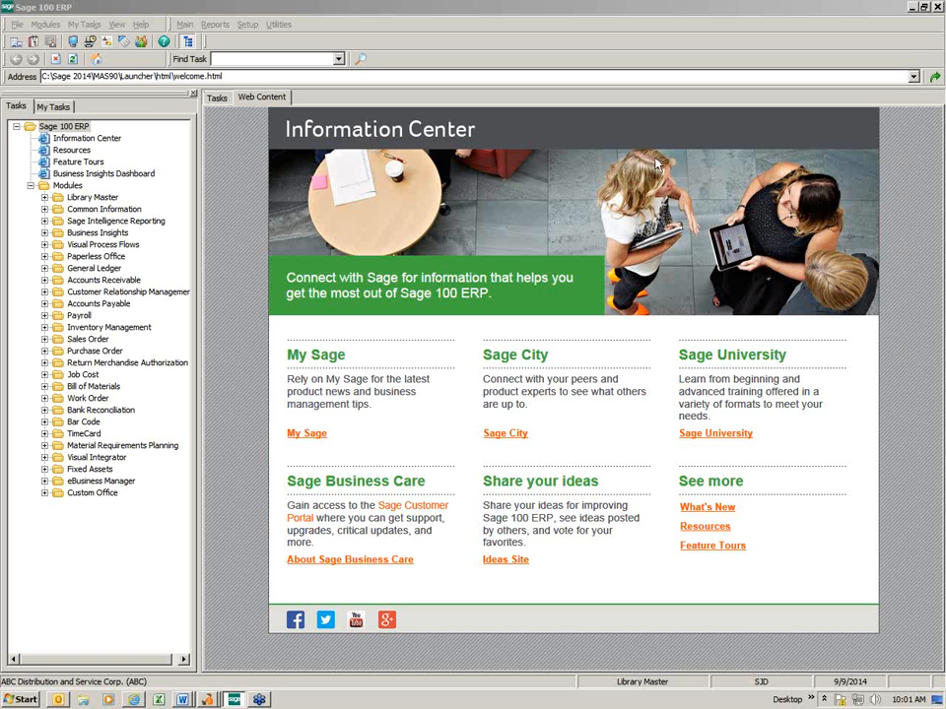
Switch to Internet Explorer, open the Conner Ash Tech Tuesday page and review its webinar list with the handout and video links.
{"action": "mouse_move", "coordinate": [135, 701]}
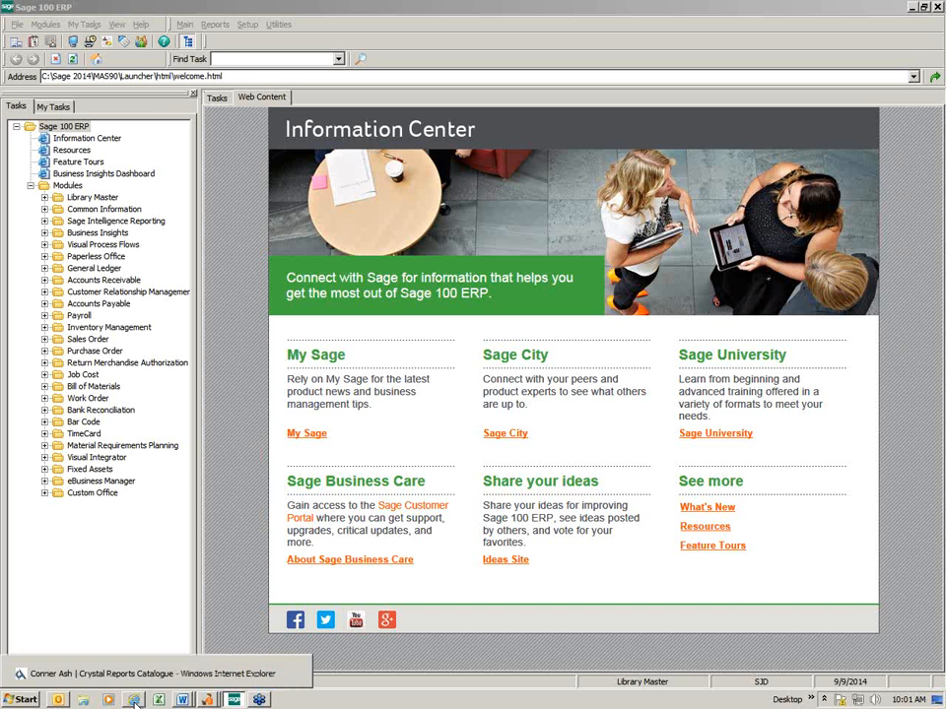
{"action": "left_click", "coordinate": [148, 668]}
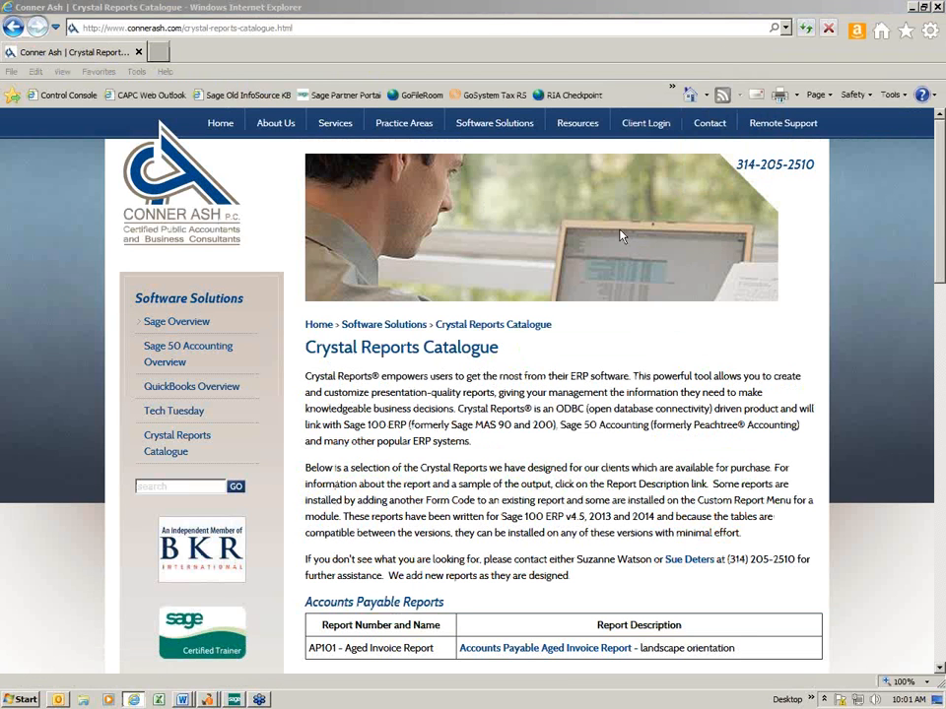
{"action": "mouse_move", "coordinate": [496, 134]}
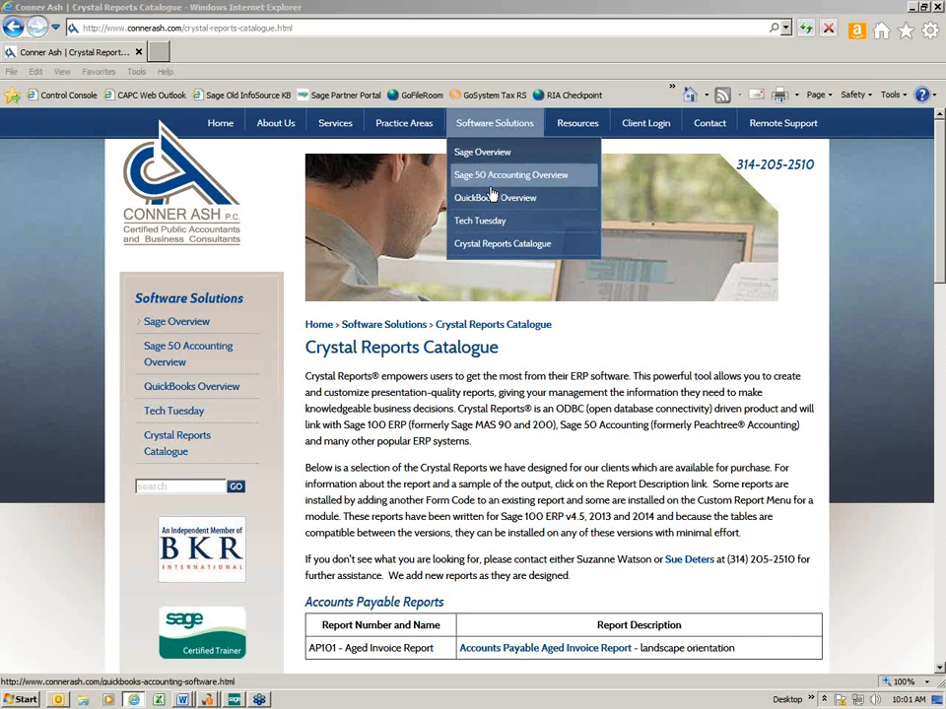
{"action": "left_click", "coordinate": [487, 224]}
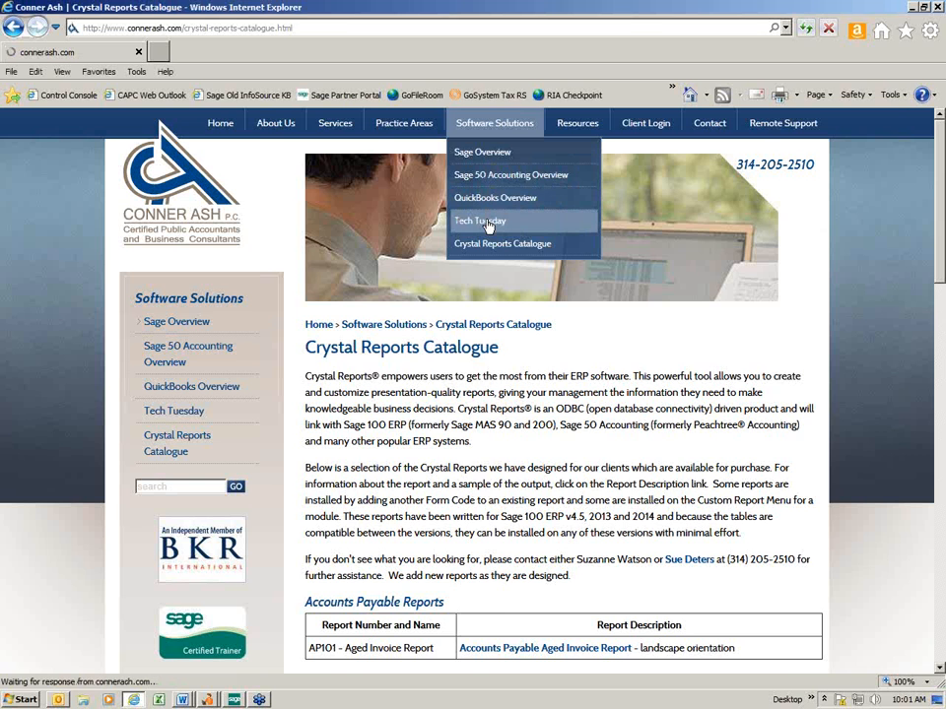
{"action": "scroll", "coordinate": [579, 362], "scroll_direction": "down", "scroll_amount": 3}
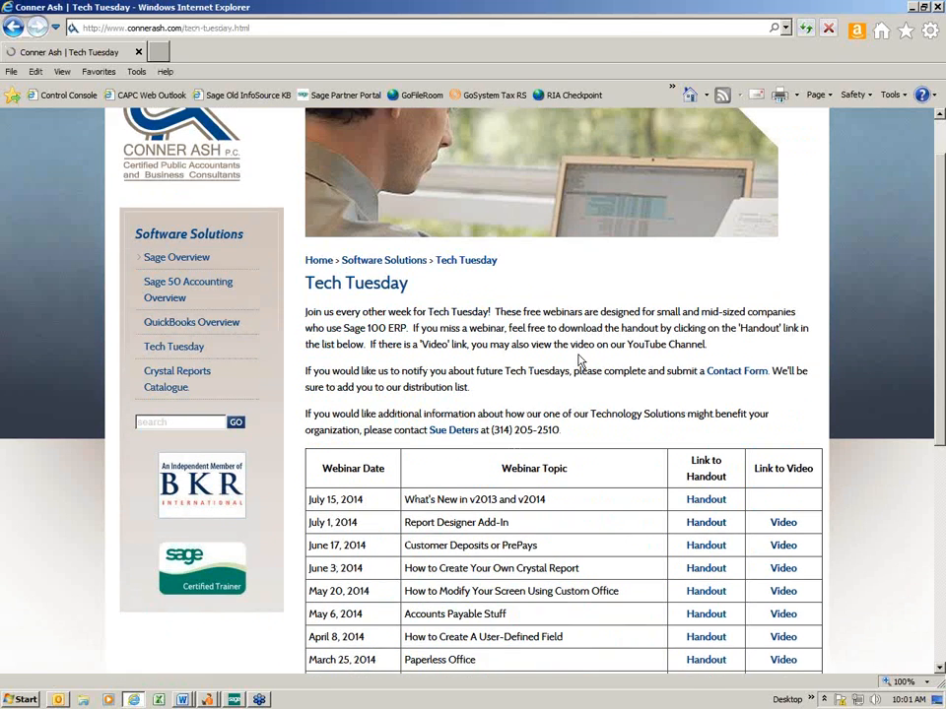
{"action": "scroll", "coordinate": [579, 362], "scroll_direction": "down", "scroll_amount": 2}
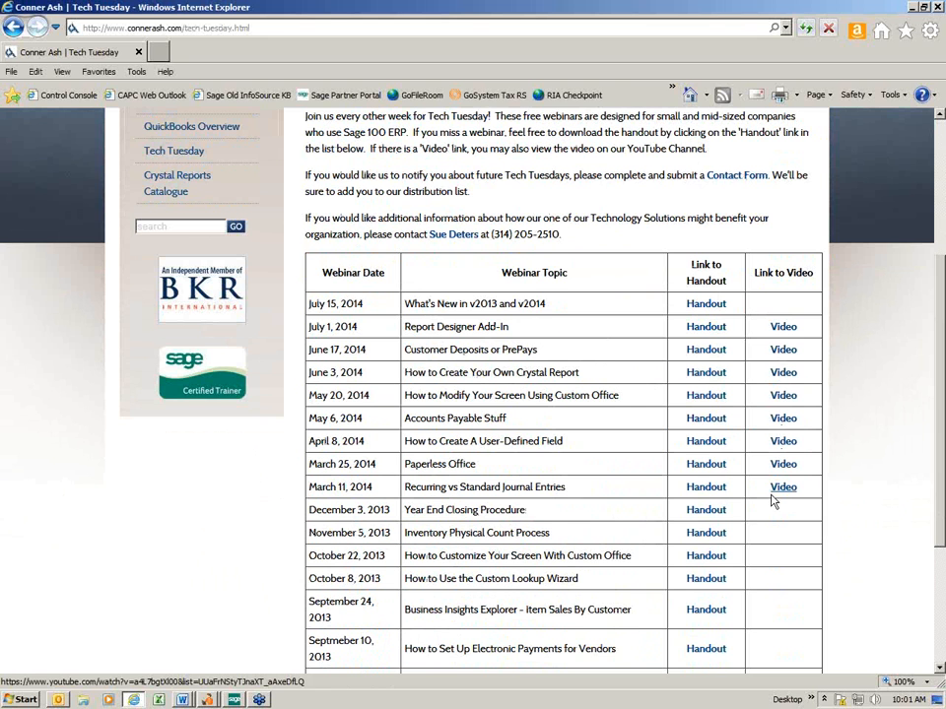
{"action": "scroll", "coordinate": [773, 501], "scroll_direction": "down", "scroll_amount": 3}
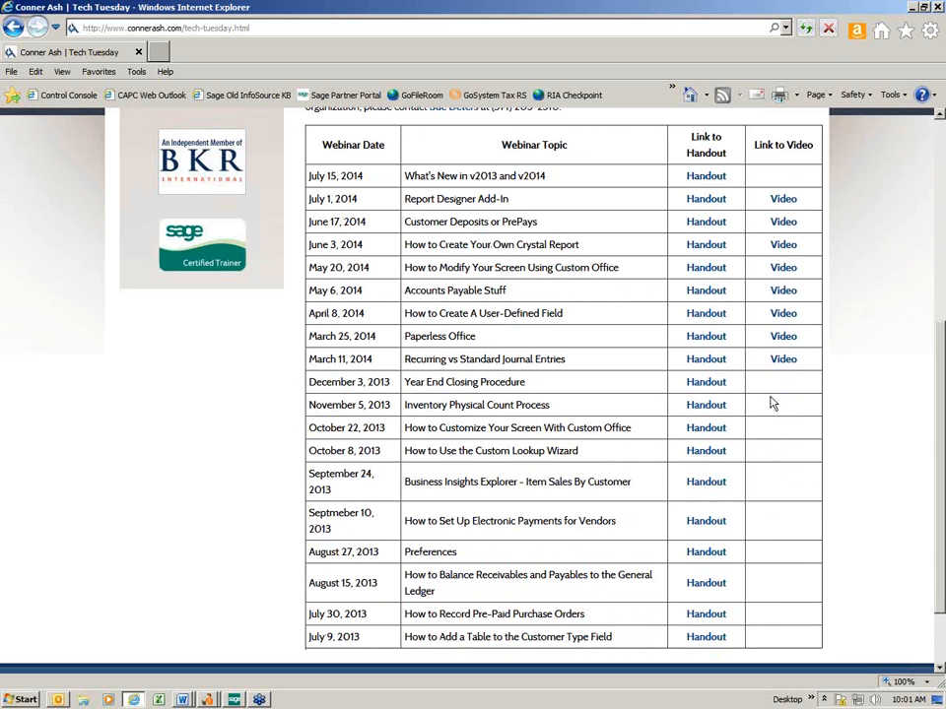
{"action": "scroll", "coordinate": [773, 403], "scroll_direction": "up", "scroll_amount": 1}
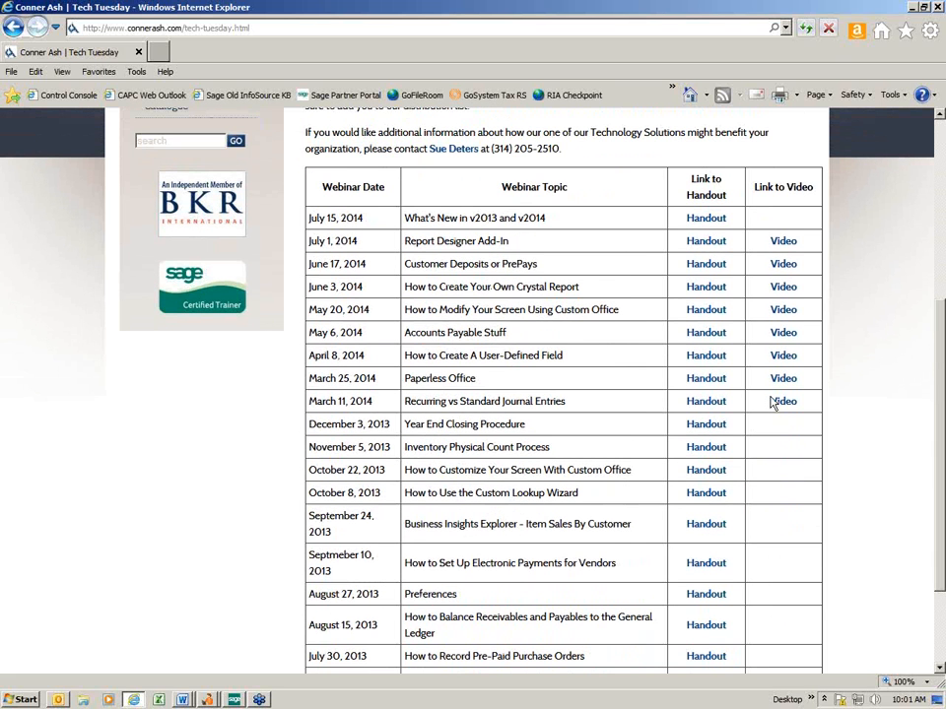
{"action": "scroll", "coordinate": [774, 403], "scroll_direction": "up", "scroll_amount": 3}
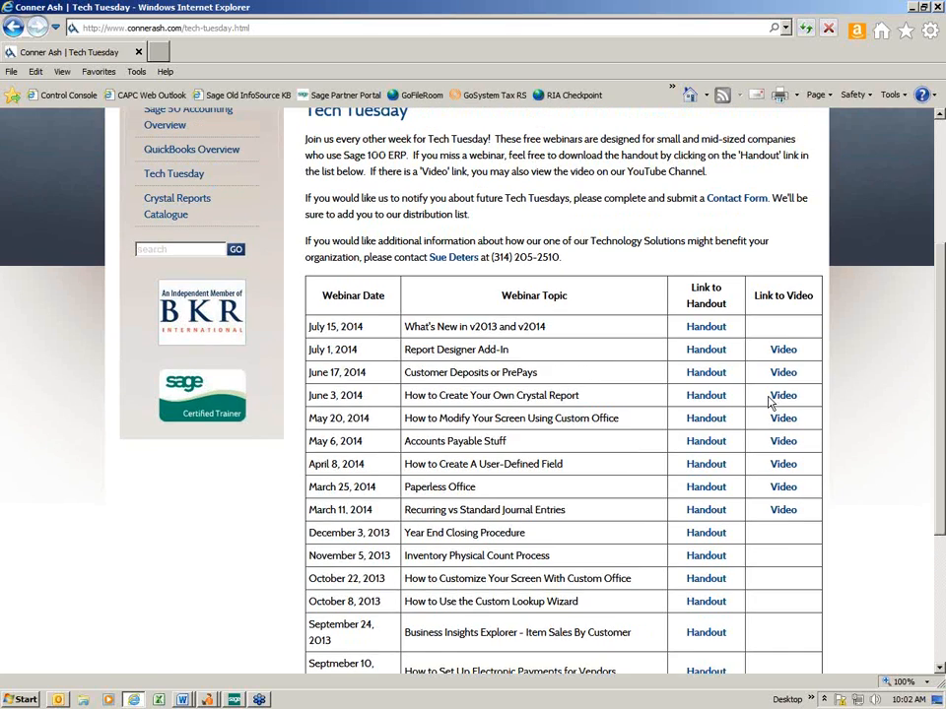
{"action": "scroll", "coordinate": [773, 403], "scroll_direction": "up", "scroll_amount": 5}
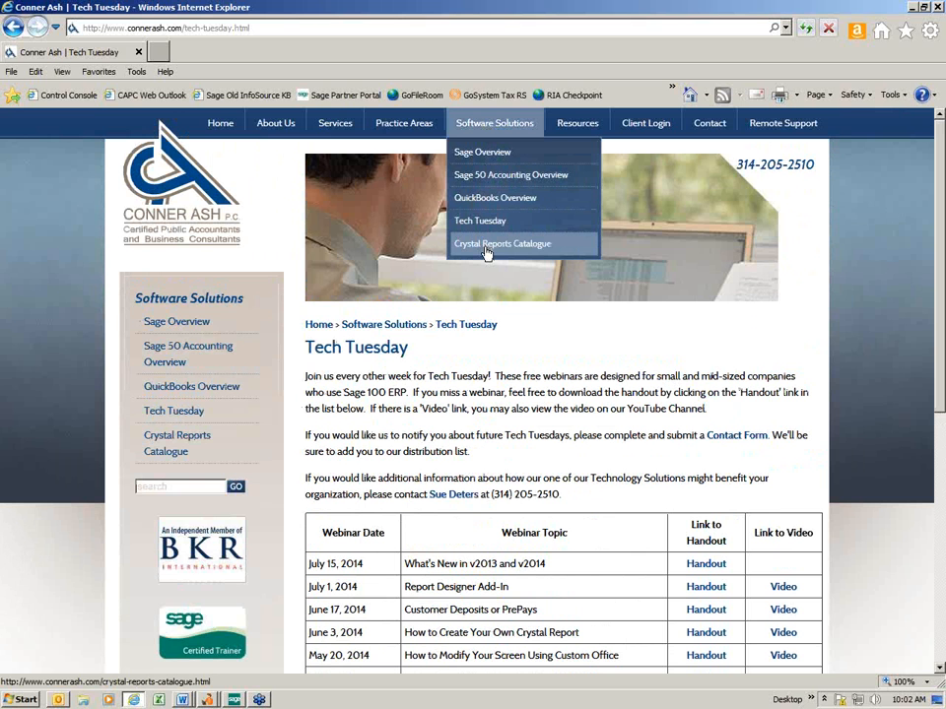
Open the Crystal Reports Catalogue page and review the reports offered for each module, from Accounts Payable to Sales Order.
{"action": "left_click", "coordinate": [493, 248]}
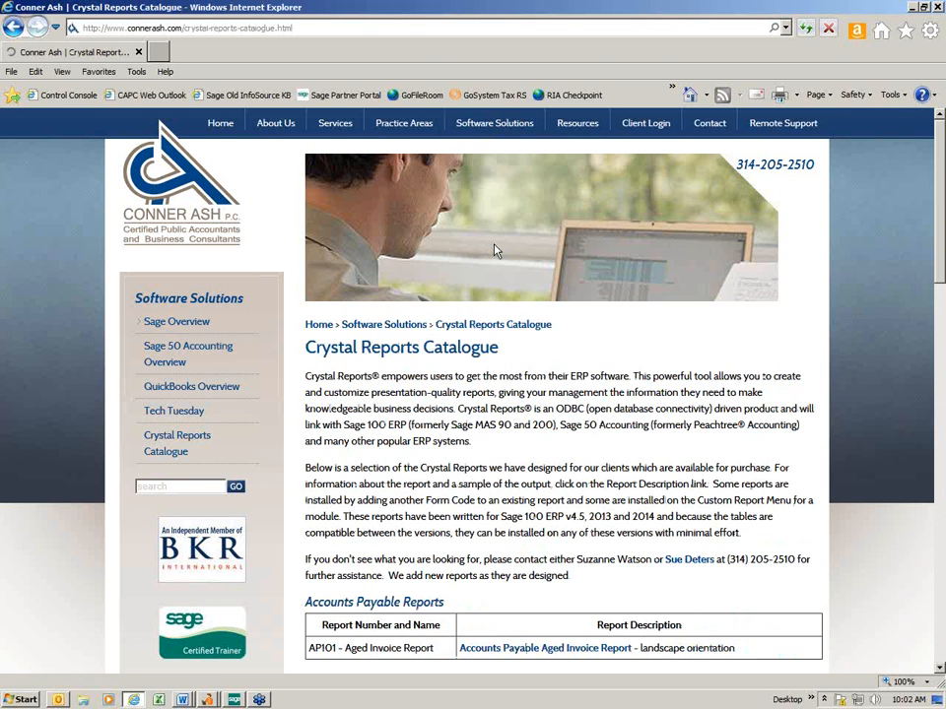
{"action": "scroll", "coordinate": [540, 319], "scroll_direction": "down", "scroll_amount": 3}
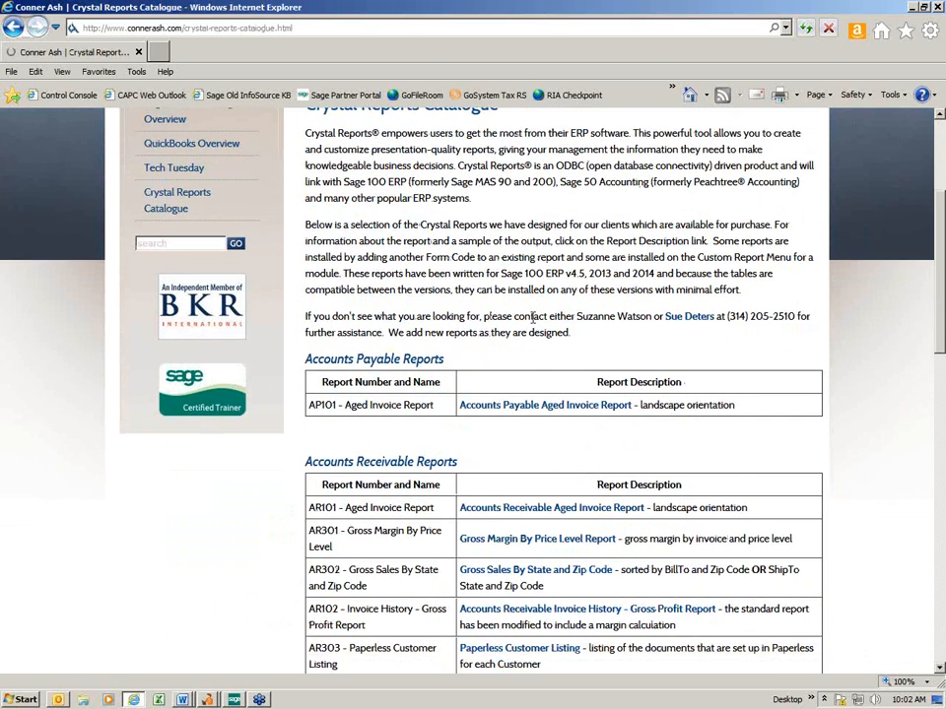
{"action": "scroll", "coordinate": [532, 323], "scroll_direction": "down", "scroll_amount": 1}
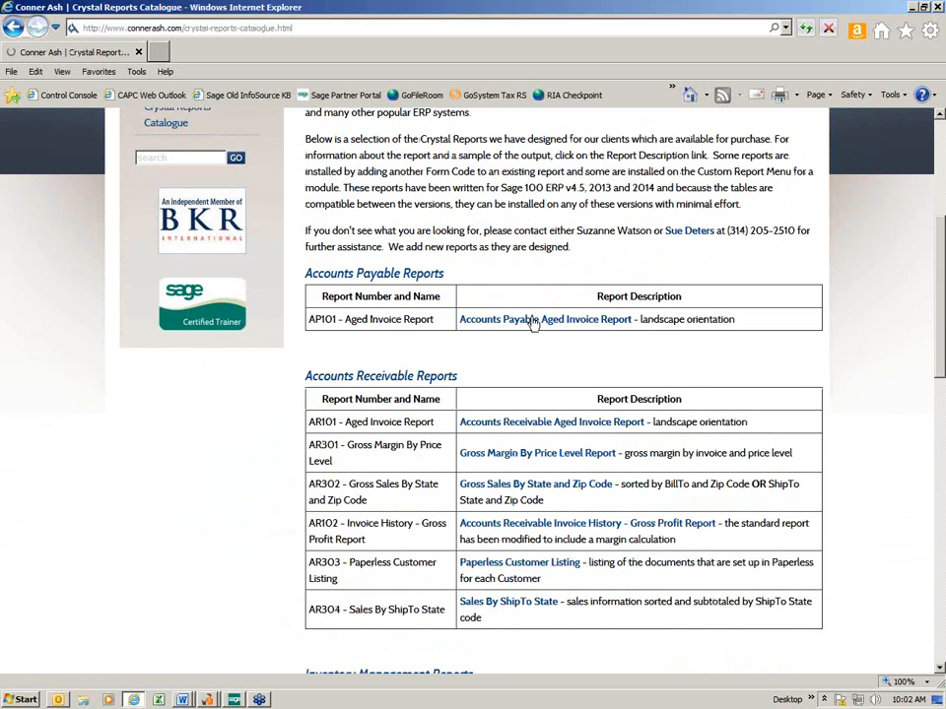
{"action": "scroll", "coordinate": [532, 323], "scroll_direction": "down", "scroll_amount": 2}
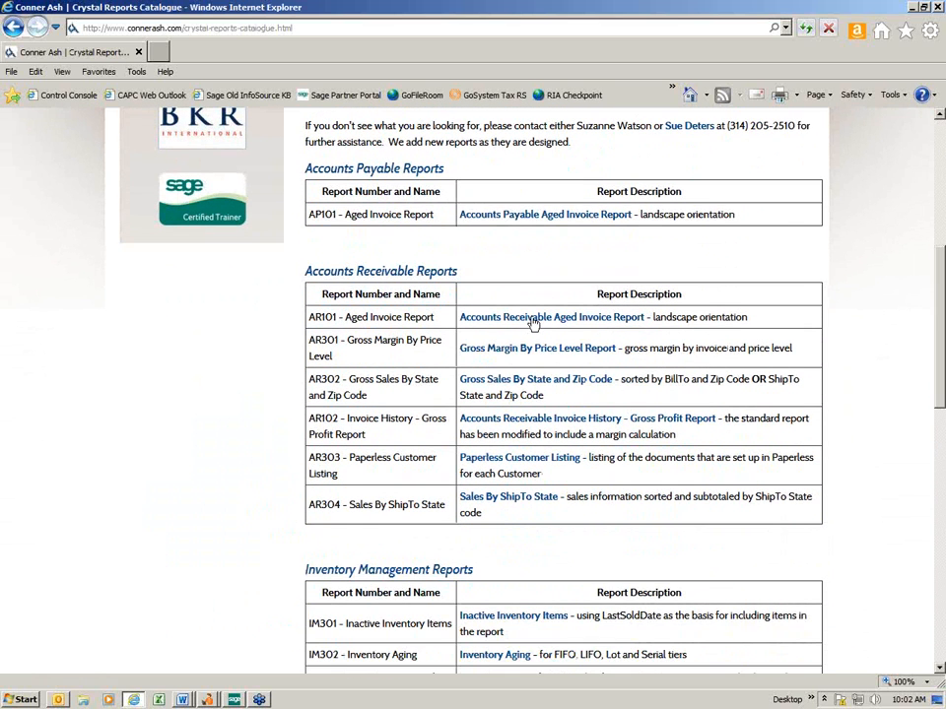
{"action": "scroll", "coordinate": [532, 323], "scroll_direction": "down", "scroll_amount": 2}
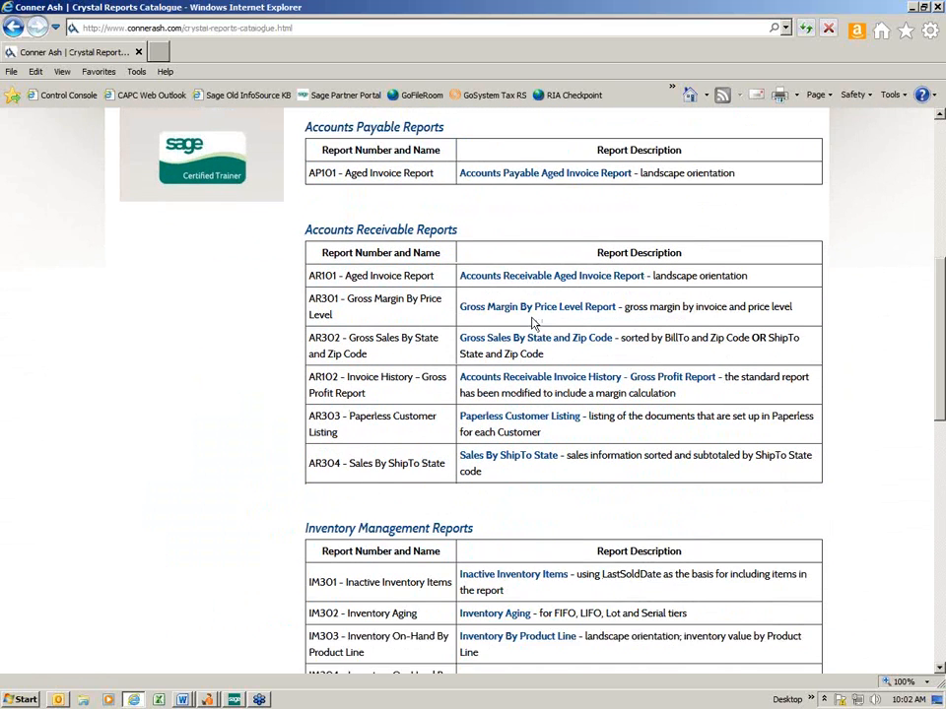
{"action": "scroll", "coordinate": [532, 320], "scroll_direction": "down", "scroll_amount": 4}
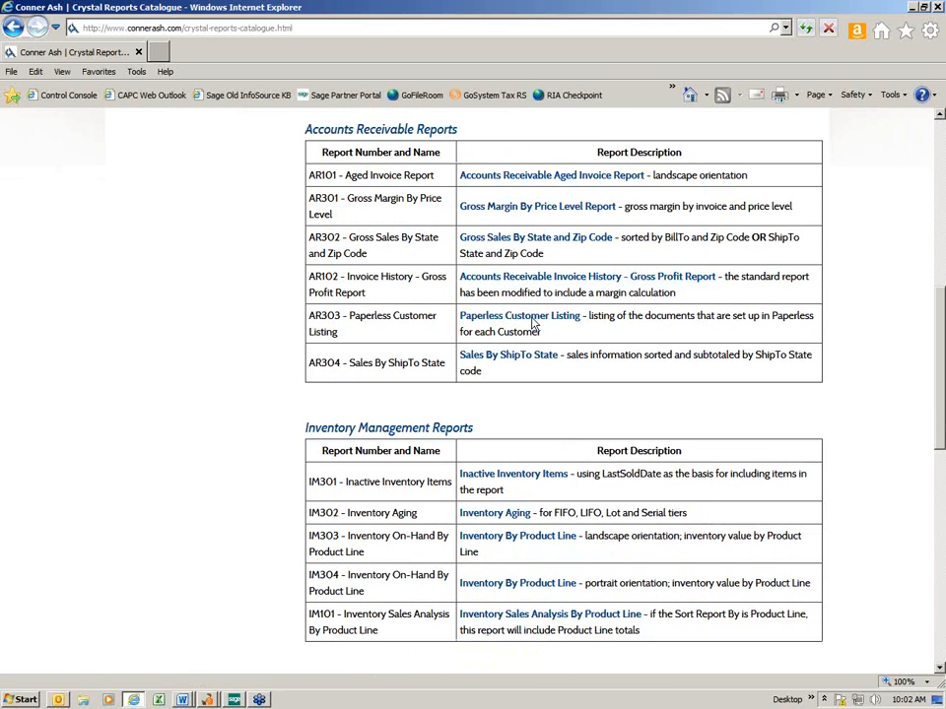
{"action": "scroll", "coordinate": [532, 323], "scroll_direction": "down", "scroll_amount": 4}
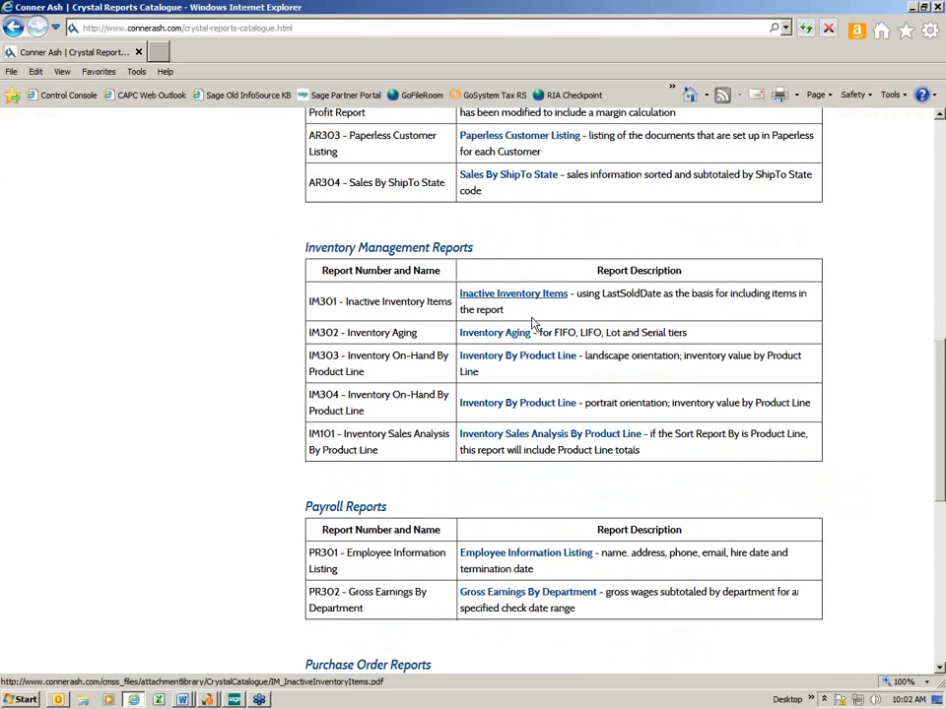
{"action": "scroll", "coordinate": [532, 324], "scroll_direction": "down", "scroll_amount": 2}
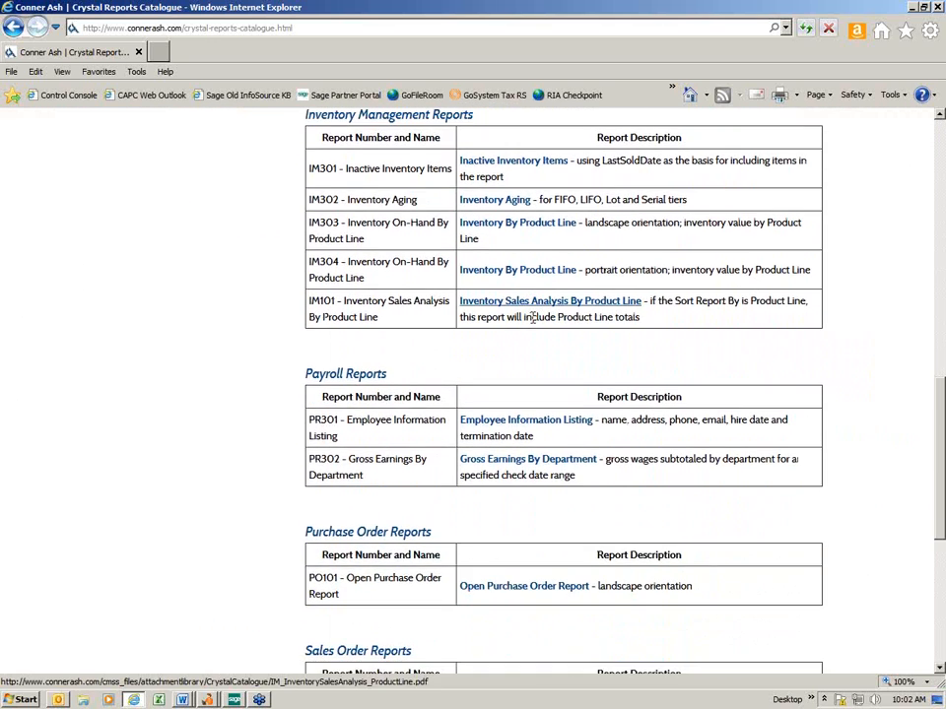
{"action": "scroll", "coordinate": [532, 324], "scroll_direction": "down", "scroll_amount": 6}
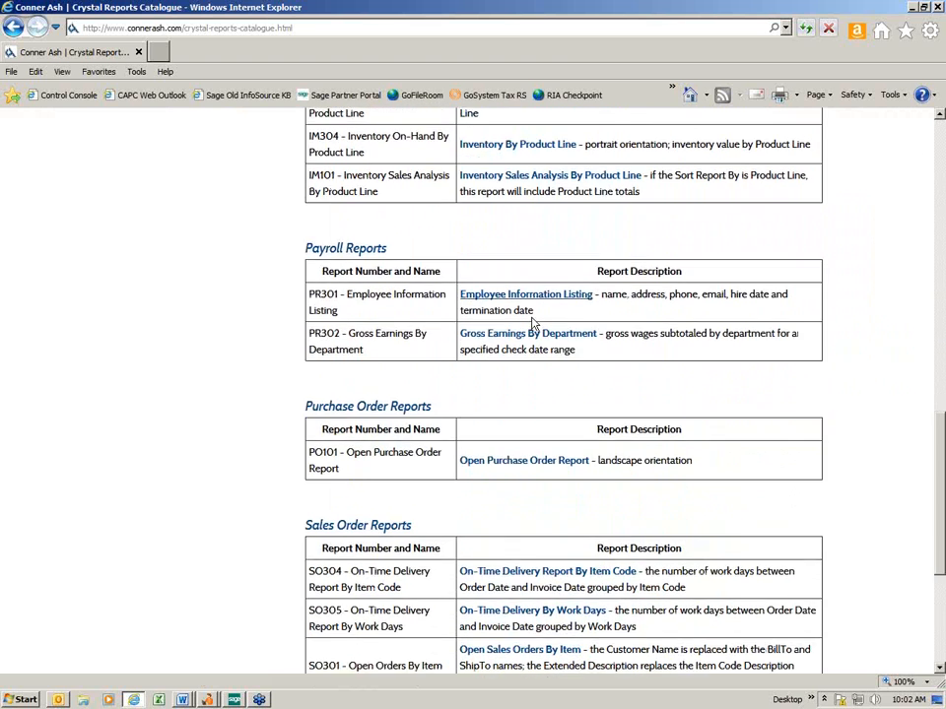
{"action": "scroll", "coordinate": [532, 323], "scroll_direction": "down", "scroll_amount": 2}
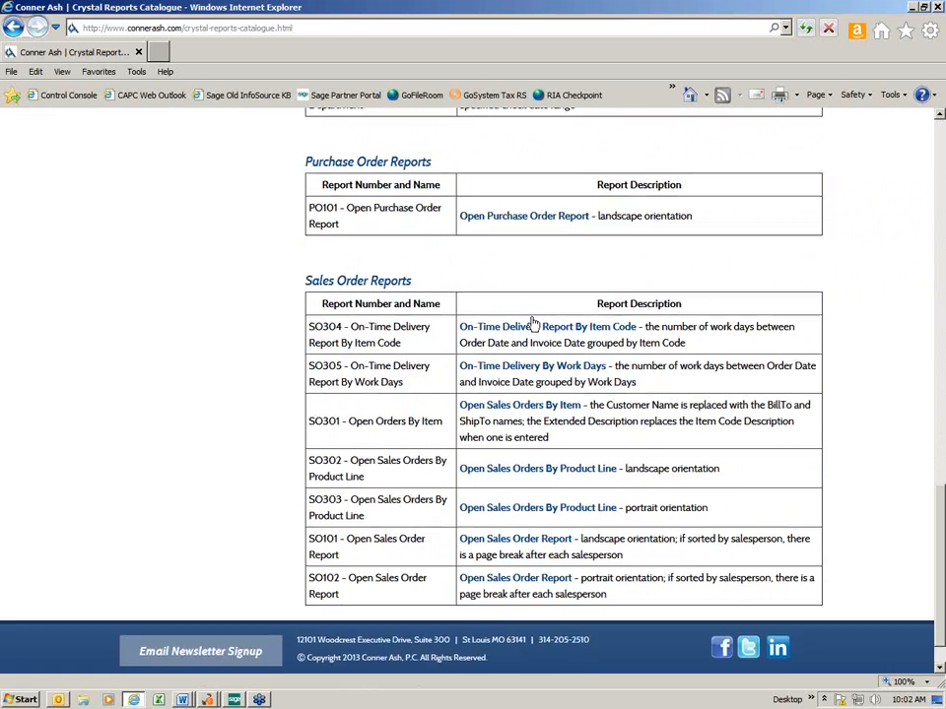
{"action": "scroll", "coordinate": [532, 323], "scroll_direction": "up", "scroll_amount": 20}
{"action": "scroll", "coordinate": [532, 321], "scroll_direction": "up", "scroll_amount": 2}
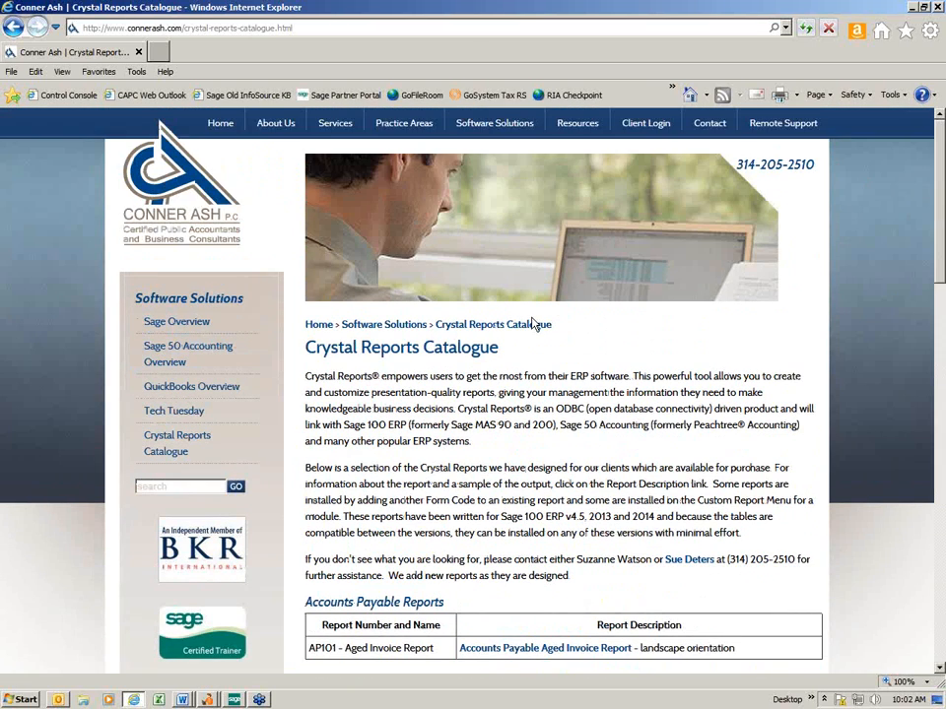
{"action": "scroll", "coordinate": [532, 323], "scroll_direction": "down", "scroll_amount": 7}
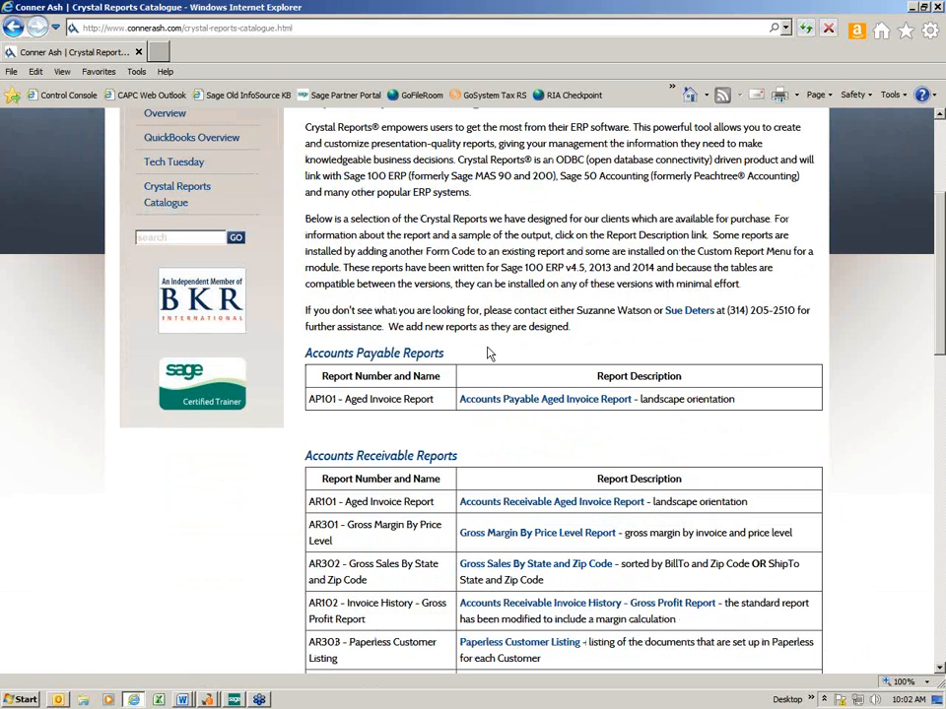
Return to Sage 100 ERP and open Custom Office's User-Defined Field and Table Maintenance, accepting 9/9/2014 as the accounting date.
{"action": "left_click", "coordinate": [912, 8]}
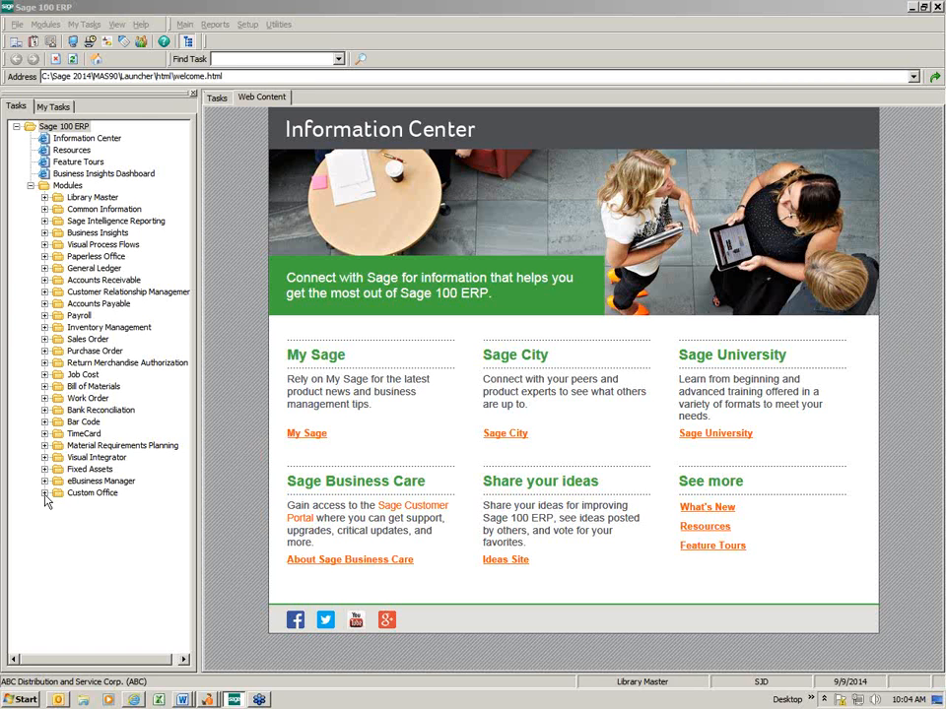
{"action": "left_click", "coordinate": [45, 493]}
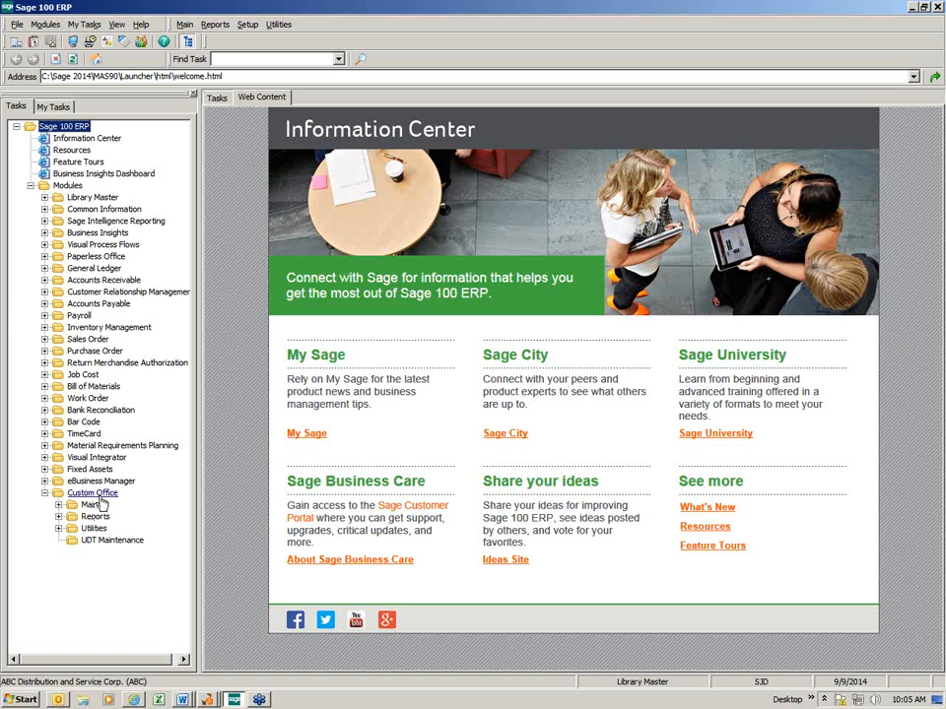
{"action": "left_click", "coordinate": [89, 505]}
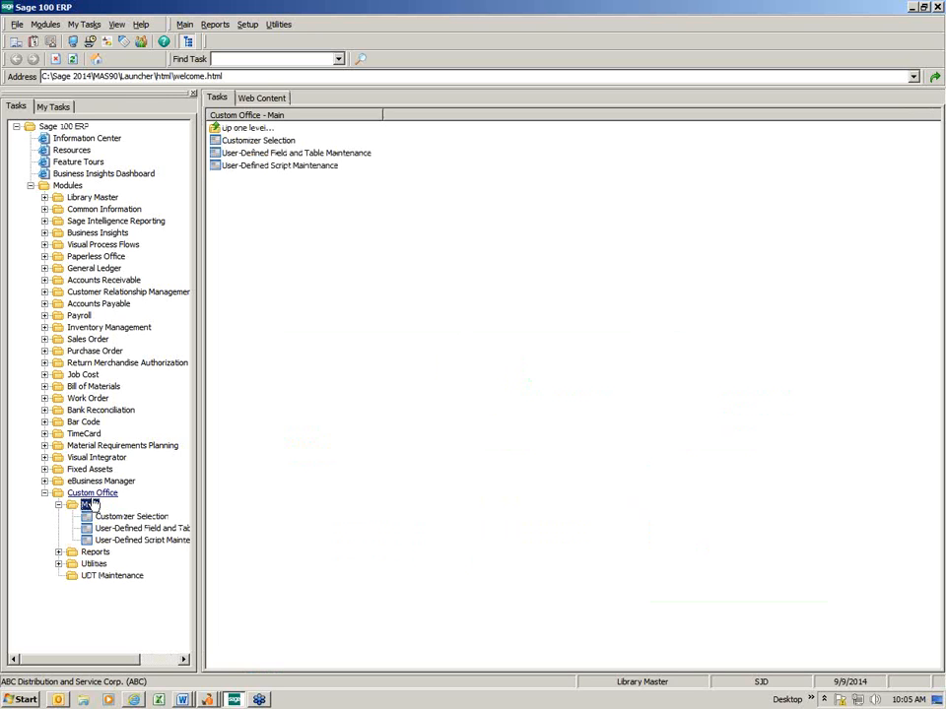
{"action": "left_click", "coordinate": [43, 25]}
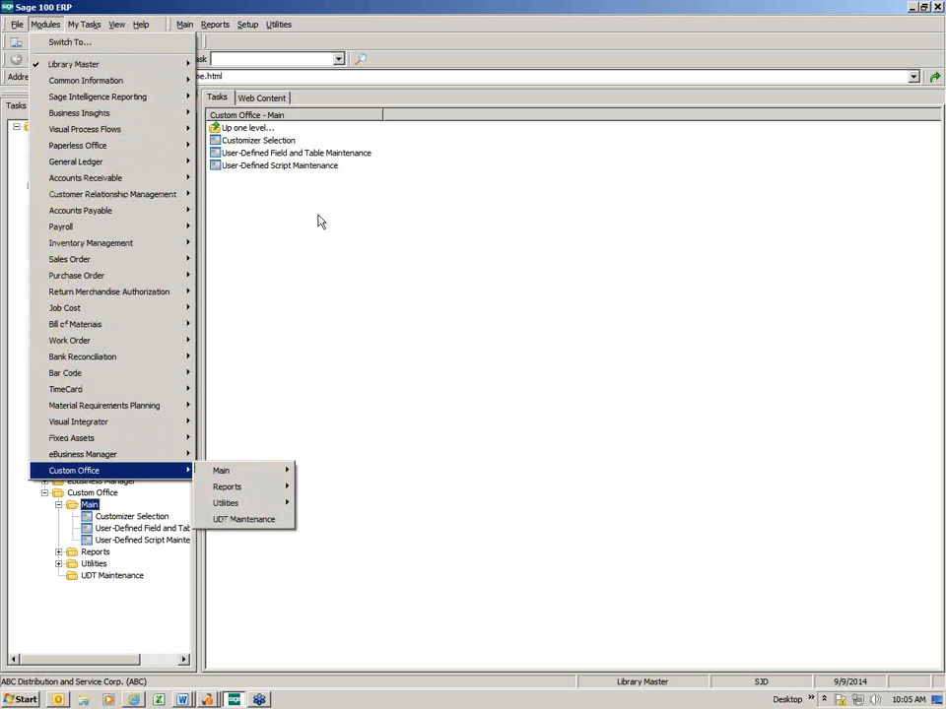
{"action": "left_click", "coordinate": [301, 156]}
{"action": "double_click", "coordinate": [300, 156]}
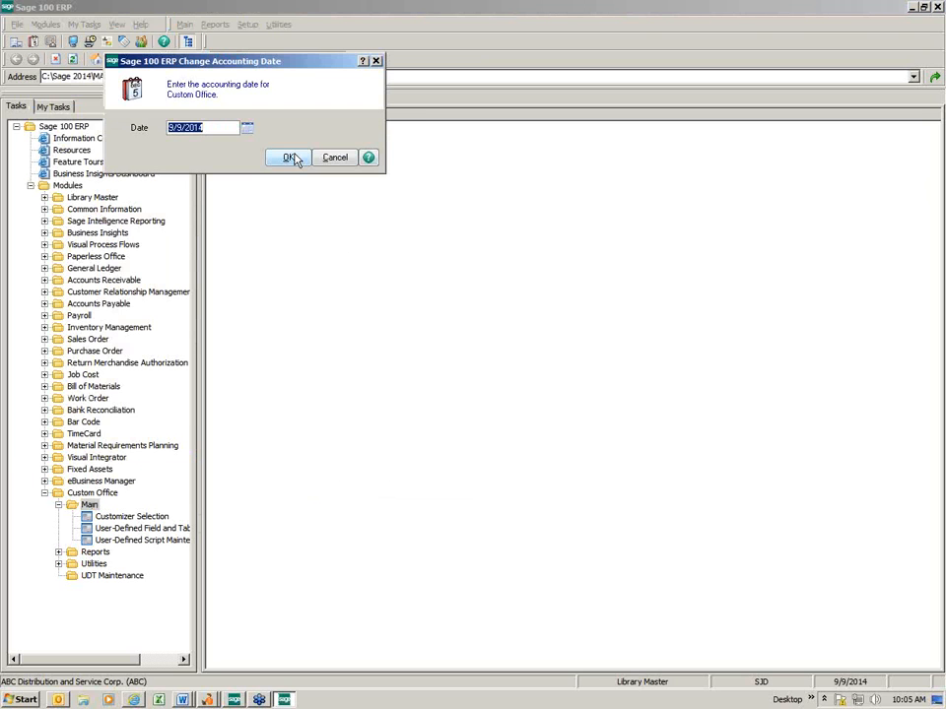
{"action": "left_click", "coordinate": [287, 159]}
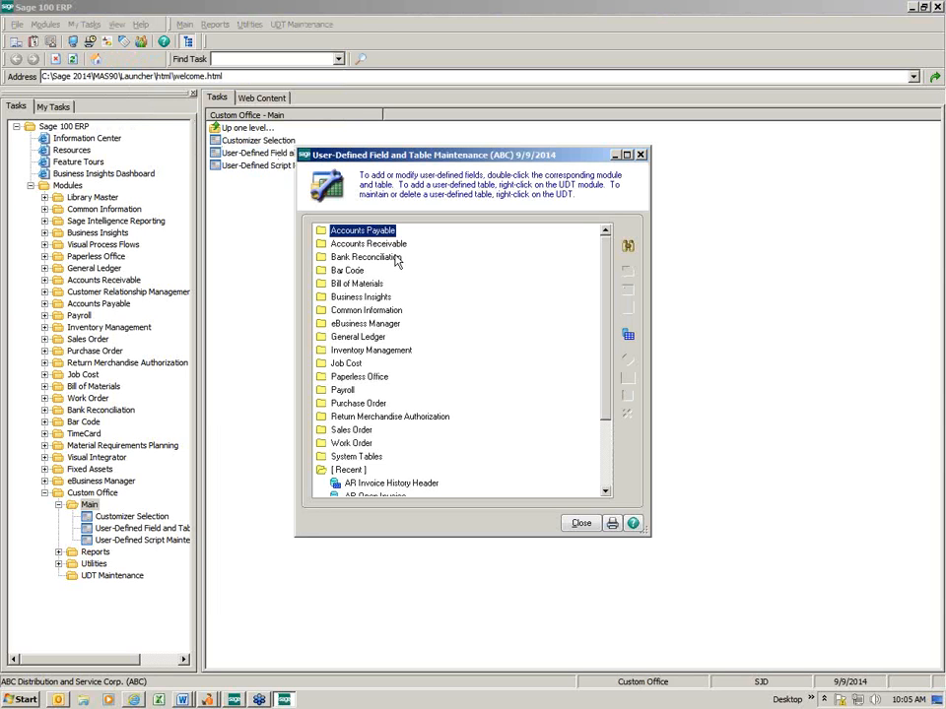
Open the user-defined fields of the SO Sales Order Header table in the Sales Order module, dismissing the data source notice.
{"action": "double_click", "coordinate": [341, 430]}
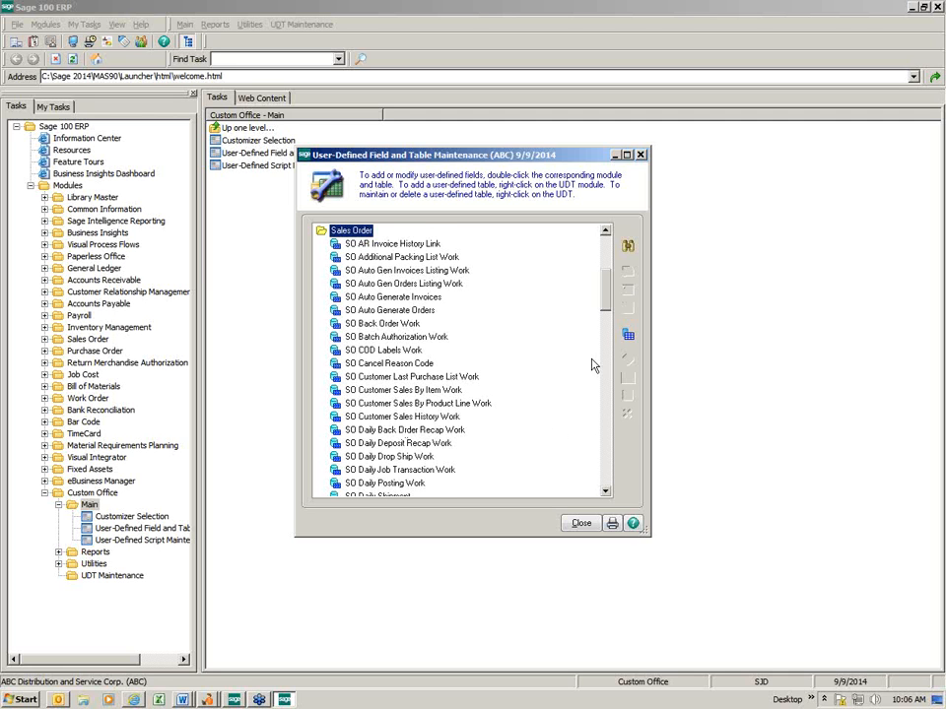
{"action": "left_click_drag", "start_coordinate": [605, 305], "coordinate": [619, 396]}
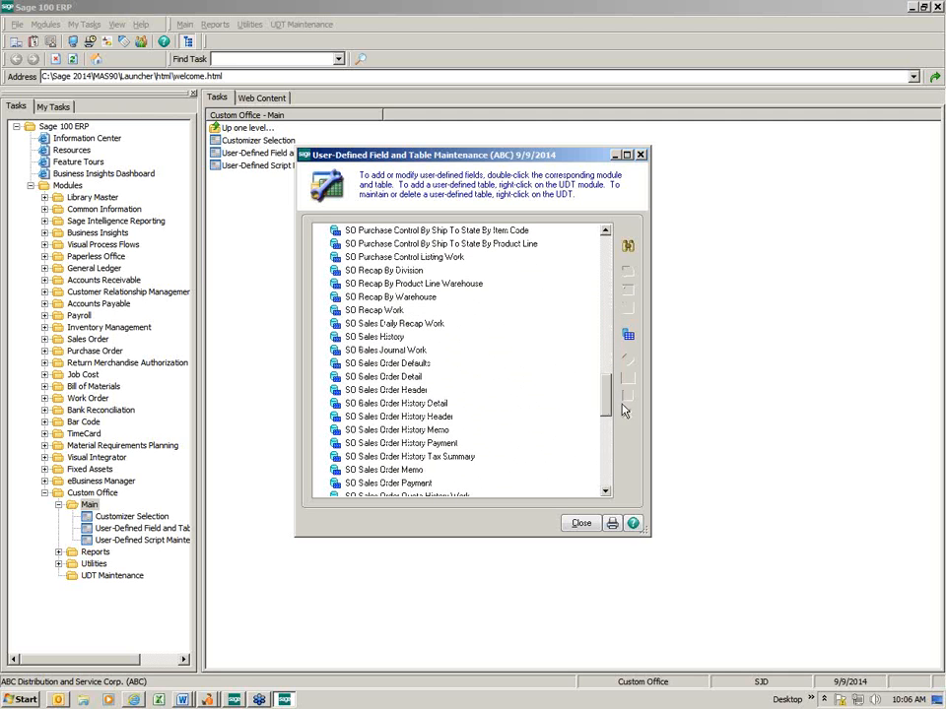
{"action": "left_click", "coordinate": [396, 390]}
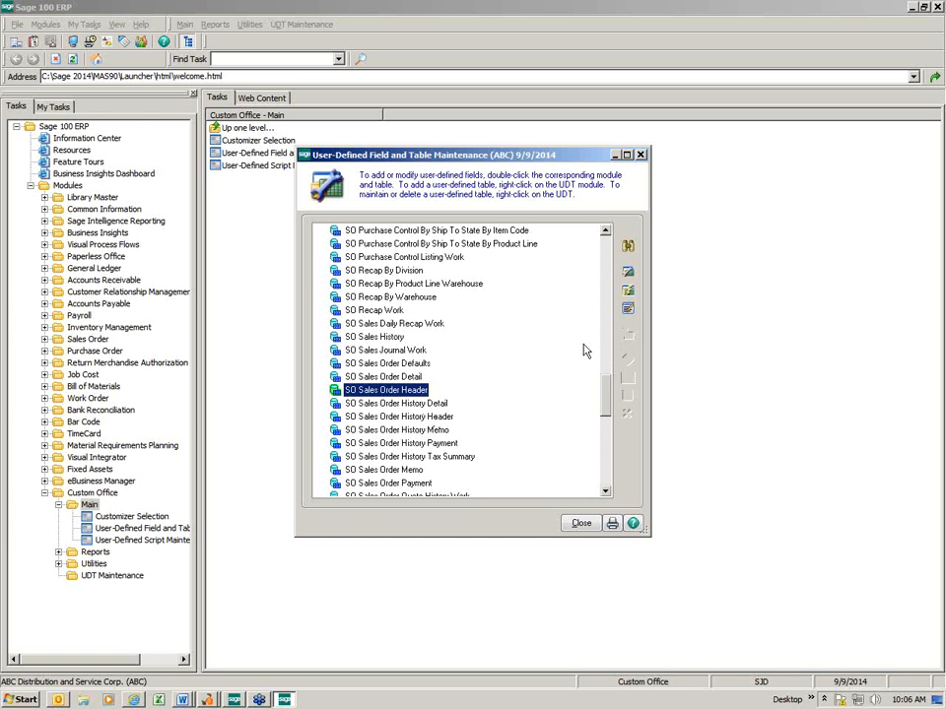
{"action": "left_click", "coordinate": [628, 274]}
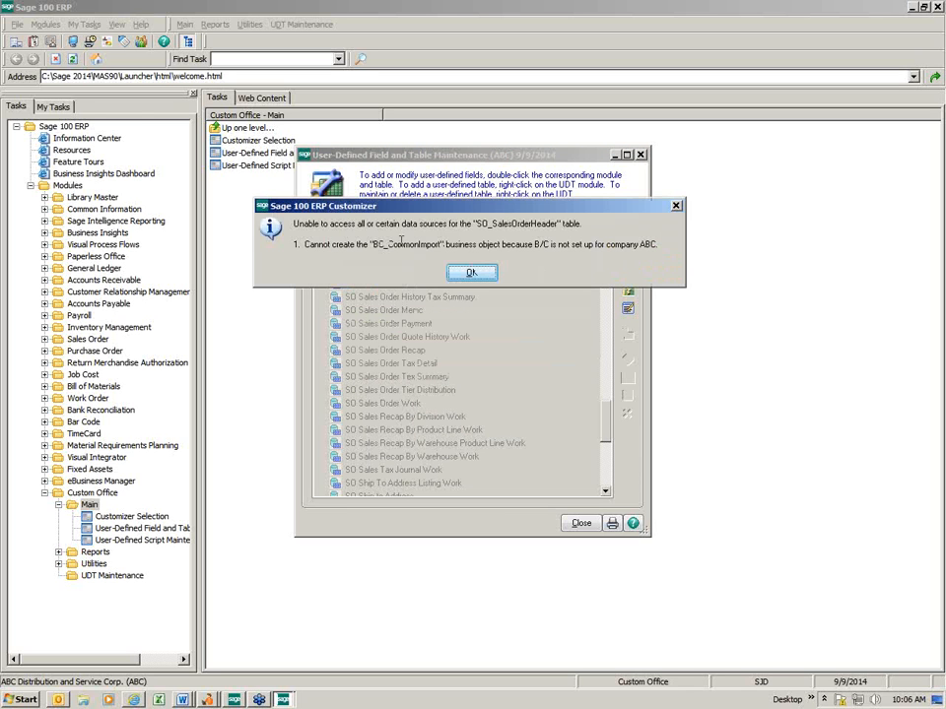
{"action": "left_click", "coordinate": [472, 274]}
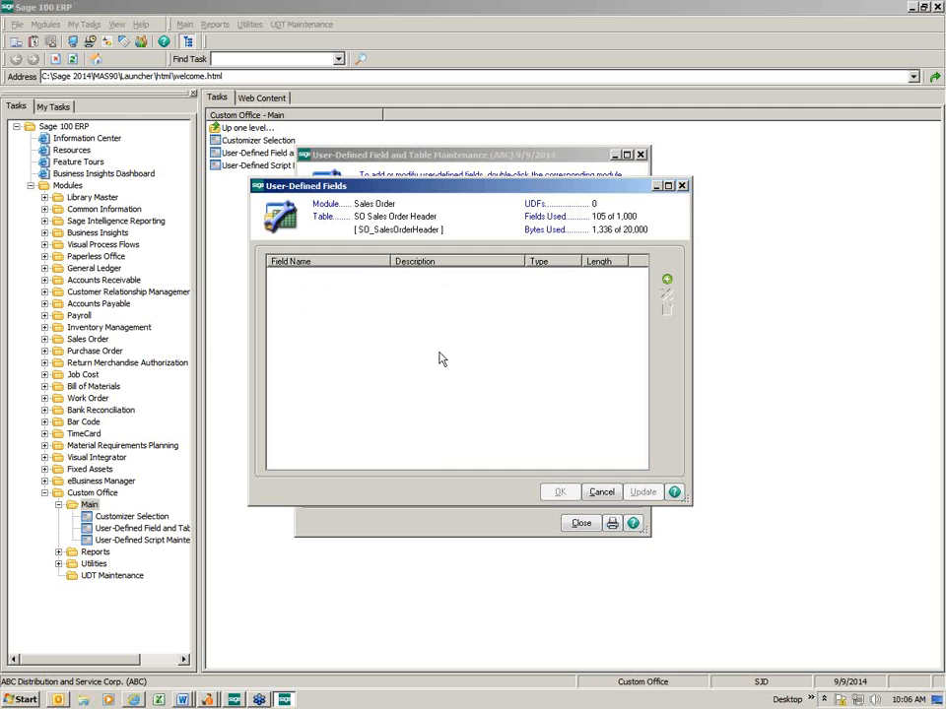
Add a manual-entry user-defined field named UDF_ORDER_TYPE with the description Order Type to the SO Sales Order Header table.
{"action": "left_click", "coordinate": [666, 284]}
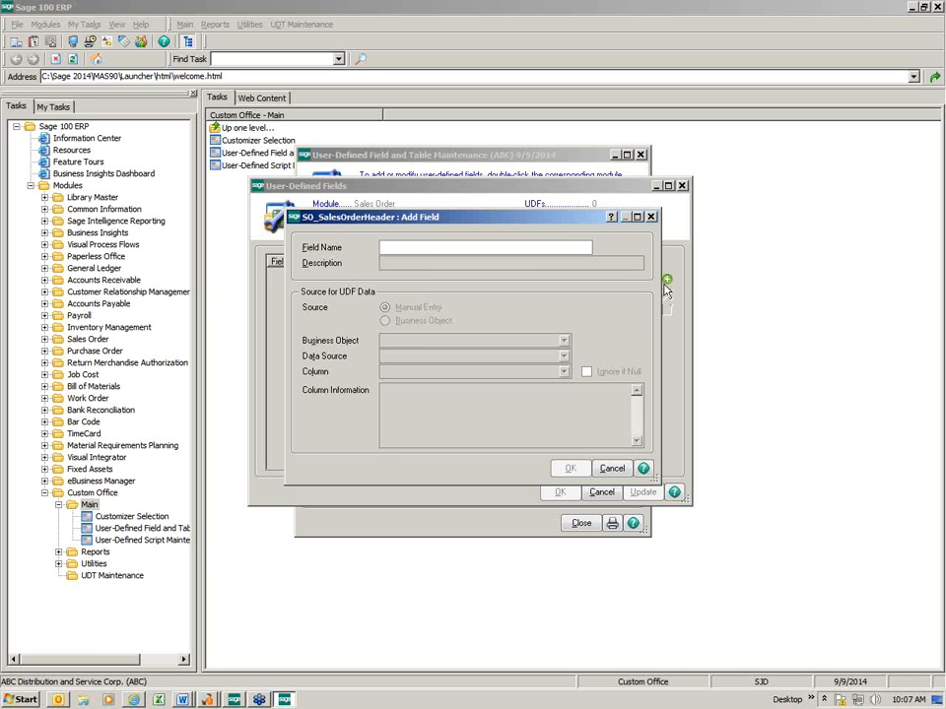
{"action": "type", "text": "DER_TYPE"}
{"action": "key", "text": "Tab"}
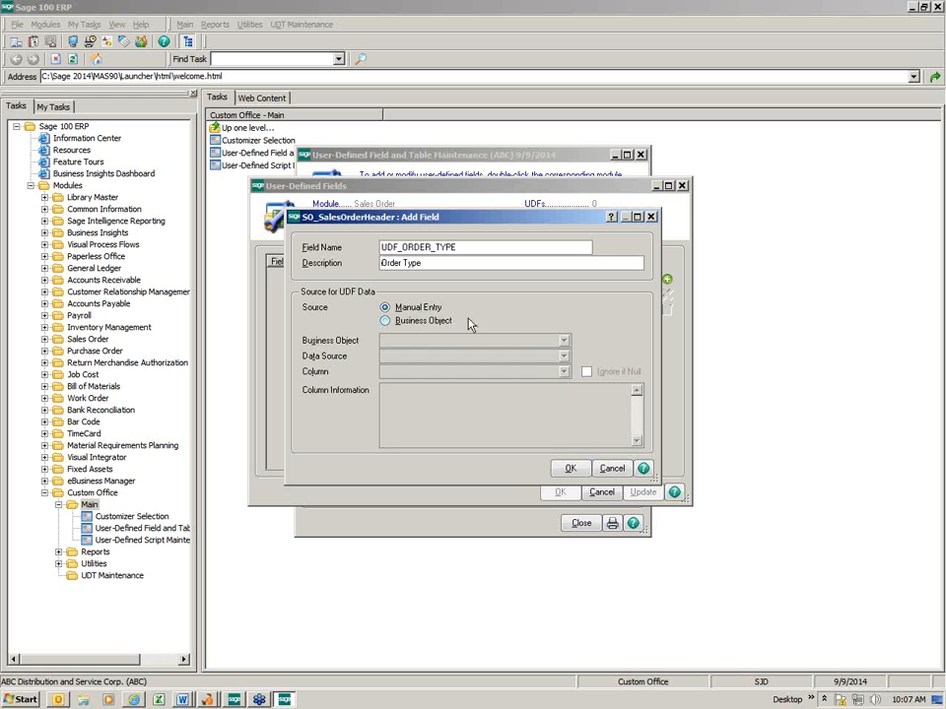
{"action": "left_click", "coordinate": [569, 470]}
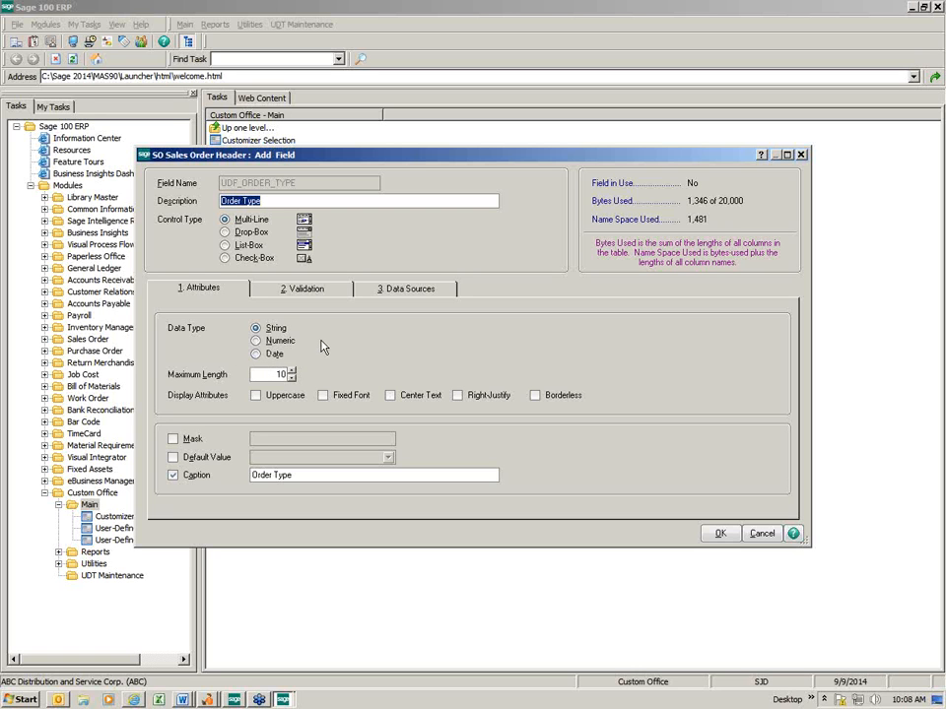
Set the Order Type string field's maximum length to 20.
{"action": "left_click", "coordinate": [280, 374]}
{"action": "type", "text": "20"}
{"action": "key", "text": "Tab"}
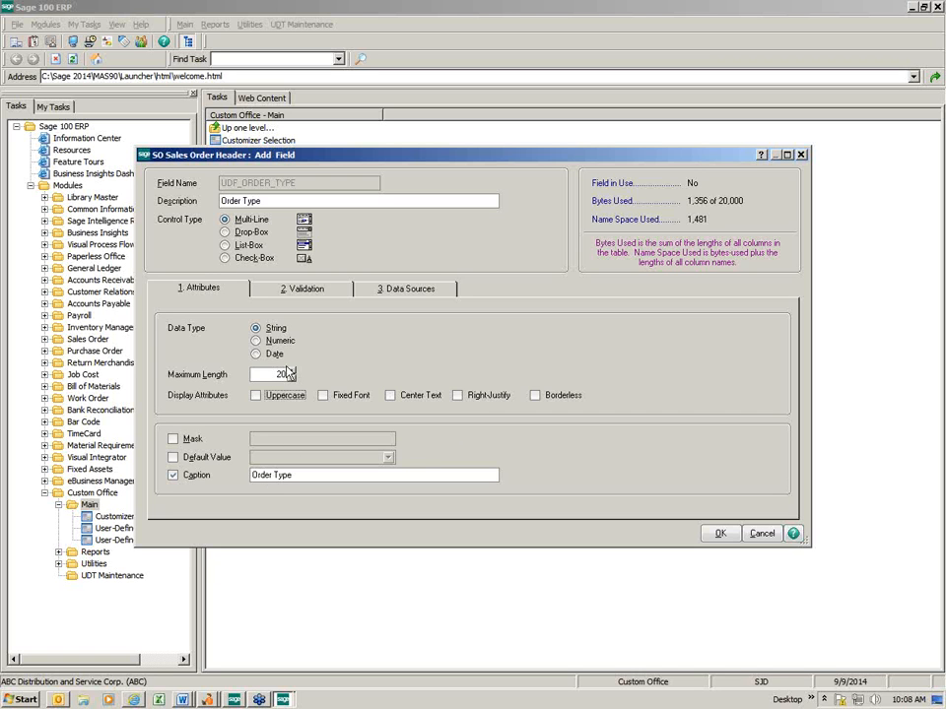
Restrict the Order Type field with list validation allowing the values PHONE, WEB and FAX.
{"action": "left_click", "coordinate": [308, 291]}
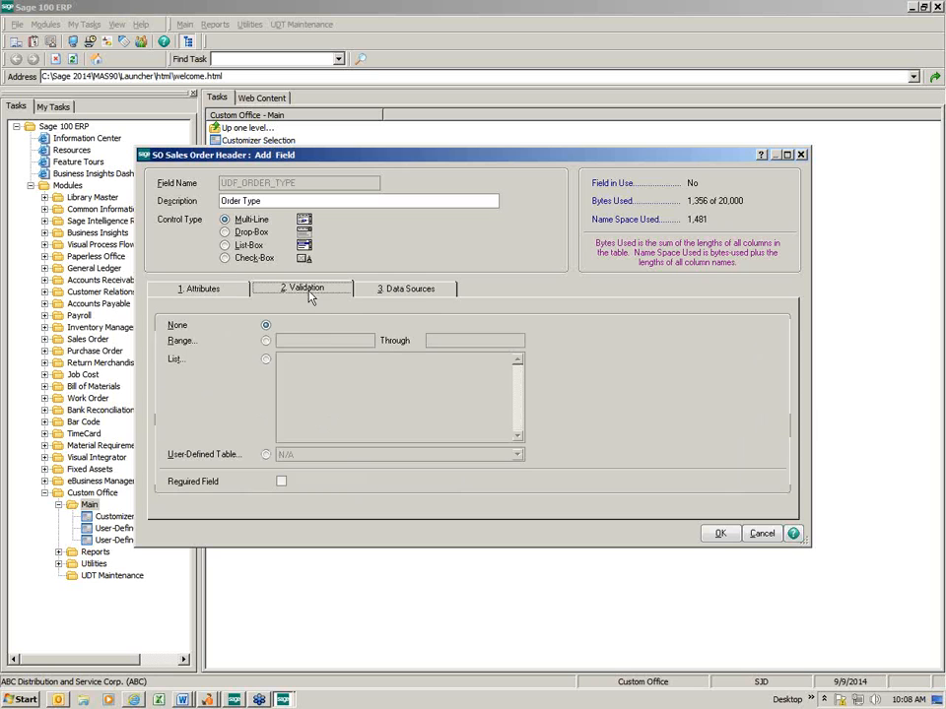
{"action": "left_click", "coordinate": [266, 361]}
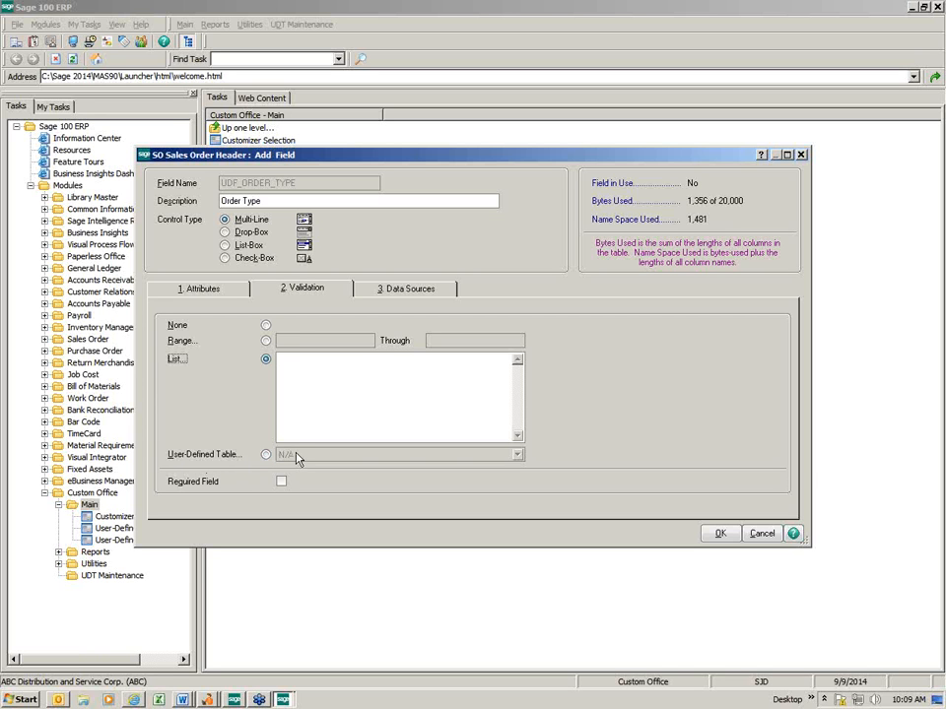
{"action": "left_click", "coordinate": [299, 368]}
{"action": "type", "text": "PHONE"}
{"action": "key", "text": "Return"}
{"action": "type", "text": "WEB"}
{"action": "key", "text": "Return"}
{"action": "type", "text": "FAX"}
{"action": "key", "text": "Tab"}
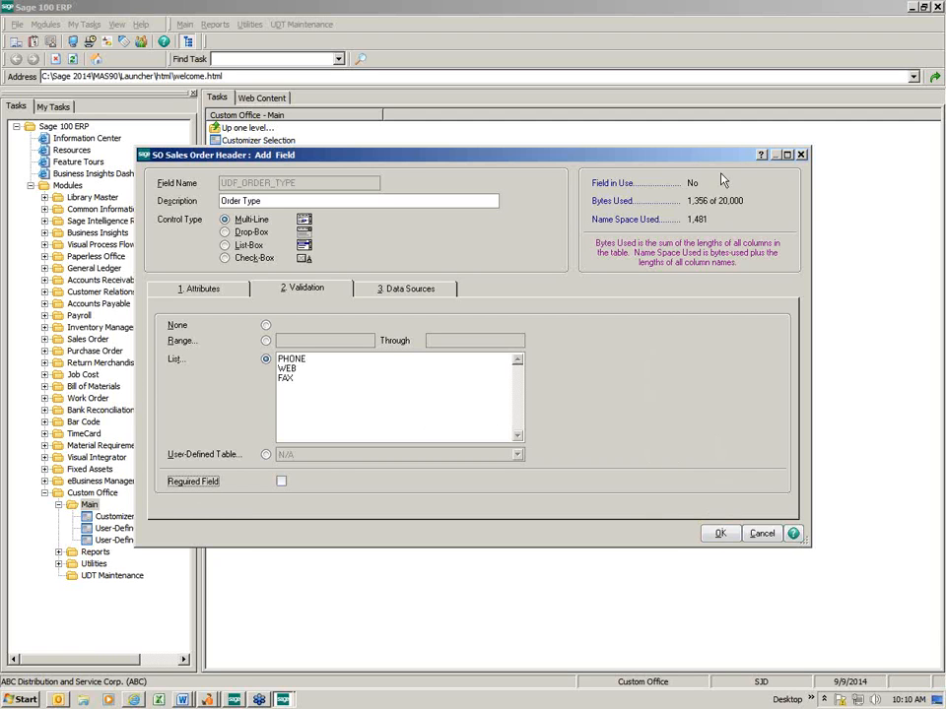
Accept the Order Type field and run the update of the SO Sales Order Header table.
{"action": "left_click", "coordinate": [727, 34]}
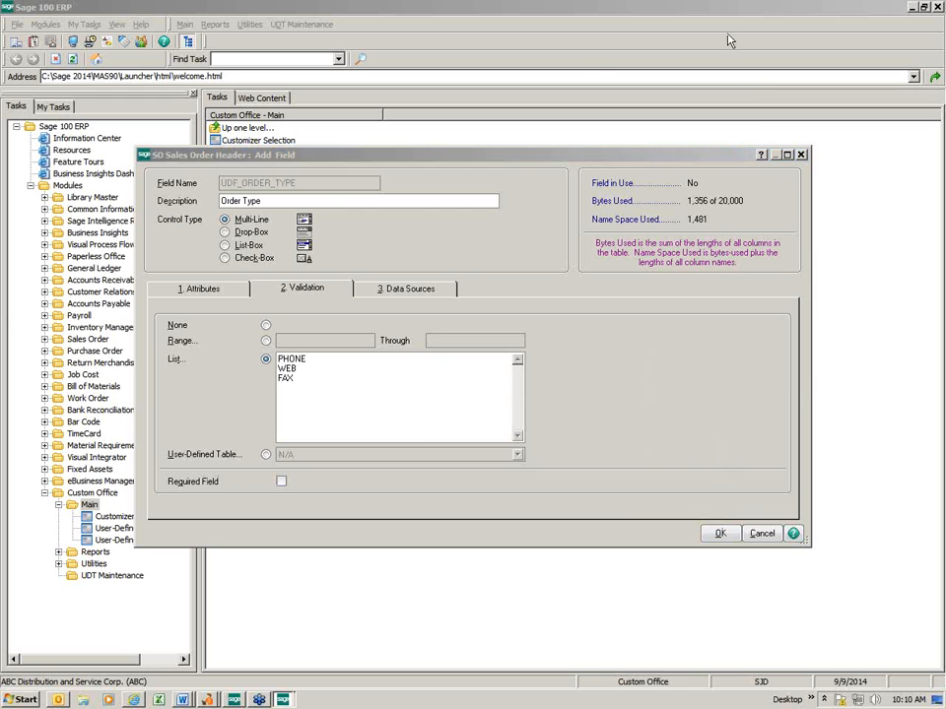
{"action": "left_click", "coordinate": [720, 533]}
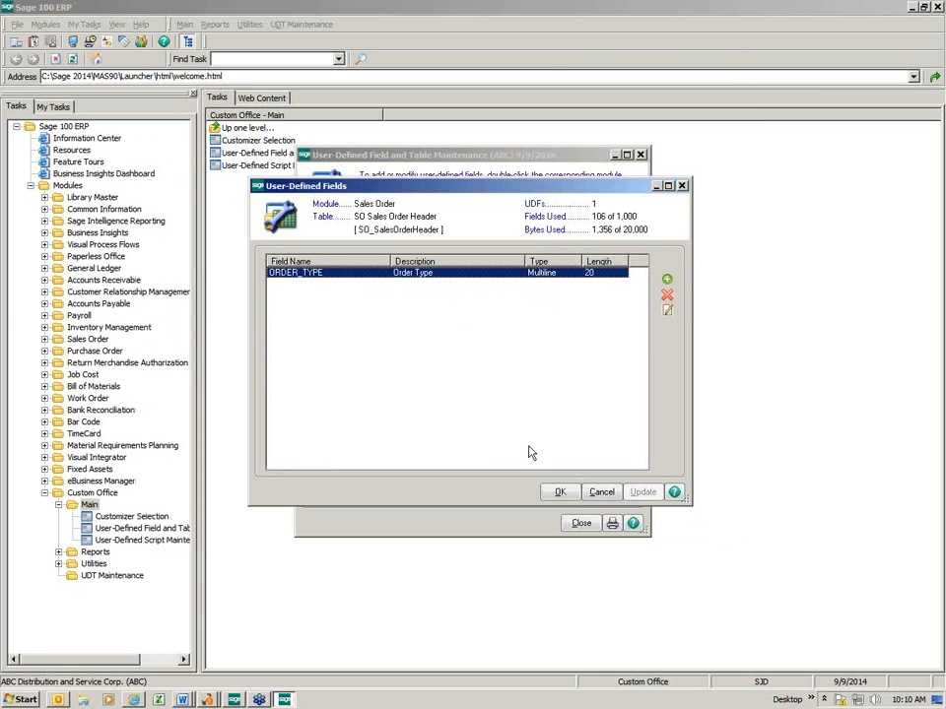
{"action": "left_click", "coordinate": [559, 494]}
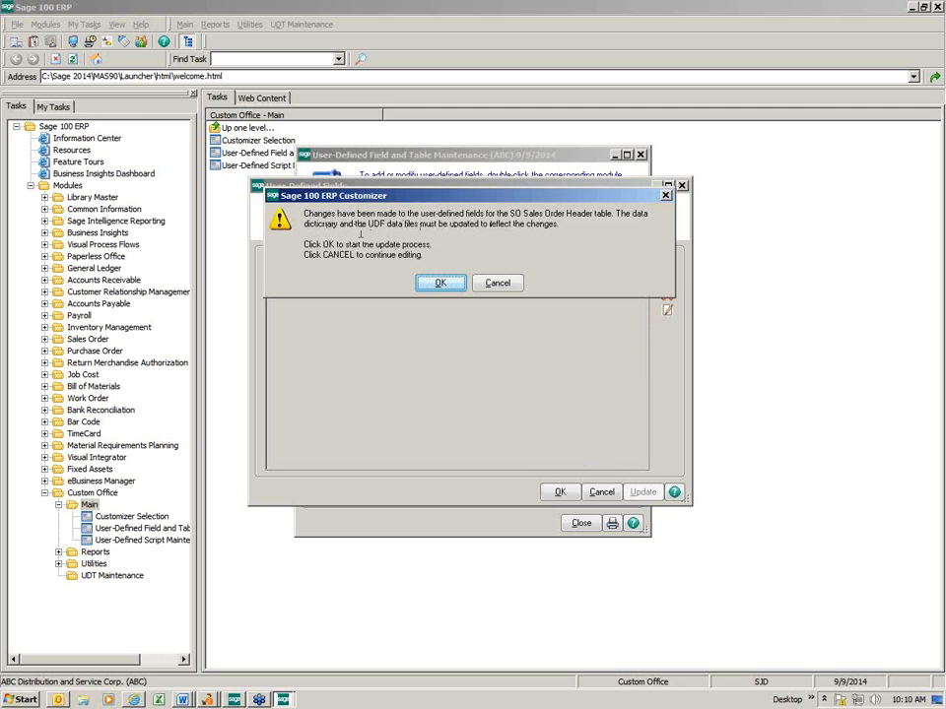
{"action": "left_click", "coordinate": [441, 283]}
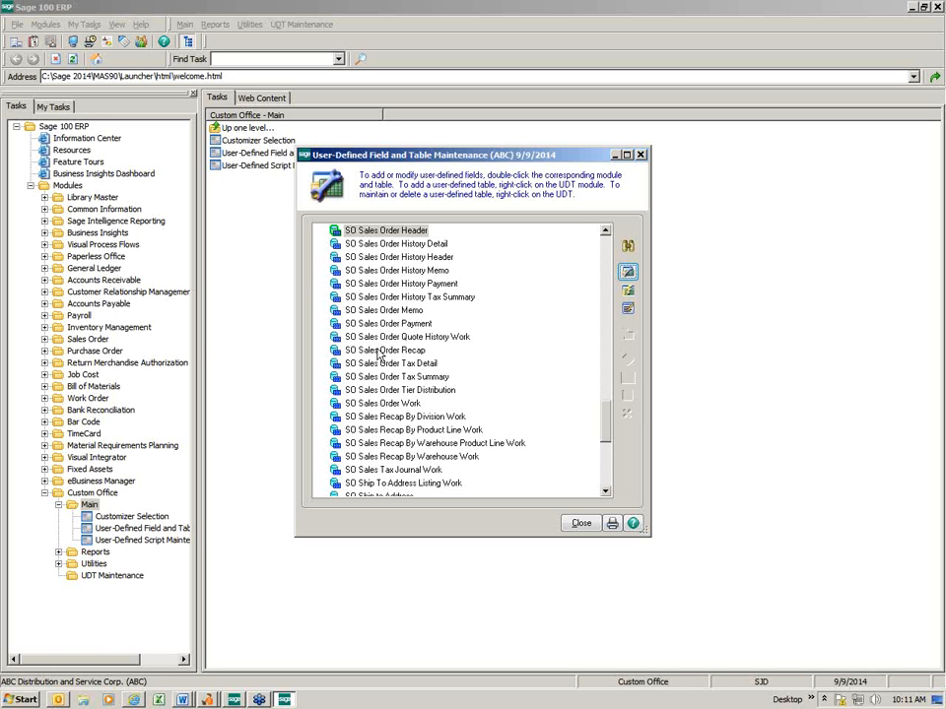
Open the user-defined fields of the SO Sales Order Work table, dismissing the data source notice.
{"action": "left_click", "coordinate": [387, 405]}
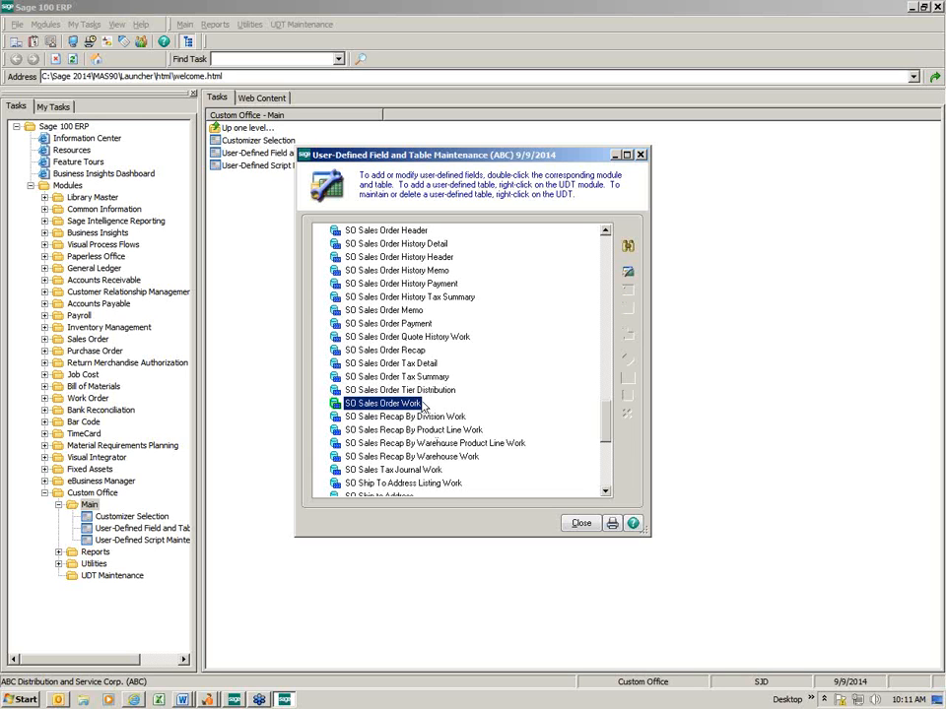
{"action": "left_click", "coordinate": [623, 273]}
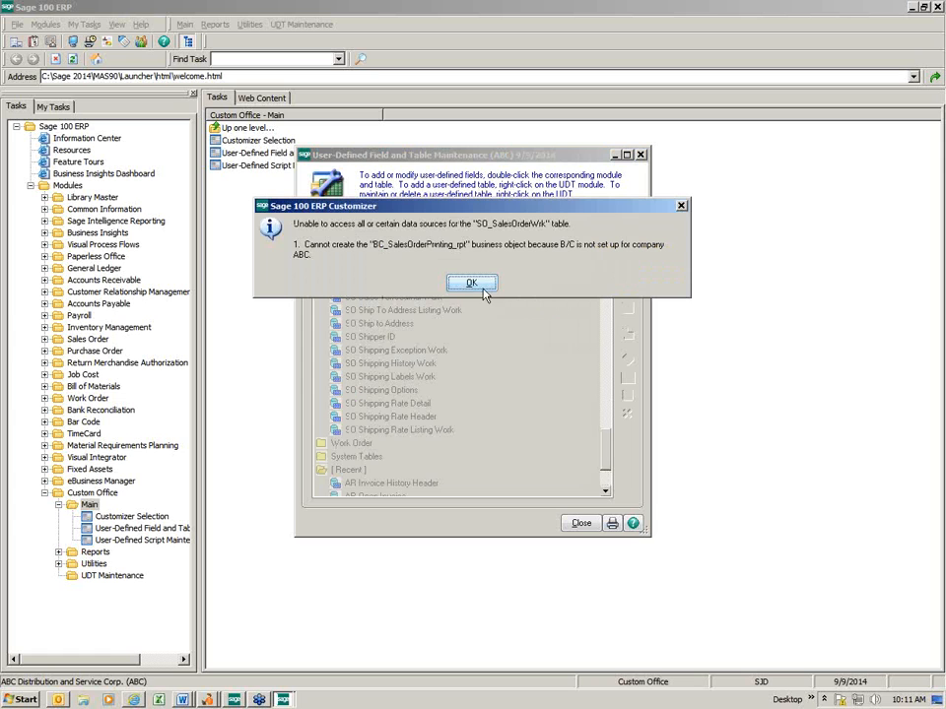
{"action": "left_click", "coordinate": [472, 284]}
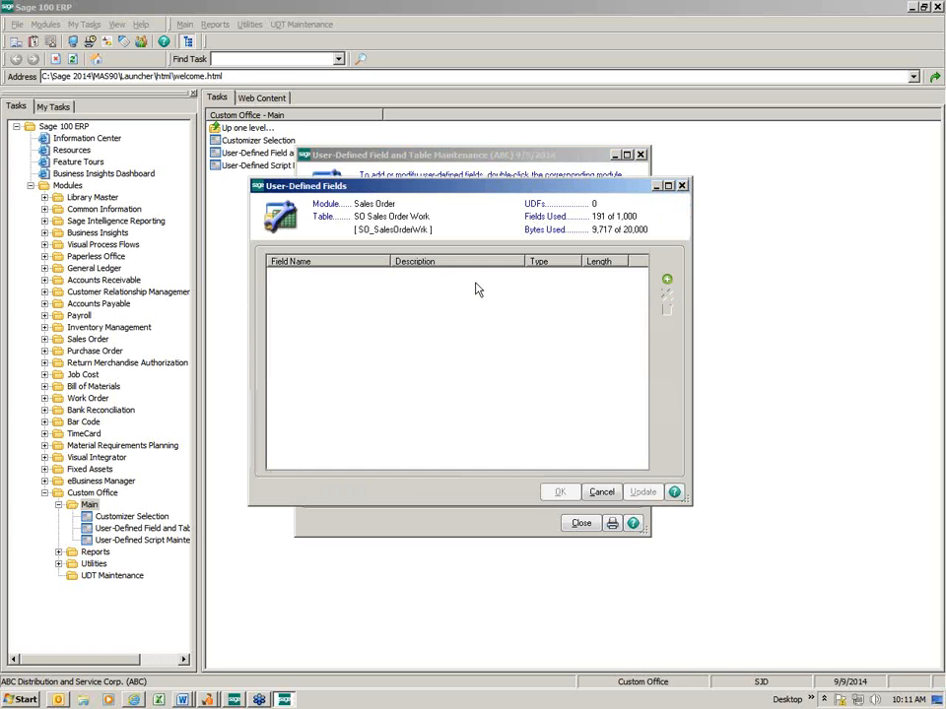
Add a UDF_ORDER_TYPE field to SO Sales Order Work, sourced from the UDF_ORDER_TYPE column of SO_SalesOrderHeader.
{"action": "left_click", "coordinate": [668, 282]}
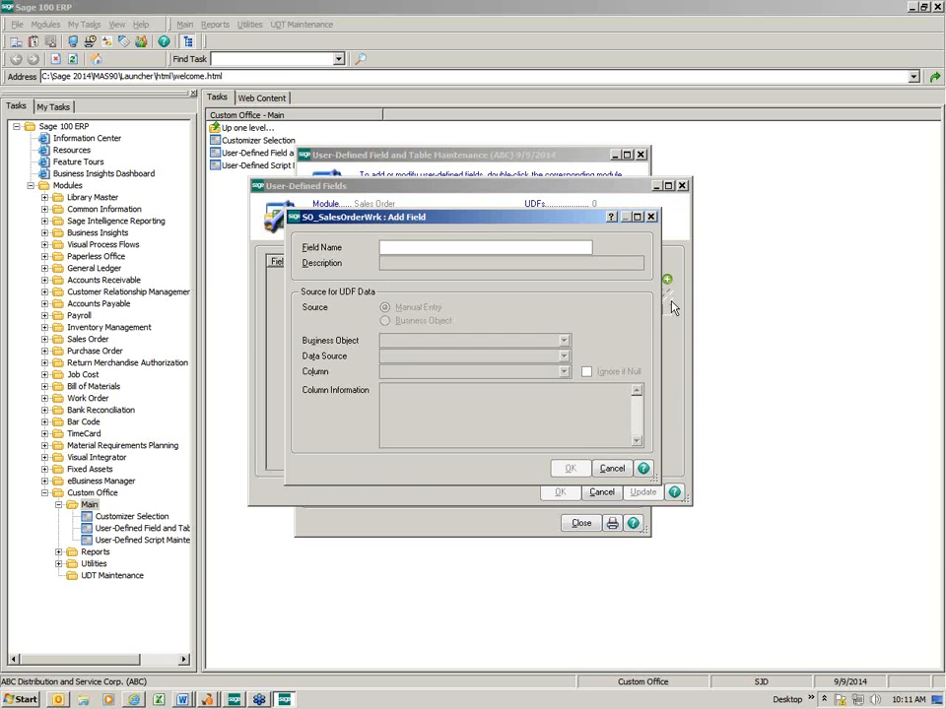
{"action": "type", "text": "ORDER TYPE"}
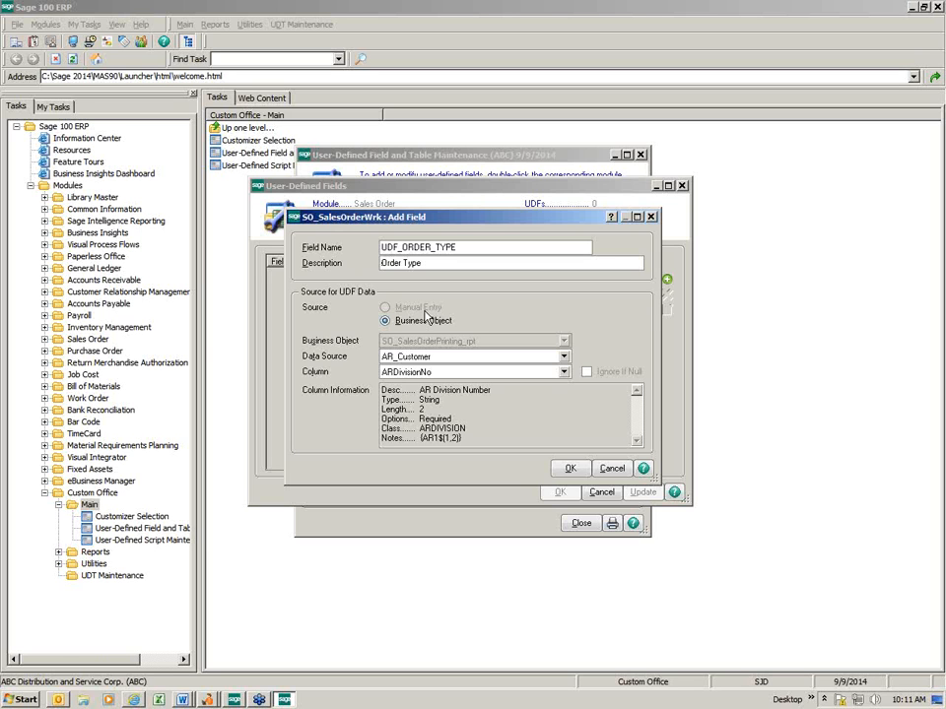
{"action": "left_click", "coordinate": [564, 357]}
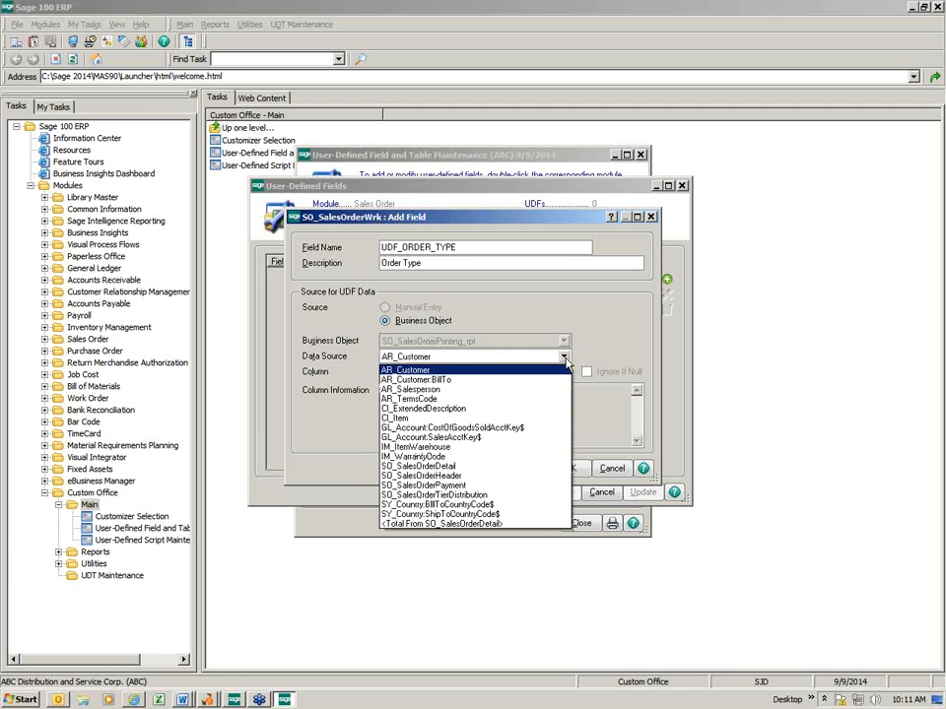
{"action": "left_click", "coordinate": [451, 476]}
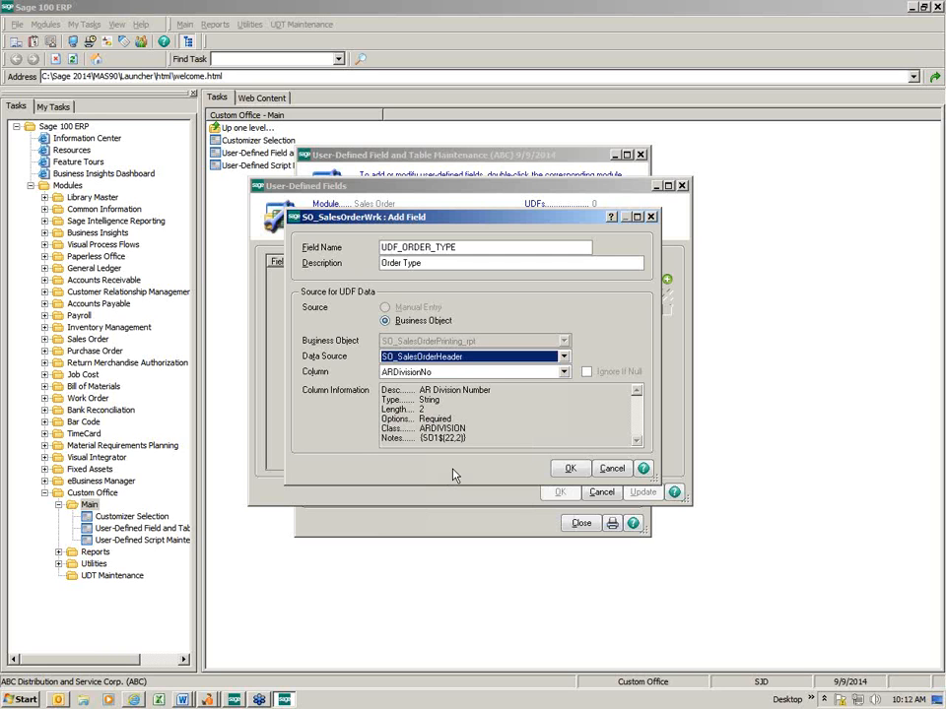
{"action": "left_click", "coordinate": [563, 374]}
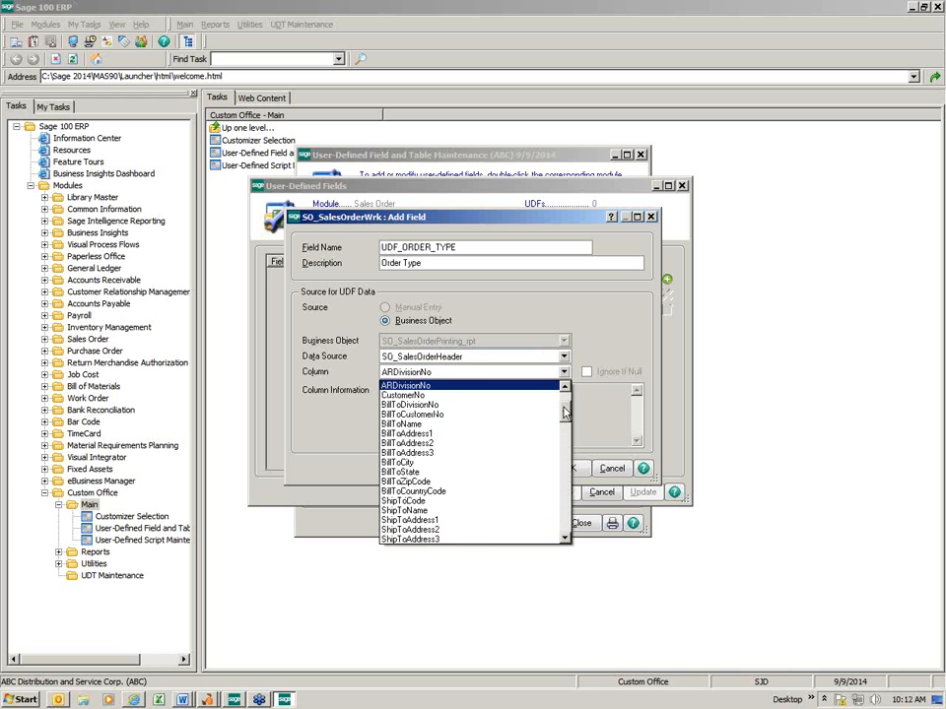
{"action": "left_click_drag", "start_coordinate": [563, 394], "coordinate": [559, 513]}
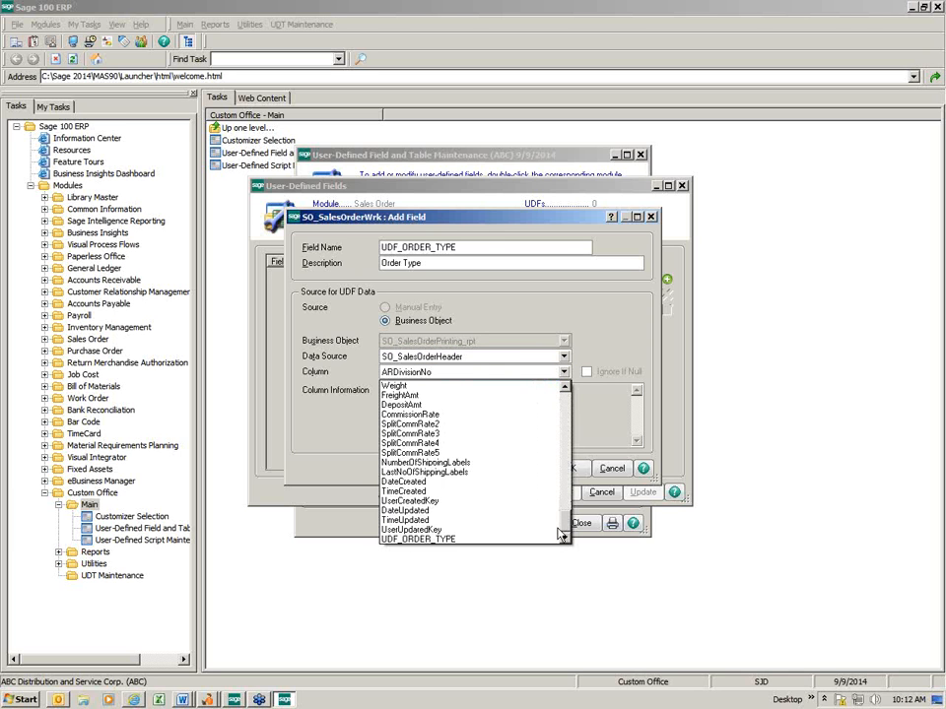
{"action": "left_click", "coordinate": [418, 540]}
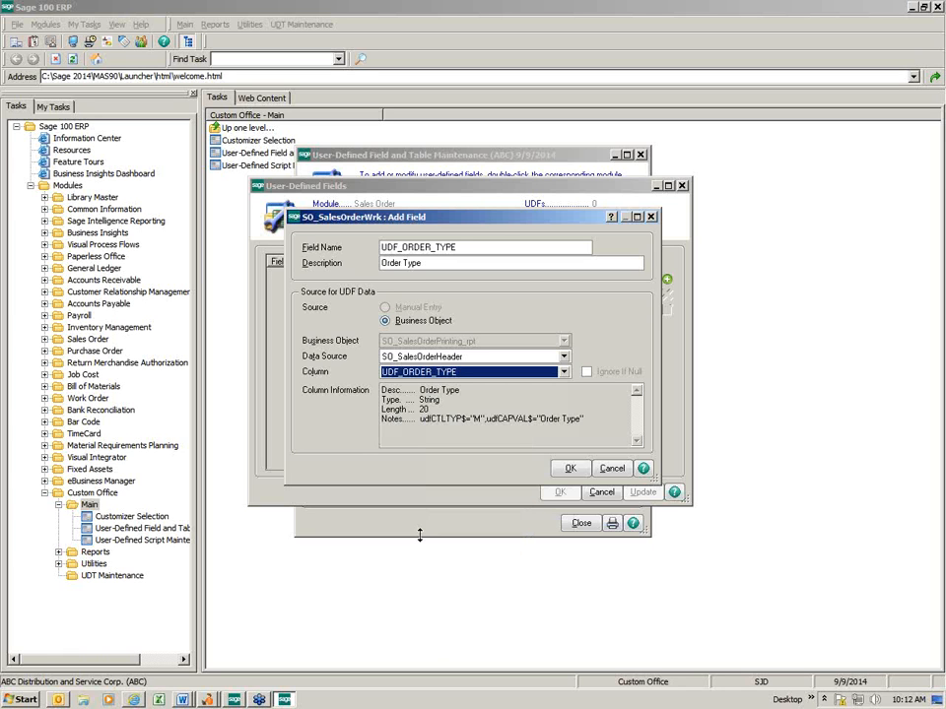
{"action": "left_click", "coordinate": [565, 470]}
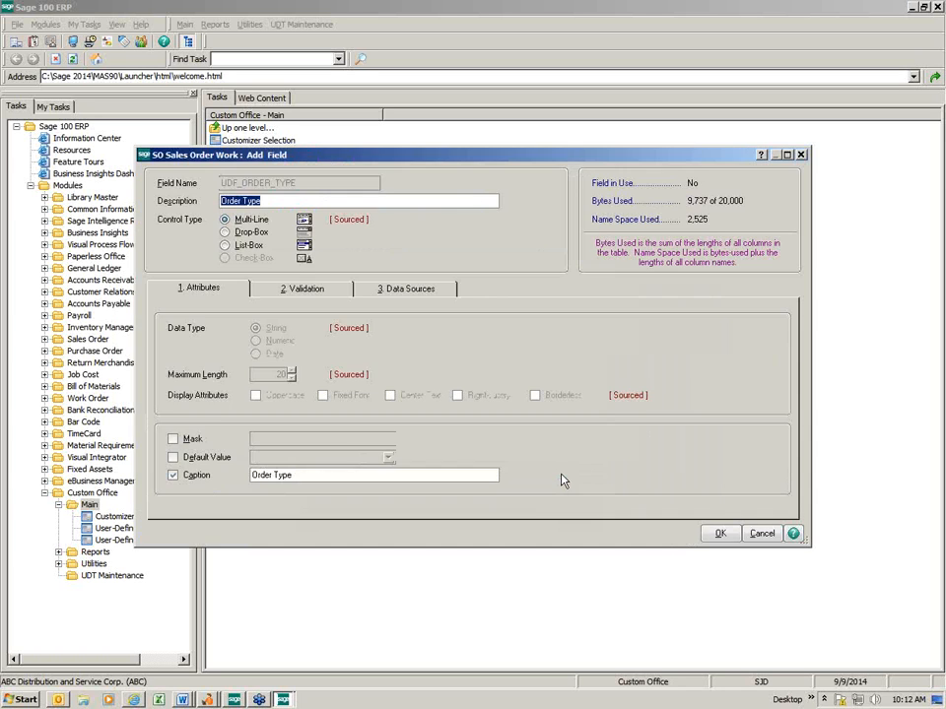
Check the new field's validation and data source settings, accept it and run the update of the SO Sales Order Work table.
{"action": "left_click", "coordinate": [302, 292]}
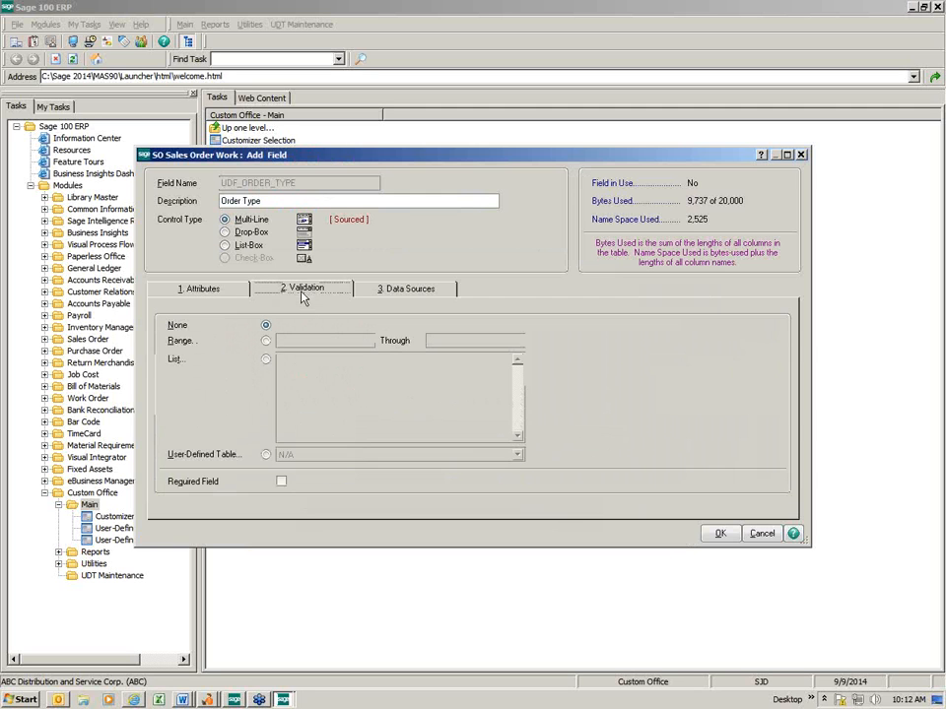
{"action": "left_click", "coordinate": [391, 292]}
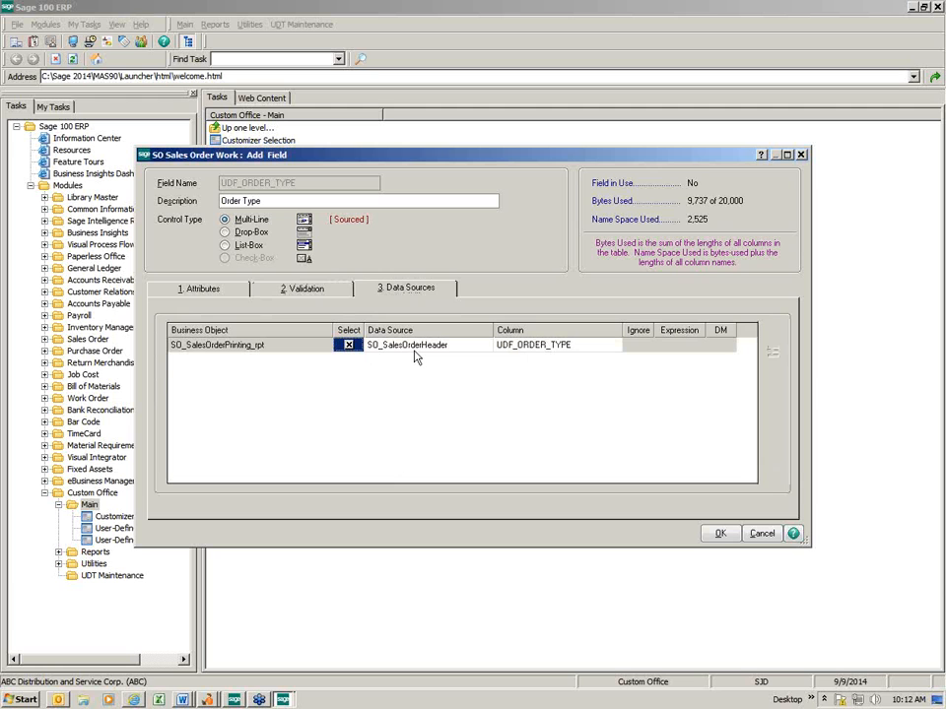
{"action": "left_click", "coordinate": [721, 533]}
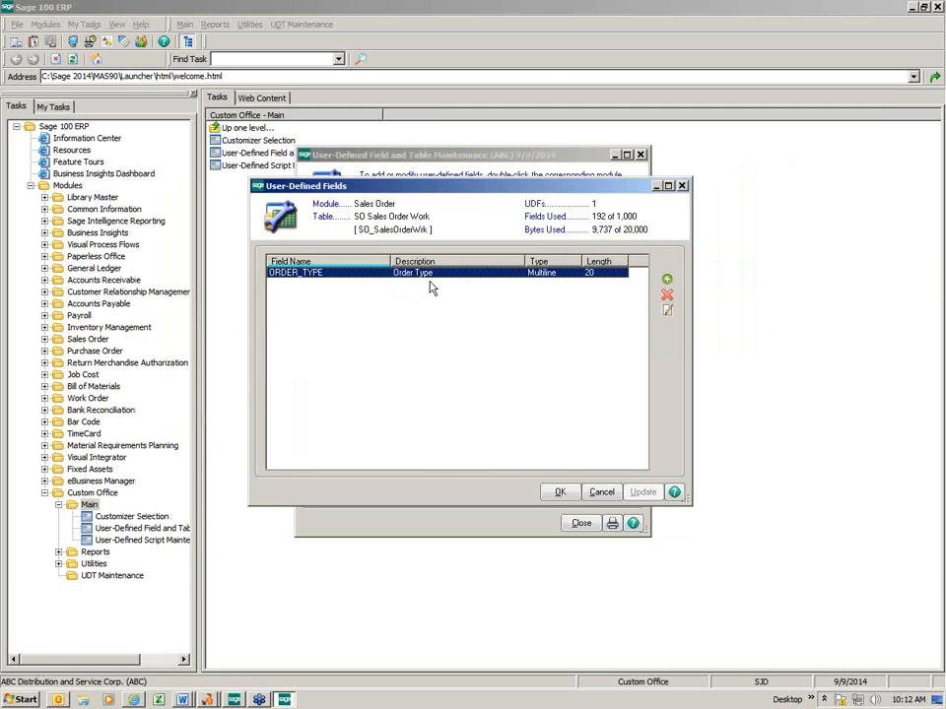
{"action": "left_click", "coordinate": [561, 493]}
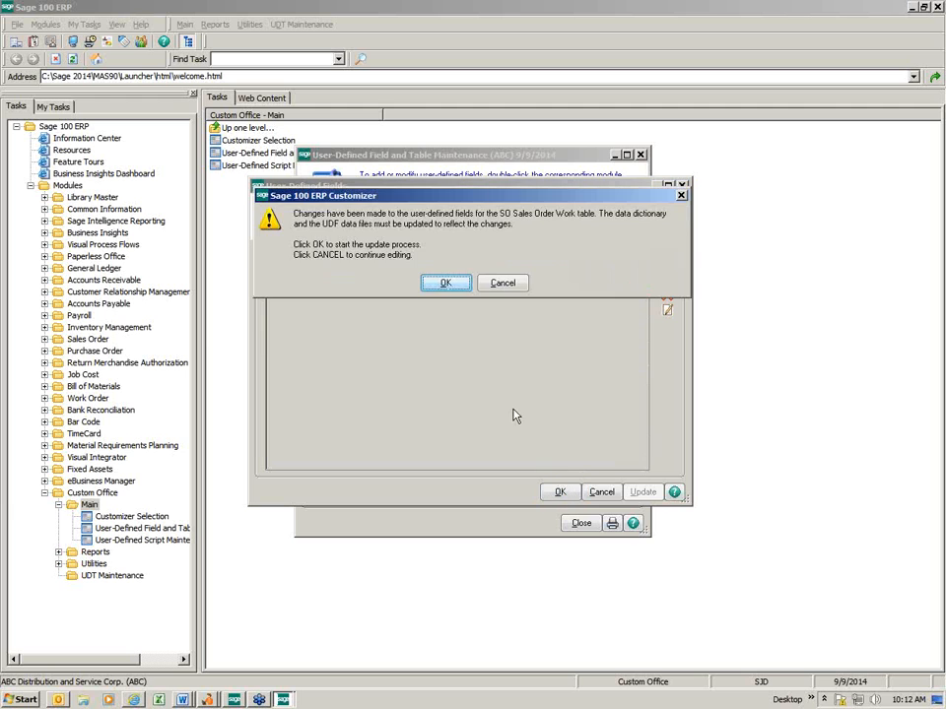
{"action": "left_click", "coordinate": [445, 286]}
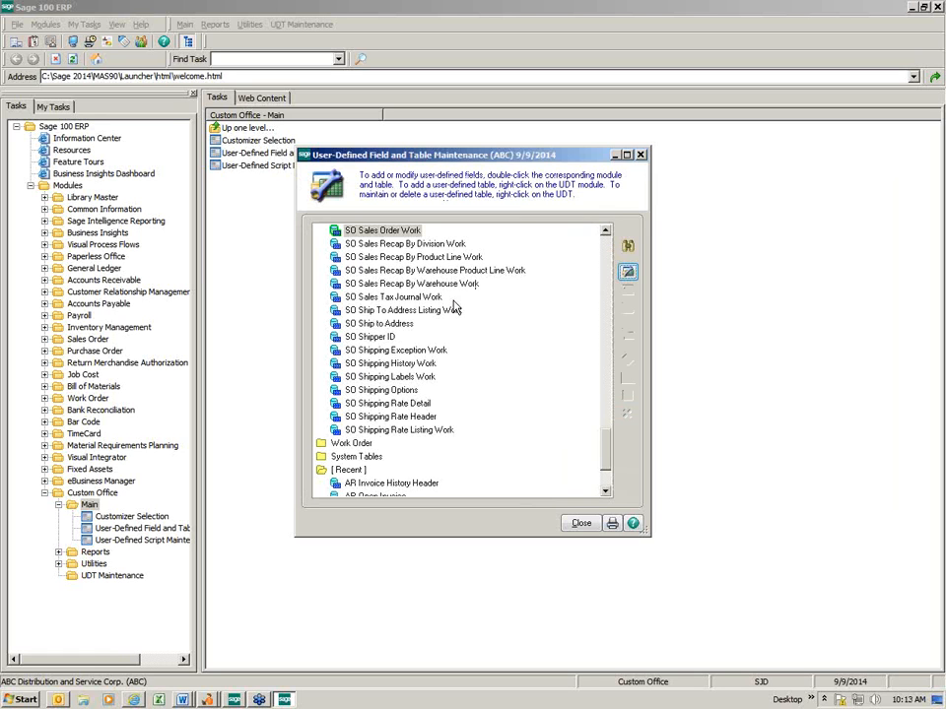
Open the user-defined fields of the SO Invoice Header table in the Sales Order module, dismissing any data source notice.
{"action": "left_click", "coordinate": [606, 233]}
{"action": "left_click", "coordinate": [606, 232]}
{"action": "left_click", "coordinate": [606, 232]}
{"action": "left_click", "coordinate": [606, 232]}
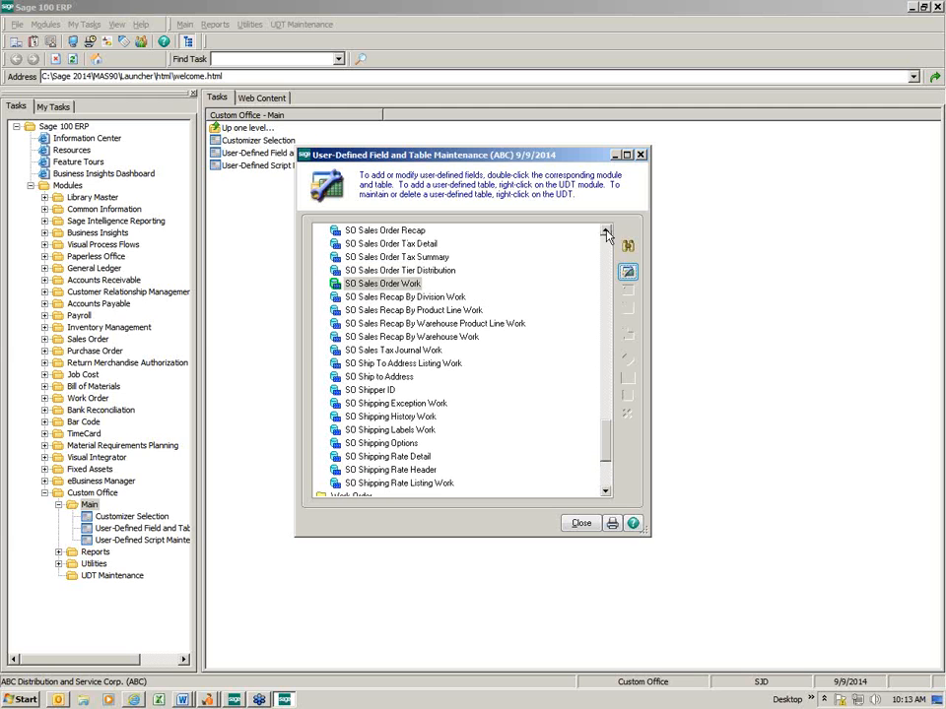
{"action": "left_click", "coordinate": [608, 260]}
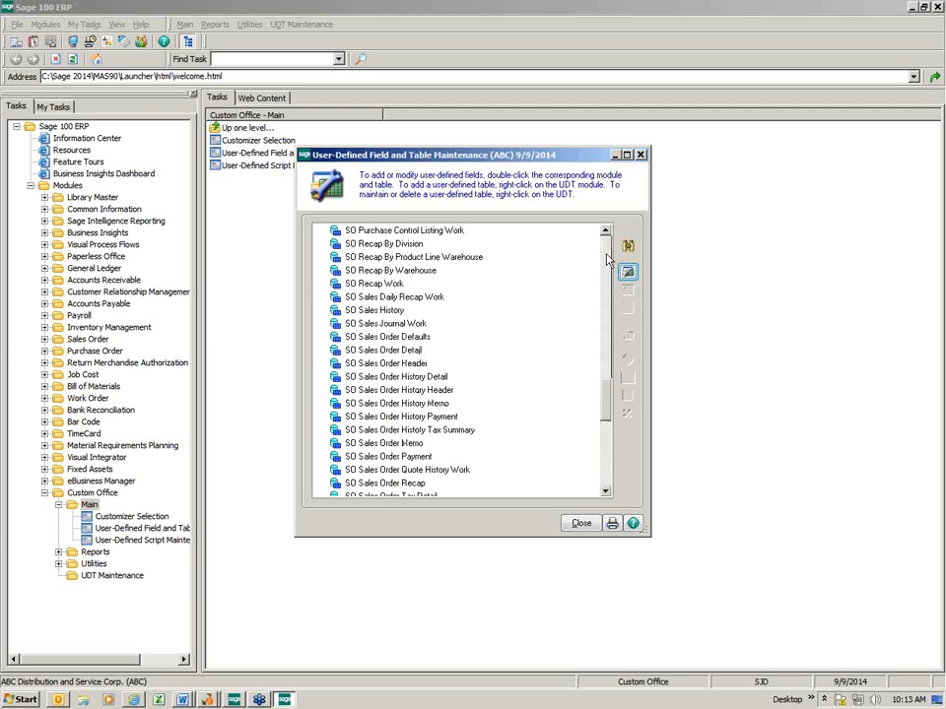
{"action": "left_click", "coordinate": [608, 260]}
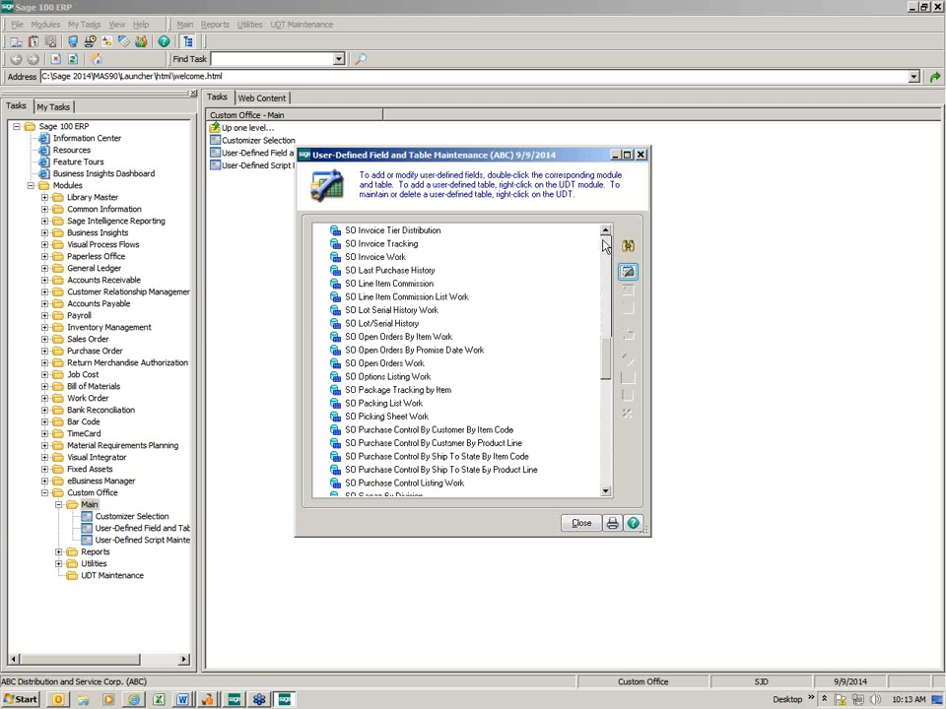
{"action": "left_click", "coordinate": [605, 232]}
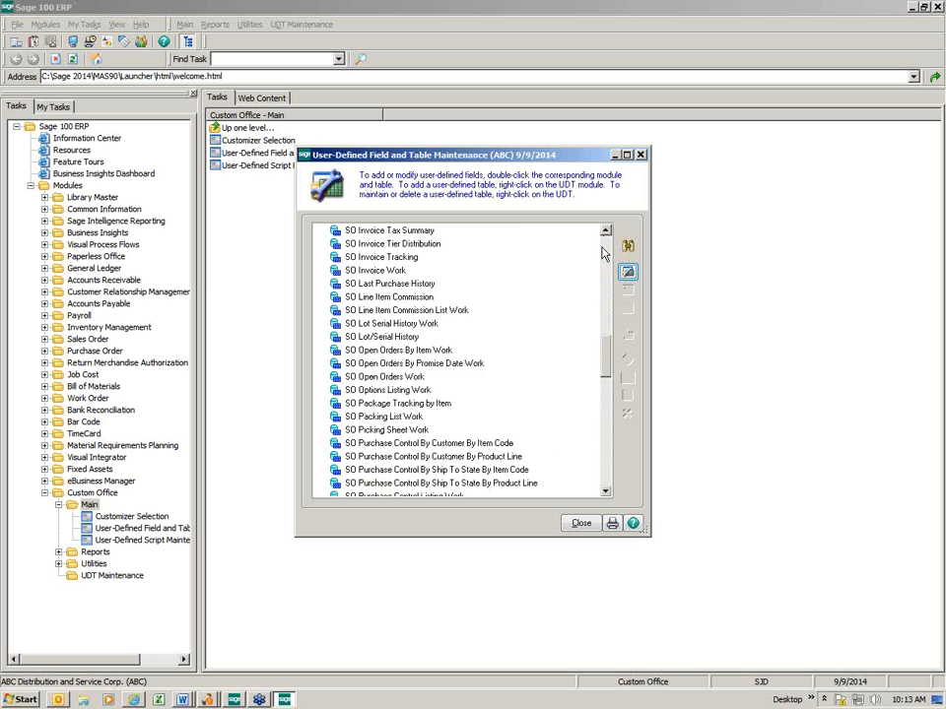
{"action": "left_click", "coordinate": [605, 252]}
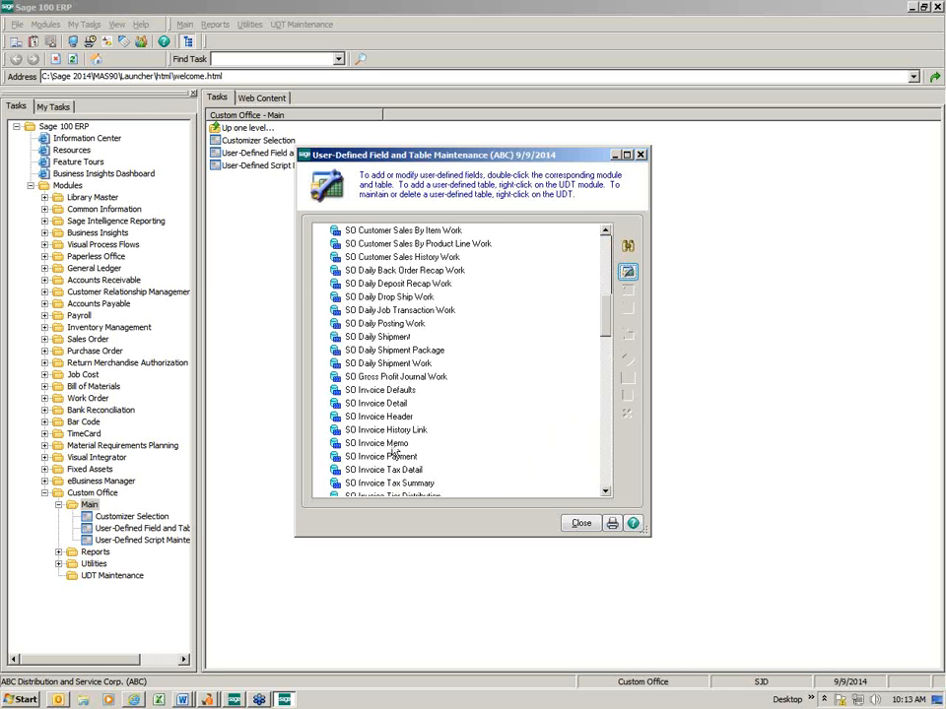
{"action": "left_click", "coordinate": [389, 417]}
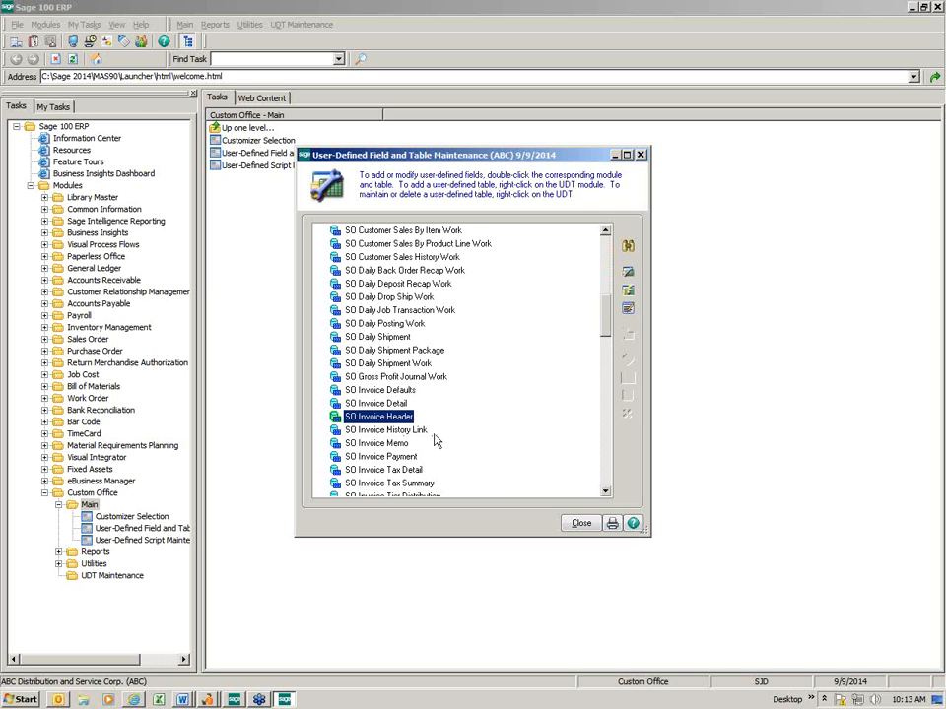
{"action": "left_click", "coordinate": [626, 273]}
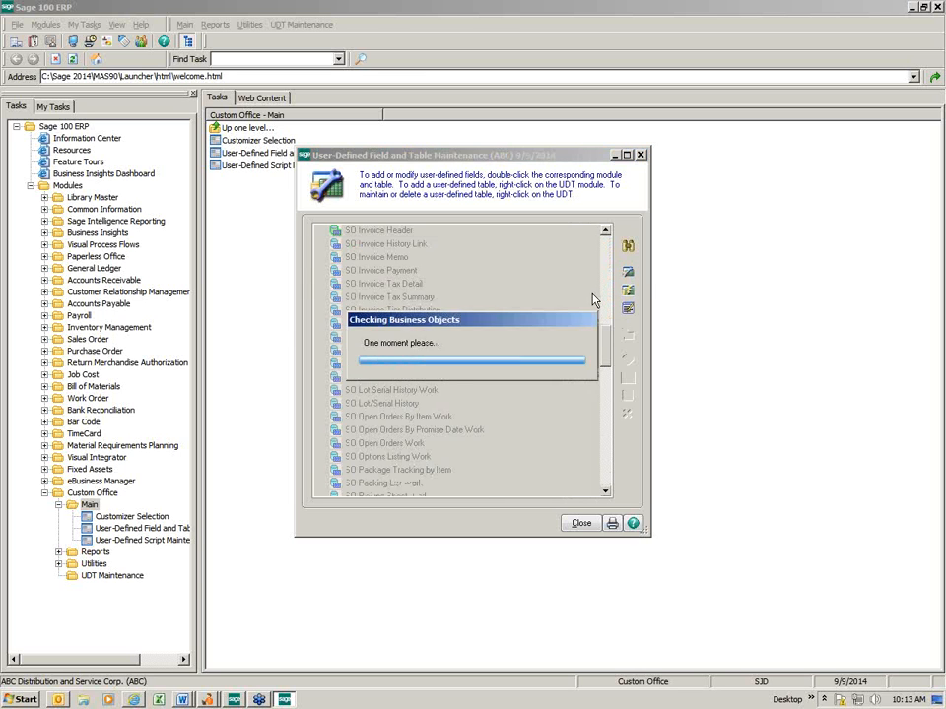
{"action": "left_click", "coordinate": [479, 273]}
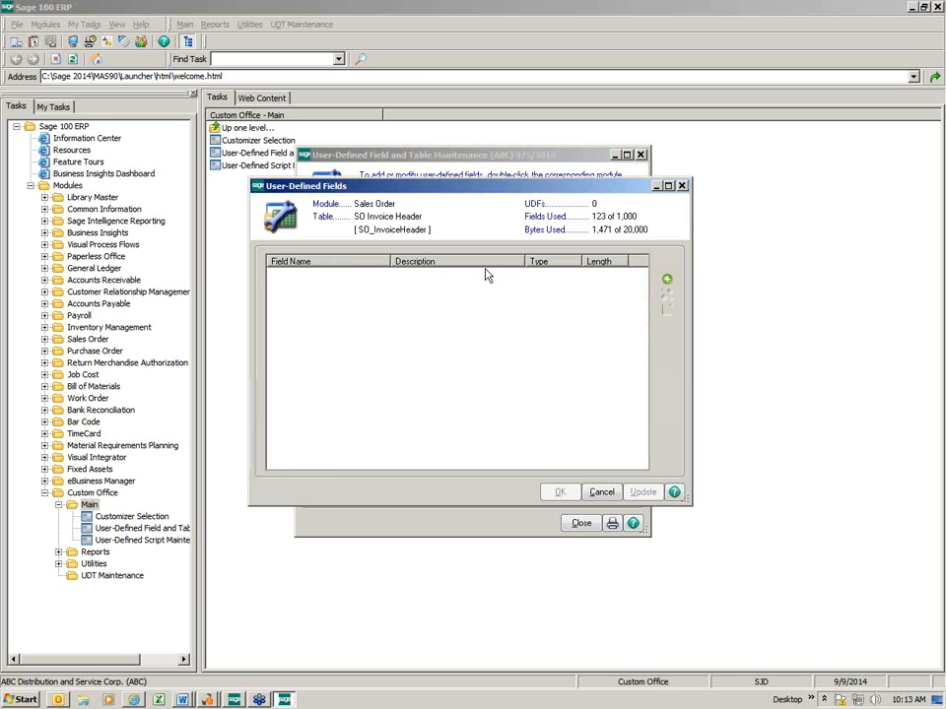
Start a UDF_ORDER_TYPE field in the SO Invoice Header table, sourced from the SO_Invoice_bus business object.
{"action": "left_click", "coordinate": [667, 280]}
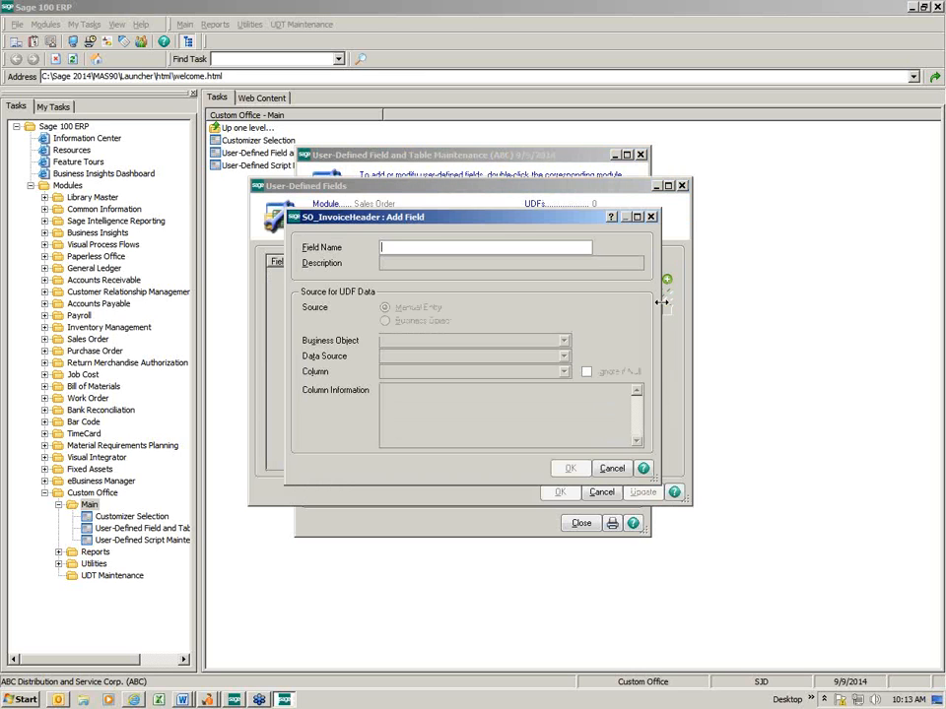
{"action": "type", "text": "ORDER TYPE"}
{"action": "key", "text": "Tab"}
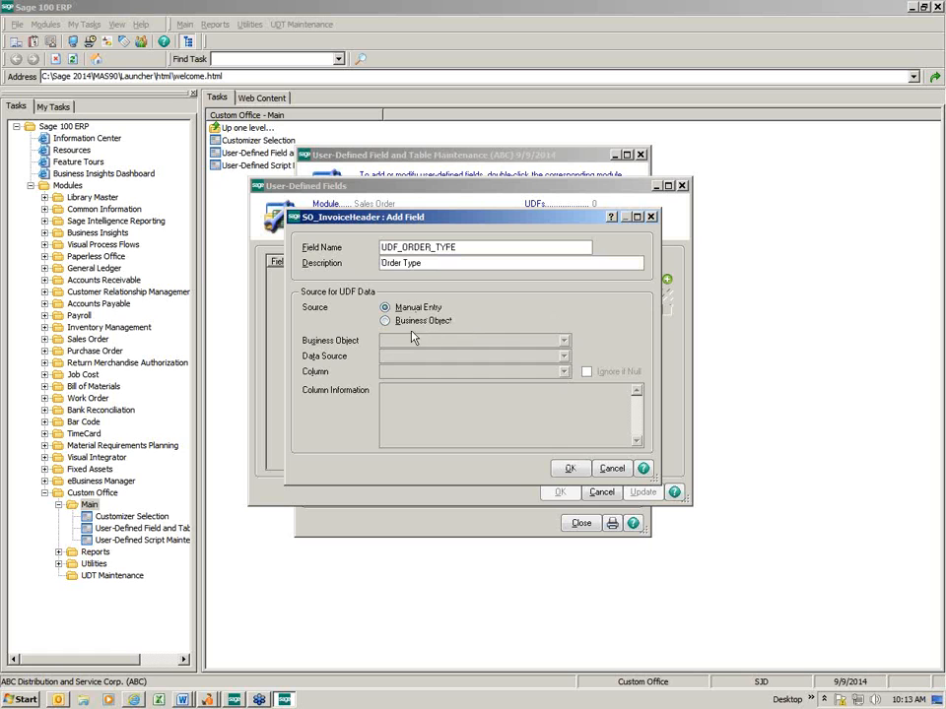
{"action": "left_click", "coordinate": [386, 321]}
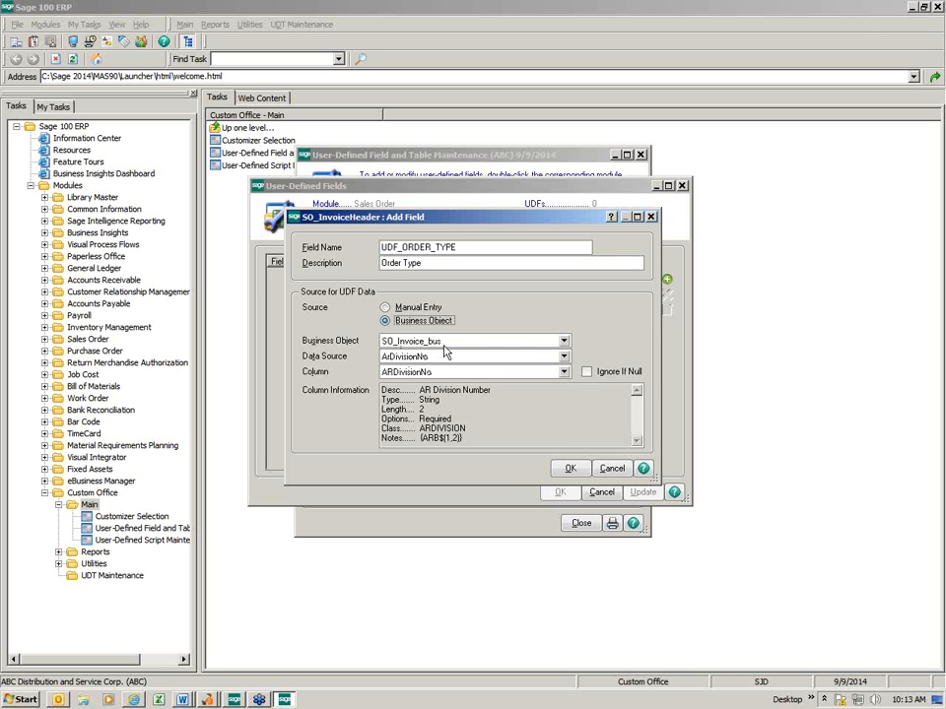
{"action": "left_click", "coordinate": [564, 341]}
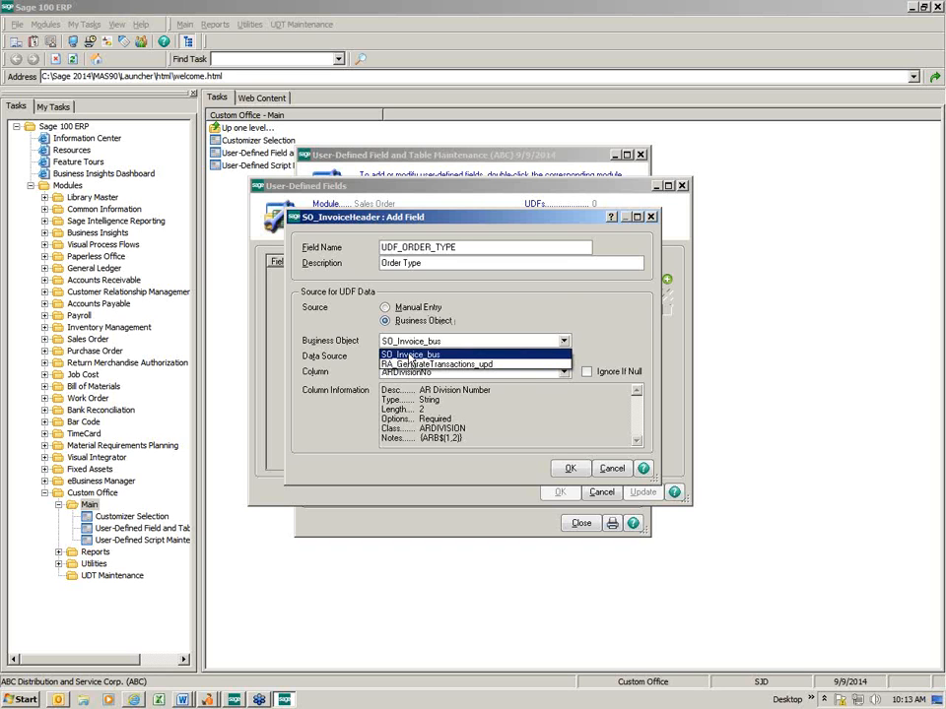
{"action": "left_click", "coordinate": [409, 357]}
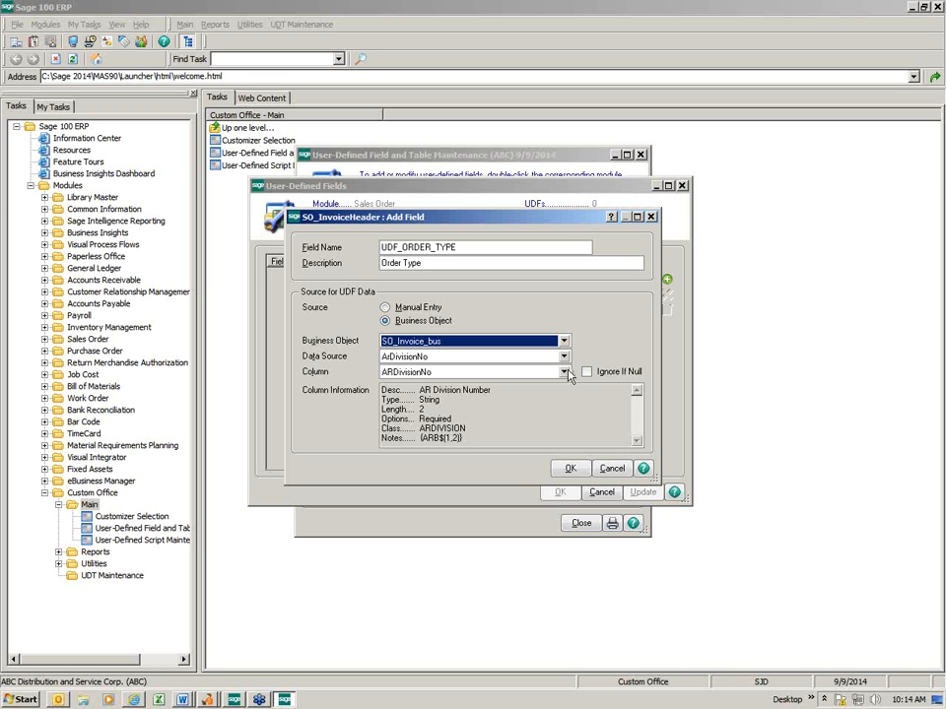
Set the new field's data source to SalesOrderNo and its column to UDF_ORDER_TYPE, and accept the source settings.
{"action": "left_click", "coordinate": [564, 359]}
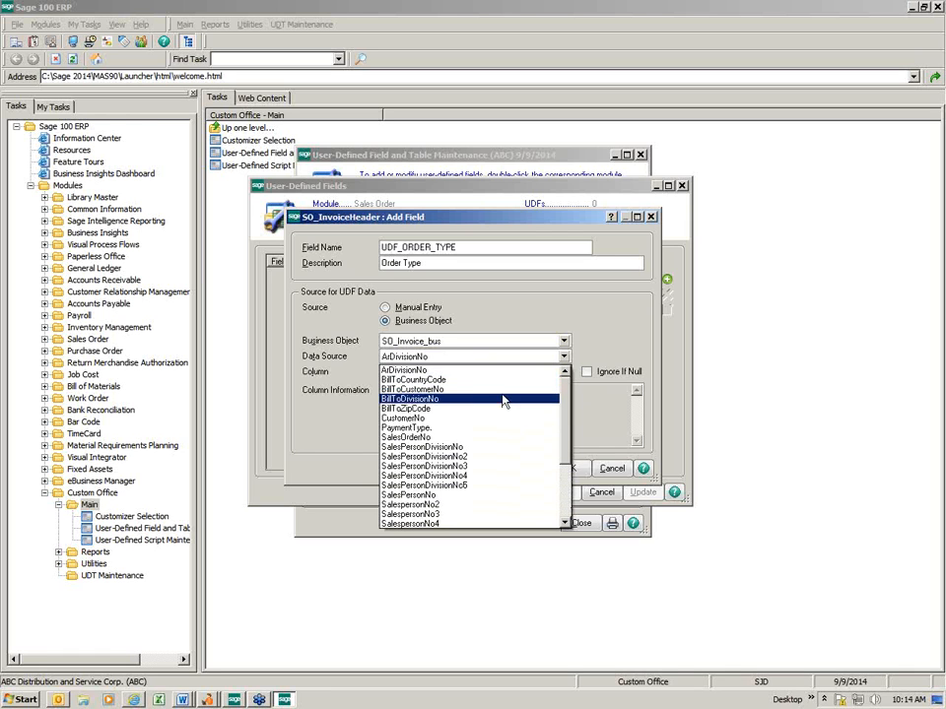
{"action": "left_click", "coordinate": [435, 438]}
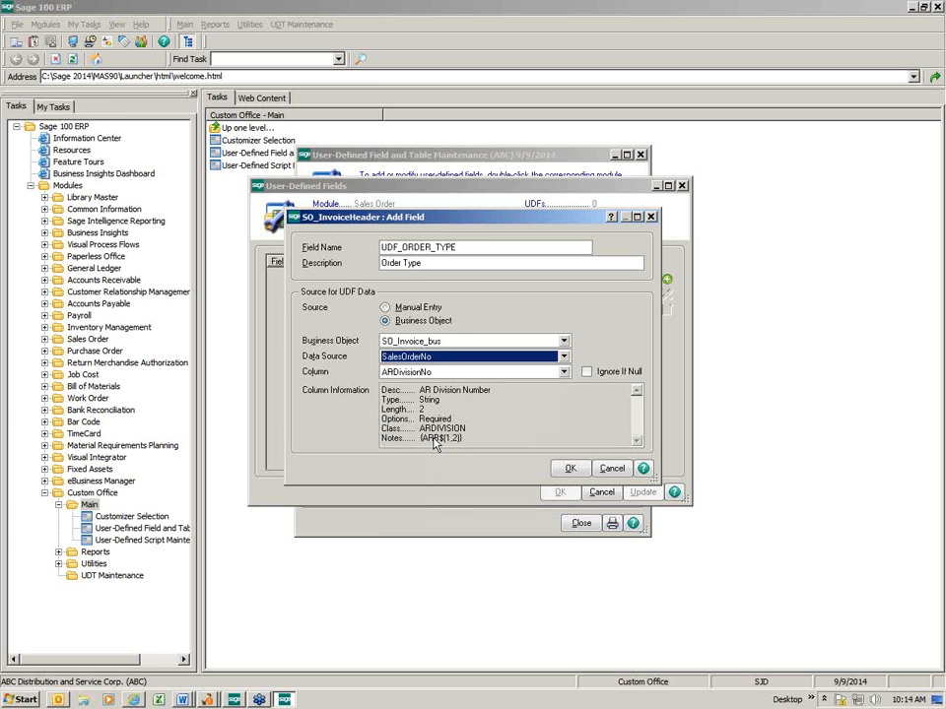
{"action": "left_click", "coordinate": [565, 371]}
{"action": "left_click_drag", "start_coordinate": [565, 393], "coordinate": [566, 529]}
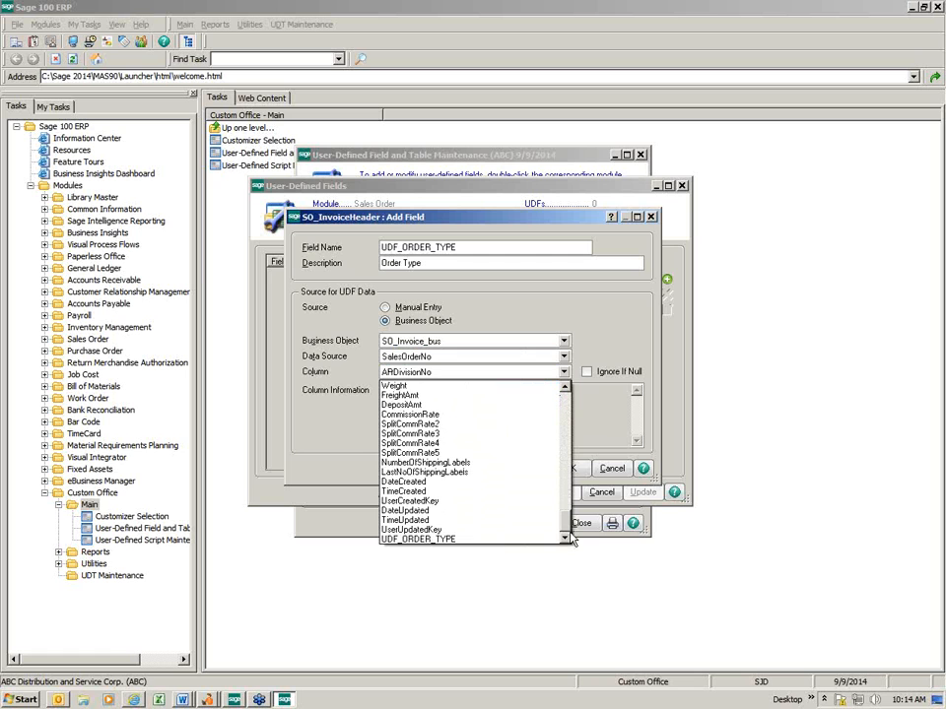
{"action": "left_click", "coordinate": [448, 541]}
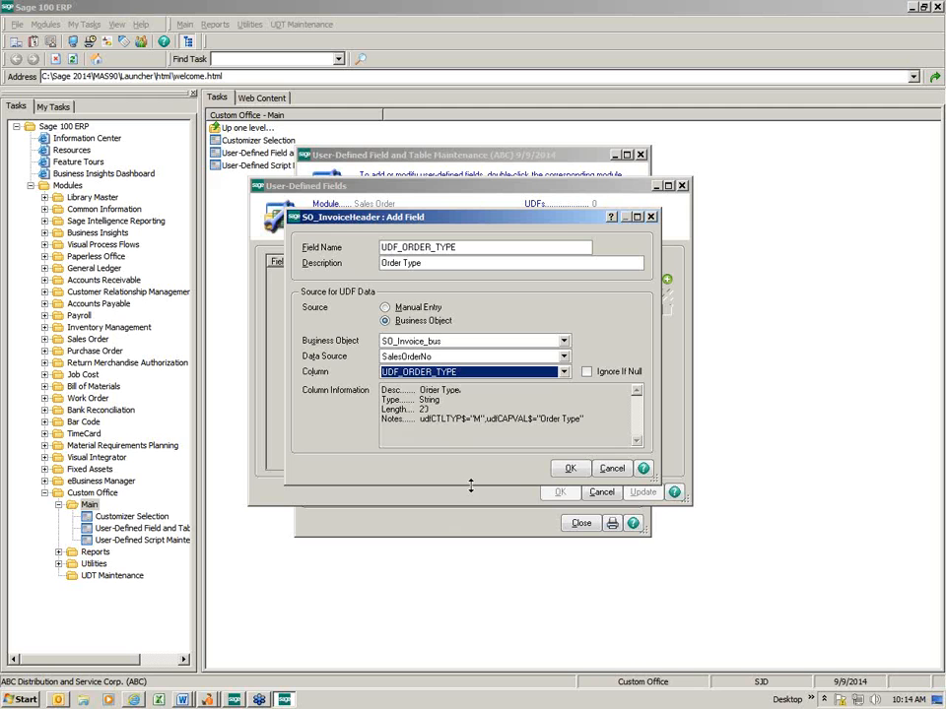
{"action": "left_click", "coordinate": [569, 468]}
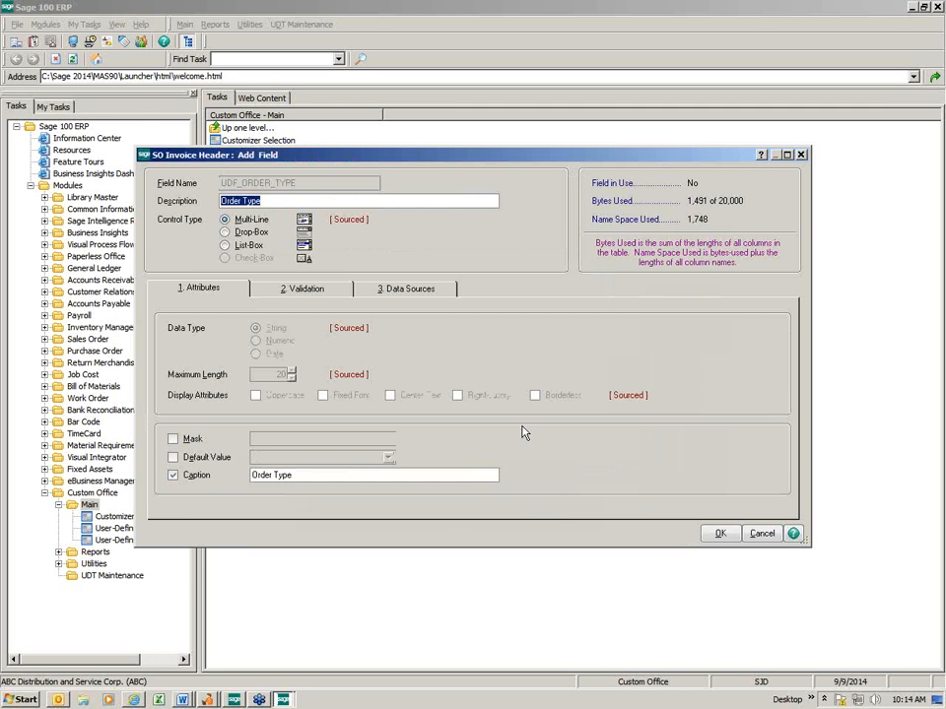
Accept the Order Type field's attributes and run the update of the SO Invoice Header table.
{"action": "left_click", "coordinate": [721, 534]}
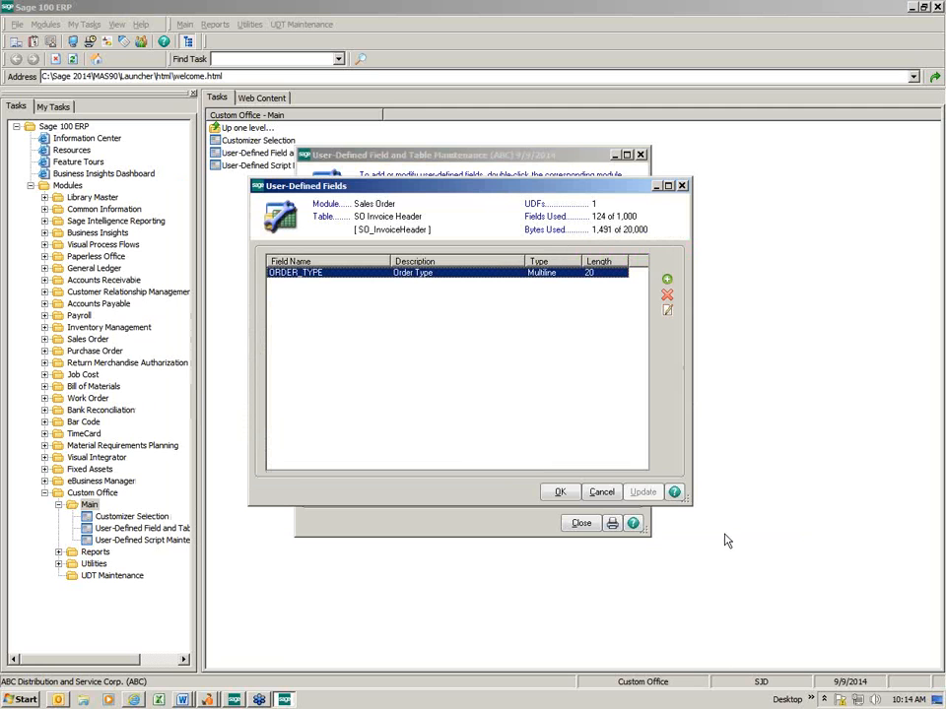
{"action": "left_click", "coordinate": [557, 492]}
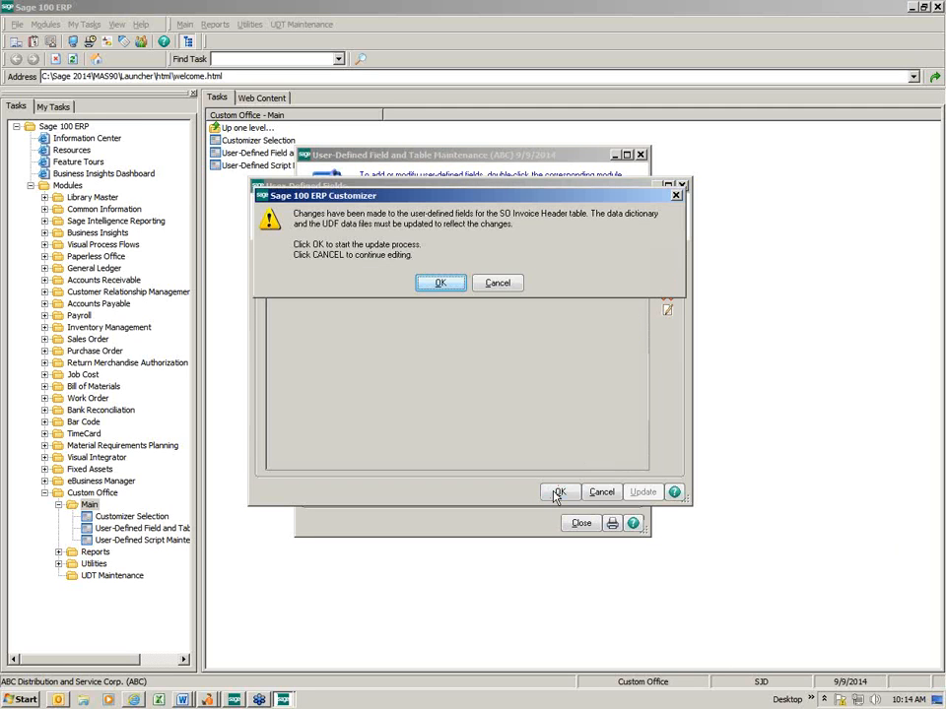
{"action": "left_click", "coordinate": [441, 284]}
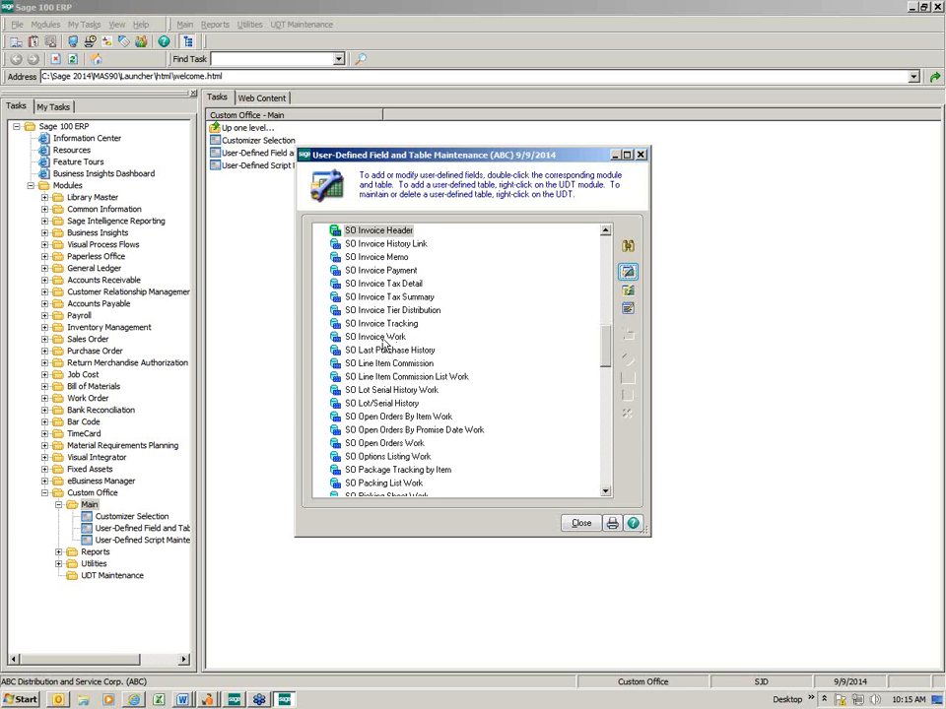
Open the user-defined fields of the SO Invoice Work table and start a new field named ORDER_TYPE.
{"action": "left_click", "coordinate": [381, 340]}
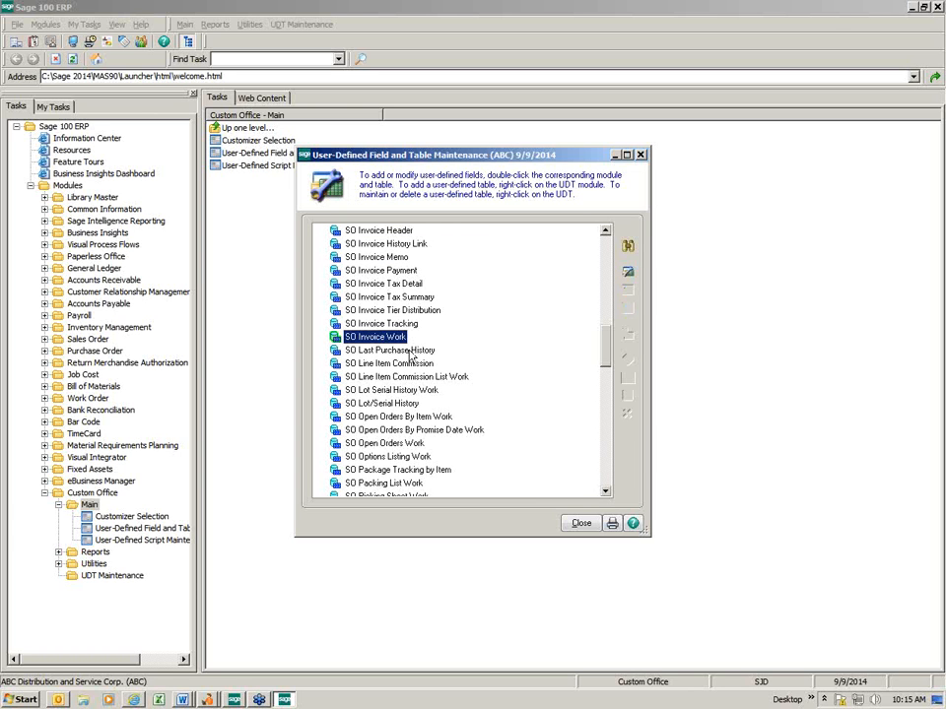
{"action": "left_click", "coordinate": [628, 275]}
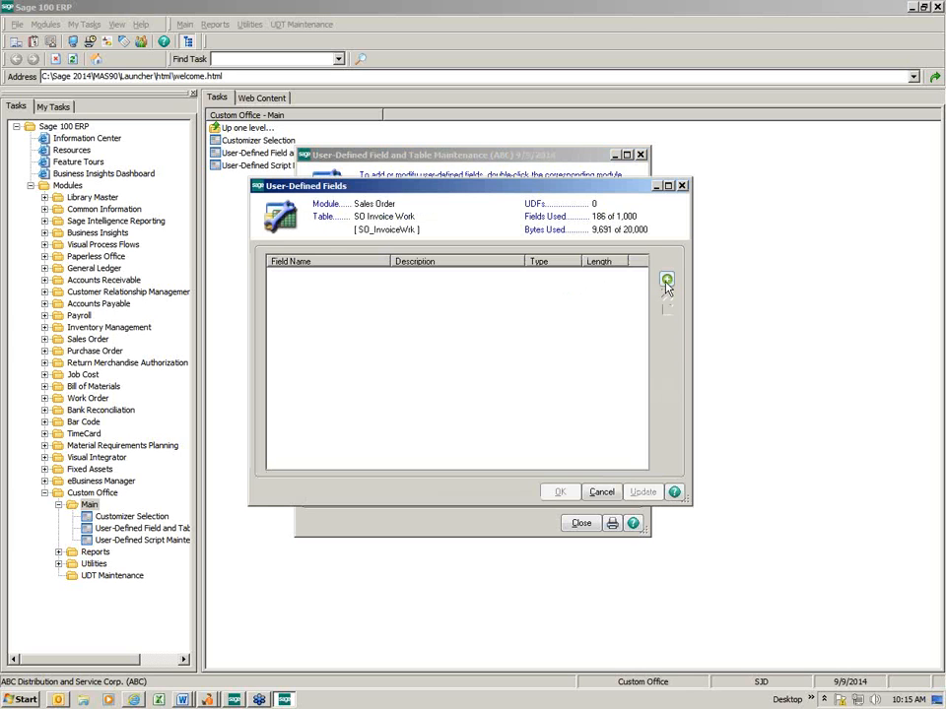
{"action": "left_click", "coordinate": [666, 281]}
{"action": "type", "text": "ORED"}
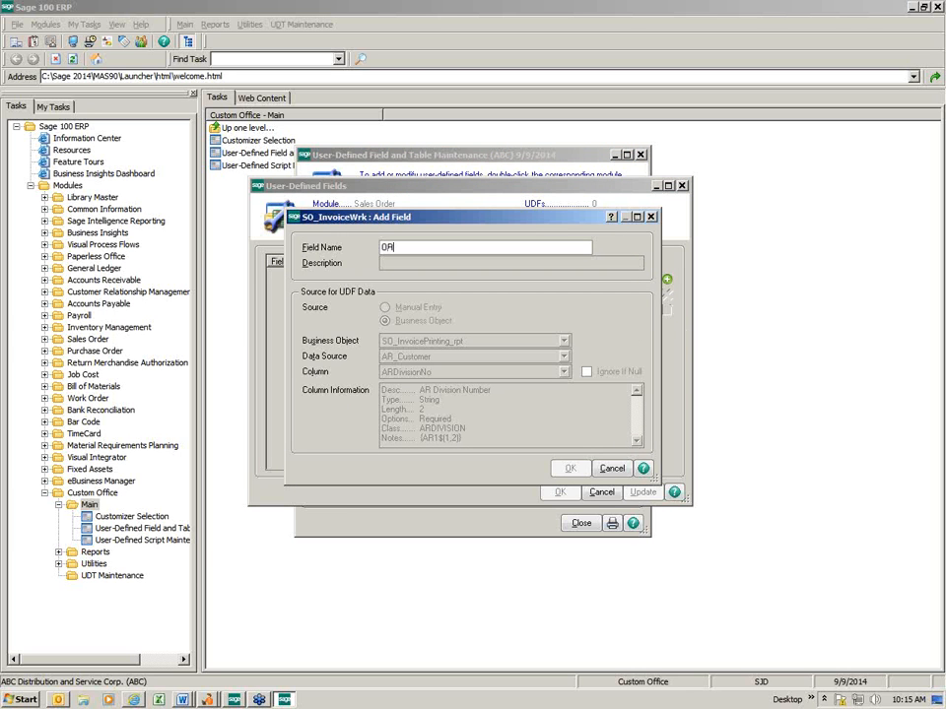
{"action": "key", "text": "BackSpace"}
{"action": "key", "text": "BackSpace"}
{"action": "type", "text": "DER_TYPE"}
{"action": "key", "text": "Tab"}
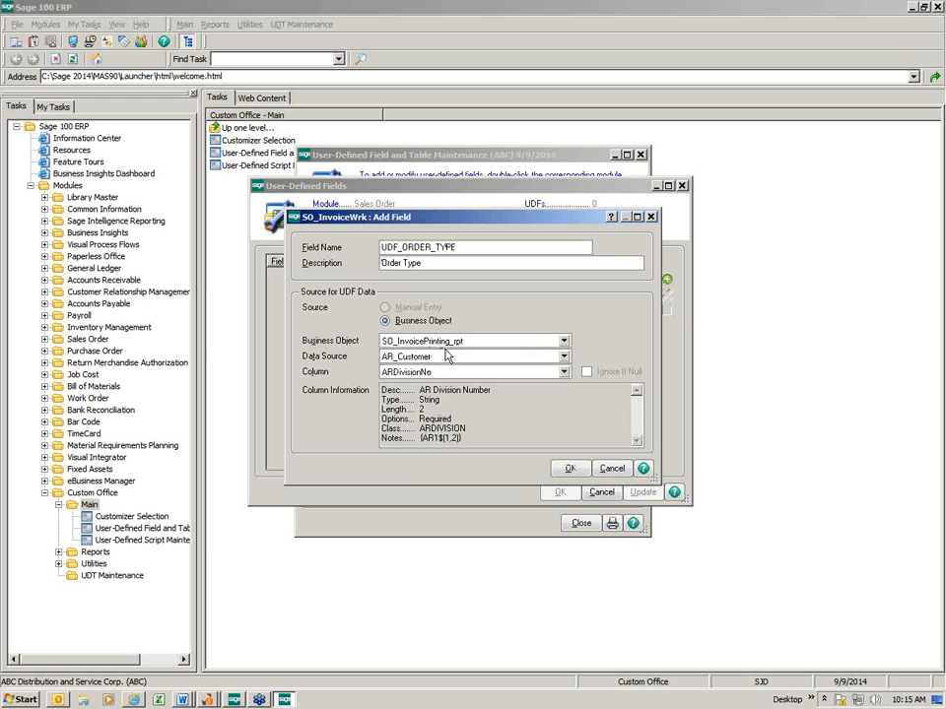
Source the SO Invoice Work field from the UDF_ORDER_TYPE column of SO_InvoiceHeader and accept the source settings.
{"action": "left_click", "coordinate": [565, 358]}
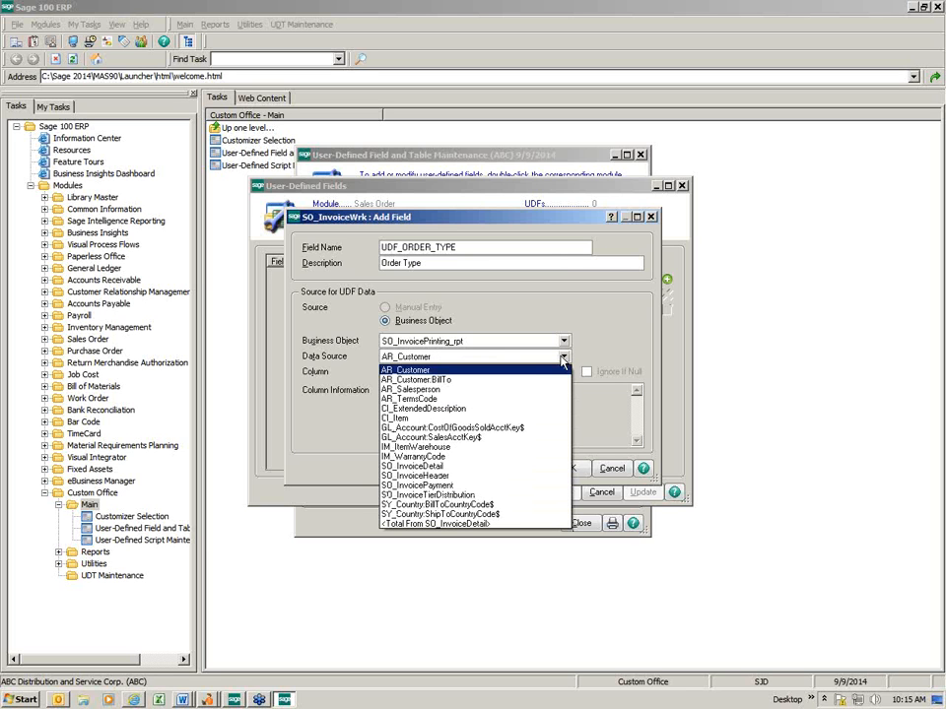
{"action": "left_click", "coordinate": [443, 477]}
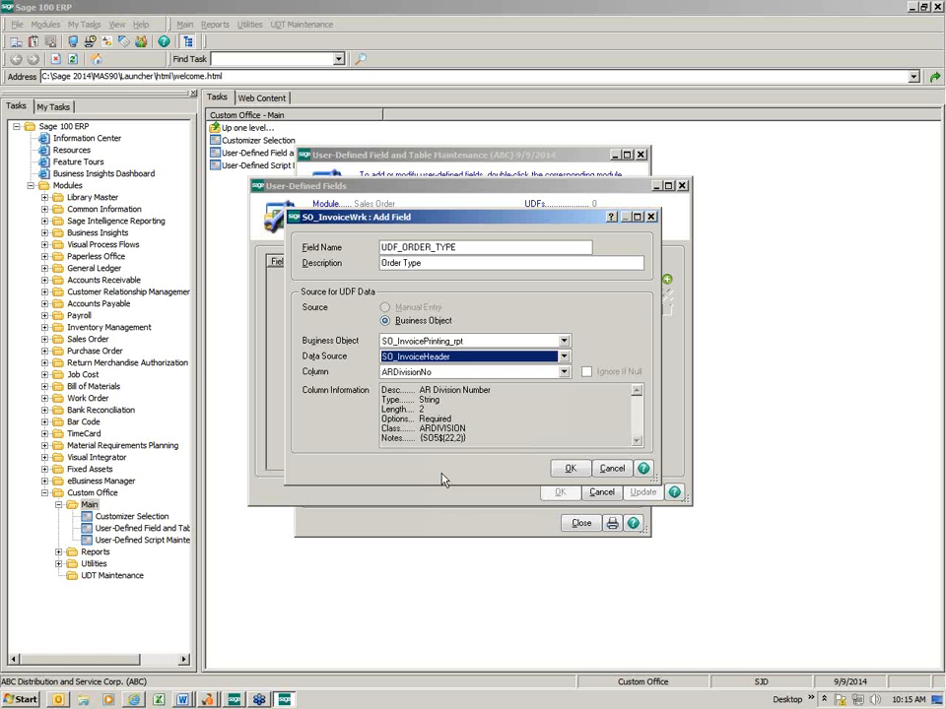
{"action": "left_click", "coordinate": [565, 379]}
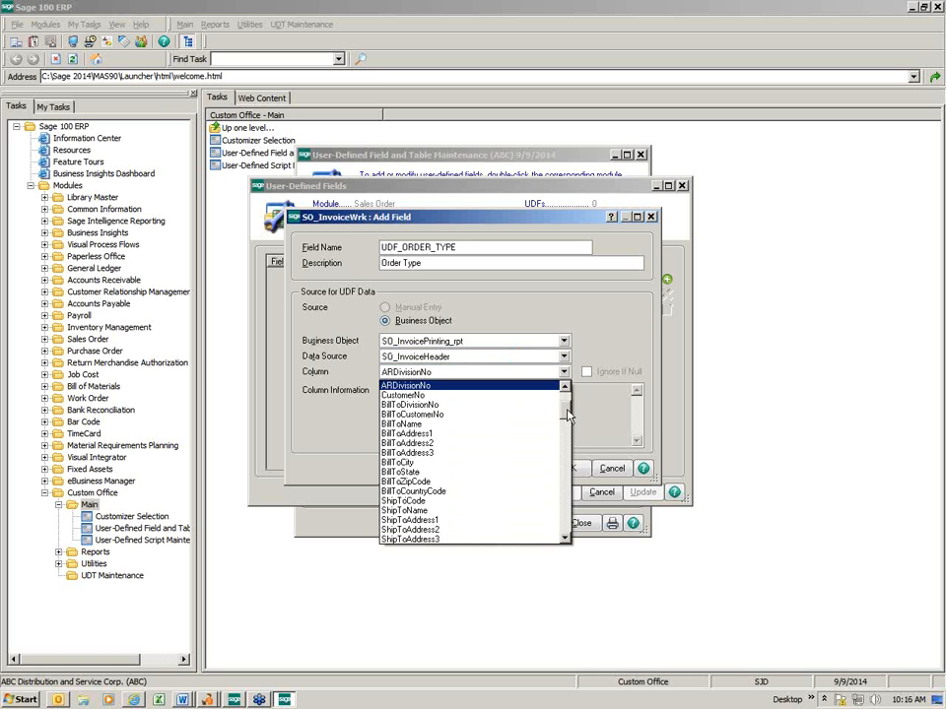
{"action": "left_click_drag", "start_coordinate": [565, 406], "coordinate": [566, 537]}
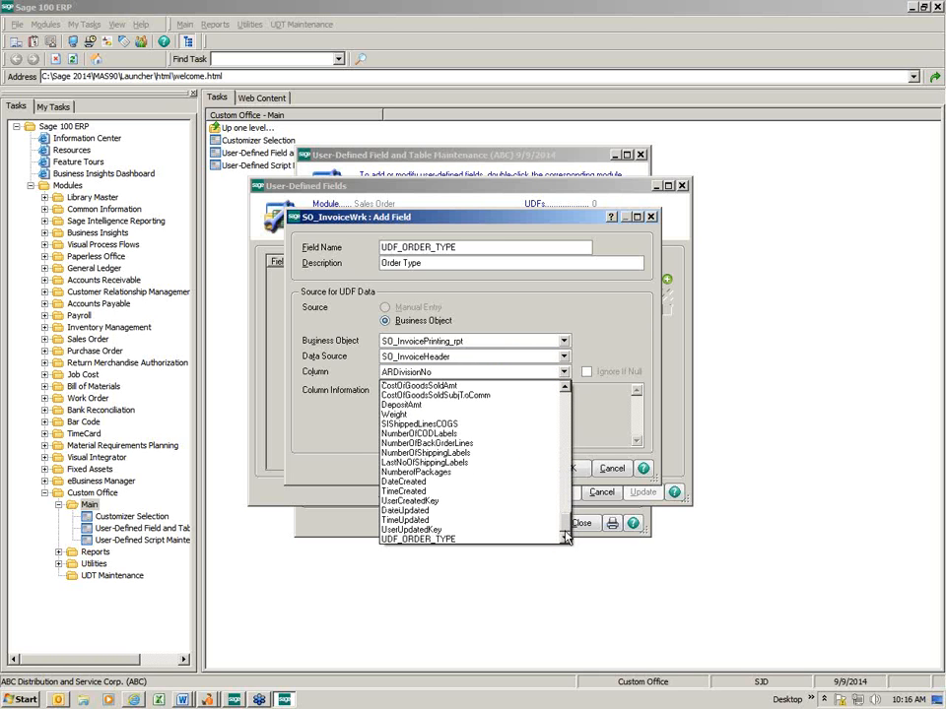
{"action": "left_click", "coordinate": [471, 537]}
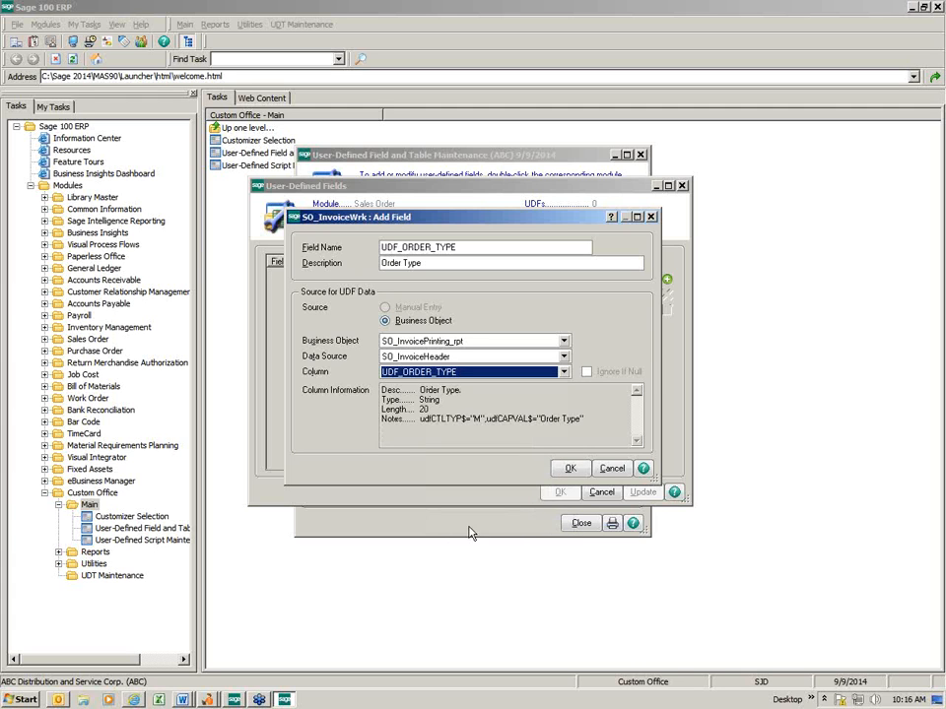
{"action": "left_click", "coordinate": [567, 470]}
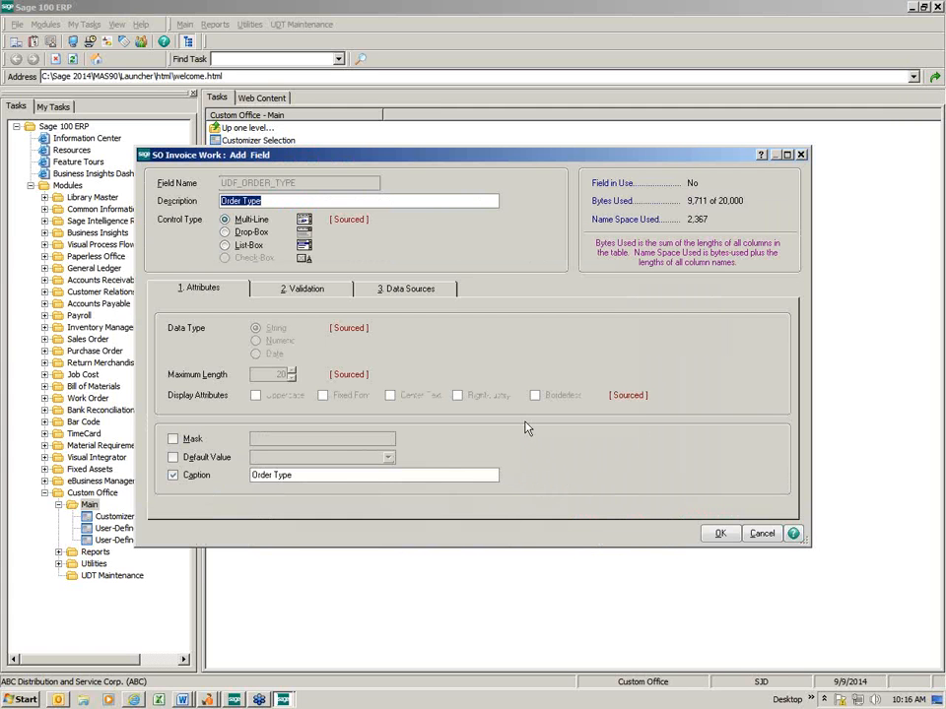
Accept the Order Type field's attributes and run the update of the SO Invoice Work table.
{"action": "left_click", "coordinate": [721, 534]}
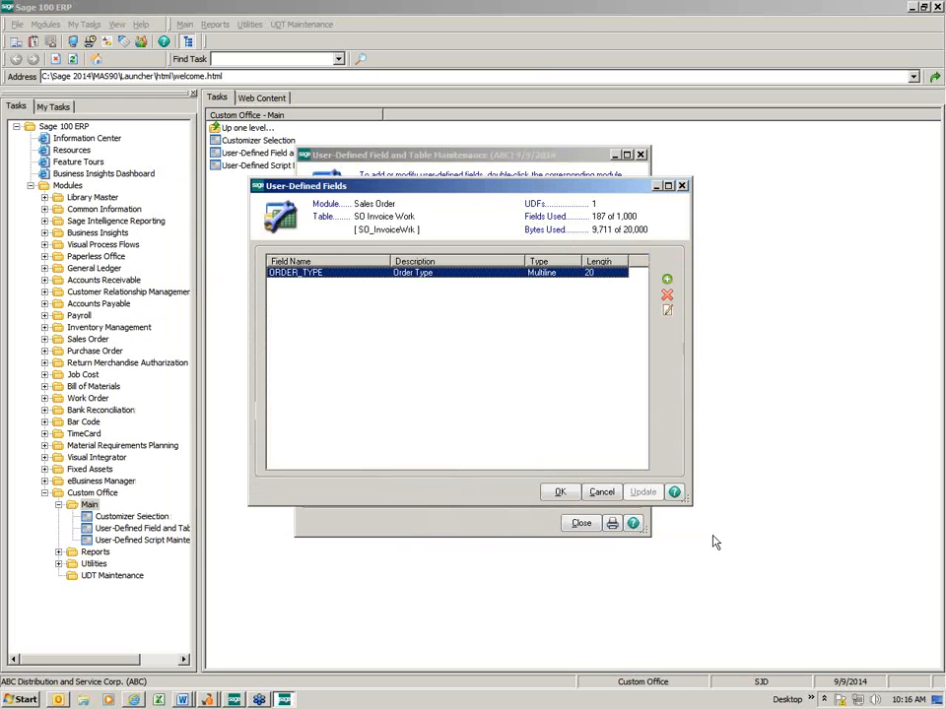
{"action": "left_click", "coordinate": [560, 492]}
{"action": "left_click", "coordinate": [441, 282]}
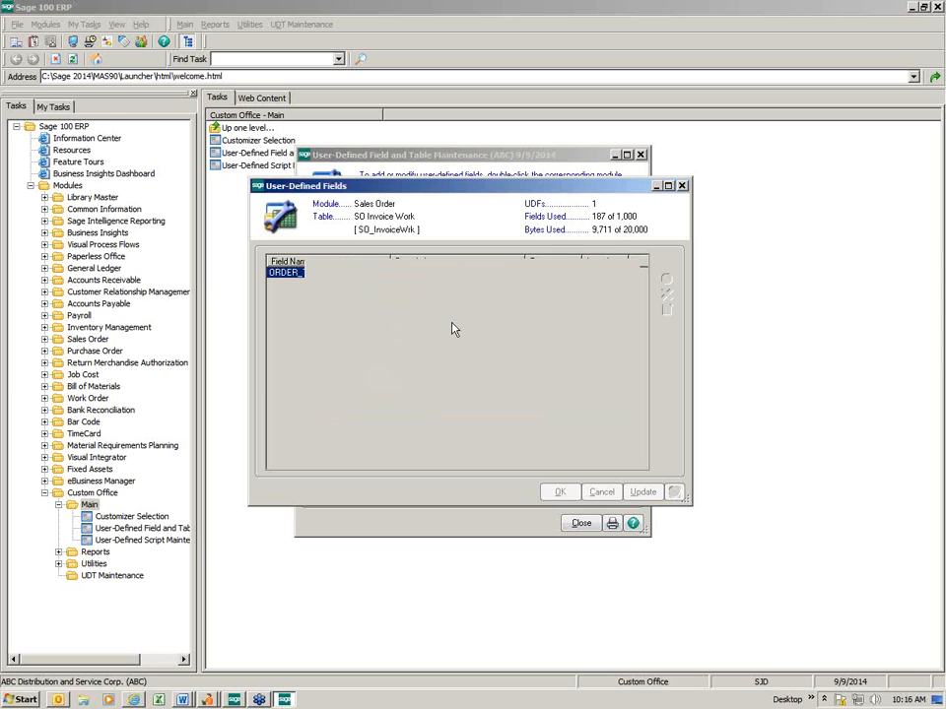
{"action": "key", "text": "Escape"}
Collapse the Sales Order module and open the user-defined fields of the AR Transaction Posting table in Accounts Receivable.
{"action": "left_click_drag", "start_coordinate": [607, 374], "coordinate": [603, 295]}
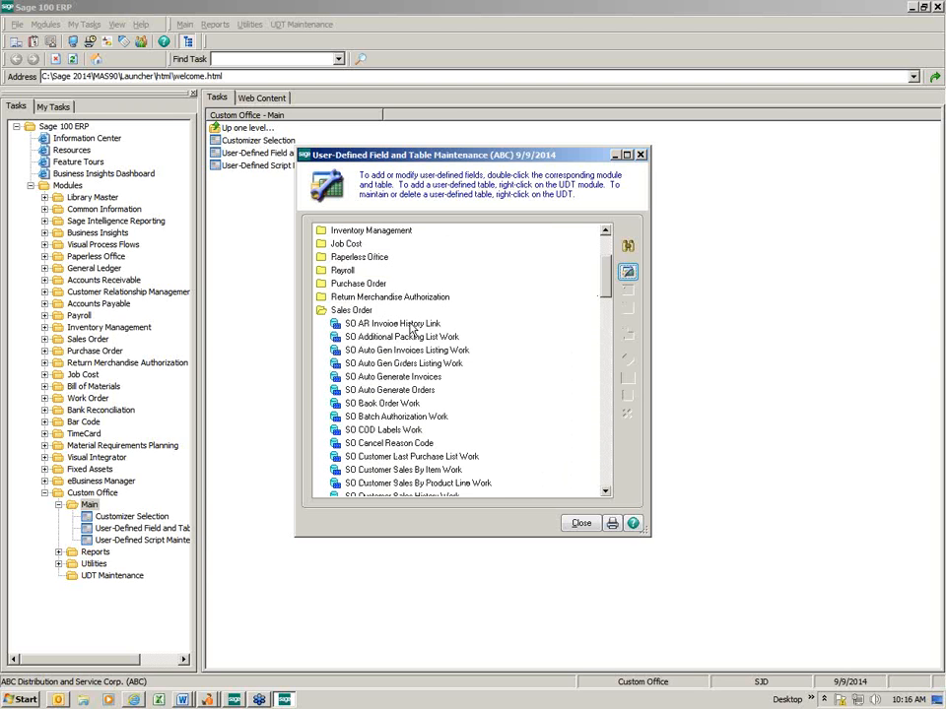
{"action": "left_click", "coordinate": [323, 313]}
{"action": "left_click", "coordinate": [322, 312]}
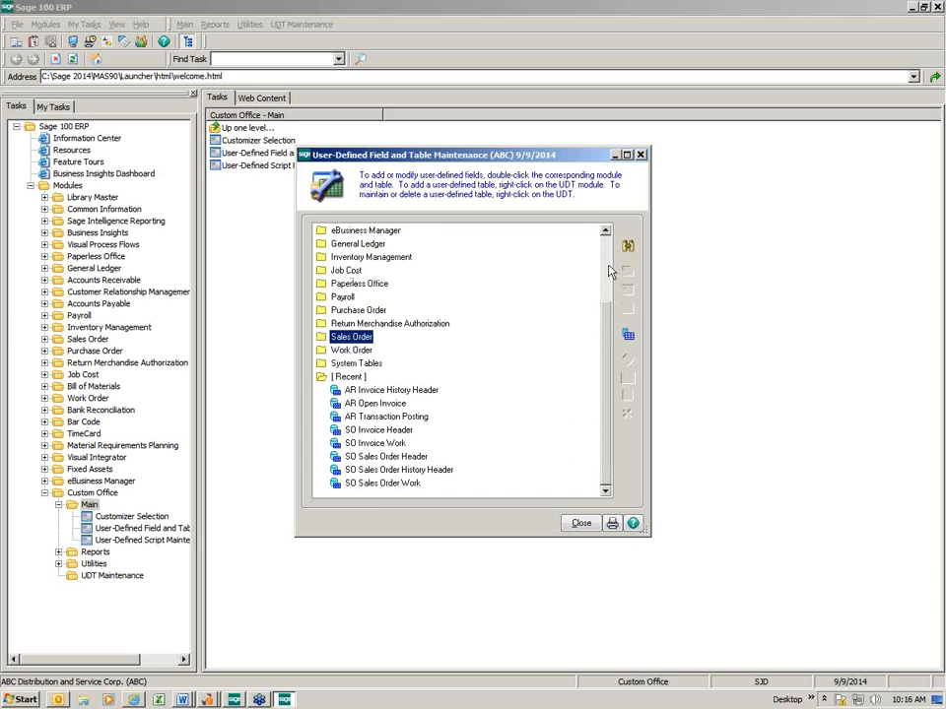
{"action": "scroll", "coordinate": [562, 280], "scroll_direction": "up", "scroll_amount": 3}
{"action": "double_click", "coordinate": [322, 243]}
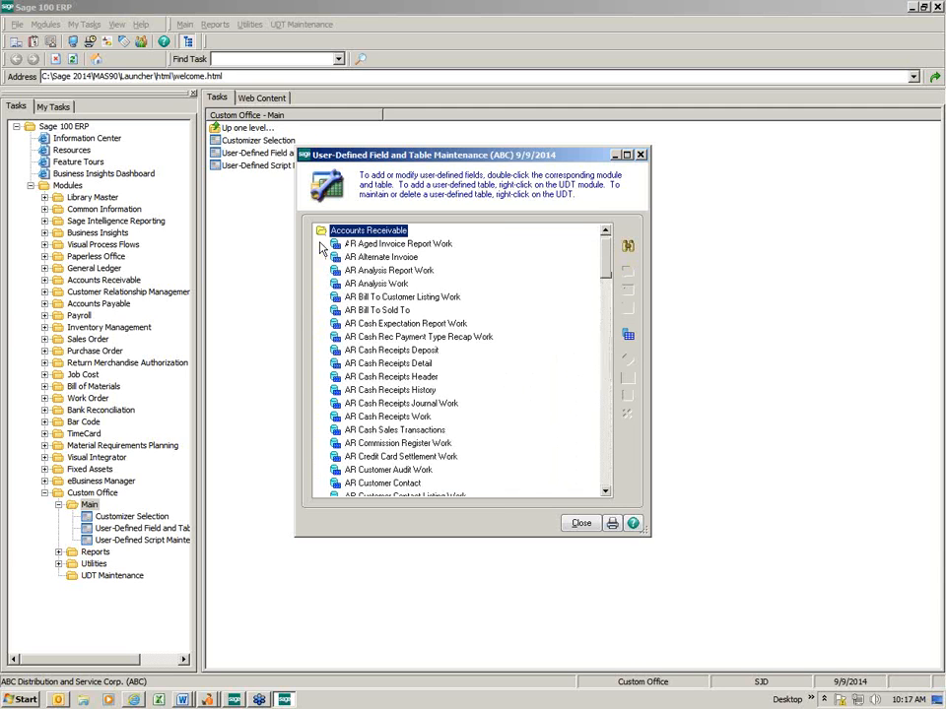
{"action": "left_click", "coordinate": [606, 463]}
{"action": "left_click", "coordinate": [604, 463]}
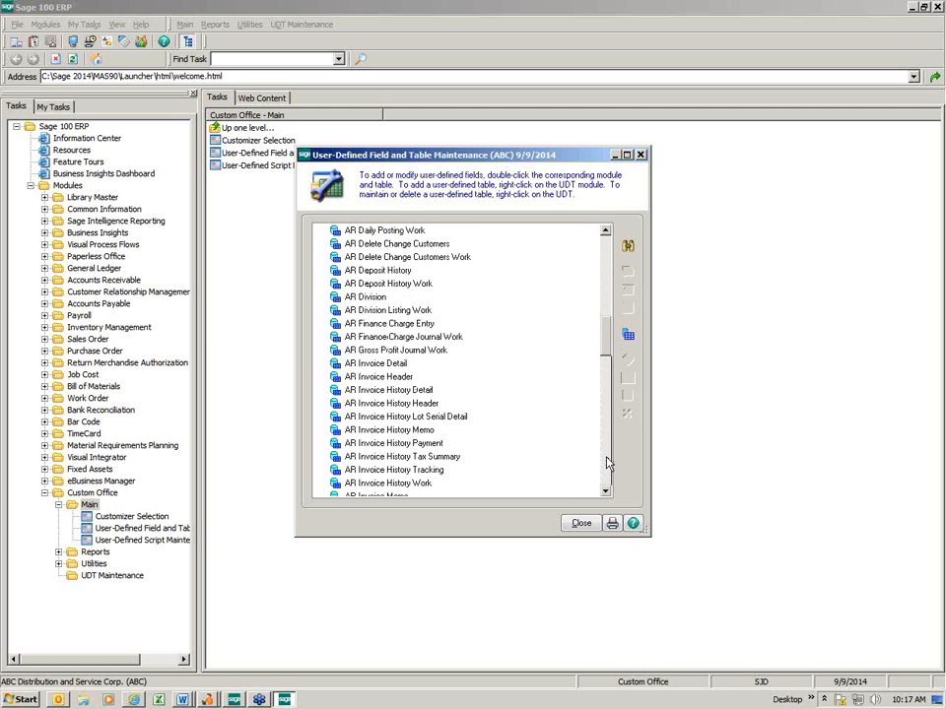
{"action": "left_click", "coordinate": [607, 463]}
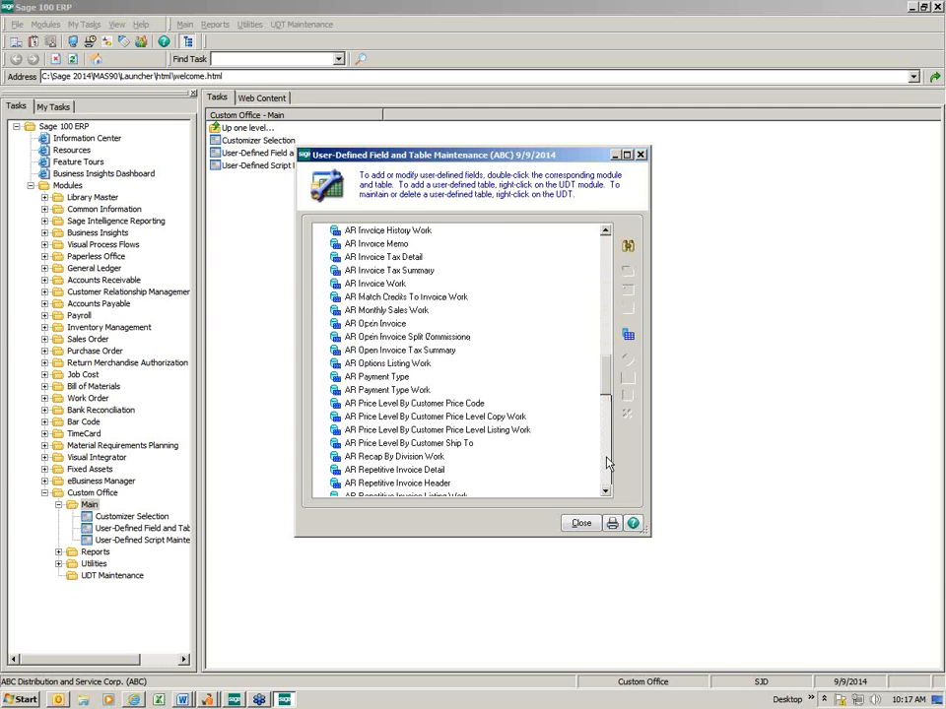
{"action": "left_click", "coordinate": [607, 463]}
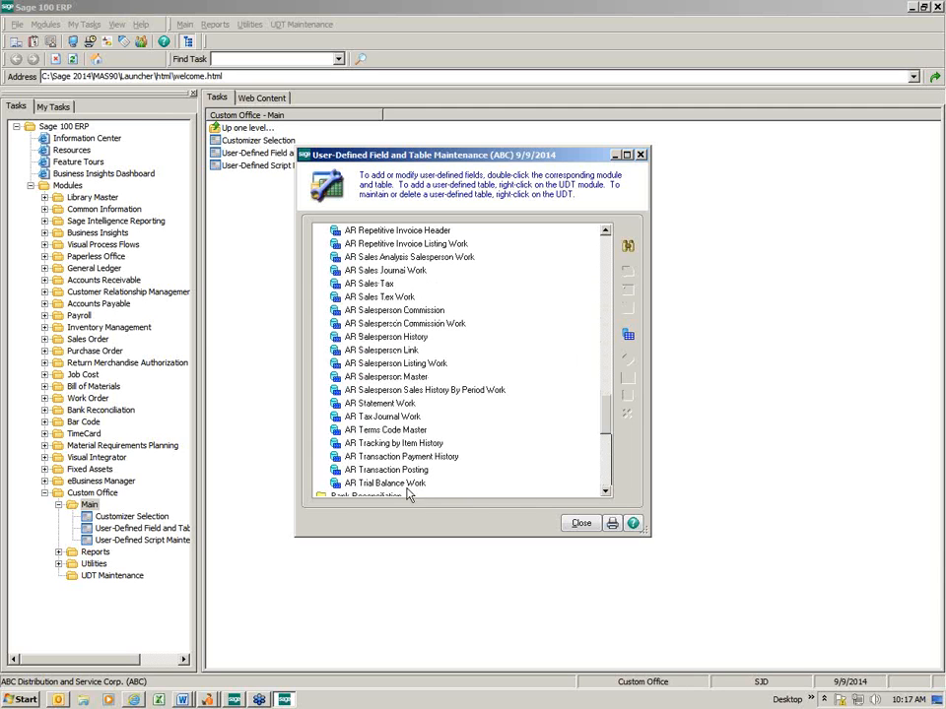
{"action": "left_click", "coordinate": [397, 471]}
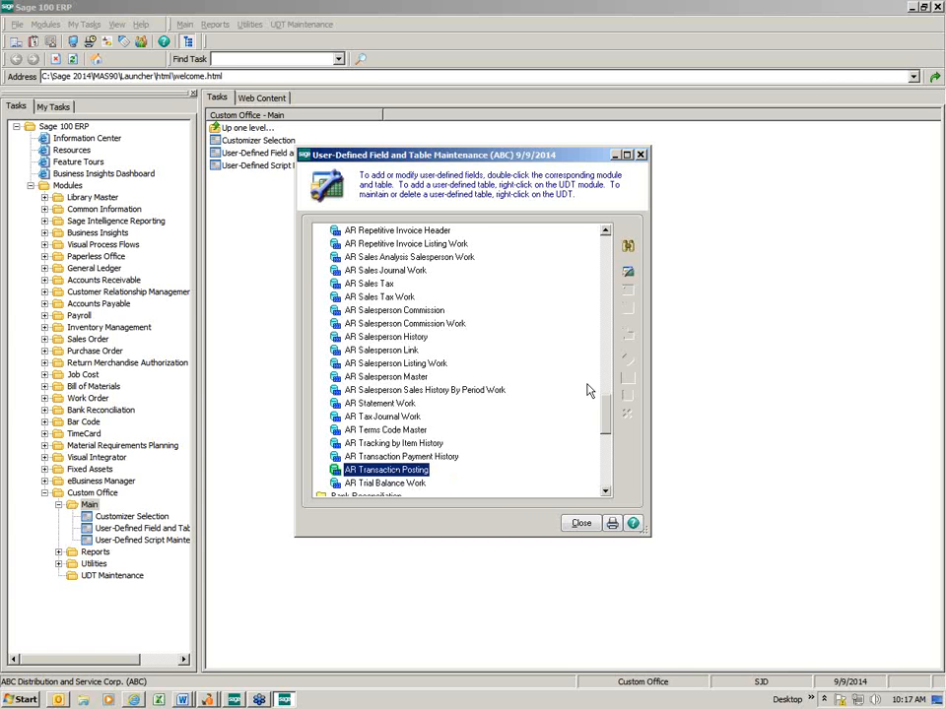
{"action": "left_click", "coordinate": [629, 273]}
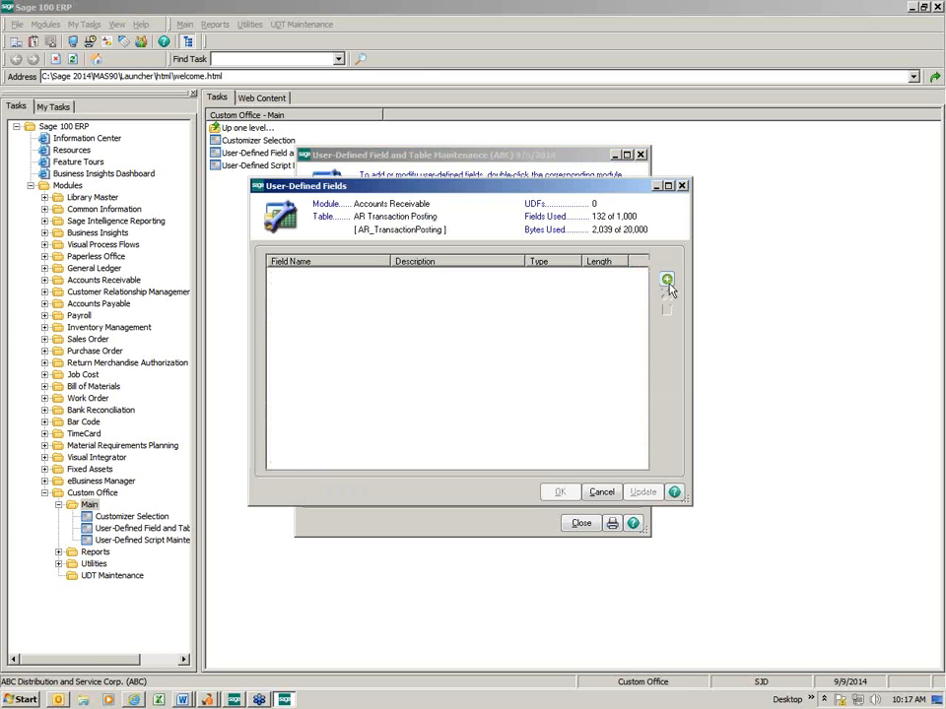
Start a new user-defined field named ORDER_TYPE in the AR Transaction Posting table.
{"action": "left_click", "coordinate": [667, 281]}
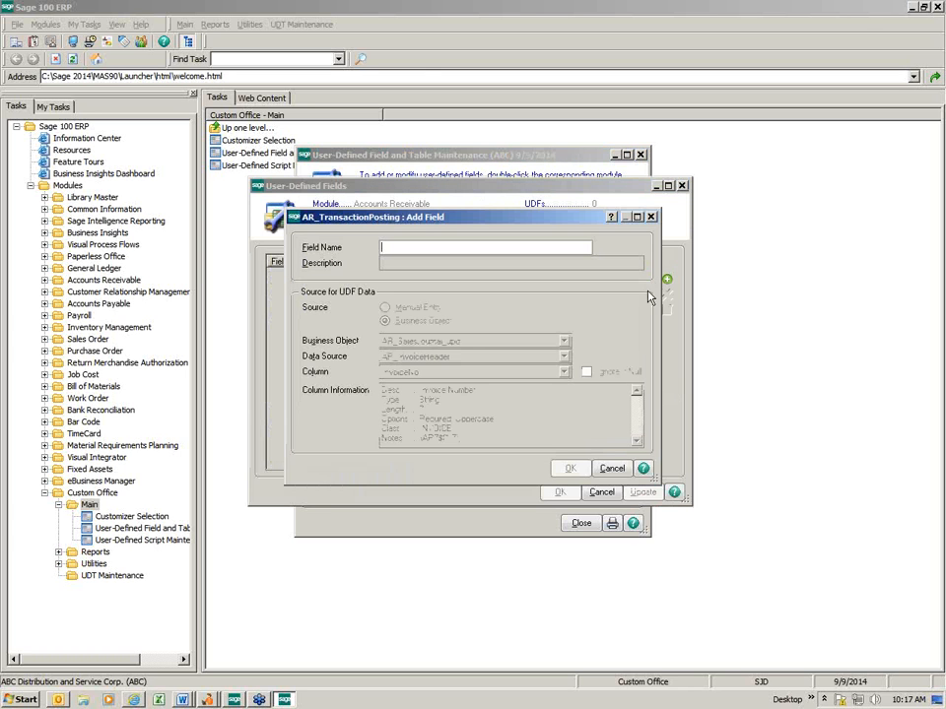
{"action": "type", "text": "ORDER_TYPE"}
{"action": "key", "text": "Tab"}
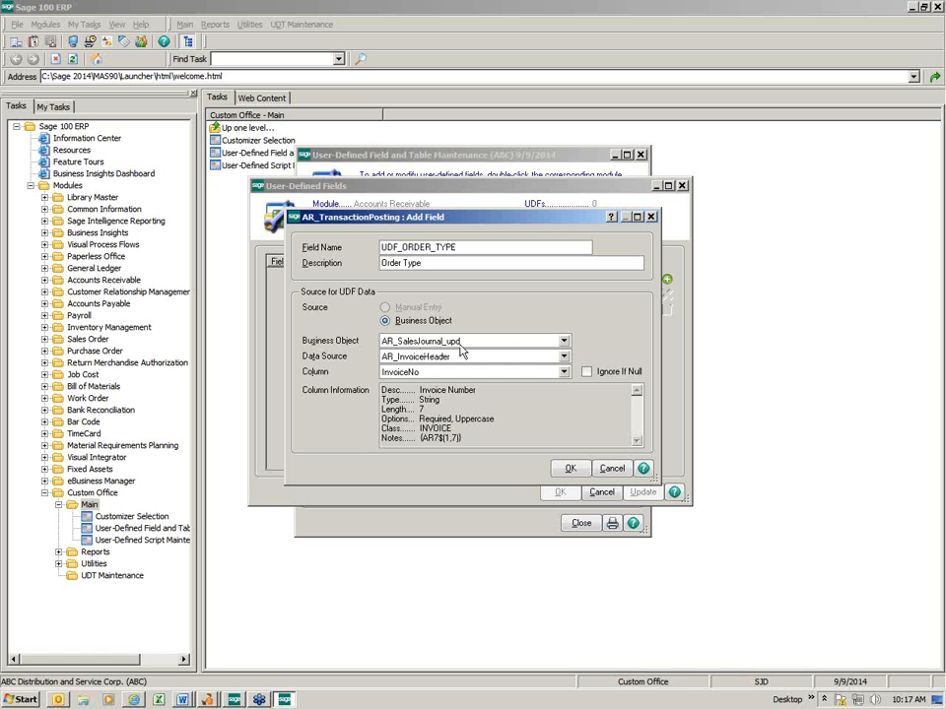
Source the AR Transaction Posting field from business object SO_SalesJournal_upd, column UDF_ORDER_TYPE of SO_InvoiceHeader, and accept the source settings.
{"action": "left_click", "coordinate": [564, 341]}
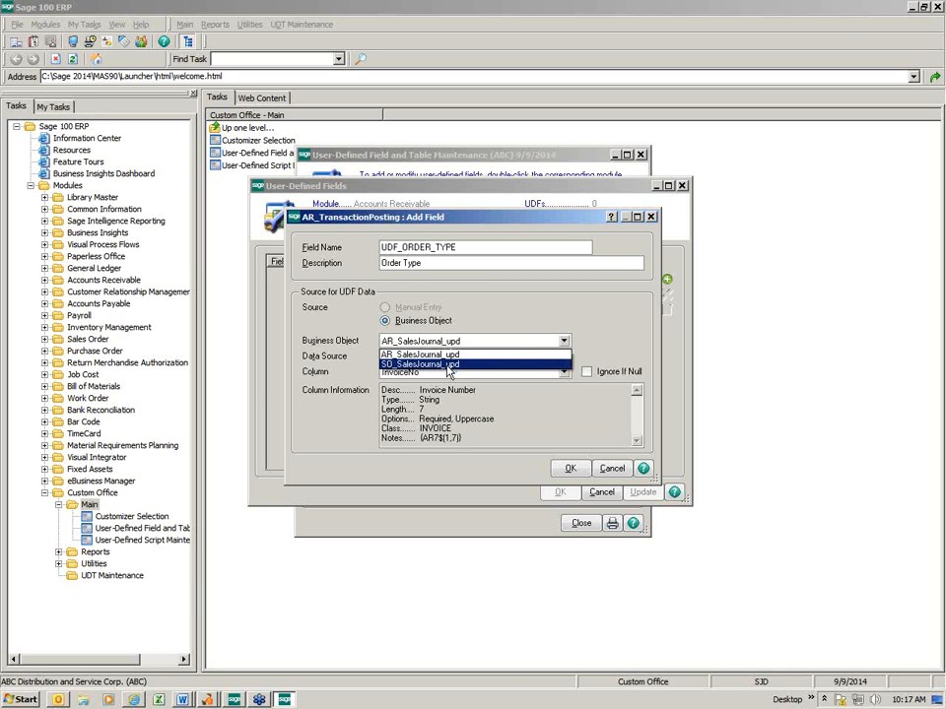
{"action": "left_click", "coordinate": [448, 365]}
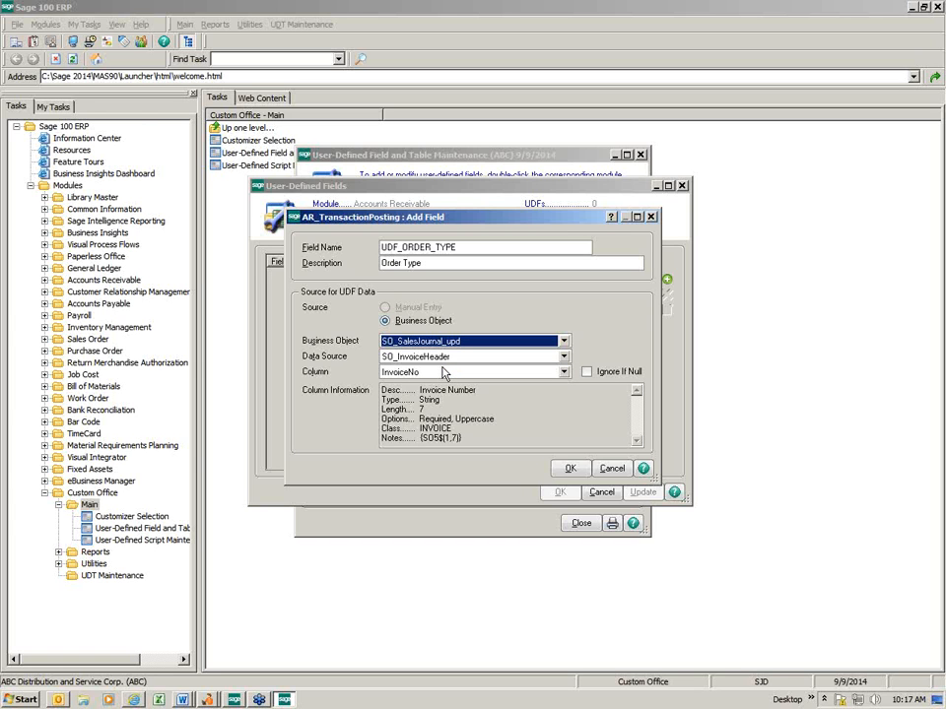
{"action": "left_click", "coordinate": [564, 373]}
{"action": "left_click_drag", "start_coordinate": [564, 399], "coordinate": [561, 523]}
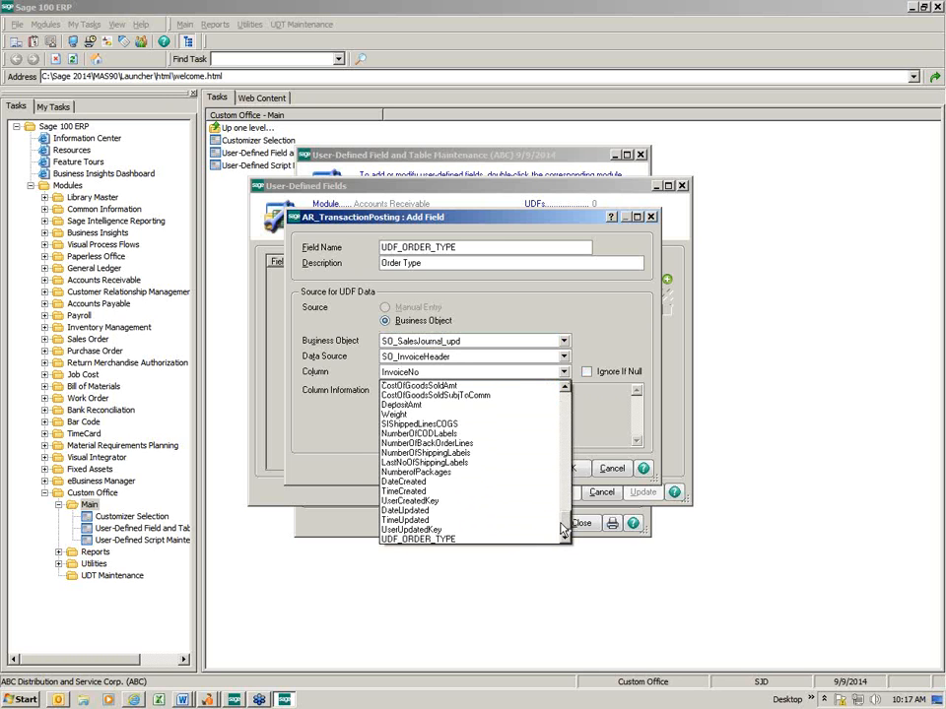
{"action": "left_click", "coordinate": [451, 539]}
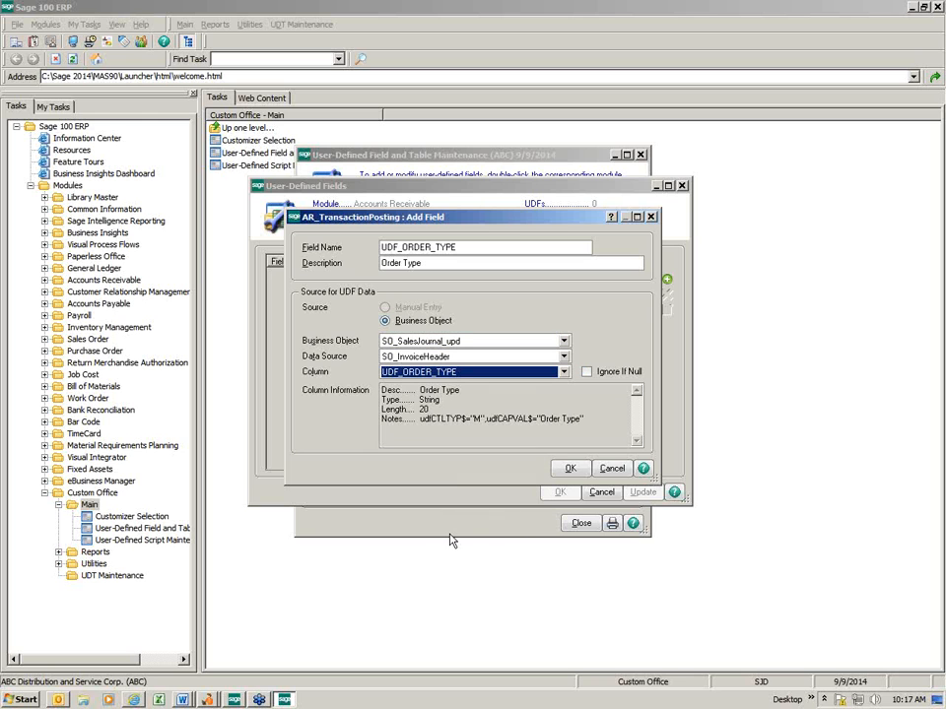
{"action": "left_click", "coordinate": [570, 470]}
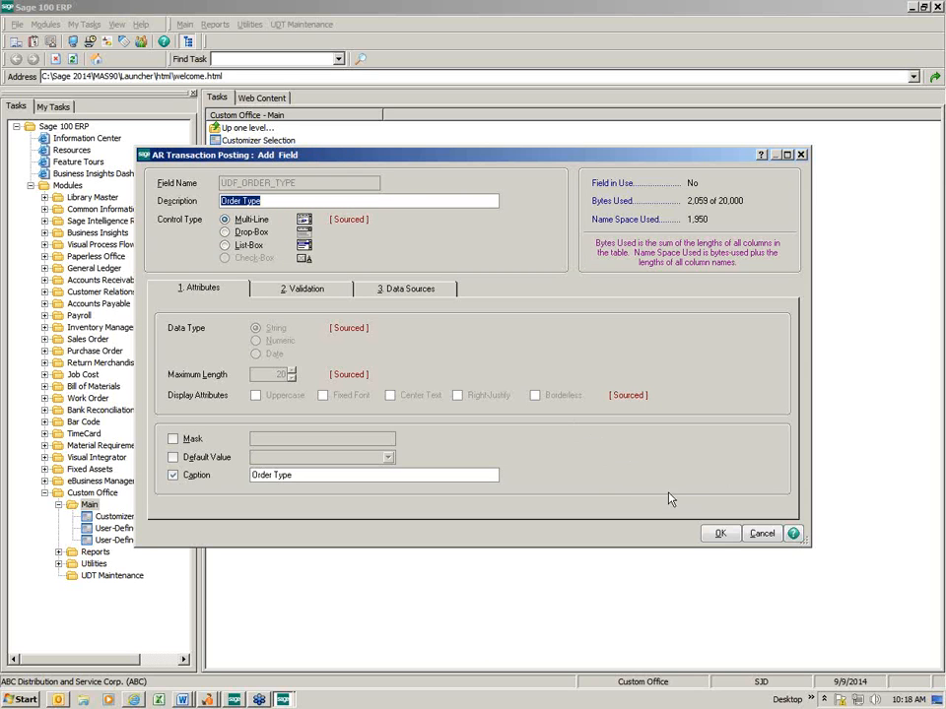
Accept the Order Type field's attributes and run the update of the AR Transaction Posting table.
{"action": "left_click", "coordinate": [720, 534]}
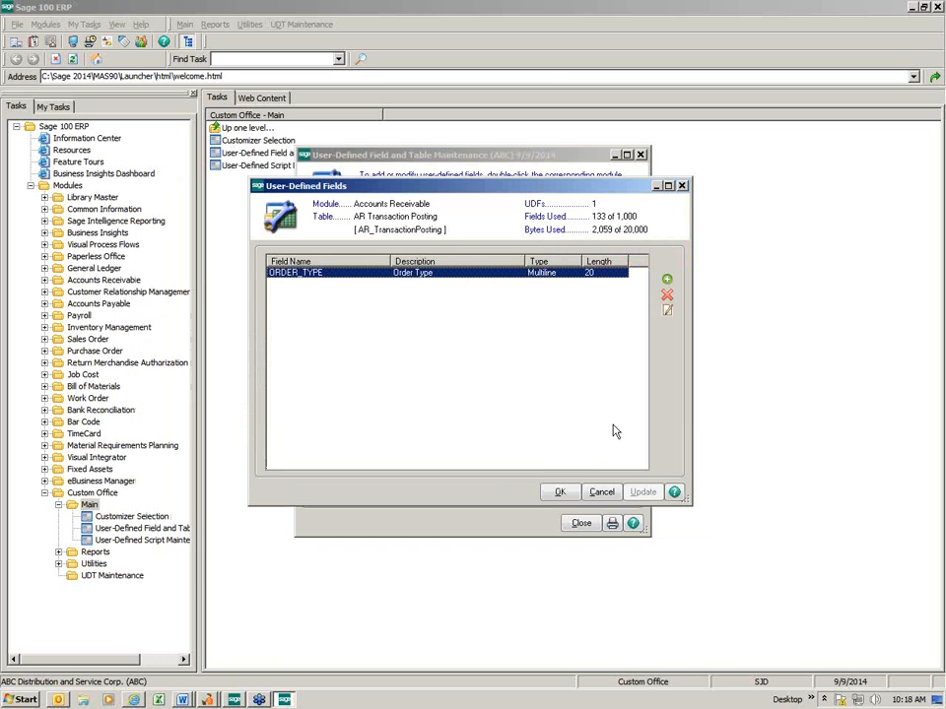
{"action": "left_click", "coordinate": [559, 492]}
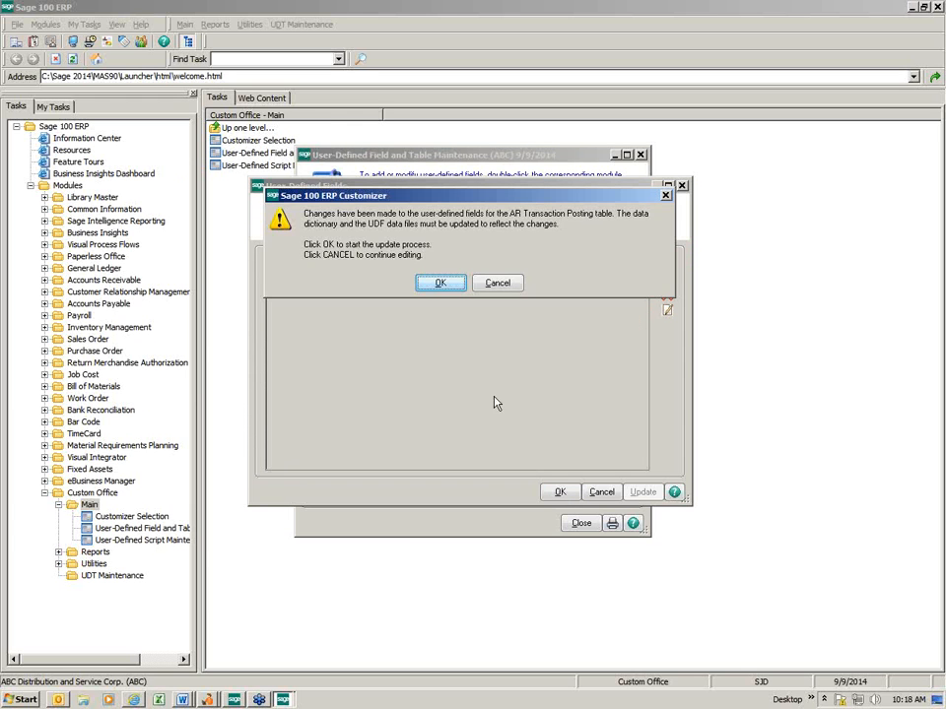
{"action": "left_click", "coordinate": [436, 283]}
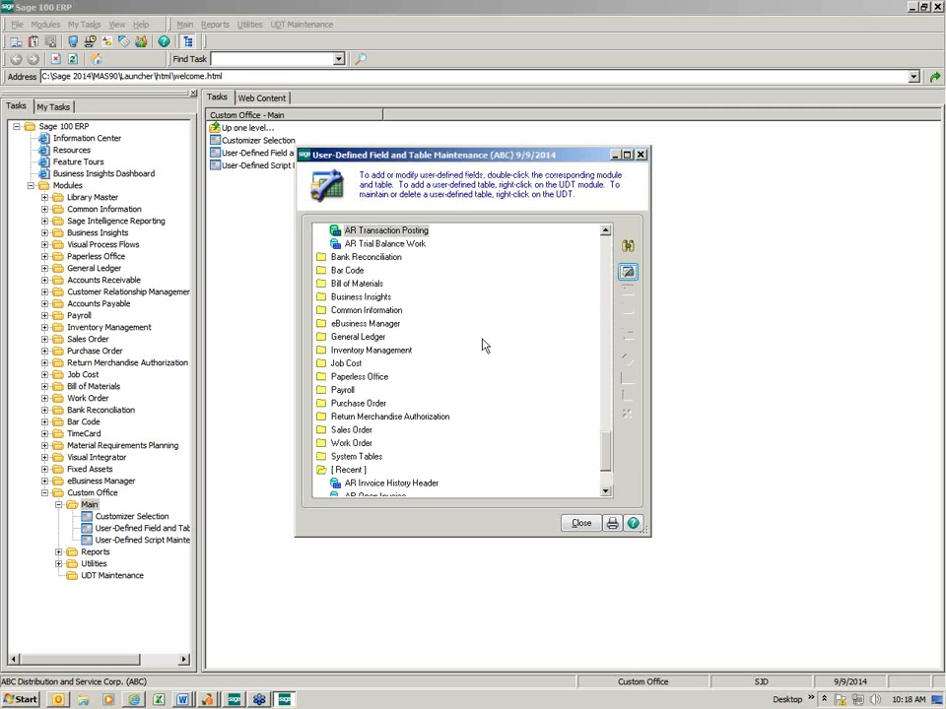
Open the user-defined fields of the AR Invoice History Header table and start a new field named ORDER_TYPE.
{"action": "left_click", "coordinate": [605, 230]}
{"action": "left_click", "coordinate": [605, 231]}
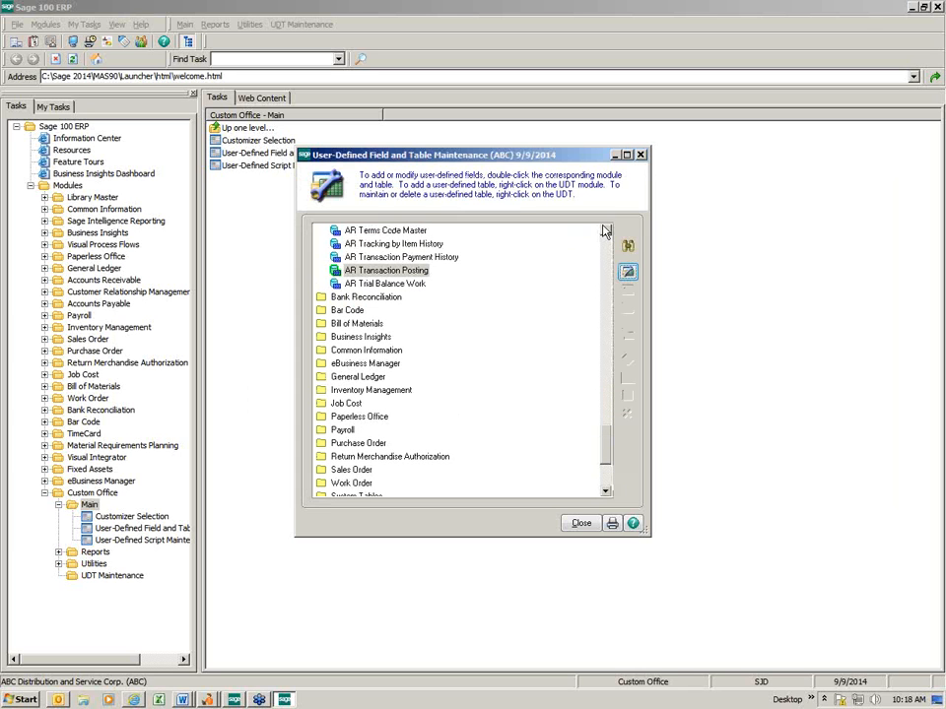
{"action": "left_click", "coordinate": [605, 231]}
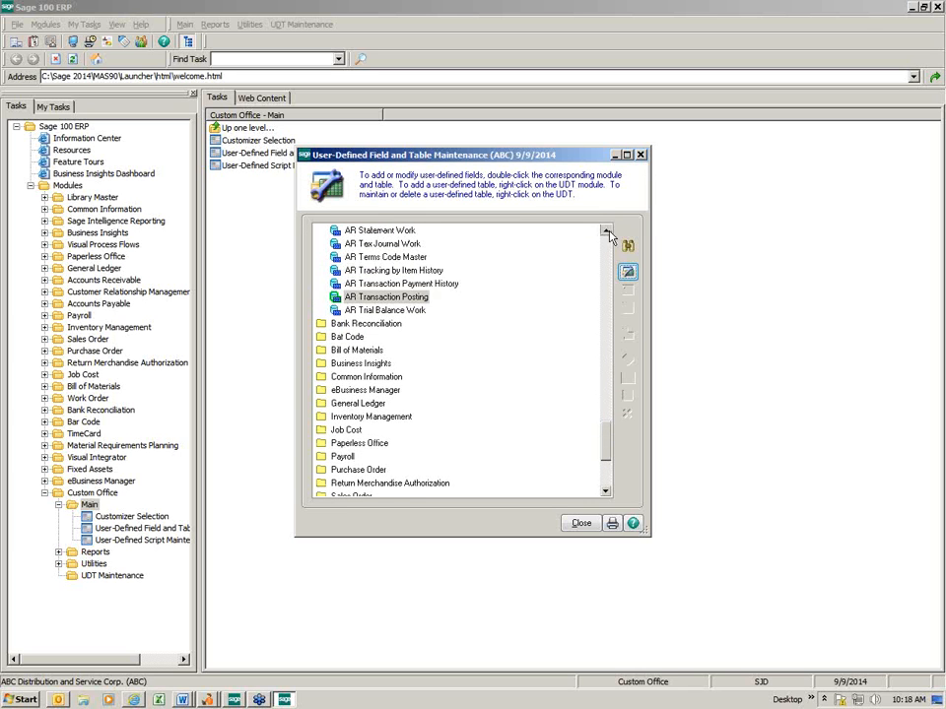
{"action": "scroll", "coordinate": [490, 325], "scroll_direction": "up", "scroll_amount": 13}
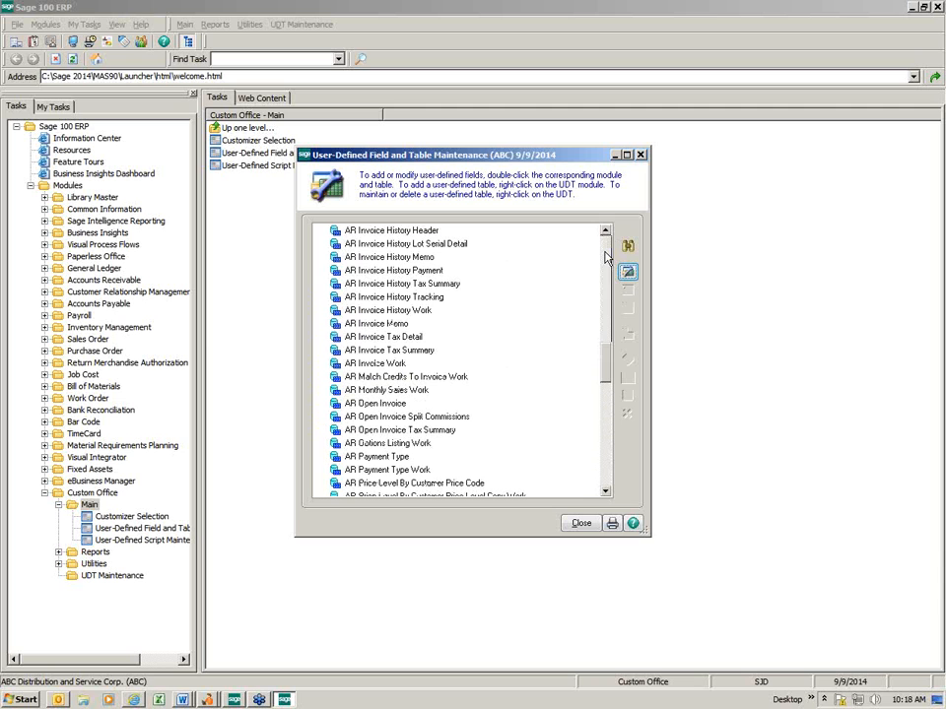
{"action": "left_click", "coordinate": [374, 233]}
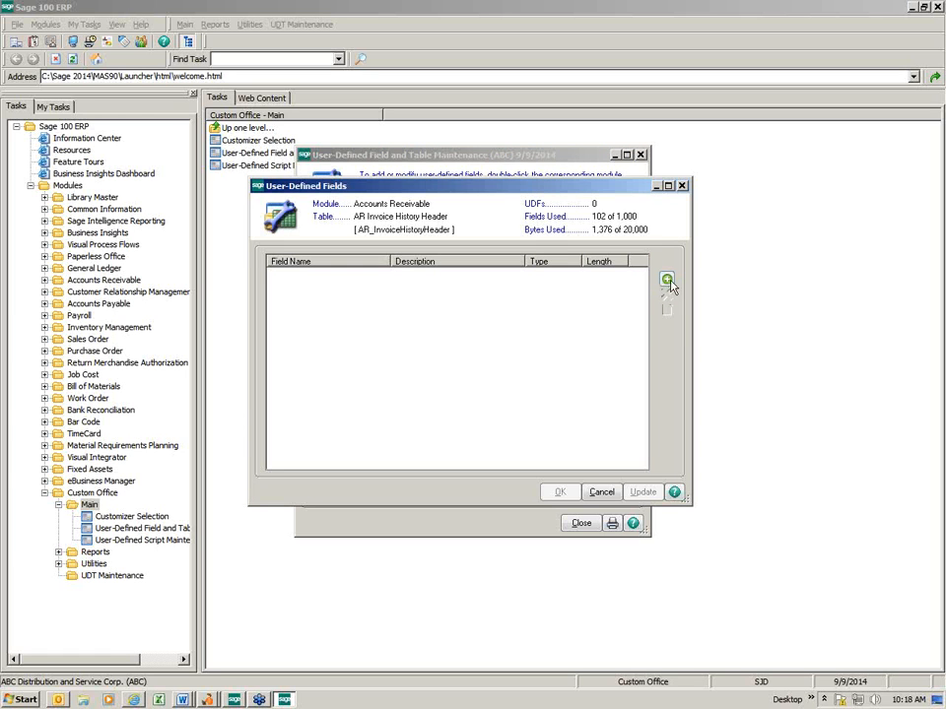
{"action": "left_click", "coordinate": [667, 280]}
{"action": "type", "text": "ORDERTYPE"}
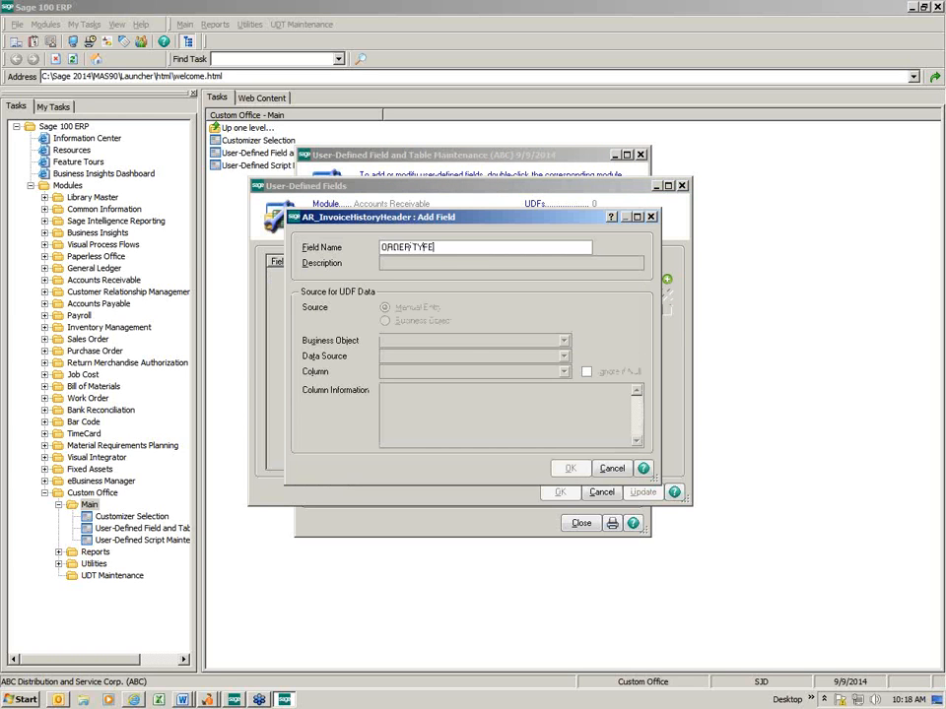
{"action": "key", "text": "Tab"}
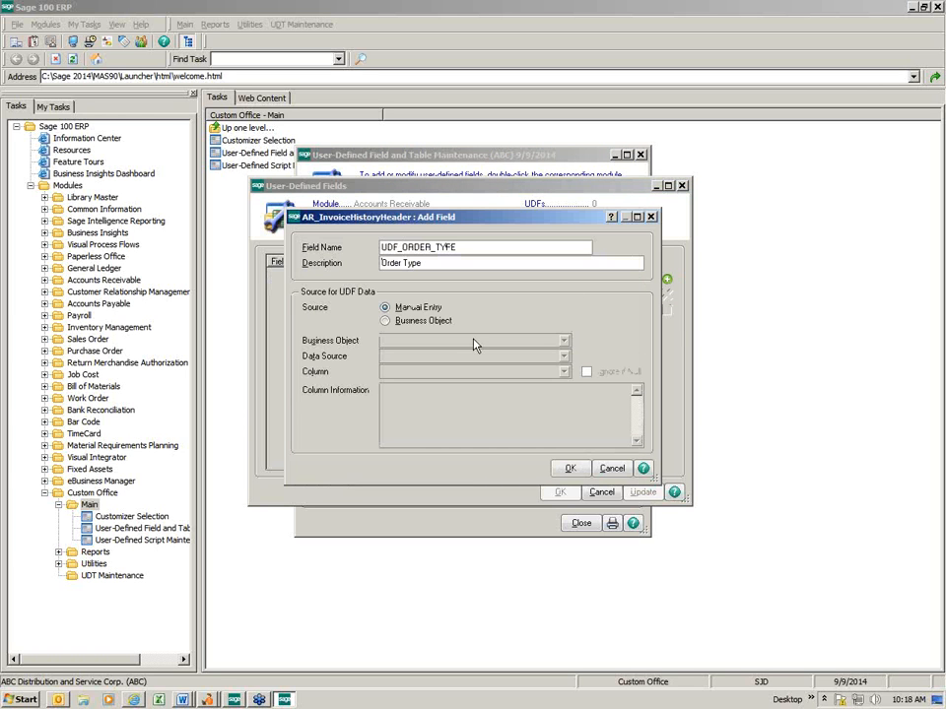
Source the invoice history field from business object SO_SalesJournal_upd, data source AR_TransactionPosting, column UDF_ORDER_TYPE, and accept the source settings.
{"action": "left_click", "coordinate": [431, 323]}
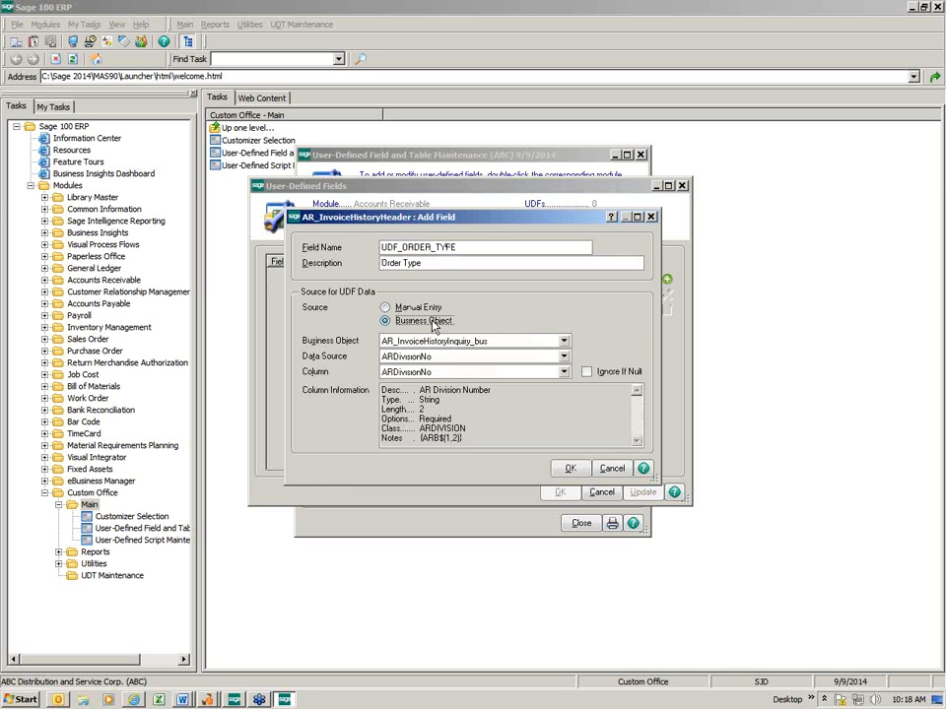
{"action": "left_click", "coordinate": [459, 341]}
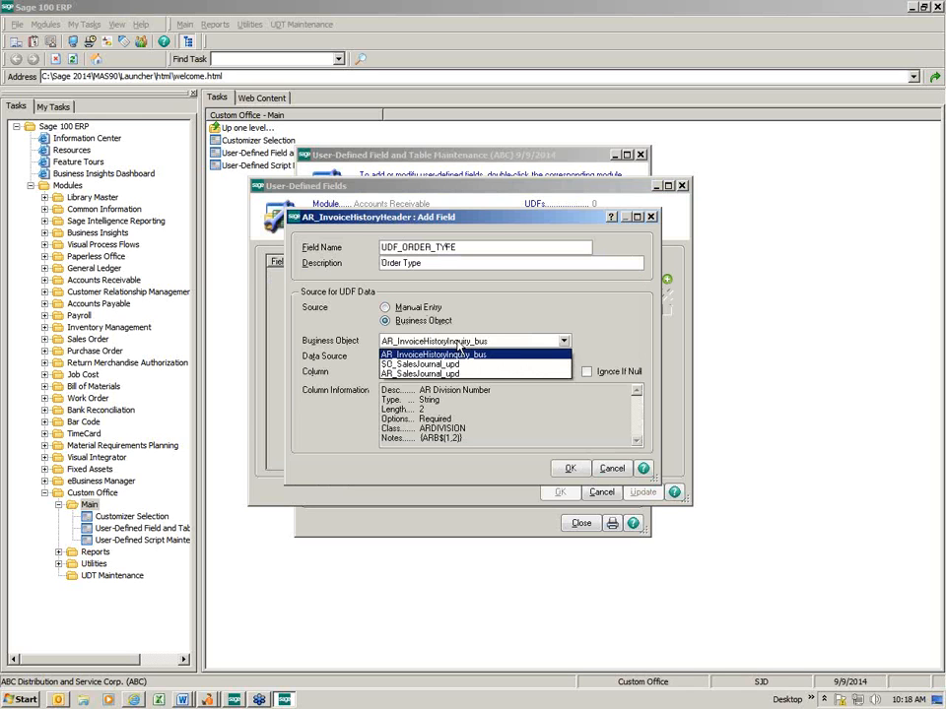
{"action": "left_click", "coordinate": [451, 365]}
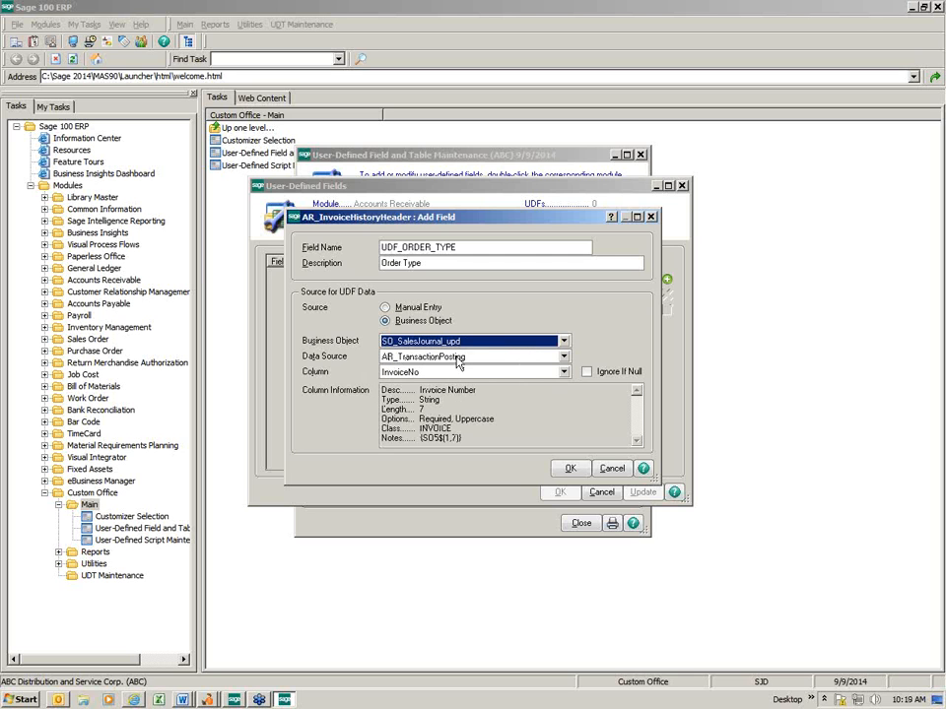
{"action": "left_click", "coordinate": [565, 357]}
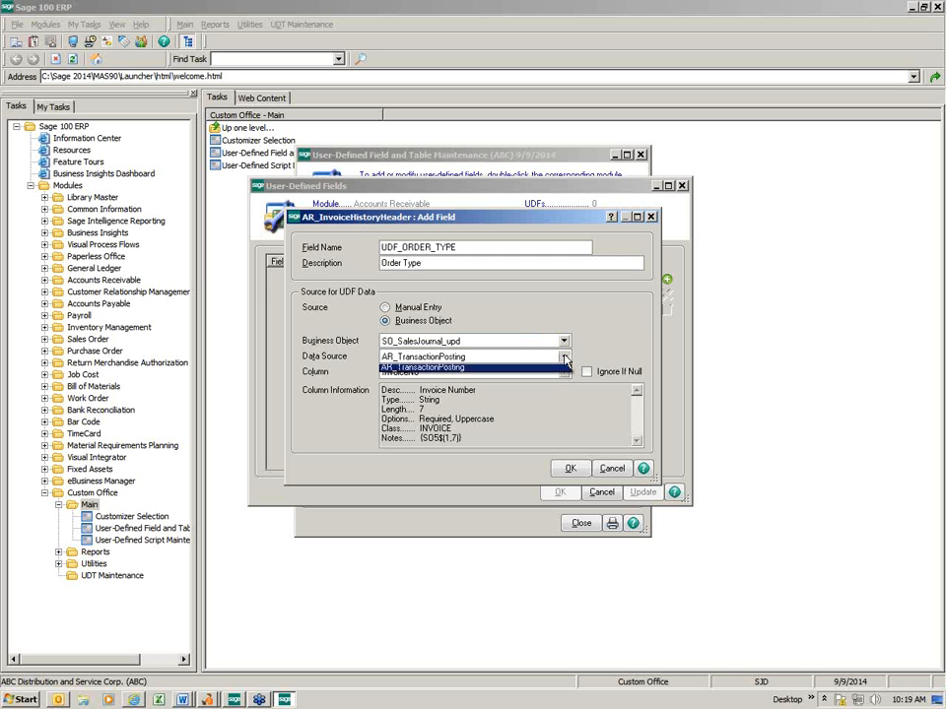
{"action": "left_click", "coordinate": [456, 372]}
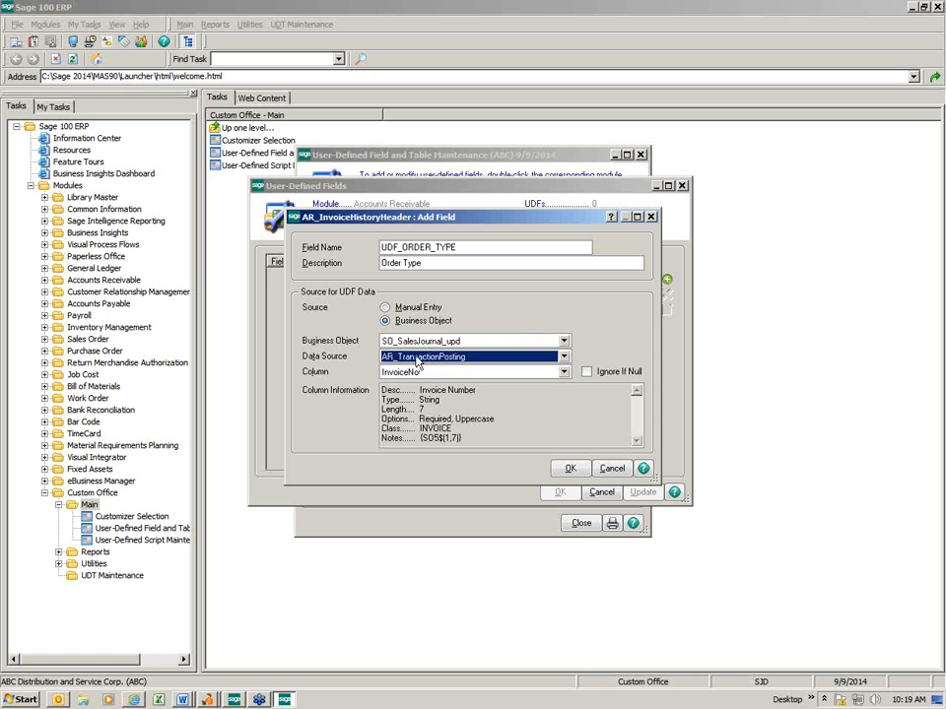
{"action": "left_click", "coordinate": [565, 373]}
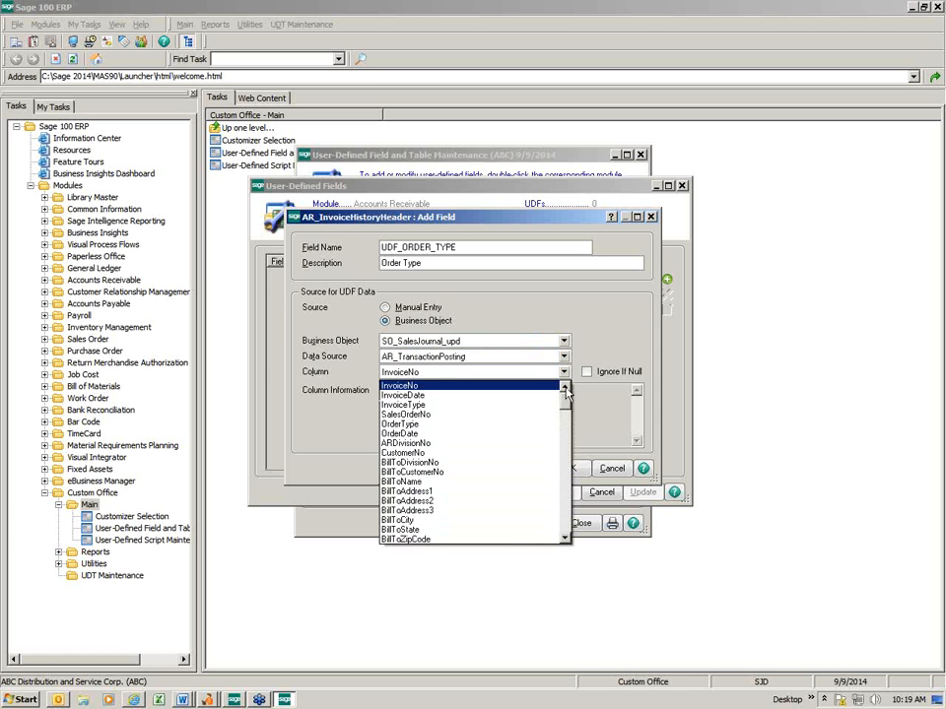
{"action": "left_click_drag", "start_coordinate": [567, 397], "coordinate": [570, 524]}
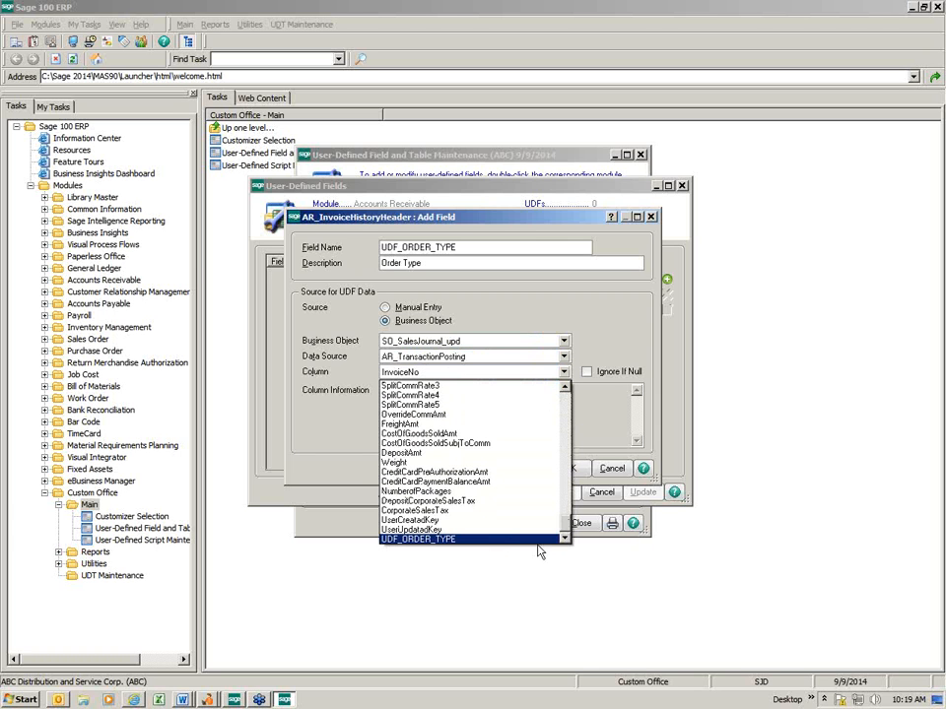
{"action": "left_click", "coordinate": [431, 541]}
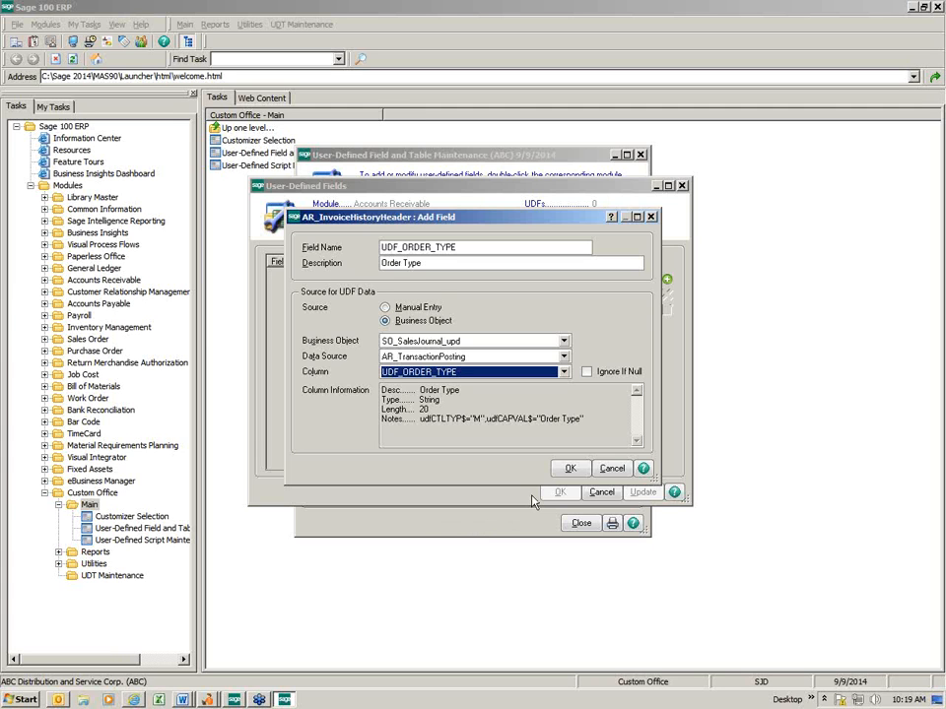
{"action": "left_click", "coordinate": [569, 468]}
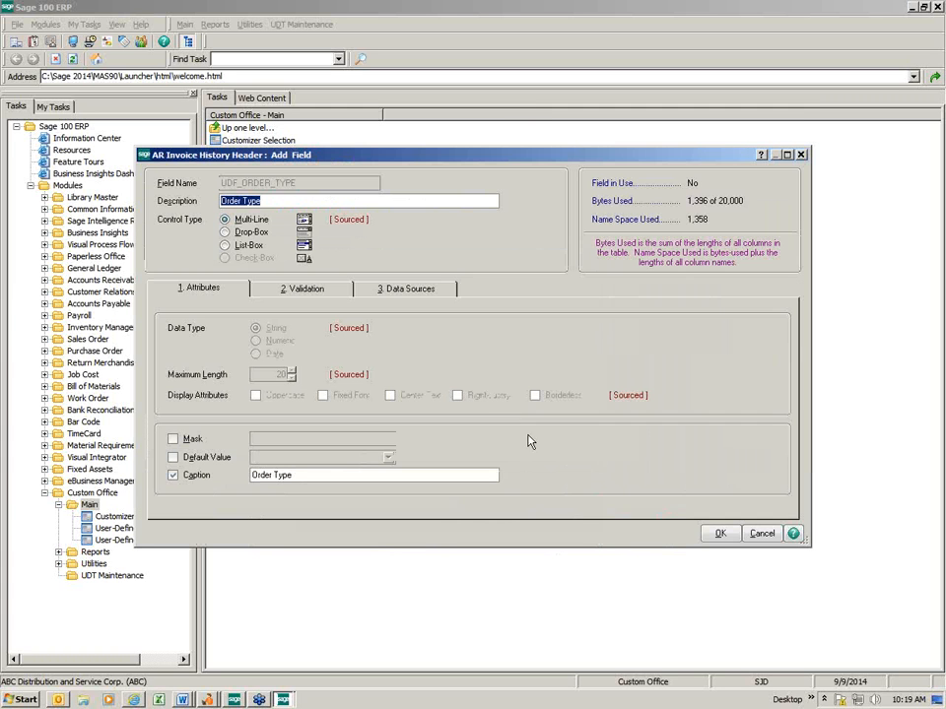
Accept the Order Type field's attributes and run the update of the AR Invoice History Header table.
{"action": "left_click", "coordinate": [718, 534]}
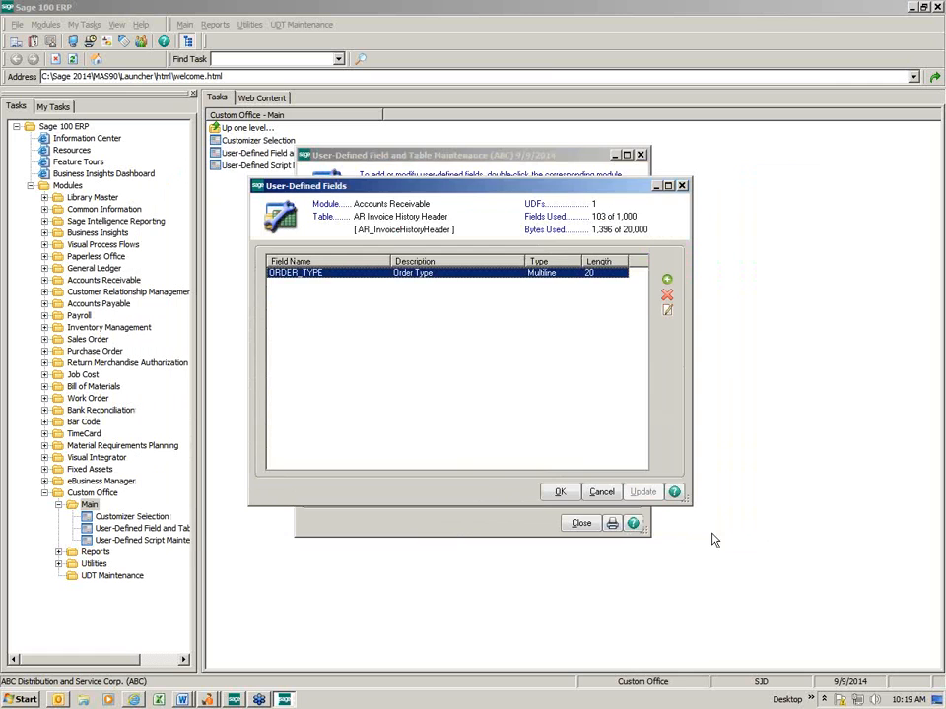
{"action": "left_click", "coordinate": [560, 496]}
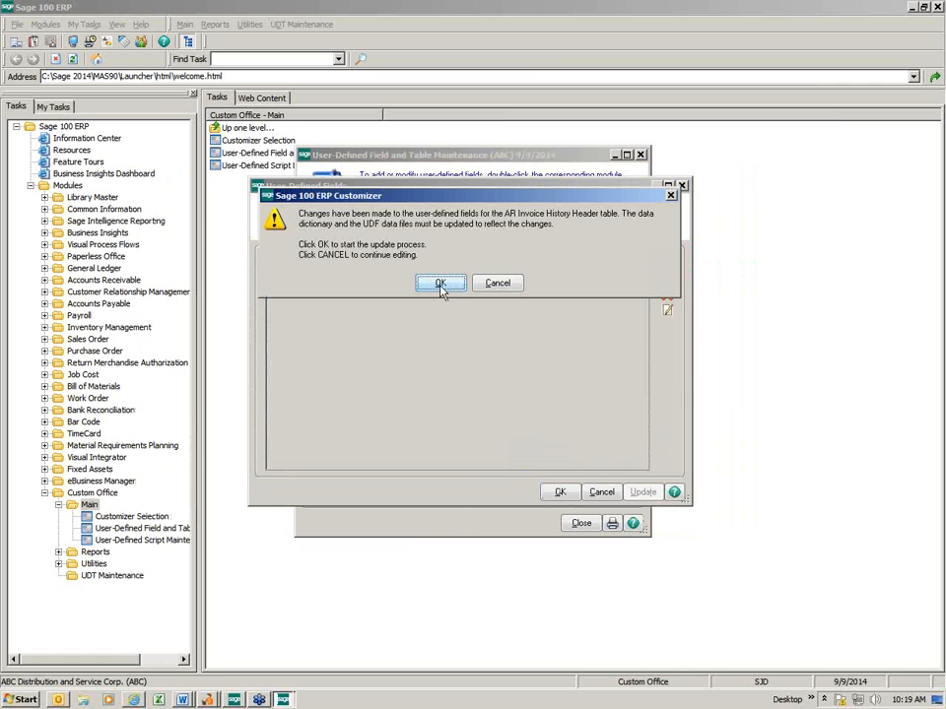
{"action": "left_click", "coordinate": [439, 284]}
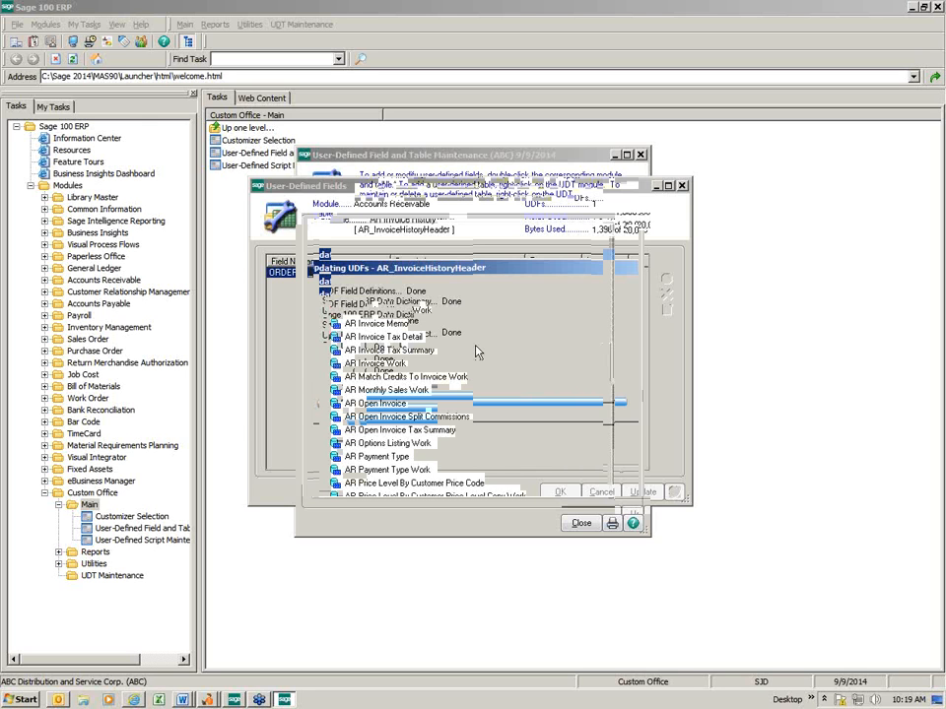
Open the user-defined fields of the AR Open Invoice table and start a new field named ORDER_TYPE.
{"action": "left_click", "coordinate": [384, 405]}
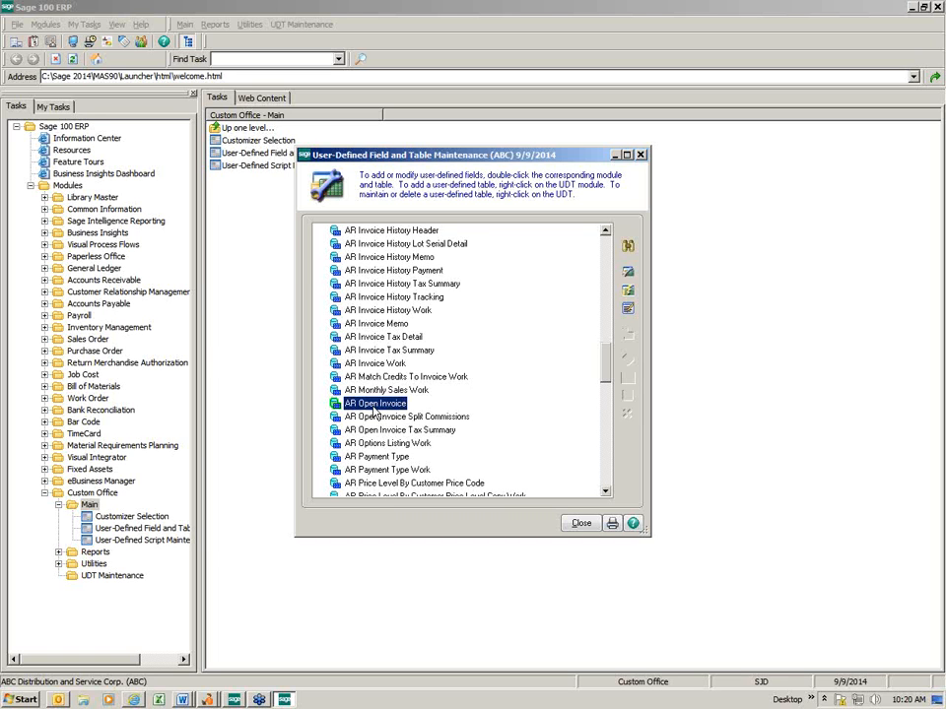
{"action": "left_click", "coordinate": [629, 277]}
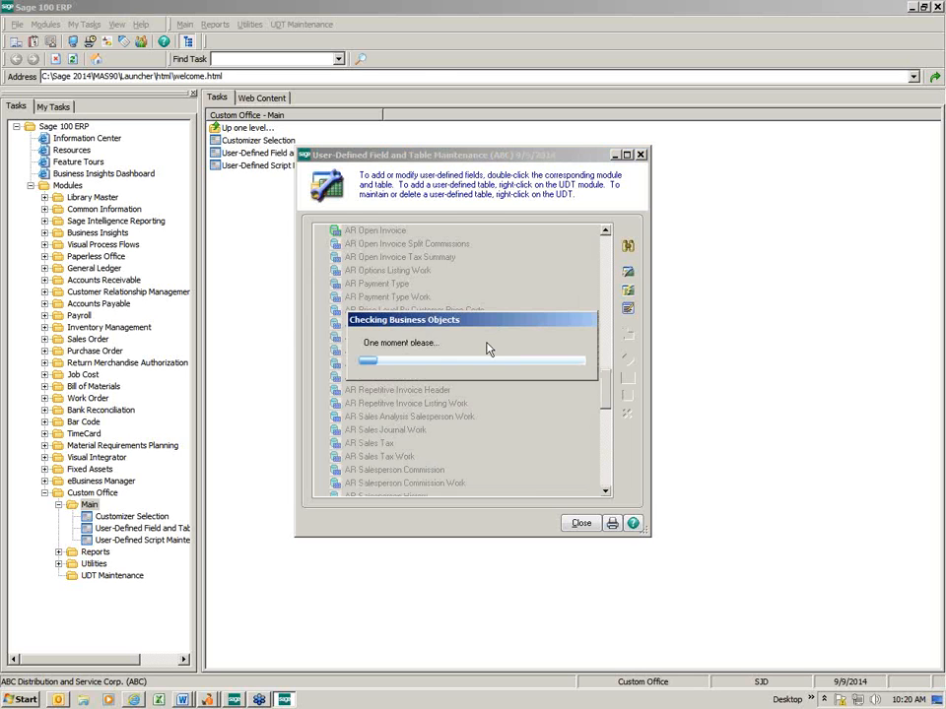
{"action": "left_click", "coordinate": [667, 280]}
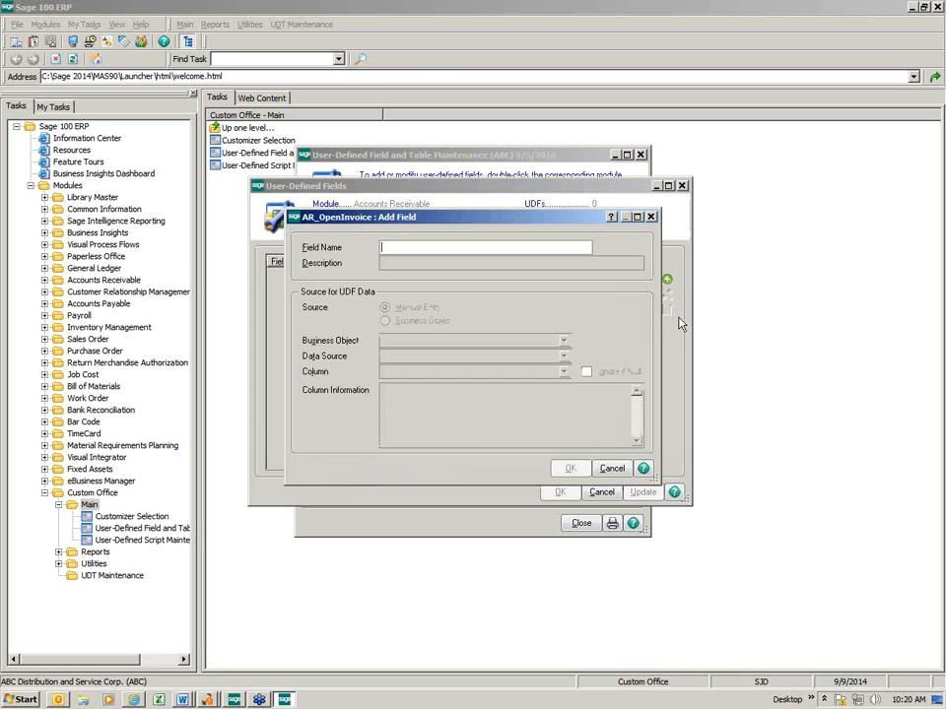
{"action": "type", "text": "ORDERF"}
{"action": "type", "text": "YPE"}
{"action": "key", "text": "Tab"}
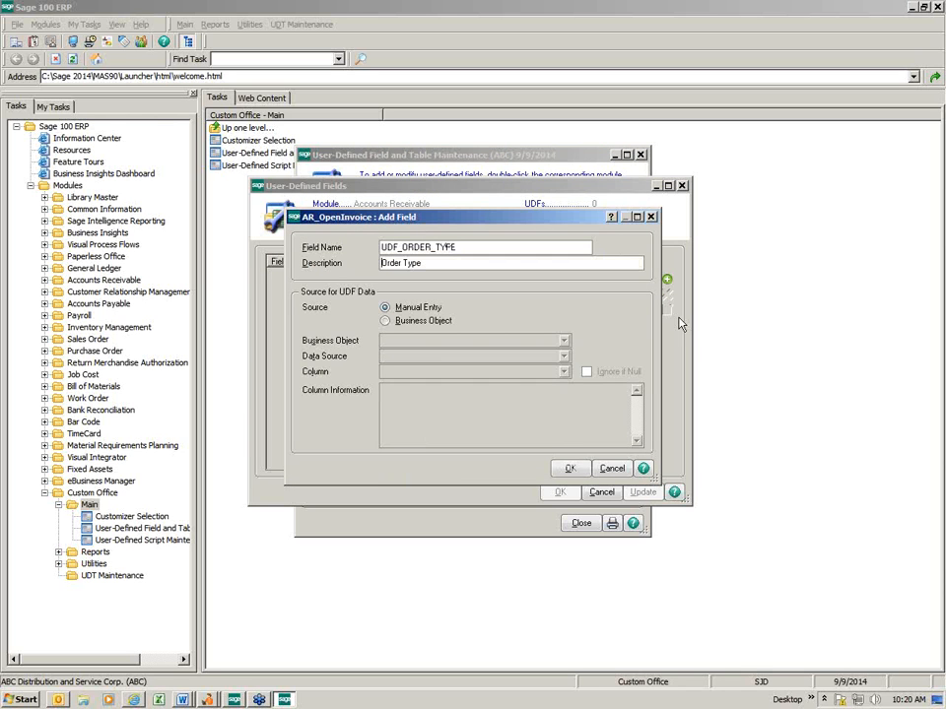
Source the open invoice field from business object SO_SalesJournal_upd, data source AR_TransactionPosting, column UDF_ORDER_TYPE, and accept the source settings.
{"action": "left_click", "coordinate": [422, 320]}
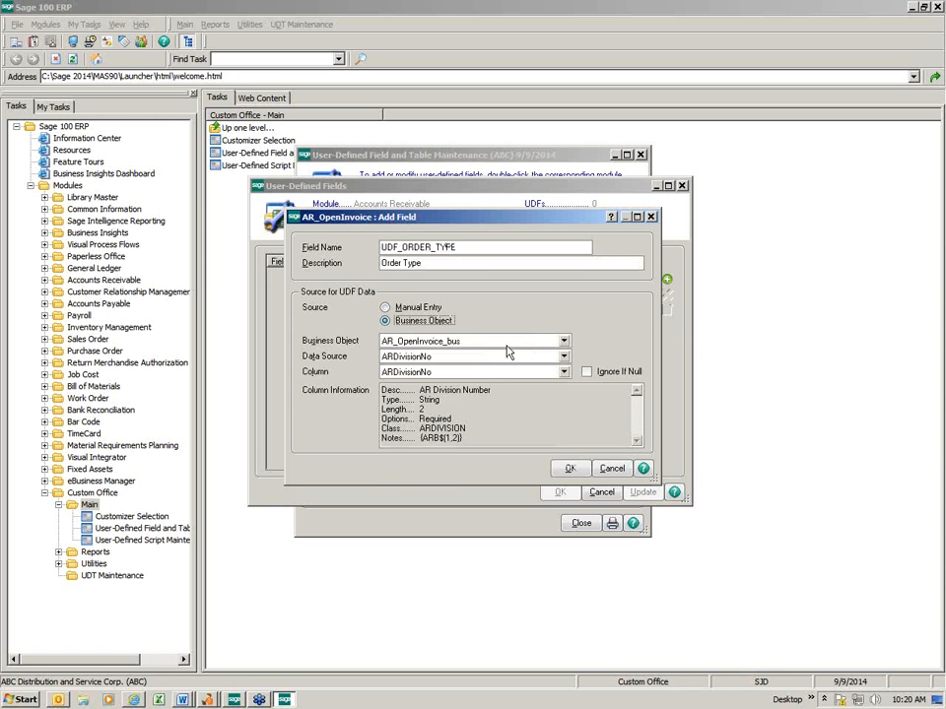
{"action": "left_click", "coordinate": [562, 341]}
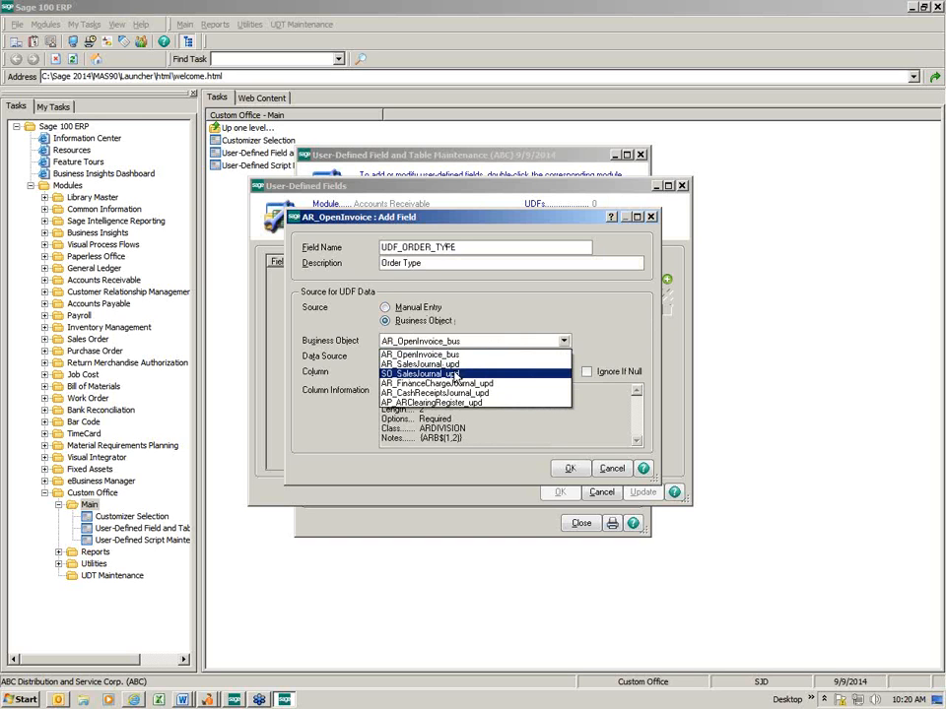
{"action": "left_click", "coordinate": [454, 377]}
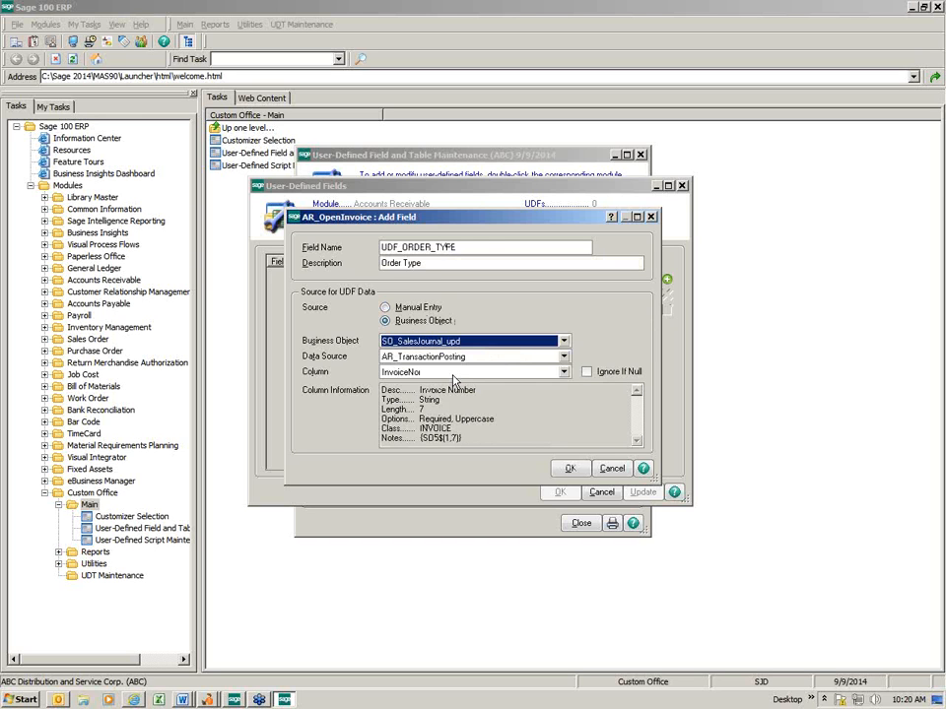
{"action": "left_click", "coordinate": [563, 371]}
{"action": "left_click_drag", "start_coordinate": [565, 397], "coordinate": [529, 553]}
{"action": "left_click", "coordinate": [440, 541]}
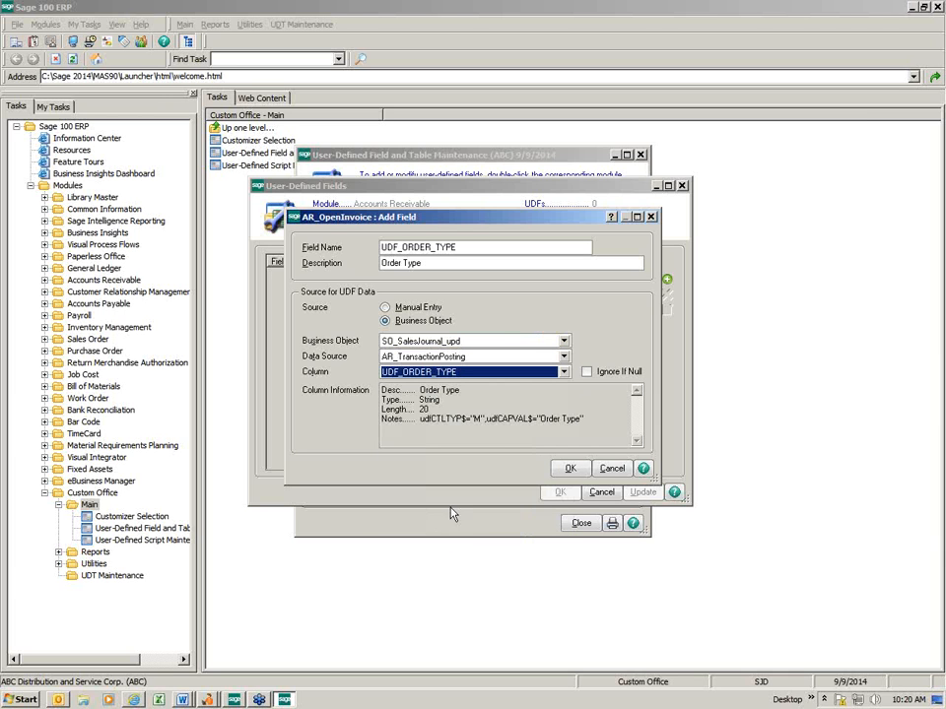
{"action": "left_click", "coordinate": [565, 468]}
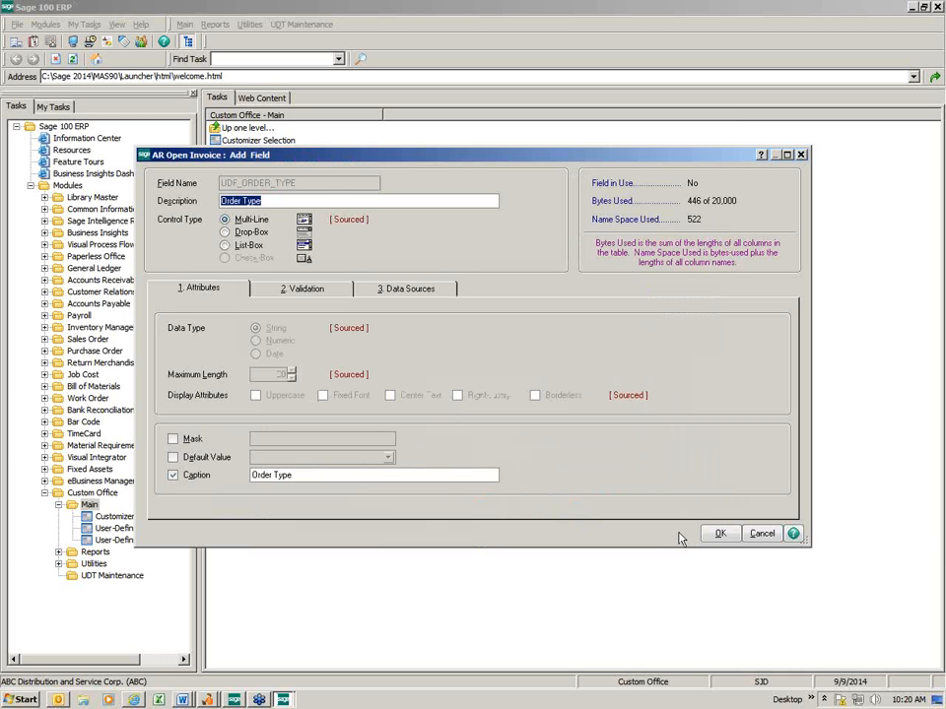
Accept the Order Type field's attributes, run the update of the AR Open Invoice table and close the user-defined field maintenance.
{"action": "left_click", "coordinate": [720, 534]}
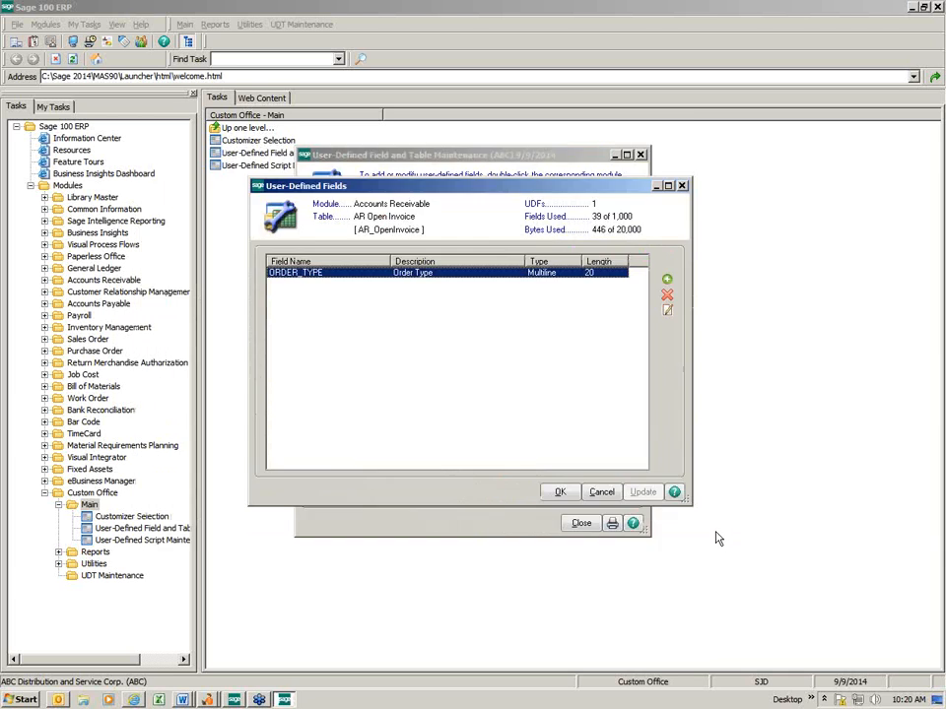
{"action": "left_click", "coordinate": [559, 493]}
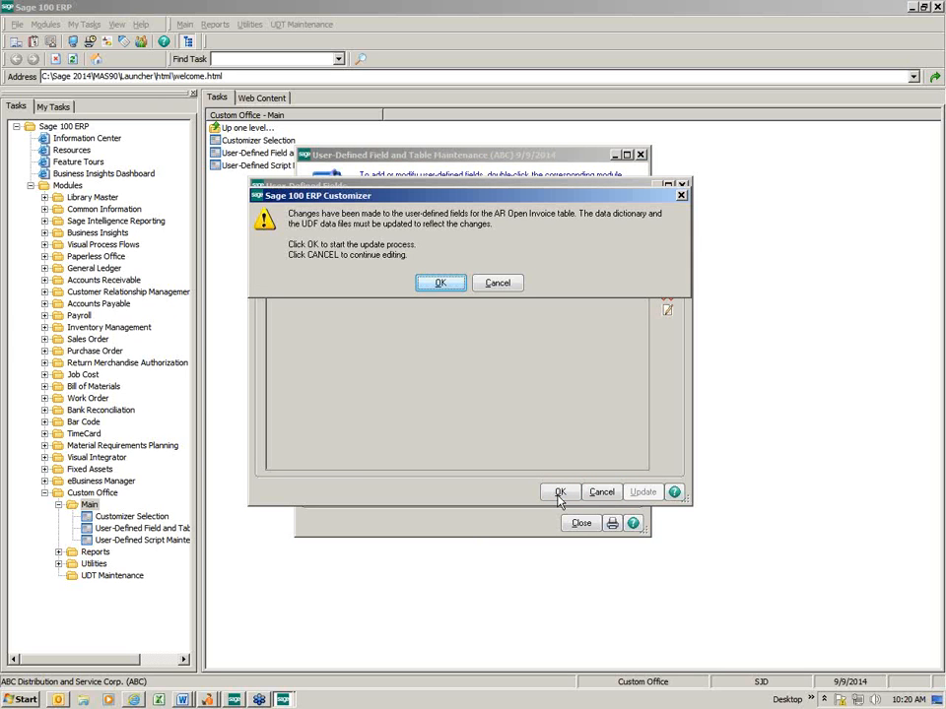
{"action": "left_click", "coordinate": [435, 286]}
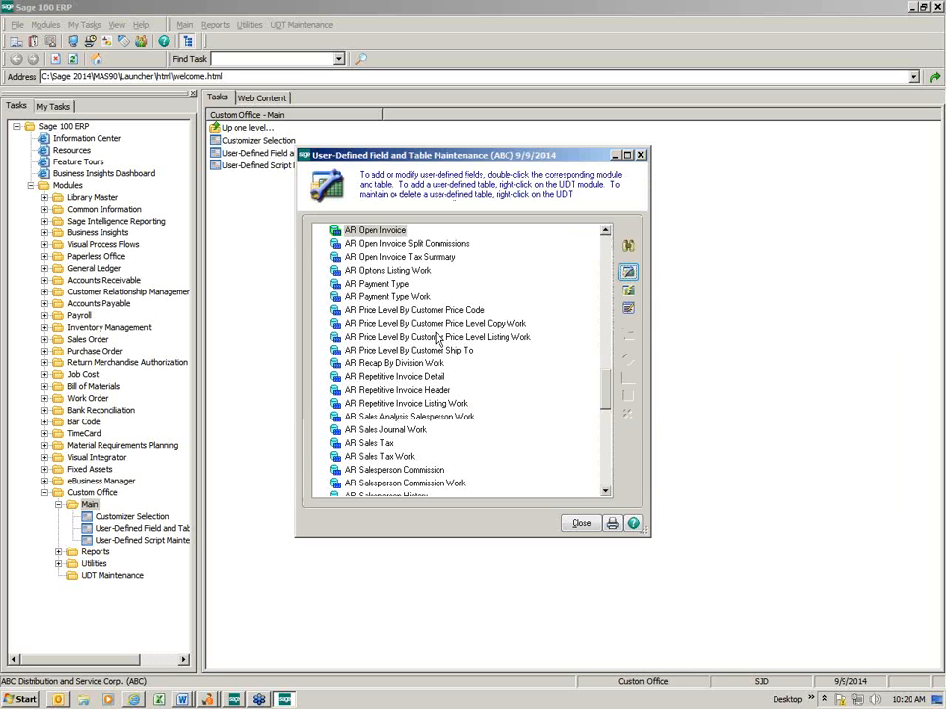
{"action": "left_click", "coordinate": [581, 524]}
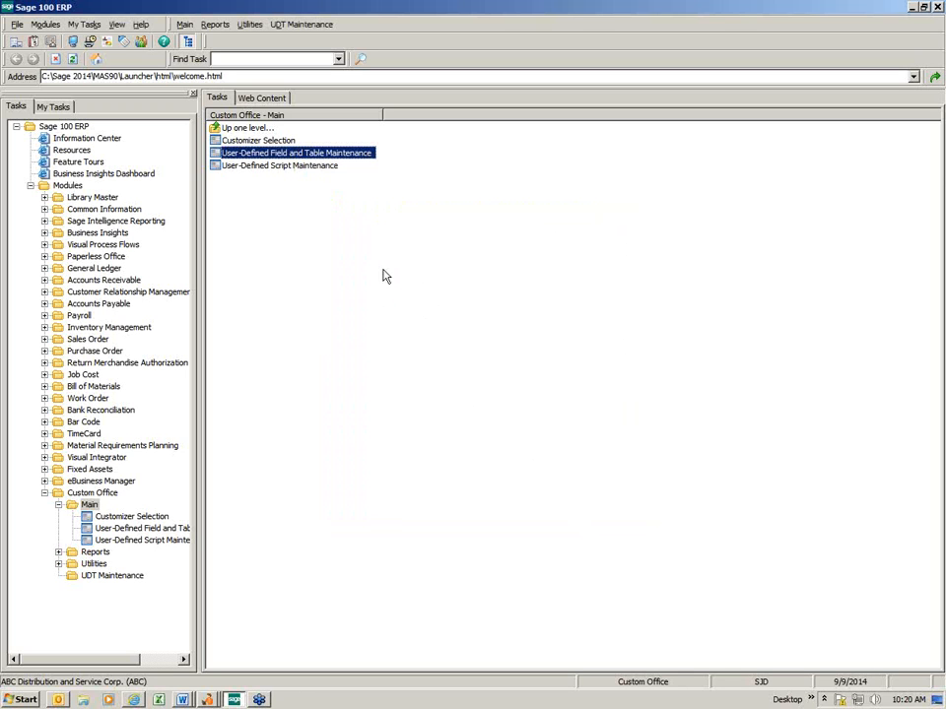
Open Sales Order Entry from the Sales Order module's main tasks.
{"action": "left_click", "coordinate": [258, 140]}
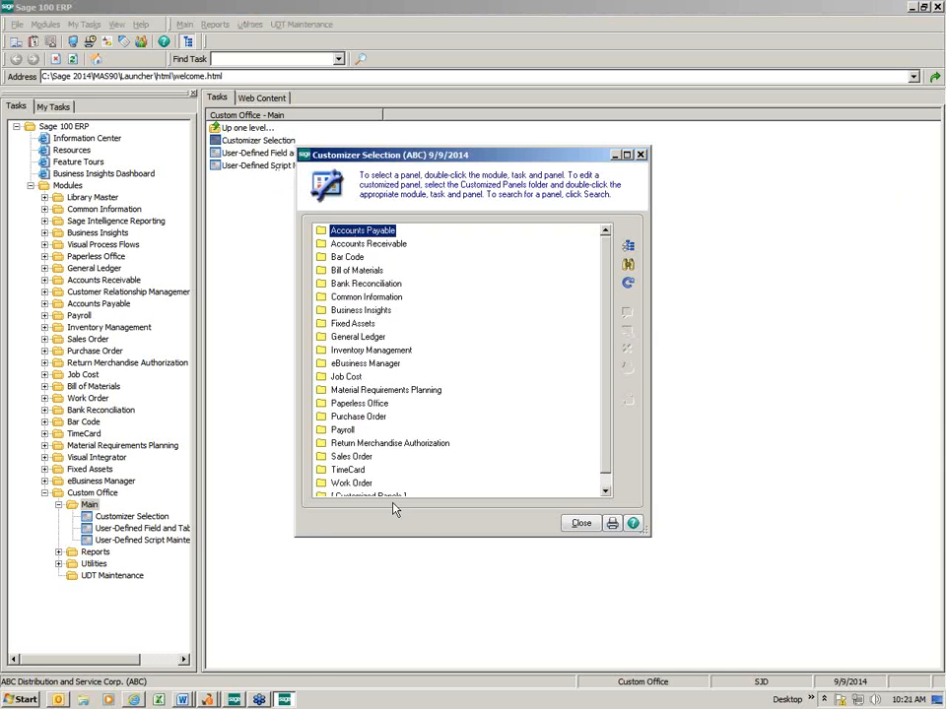
{"action": "left_click", "coordinate": [640, 155]}
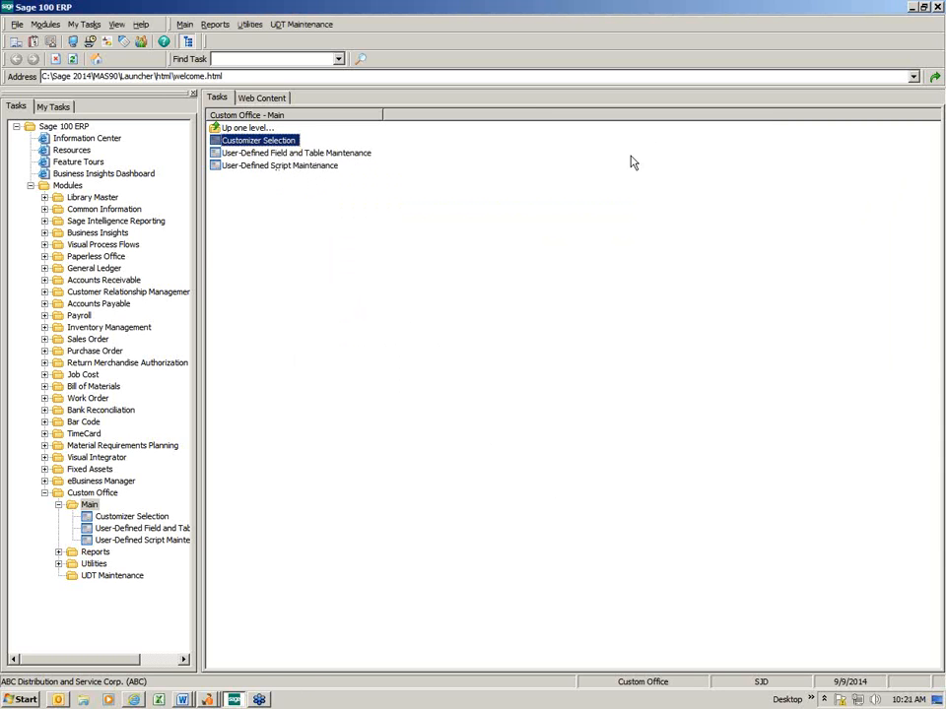
{"action": "left_click", "coordinate": [91, 341]}
{"action": "left_click", "coordinate": [91, 350]}
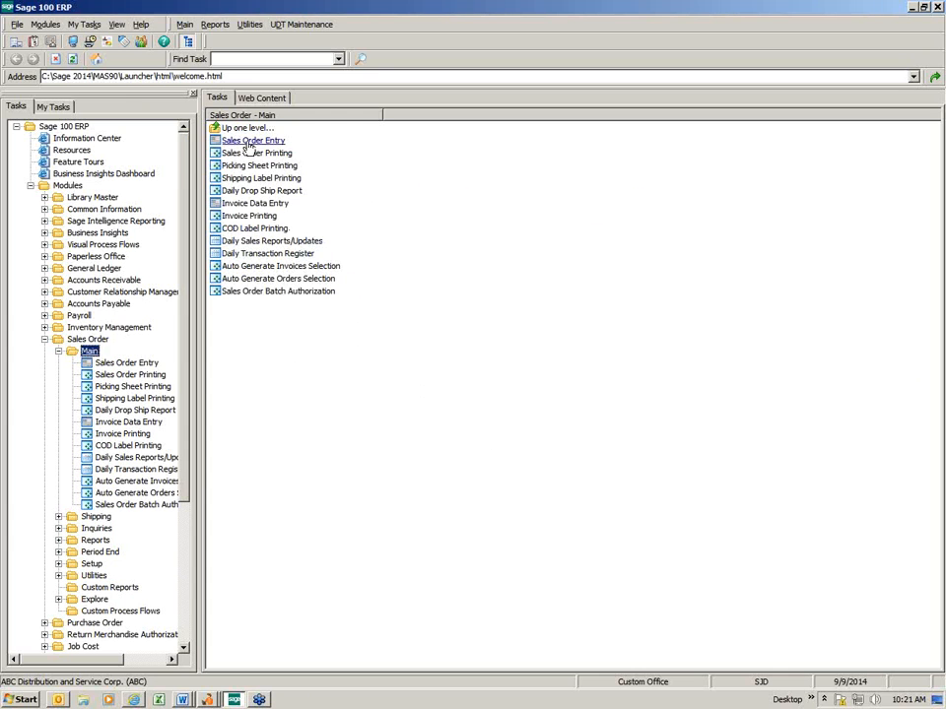
{"action": "left_click", "coordinate": [253, 142]}
{"action": "double_click", "coordinate": [253, 144]}
{"action": "left_click", "coordinate": [284, 156]}
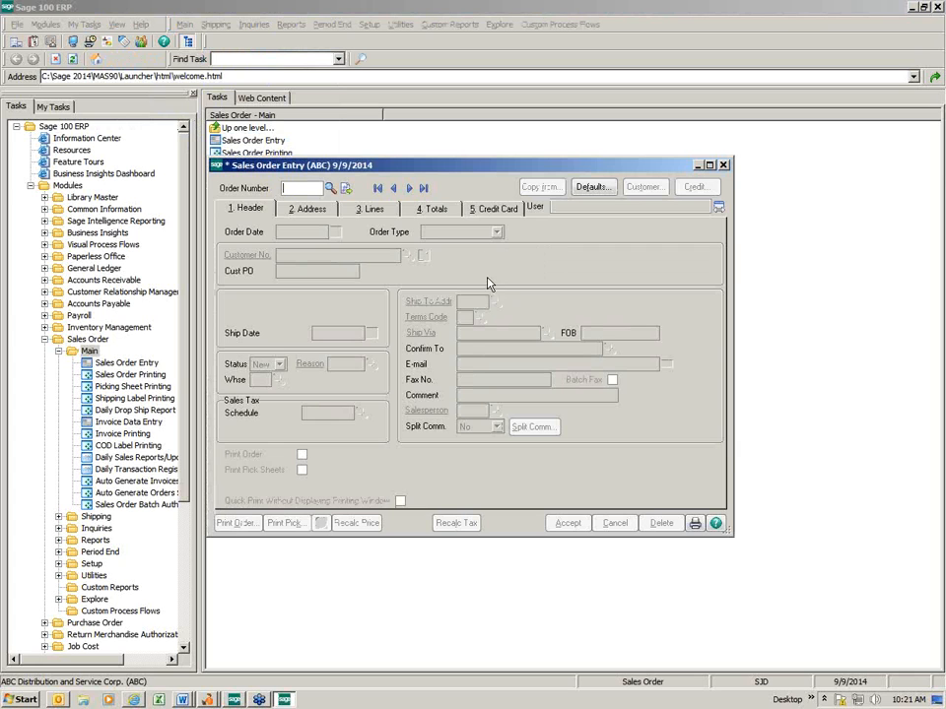
Open the Customizer for Sales Order Entry, modifying the existing customized panel for all users and all companies.
{"action": "right_click", "coordinate": [464, 194]}
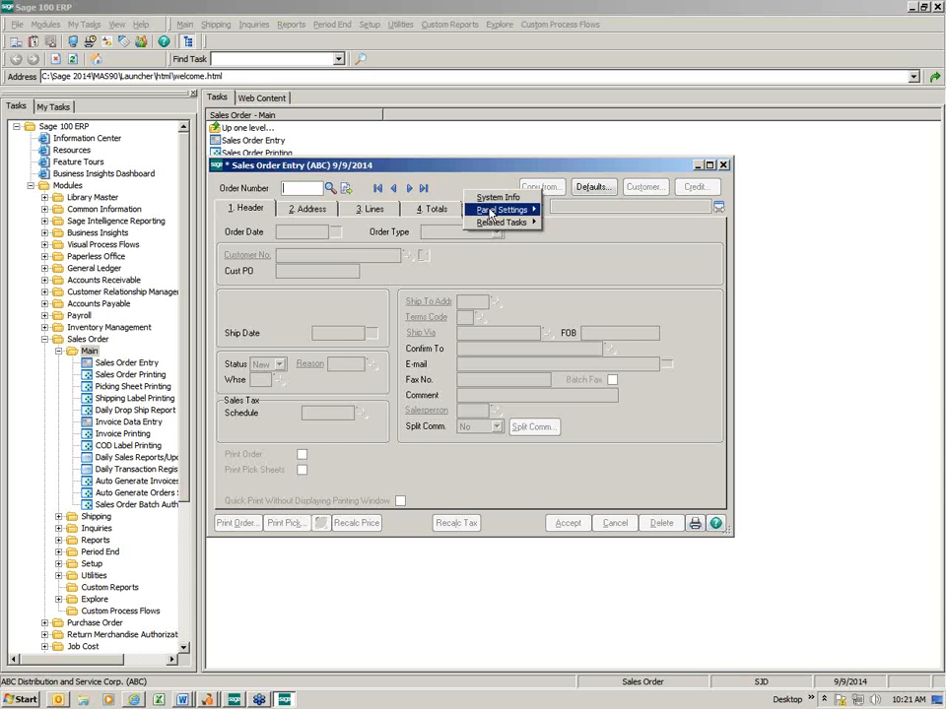
{"action": "mouse_move", "coordinate": [497, 210]}
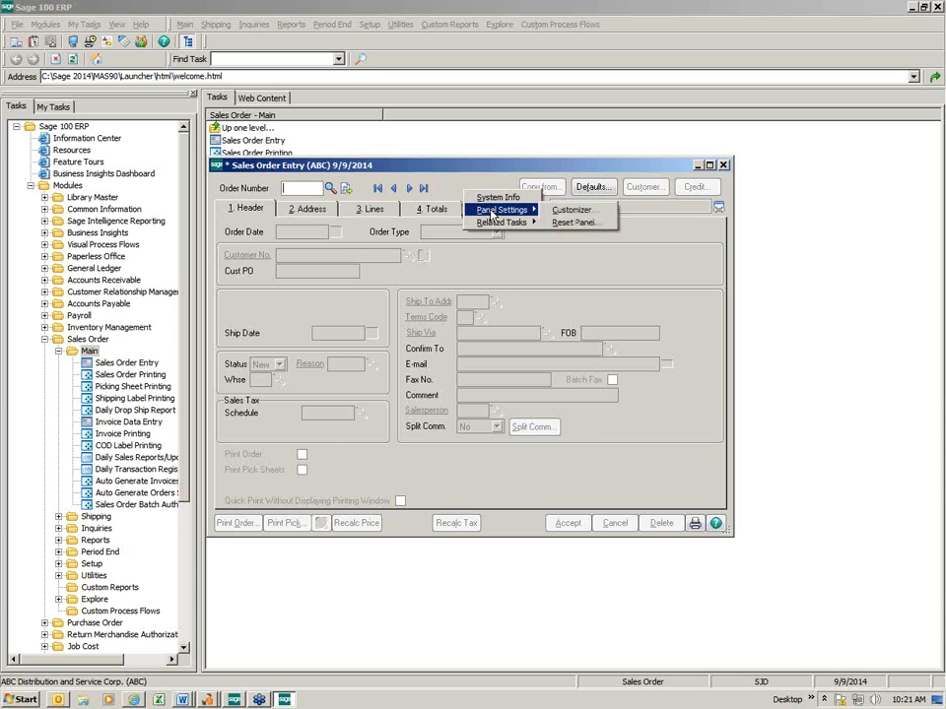
{"action": "left_click", "coordinate": [561, 211]}
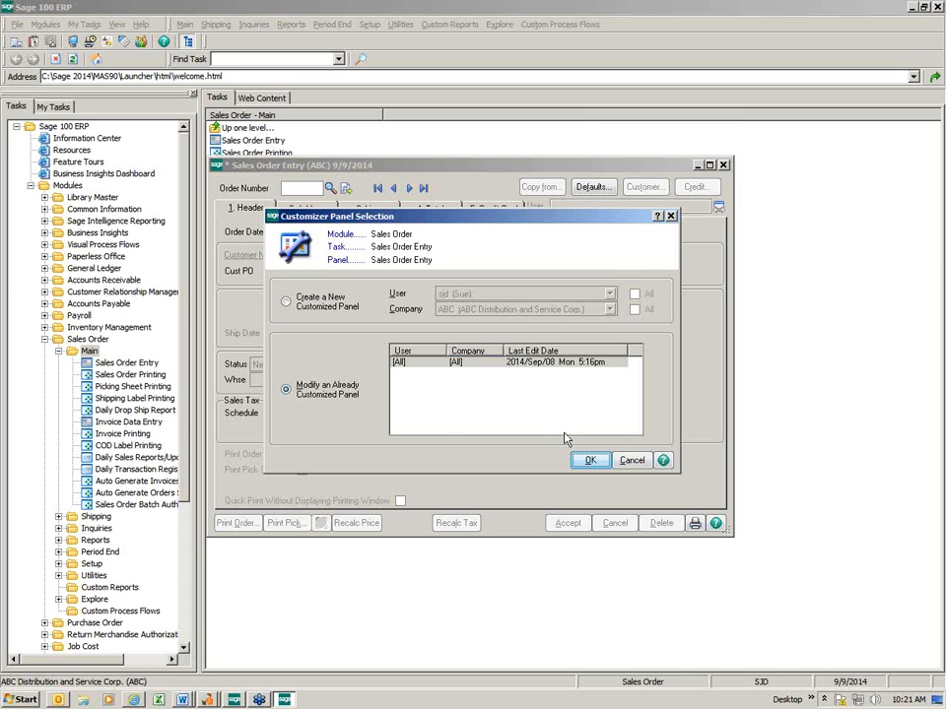
{"action": "left_click", "coordinate": [589, 462]}
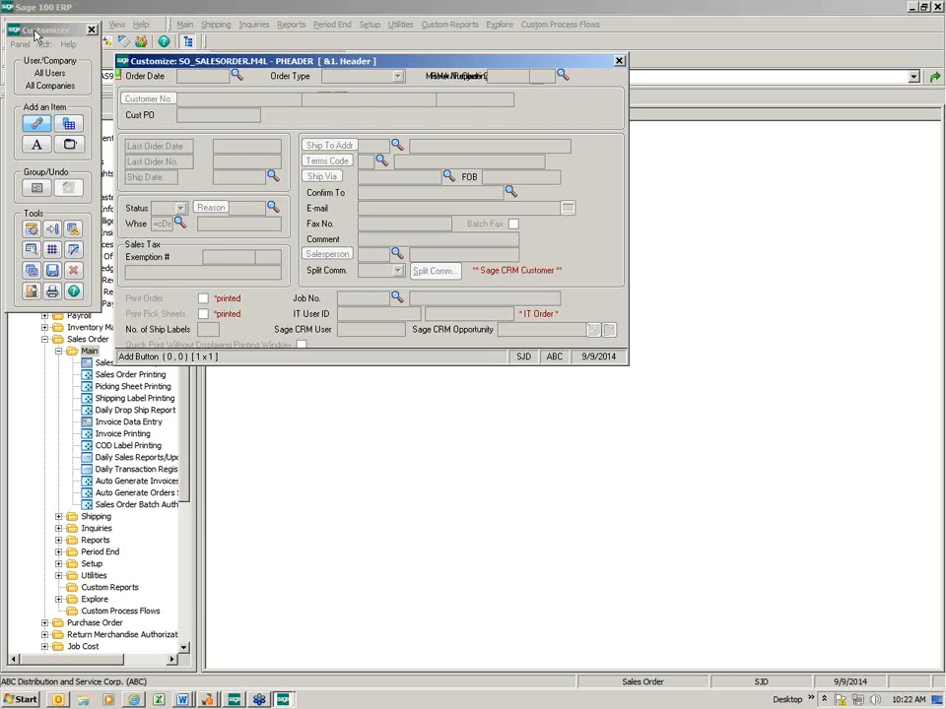
Add the UDF_ORDER_TYPE field from the MAIN data source to the header panel across from Cust PO, about 20 wide by 1.25 high.
{"action": "left_click", "coordinate": [71, 125]}
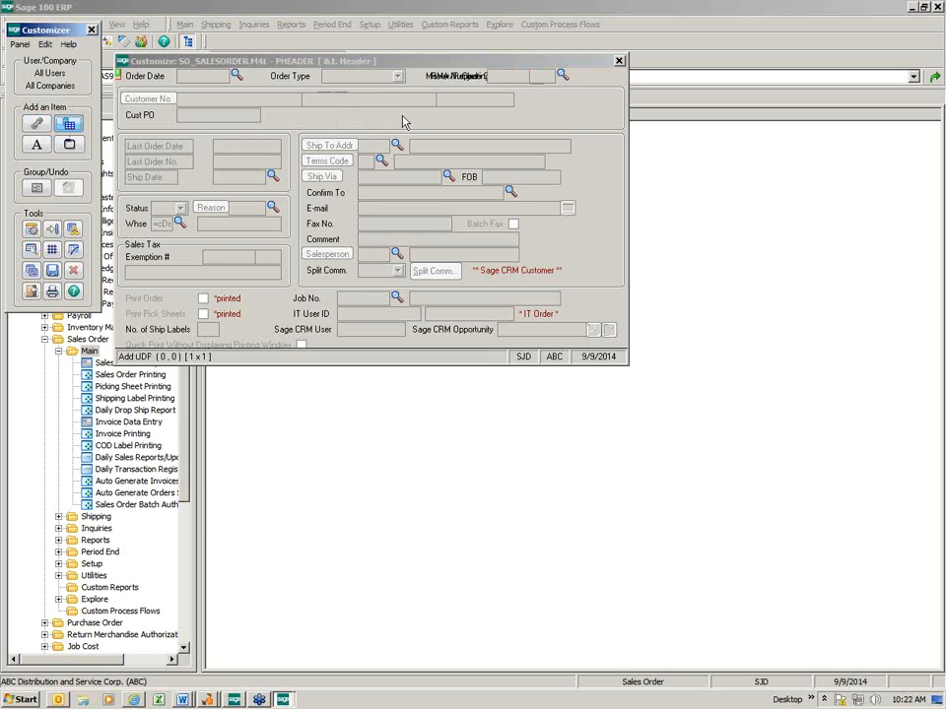
{"action": "left_click_drag", "start_coordinate": [441, 122], "coordinate": [544, 135]}
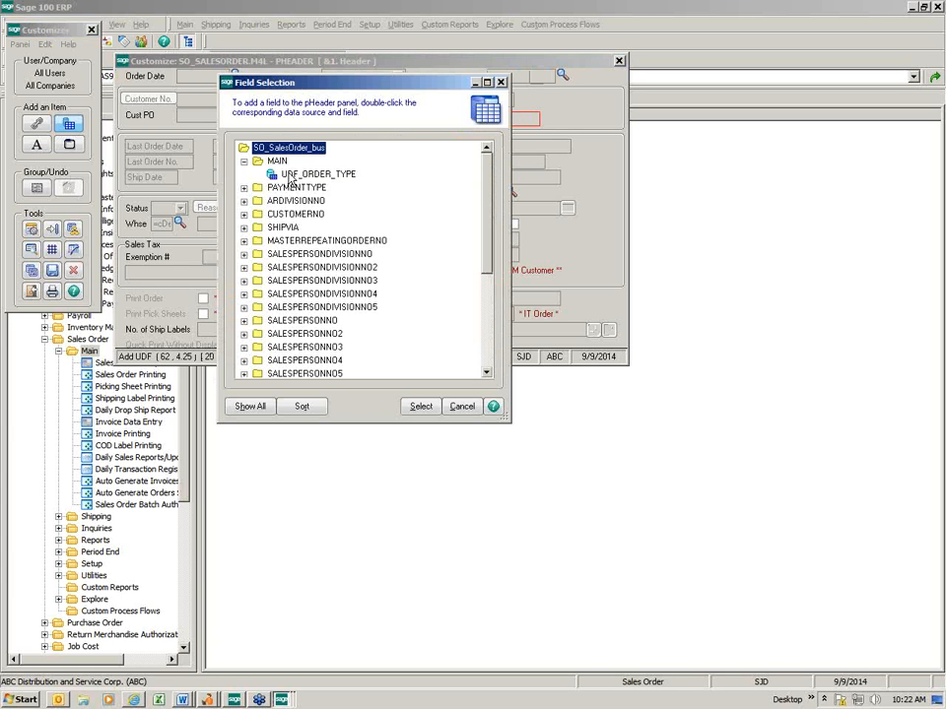
{"action": "left_click", "coordinate": [292, 177]}
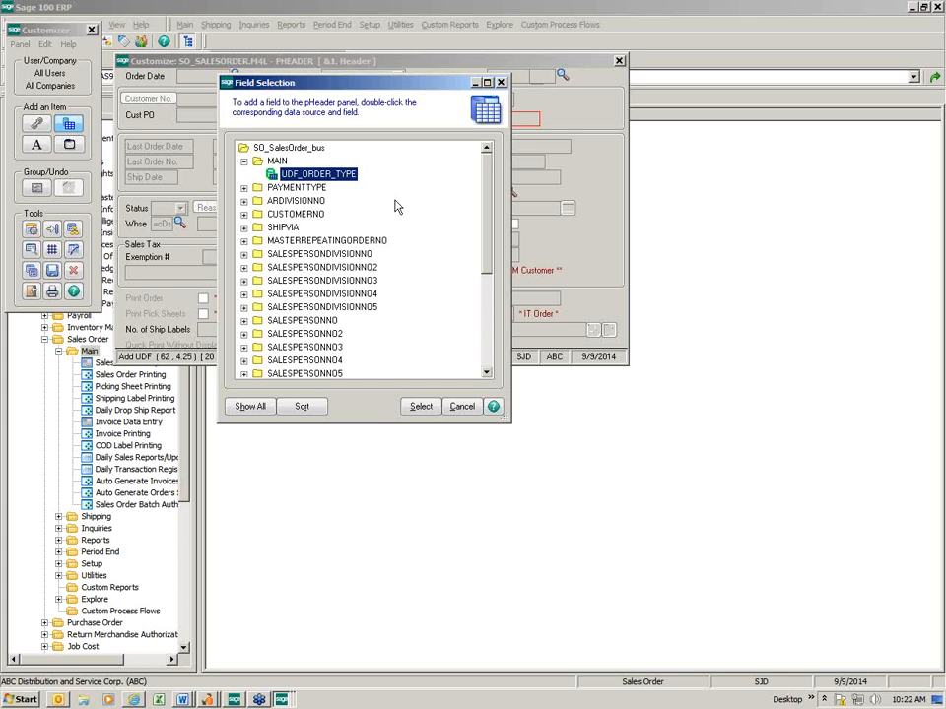
{"action": "left_click", "coordinate": [422, 407]}
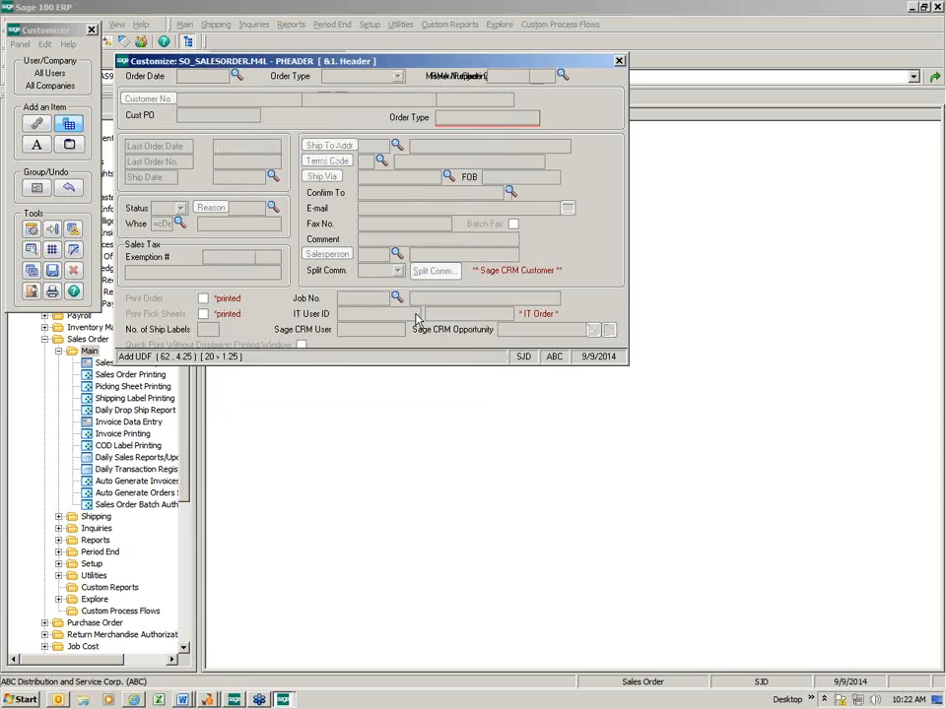
Review the position, size and property options of the new UDF_ORDER_TYPE field on the header panel.
{"action": "double_click", "coordinate": [469, 123]}
{"action": "left_click", "coordinate": [508, 219]}
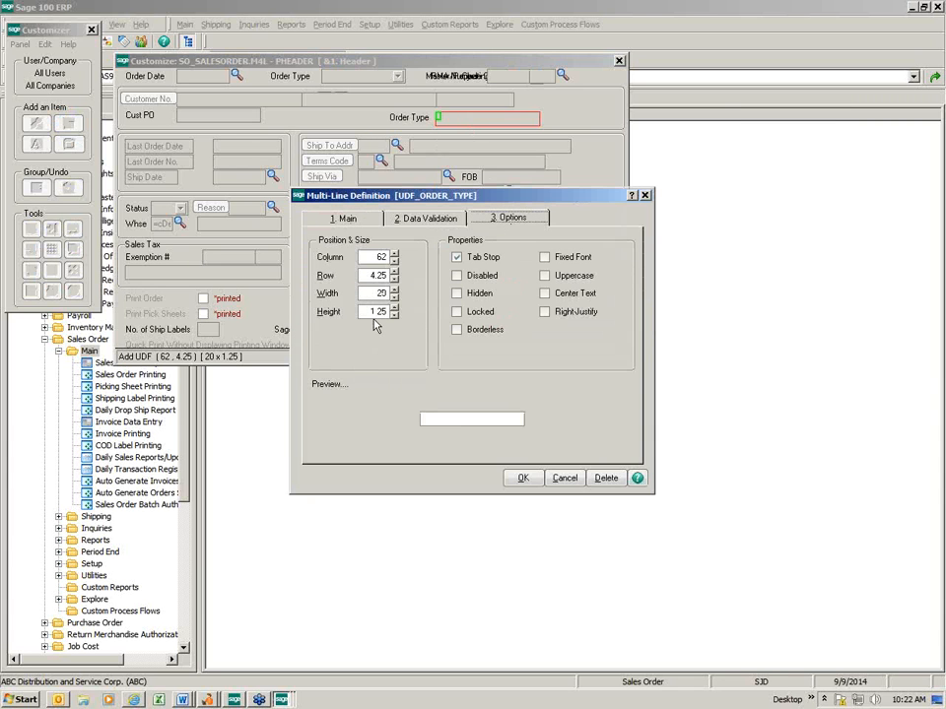
{"action": "left_click", "coordinate": [522, 479]}
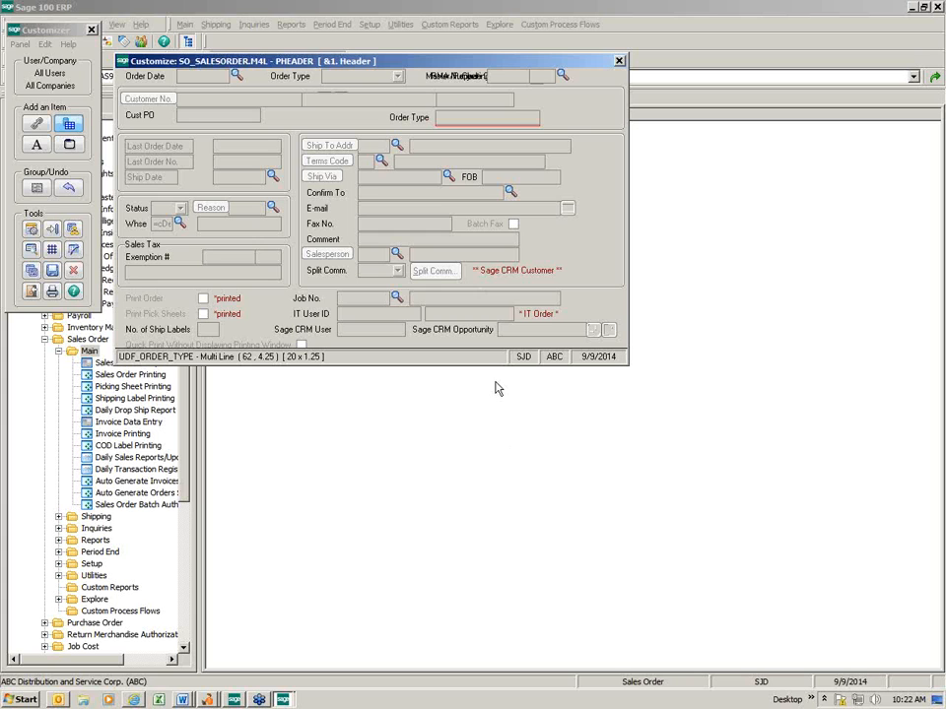
Save the customized Sales Order Entry header panel and leave the Customizer.
{"action": "left_click", "coordinate": [52, 271]}
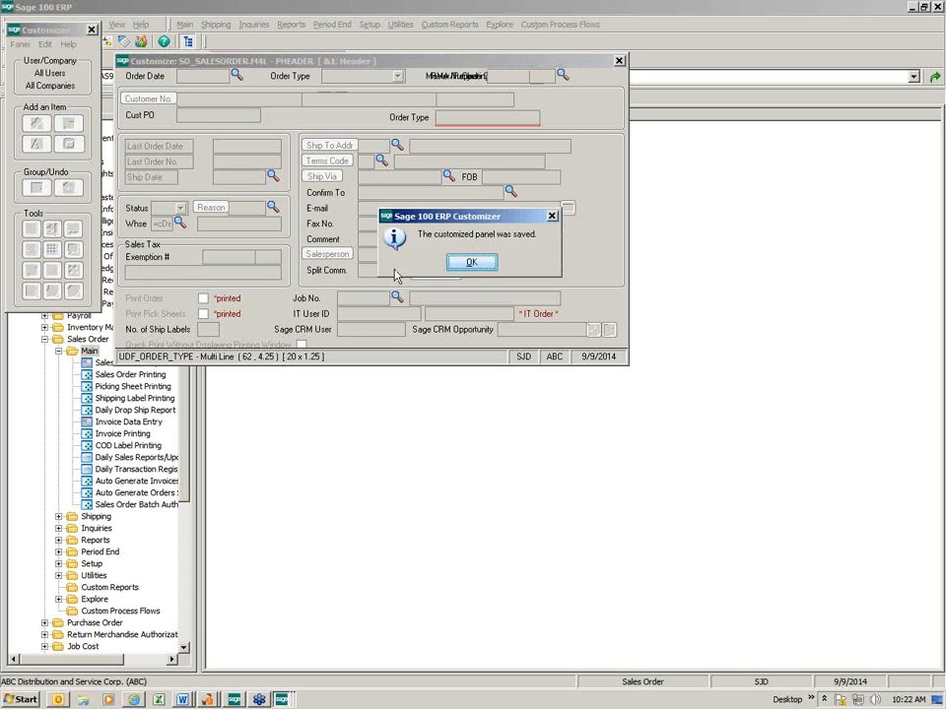
{"action": "left_click", "coordinate": [470, 263]}
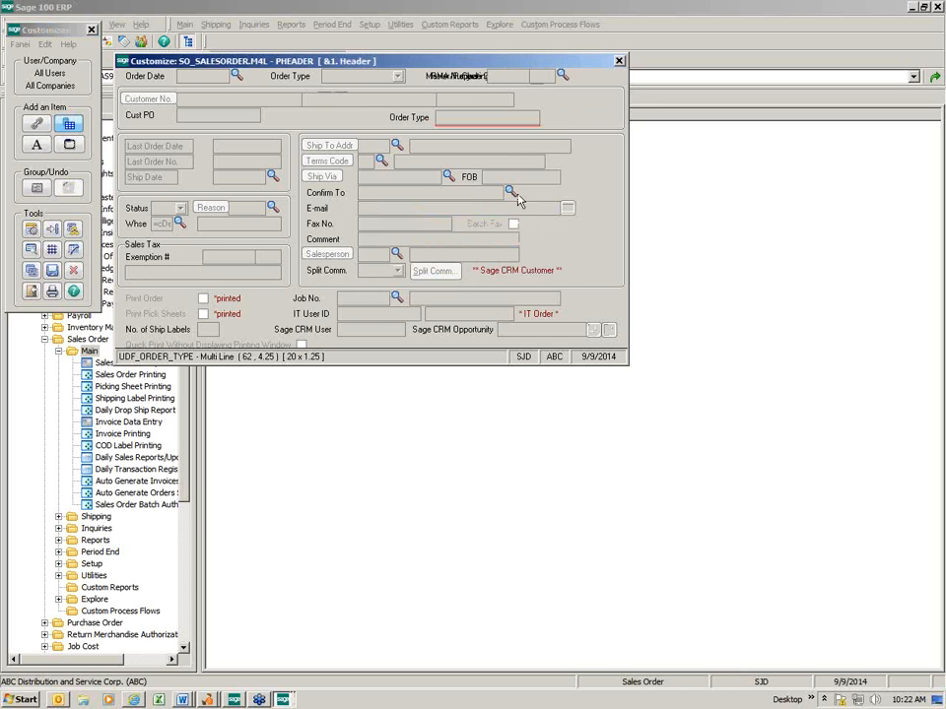
{"action": "left_click", "coordinate": [619, 61]}
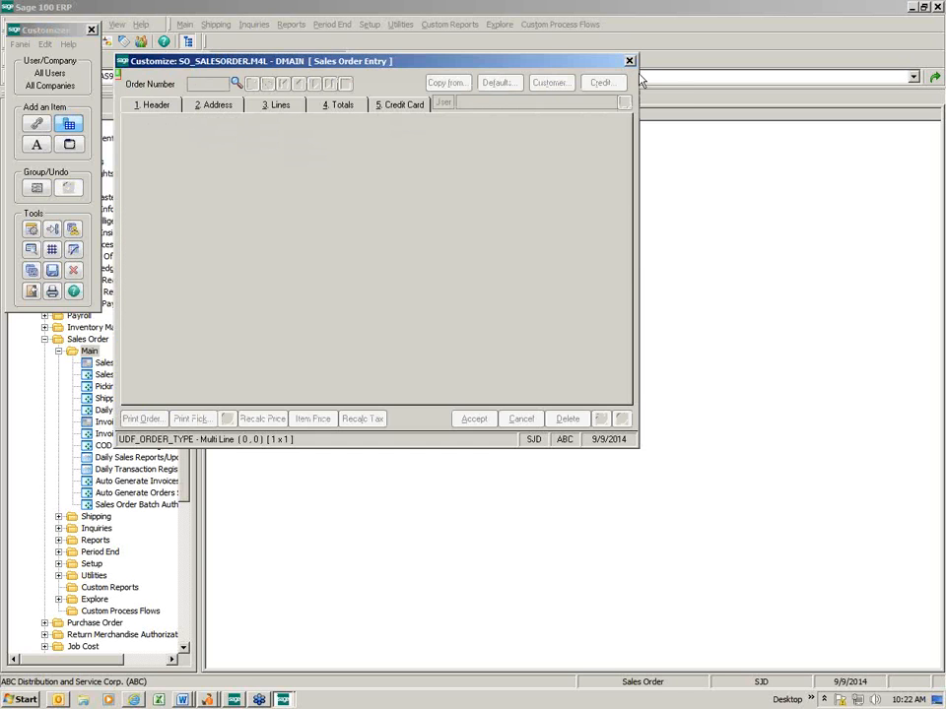
{"action": "left_click", "coordinate": [630, 61]}
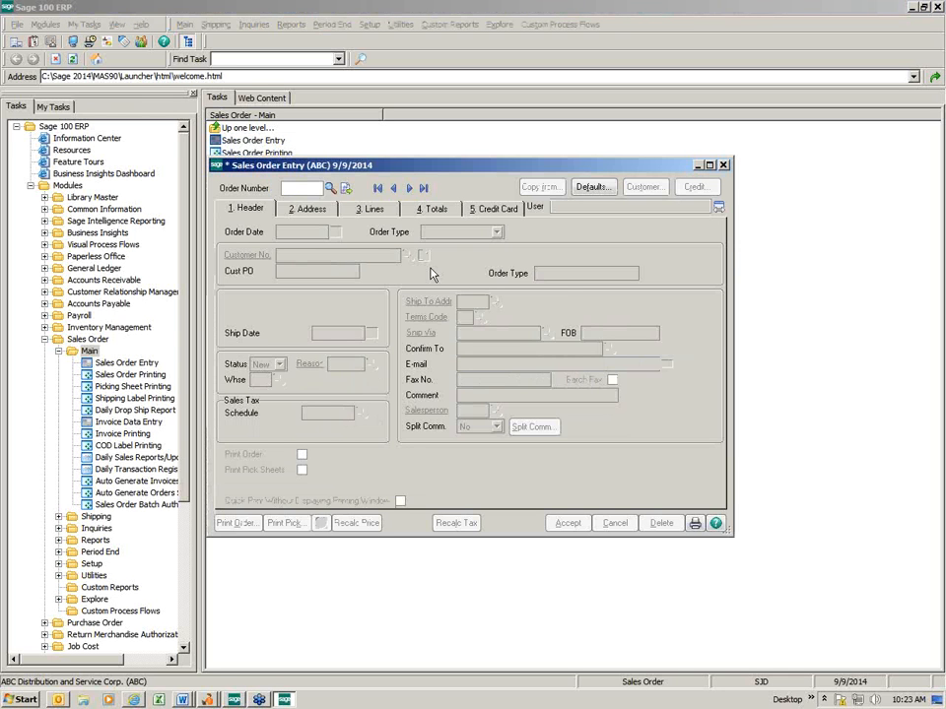
Display an existing sales order to check the new Order Type field on its header.
{"action": "left_click", "coordinate": [409, 188]}
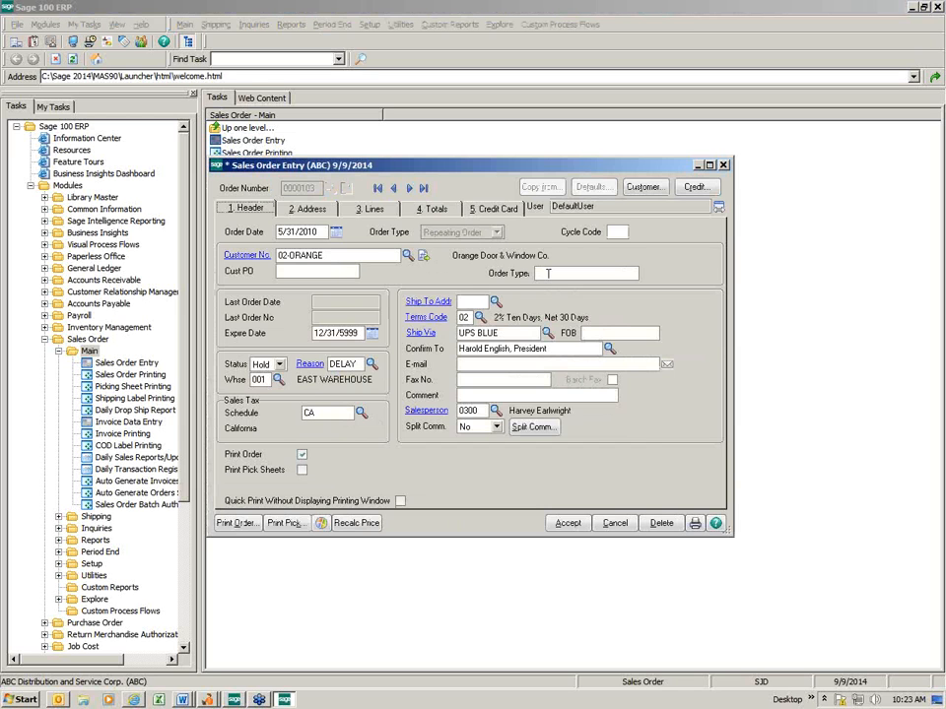
{"action": "right_click", "coordinate": [548, 275]}
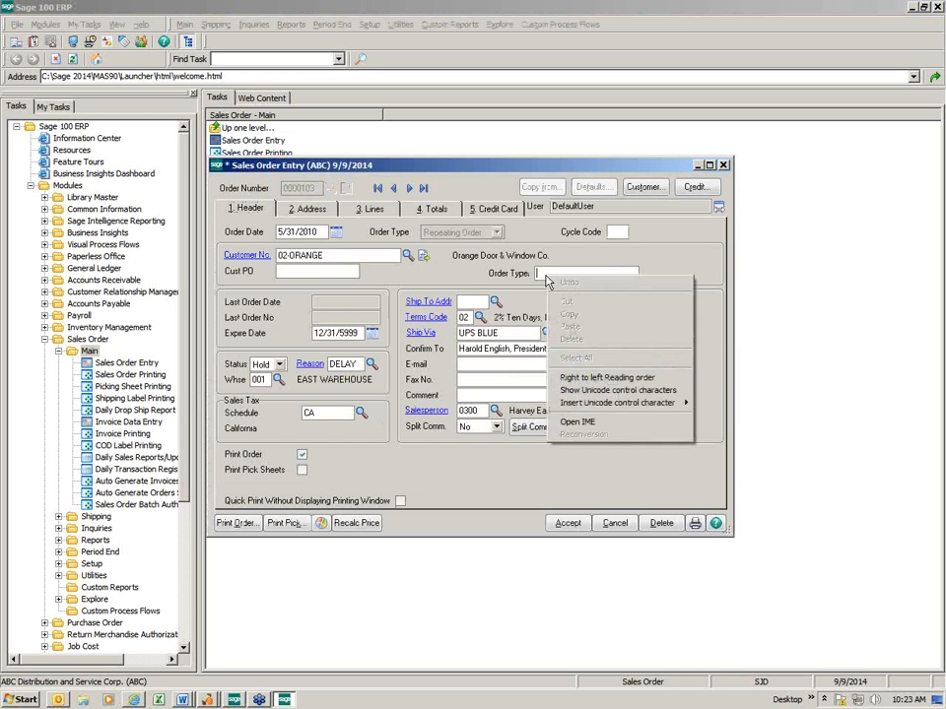
{"action": "left_click", "coordinate": [472, 266]}
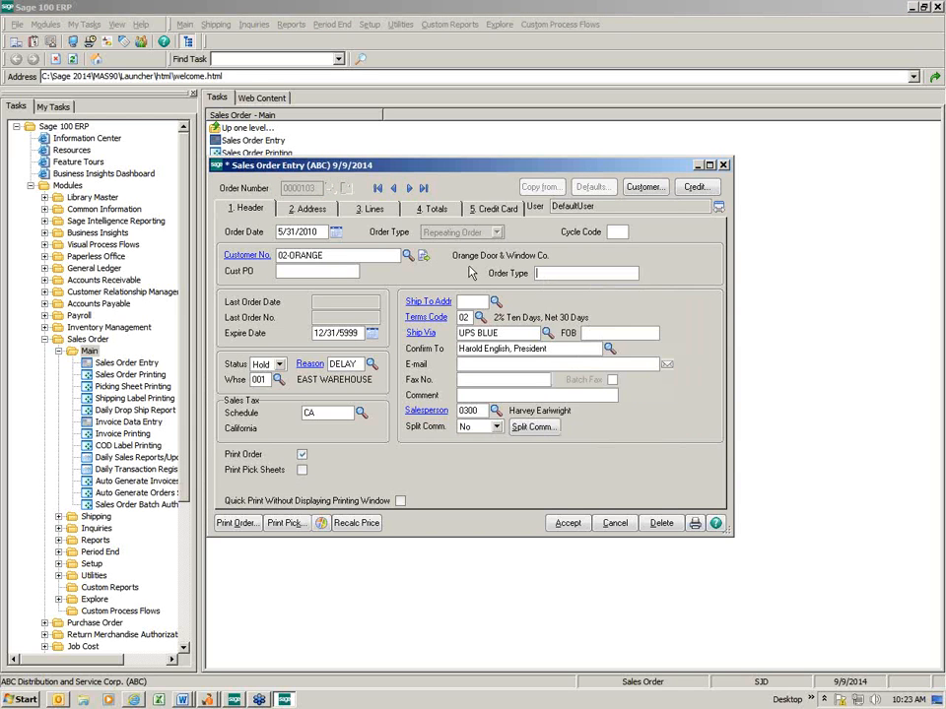
Reopen the already customized Sales Order Entry header panel in the Customizer from the displayed sales order.
{"action": "right_click", "coordinate": [632, 258]}
{"action": "mouse_move", "coordinate": [666, 276]}
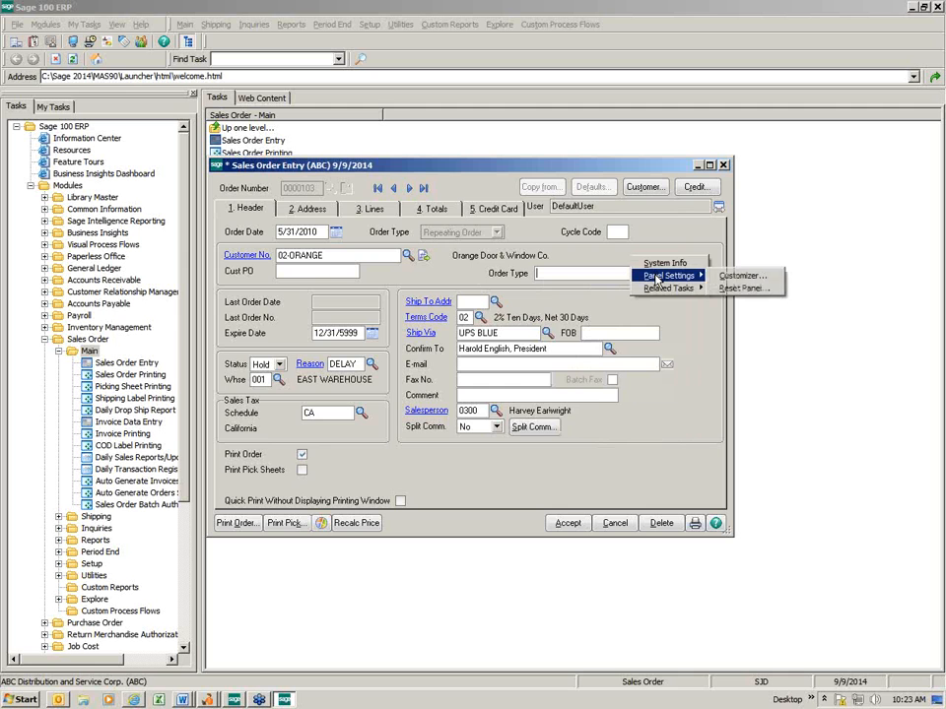
{"action": "left_click", "coordinate": [744, 273]}
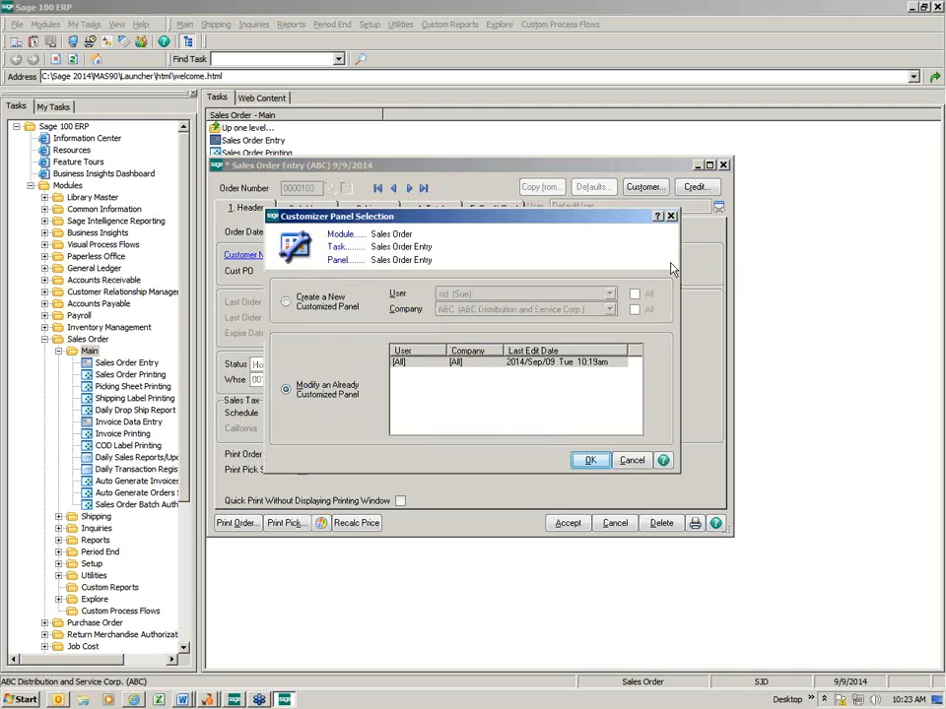
{"action": "left_click", "coordinate": [594, 460]}
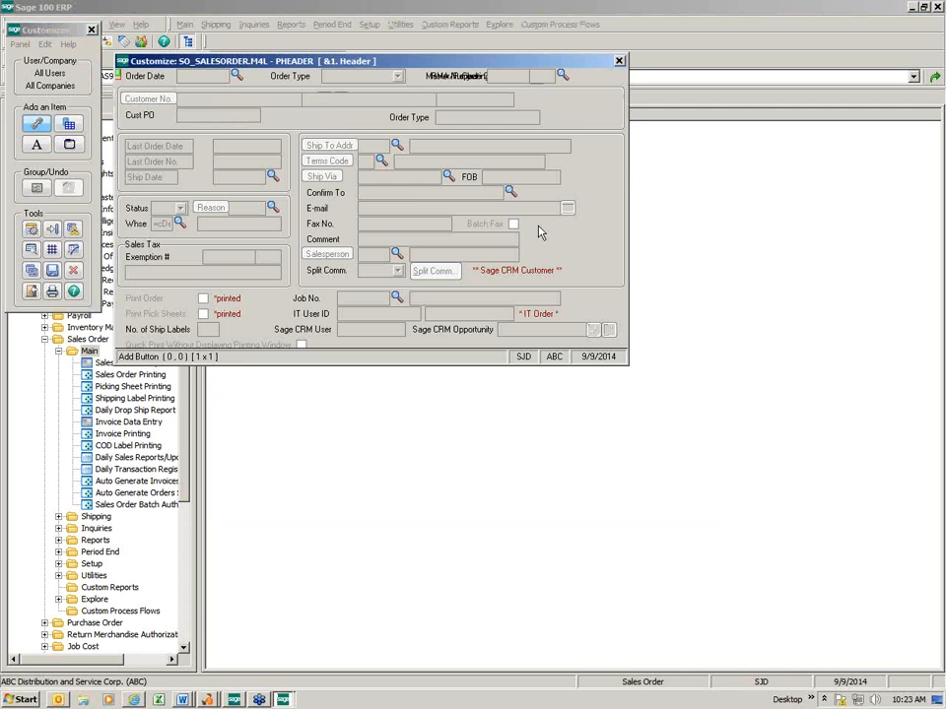
Increase the height of the UDF_ORDER_TYPE field on the header panel to 1.75.
{"action": "double_click", "coordinate": [517, 119]}
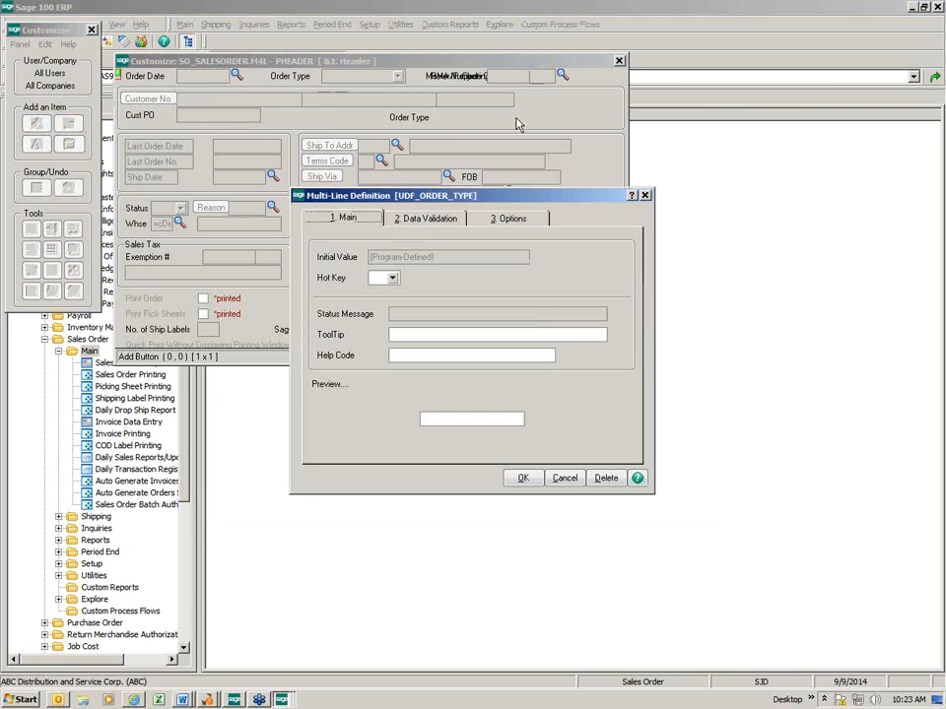
{"action": "left_click", "coordinate": [509, 217]}
{"action": "left_click", "coordinate": [394, 307]}
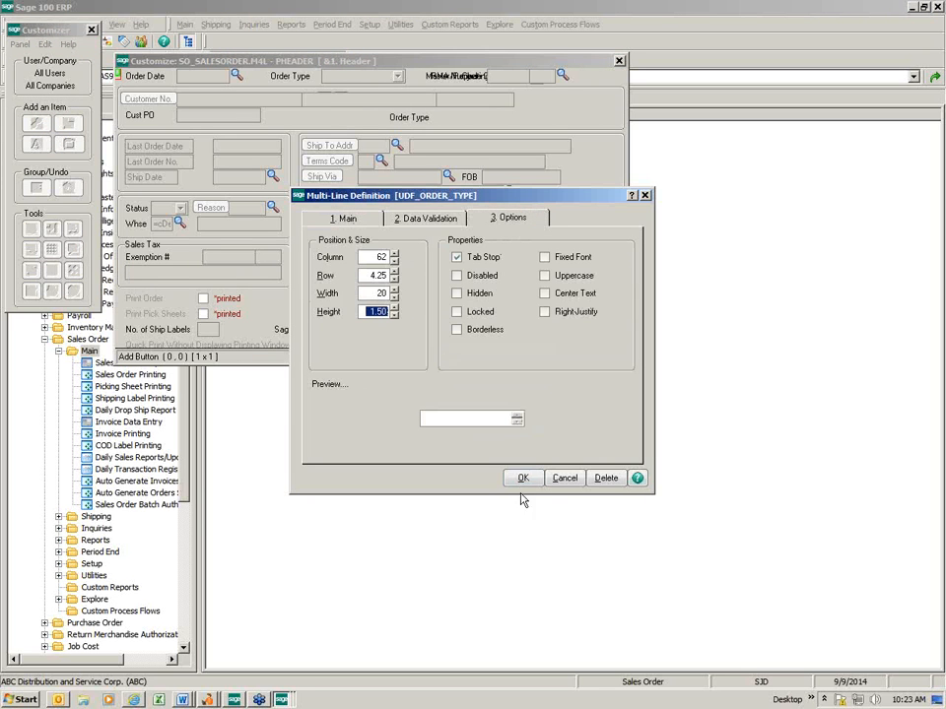
{"action": "left_click", "coordinate": [395, 308]}
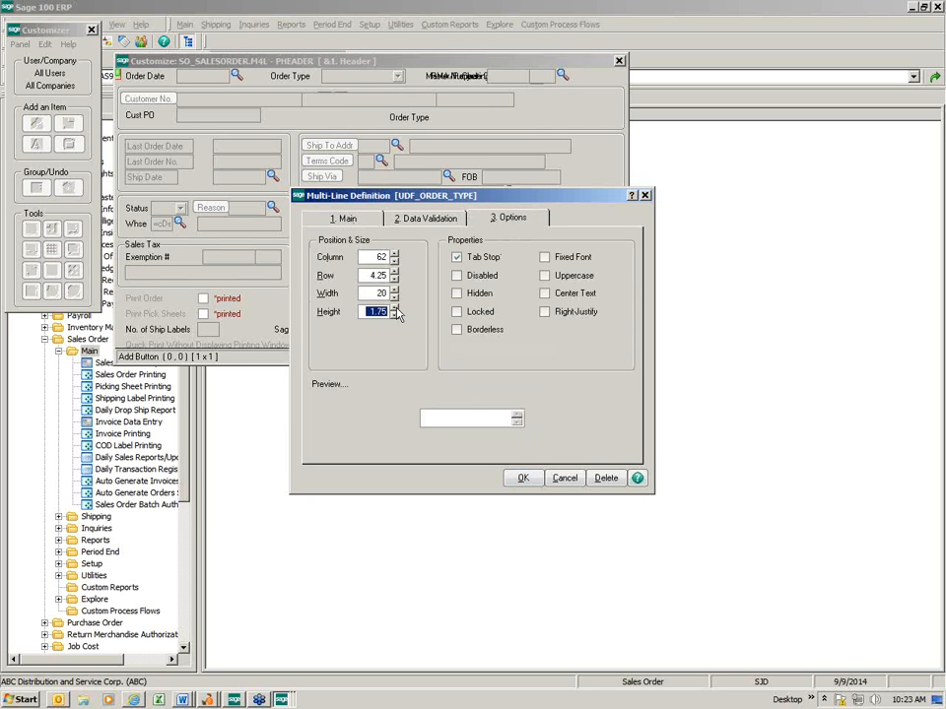
{"action": "left_click", "coordinate": [524, 478]}
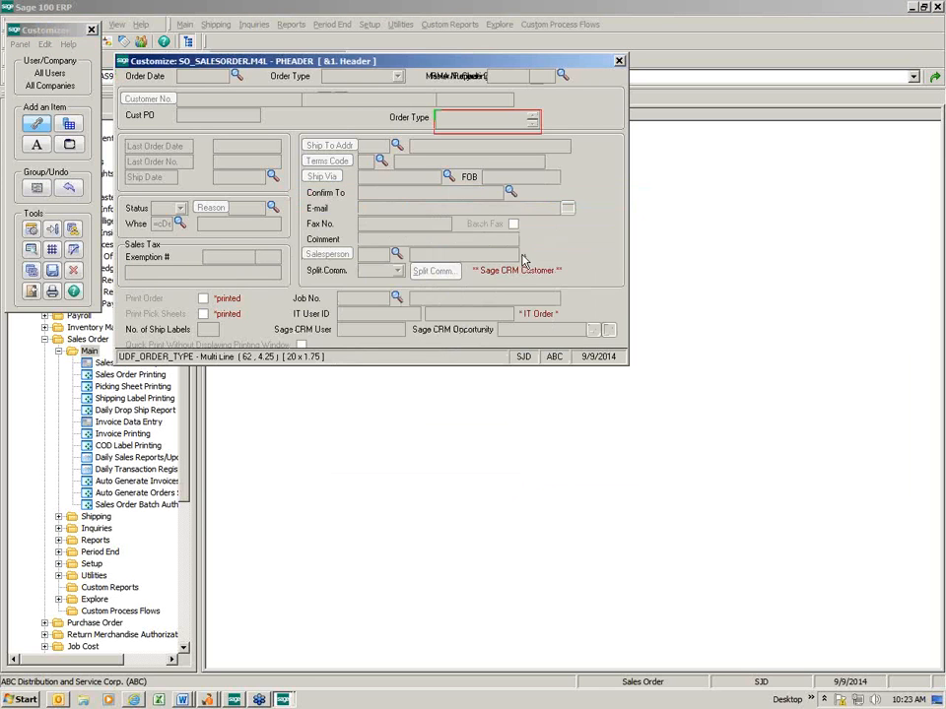
Save the resized header panel and leave the Customizer.
{"action": "left_click", "coordinate": [52, 270]}
{"action": "left_click", "coordinate": [479, 261]}
{"action": "left_click", "coordinate": [619, 61]}
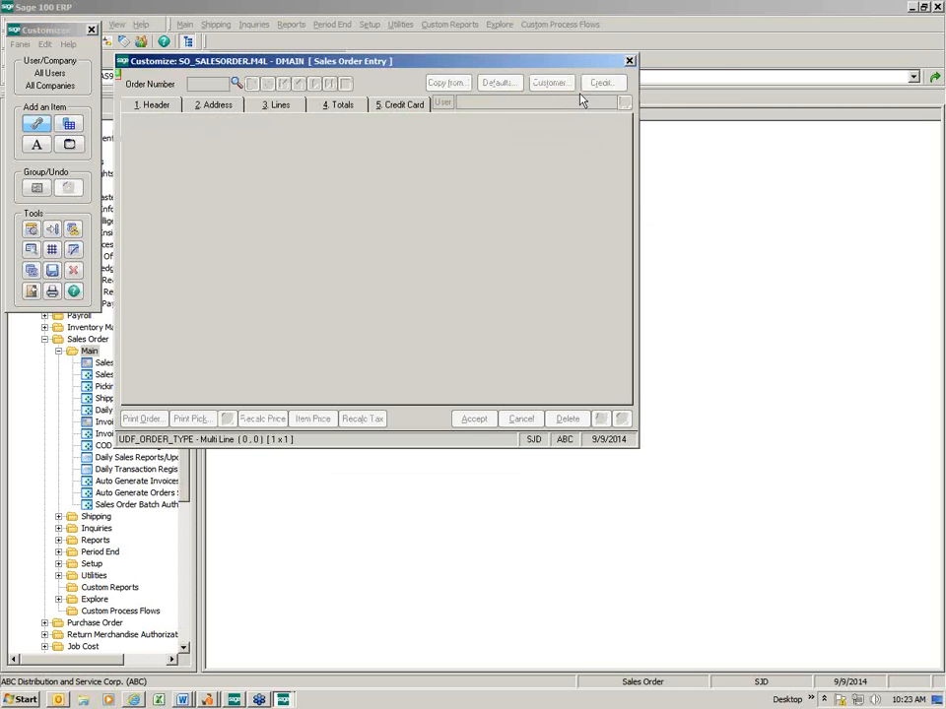
{"action": "left_click", "coordinate": [630, 61]}
Display an existing order in Sales Order Entry to check how the resized Order Type field looks, and close it.
{"action": "double_click", "coordinate": [234, 142]}
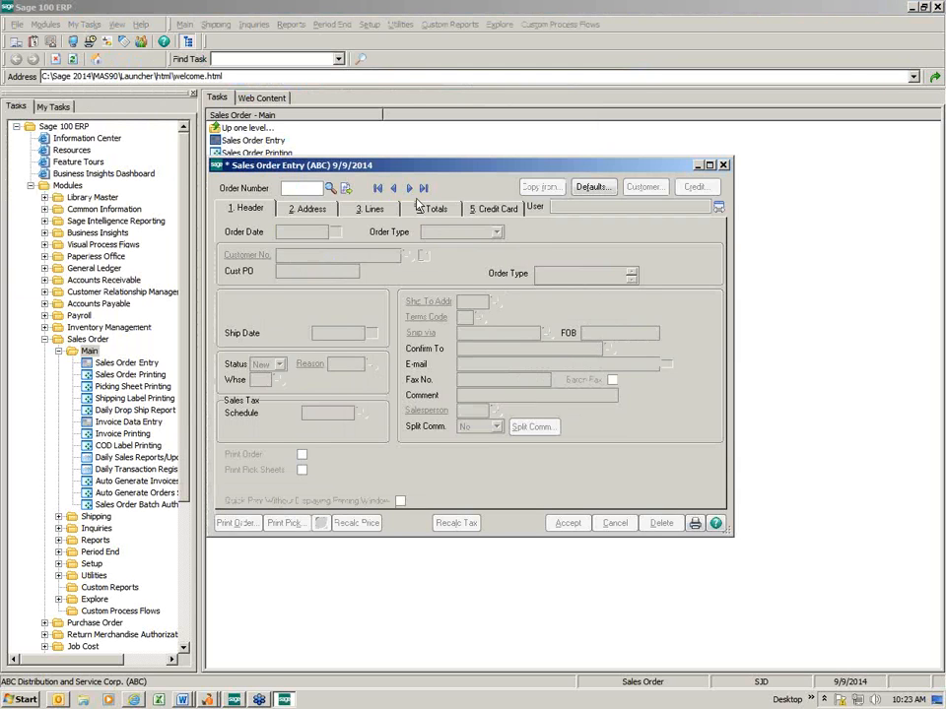
{"action": "left_click", "coordinate": [410, 189]}
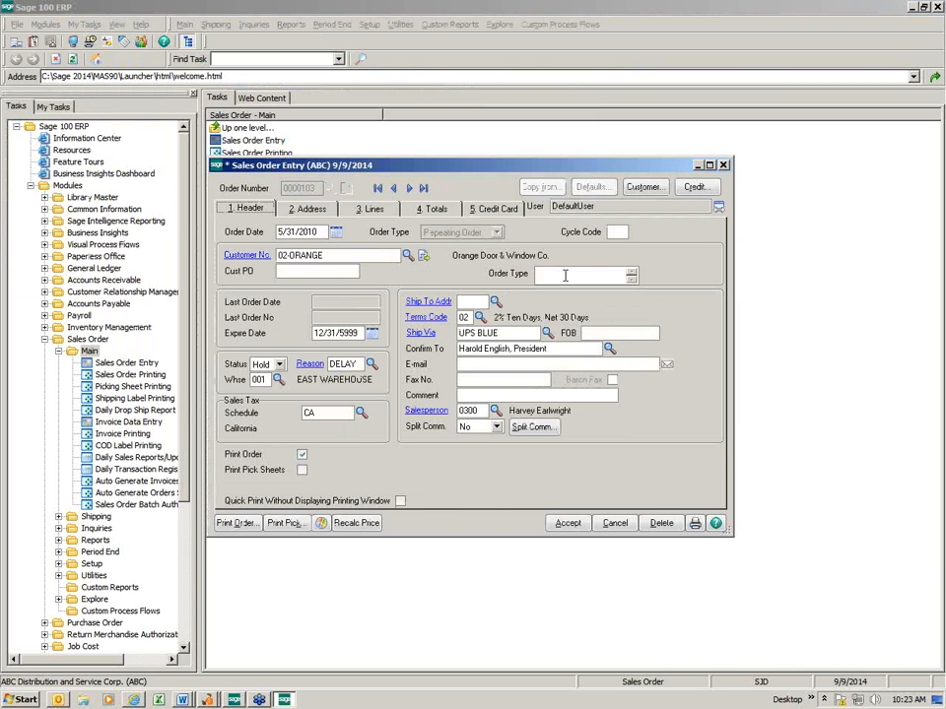
{"action": "left_click", "coordinate": [723, 165]}
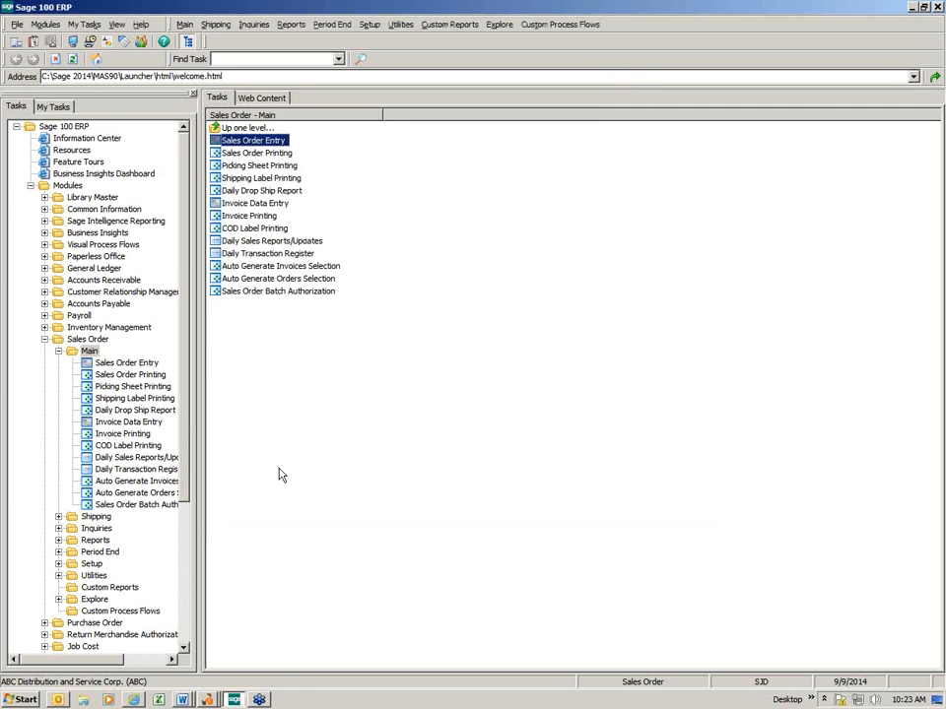
Open the user-defined fields of the SO Sales Order Header table in User-Defined Field and Table Maintenance.
{"action": "scroll", "coordinate": [190, 609], "scroll_direction": "down", "scroll_amount": 6}
{"action": "left_click", "coordinate": [137, 600]}
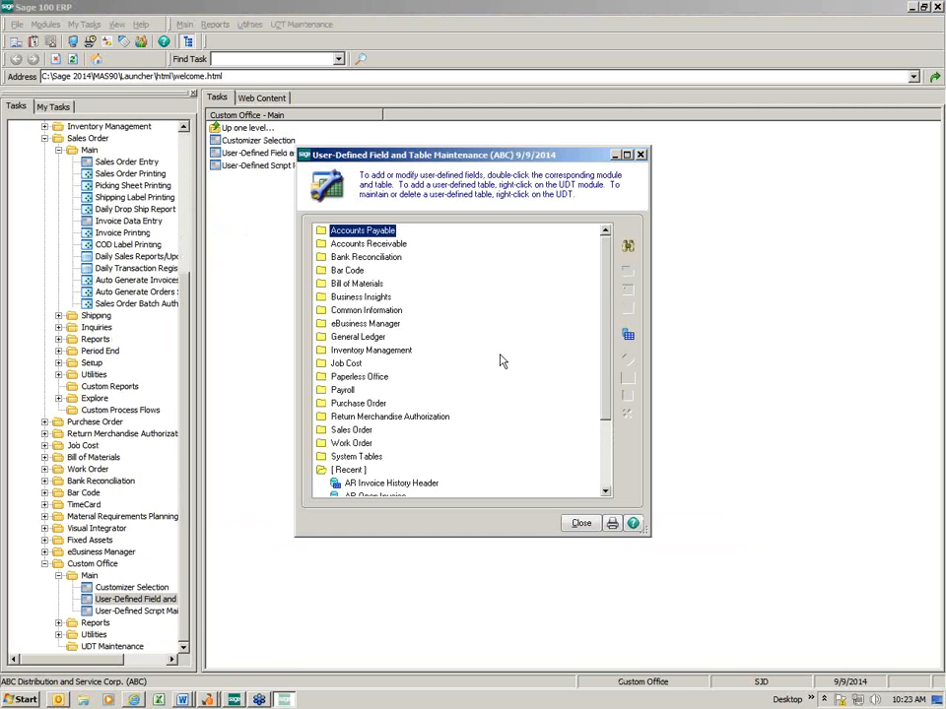
{"action": "scroll", "coordinate": [453, 357], "scroll_direction": "down", "scroll_amount": 3}
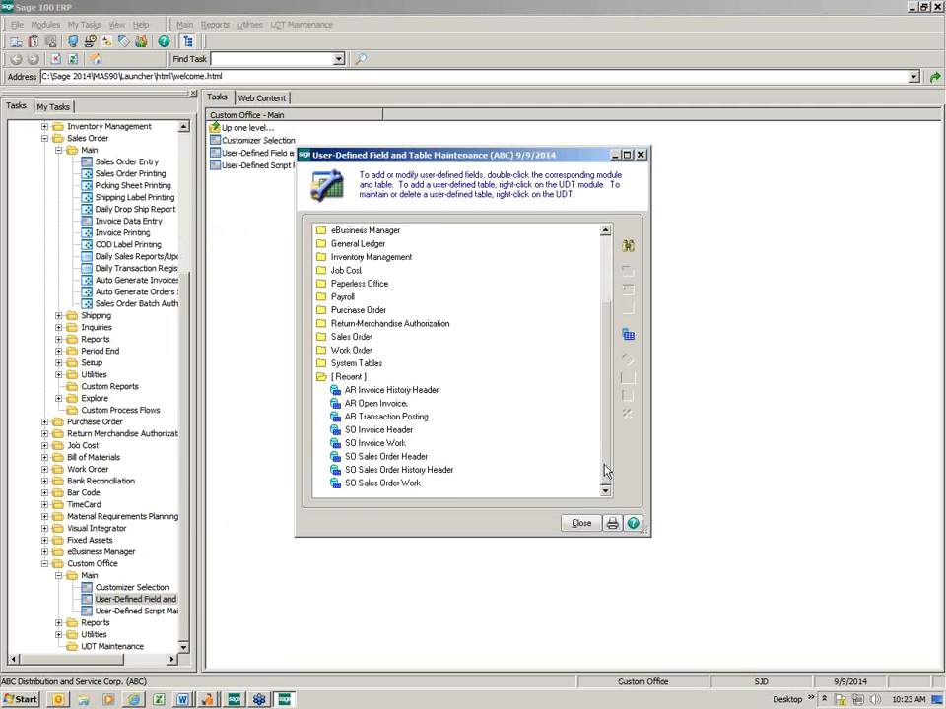
{"action": "left_click", "coordinate": [396, 457]}
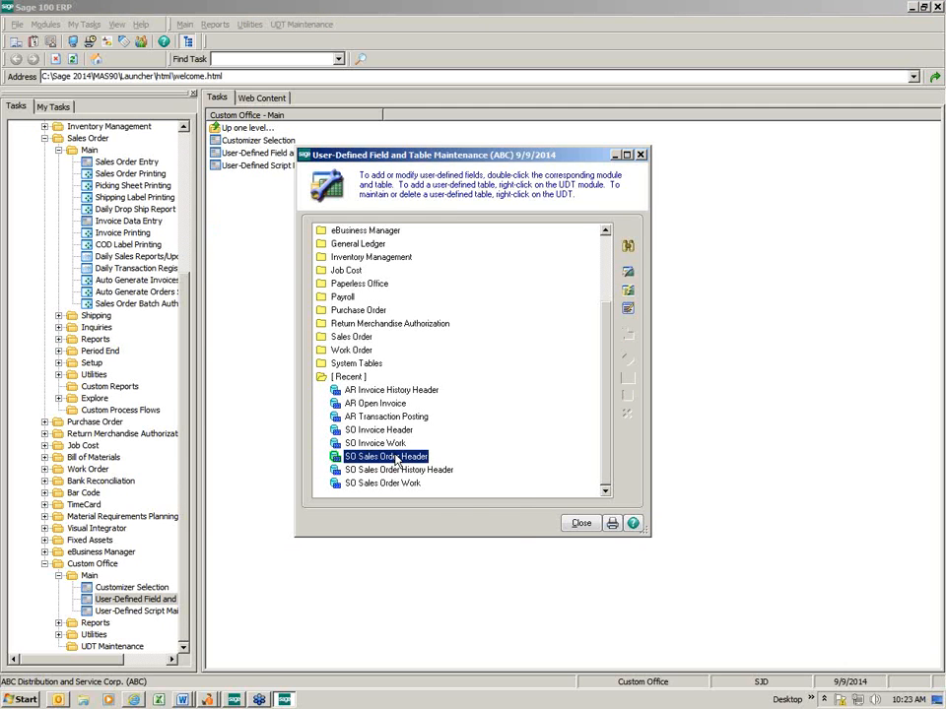
{"action": "right_click", "coordinate": [396, 456]}
{"action": "left_click", "coordinate": [430, 476]}
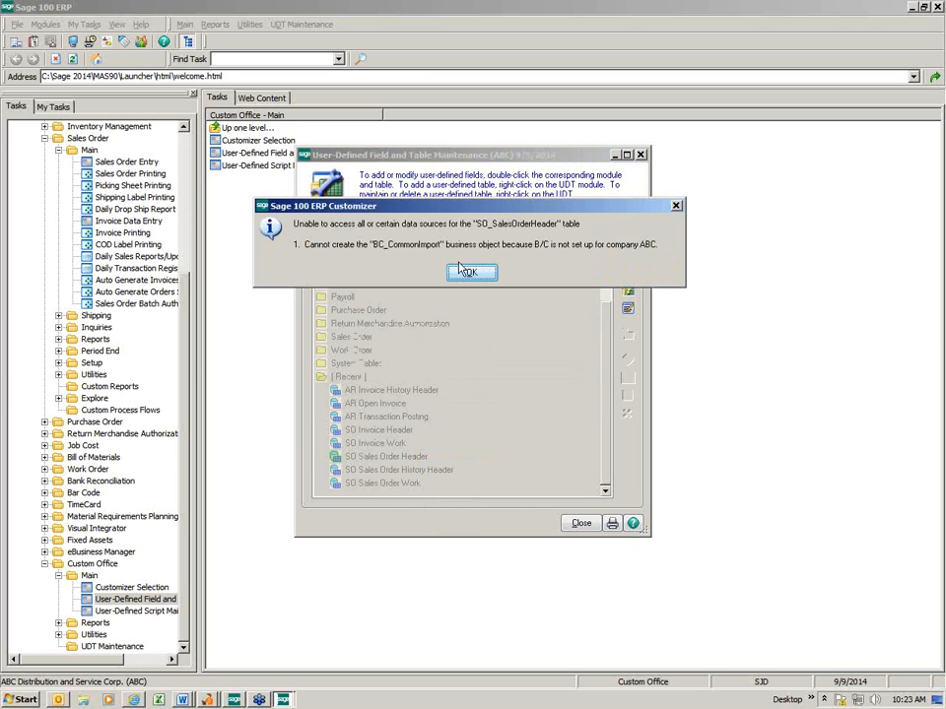
{"action": "left_click", "coordinate": [458, 327]}
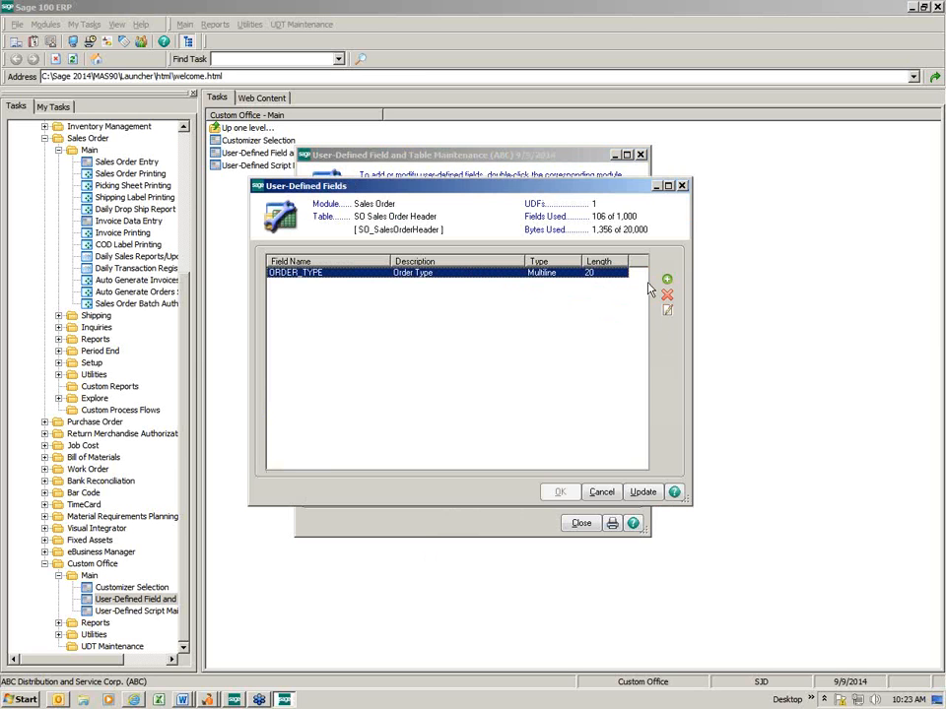
Review the attributes and validation settings of the existing ORDER_TYPE field without changing them.
{"action": "double_click", "coordinate": [564, 275]}
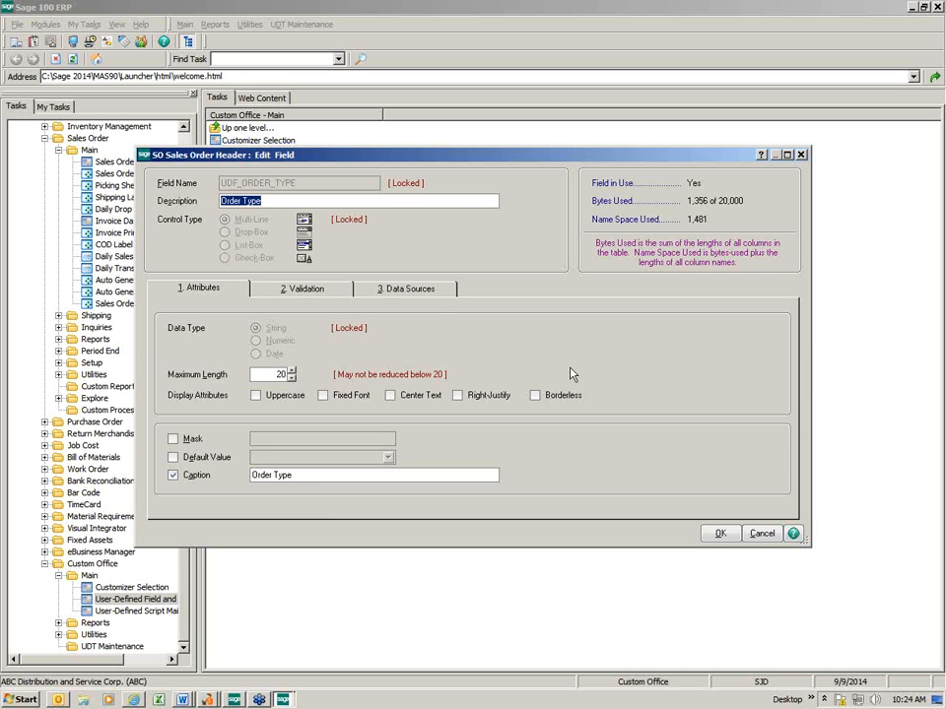
{"action": "left_click", "coordinate": [305, 287]}
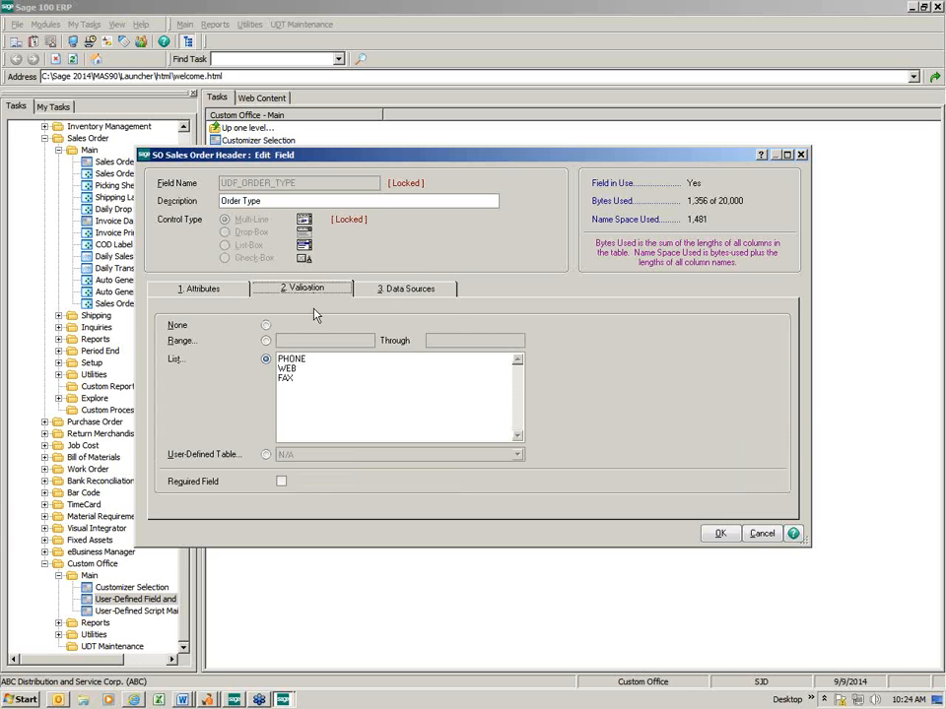
{"action": "left_click", "coordinate": [212, 290]}
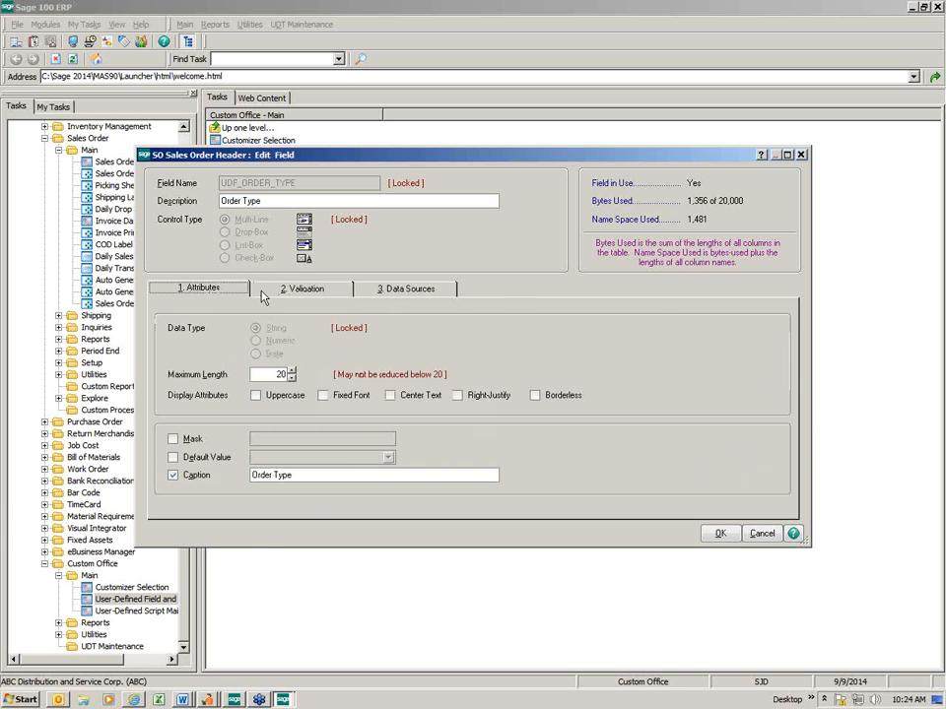
{"action": "left_click", "coordinate": [762, 534]}
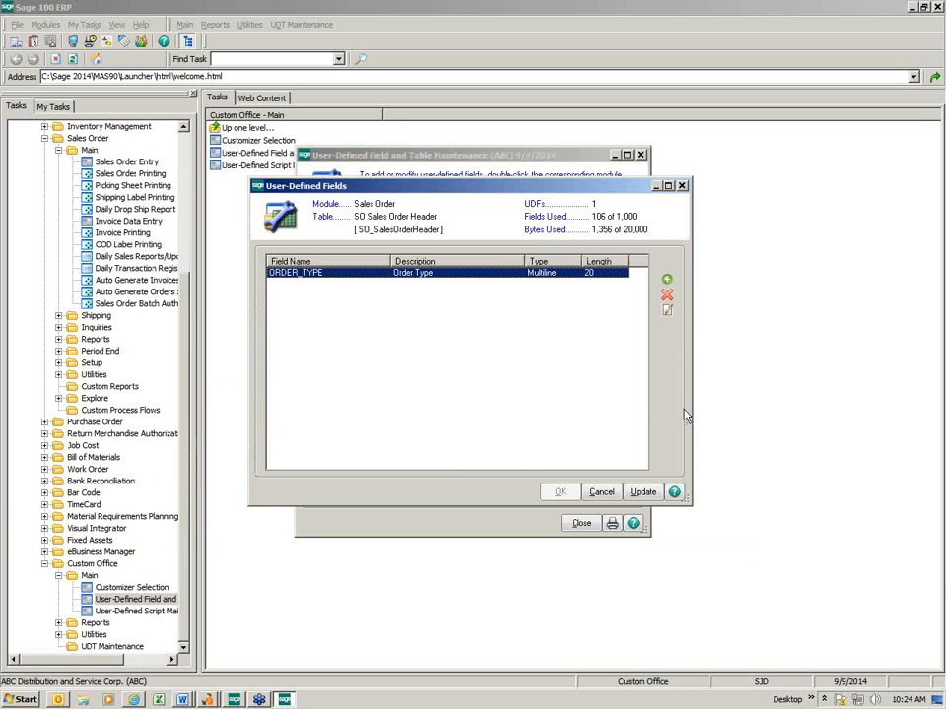
Delete the multi-line ORDER_TYPE field from the SO Sales Order Header table and run the data dictionary update.
{"action": "left_click", "coordinate": [667, 296]}
{"action": "left_click", "coordinate": [445, 262]}
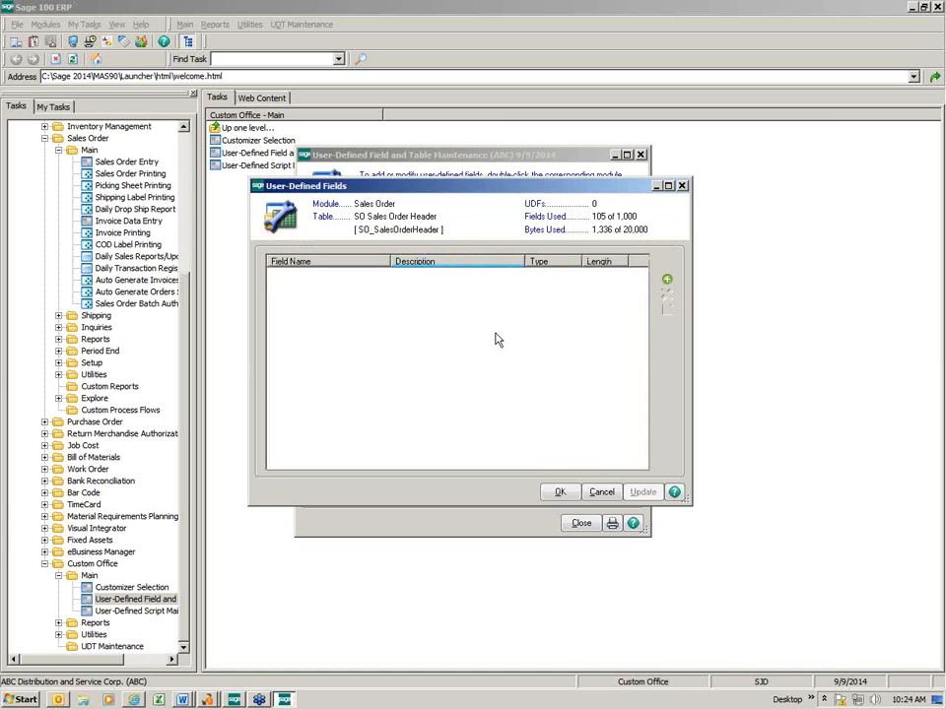
{"action": "left_click", "coordinate": [556, 492]}
{"action": "left_click", "coordinate": [442, 282]}
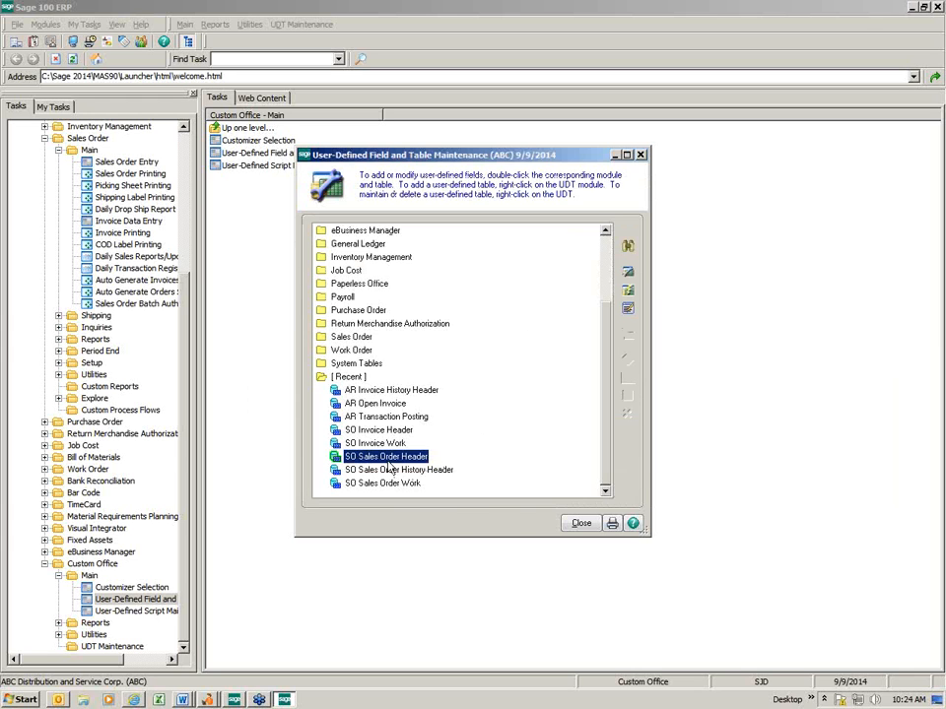
Add a new manual-entry user-defined field named ORDER_TYPE to the SO Sales Order Header table.
{"action": "right_click", "coordinate": [426, 458]}
{"action": "left_click", "coordinate": [443, 470]}
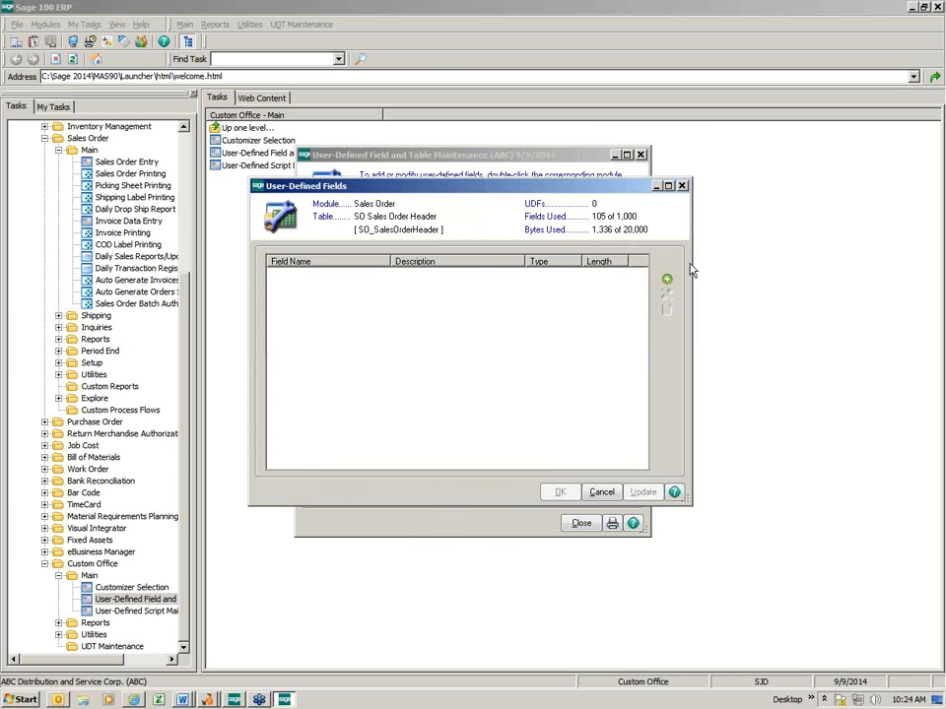
{"action": "left_click", "coordinate": [668, 280]}
{"action": "type", "text": "ORDER"}
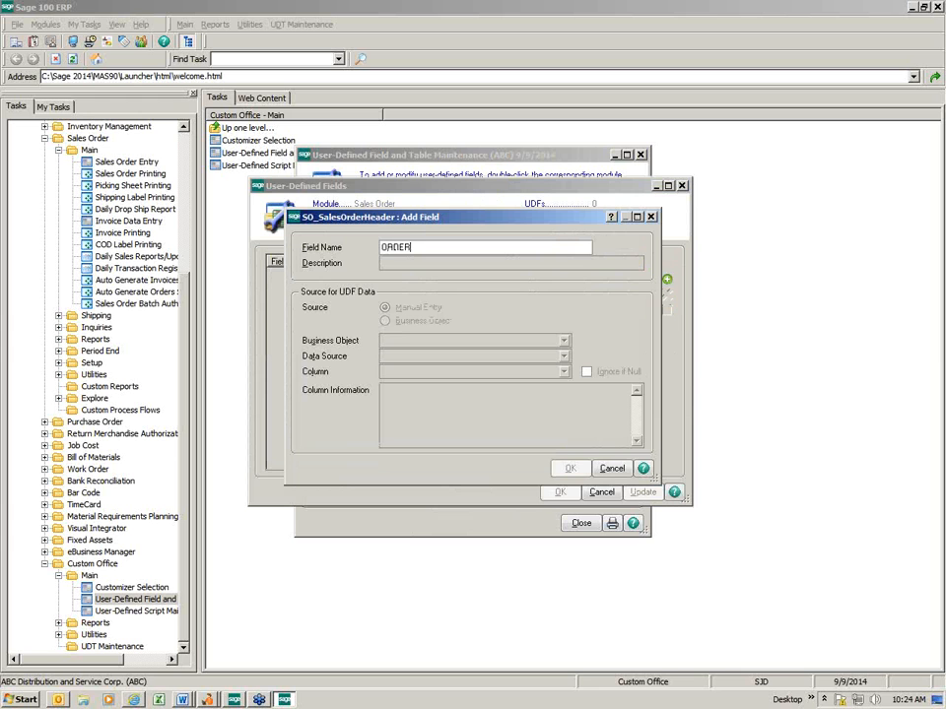
{"action": "type", "text": "_TYPE"}
{"action": "key", "text": "Tab"}
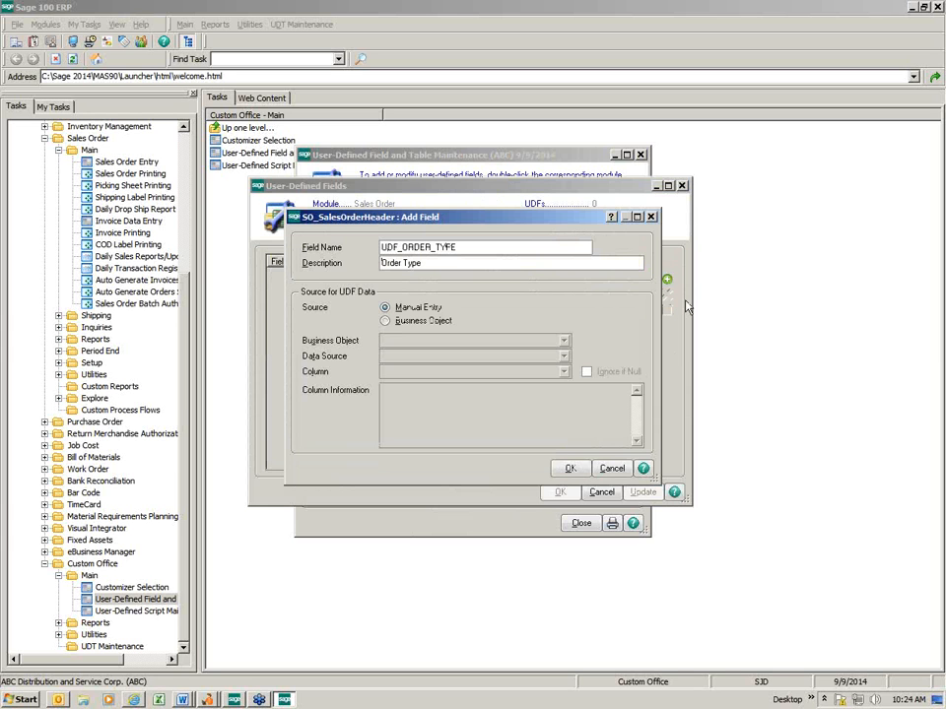
{"action": "left_click", "coordinate": [569, 468]}
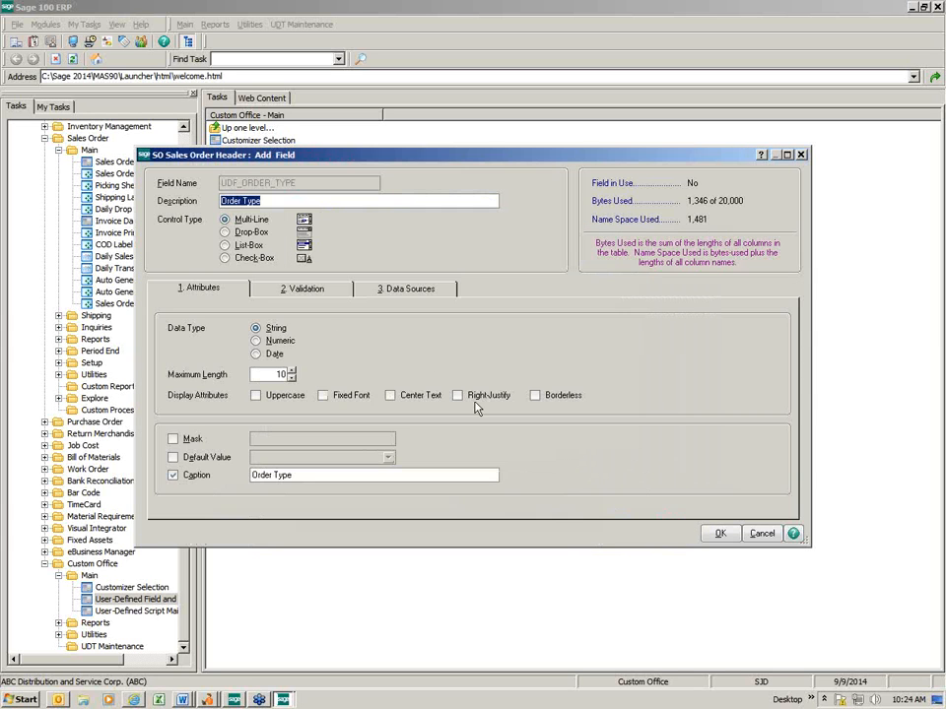
Make the new Order Type field a List-Box with a maximum length of 20.
{"action": "left_click", "coordinate": [246, 245]}
{"action": "double_click", "coordinate": [279, 374]}
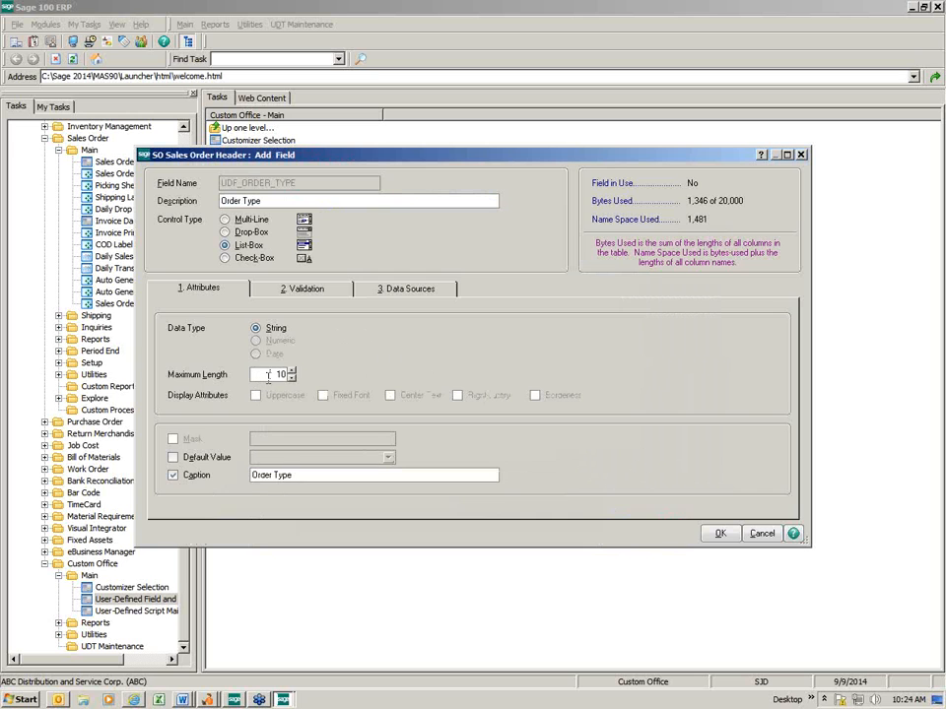
{"action": "type", "text": "20"}
Enter PHONE, WEB and FAX as the valid list values for the Order Type field.
{"action": "left_click", "coordinate": [306, 288]}
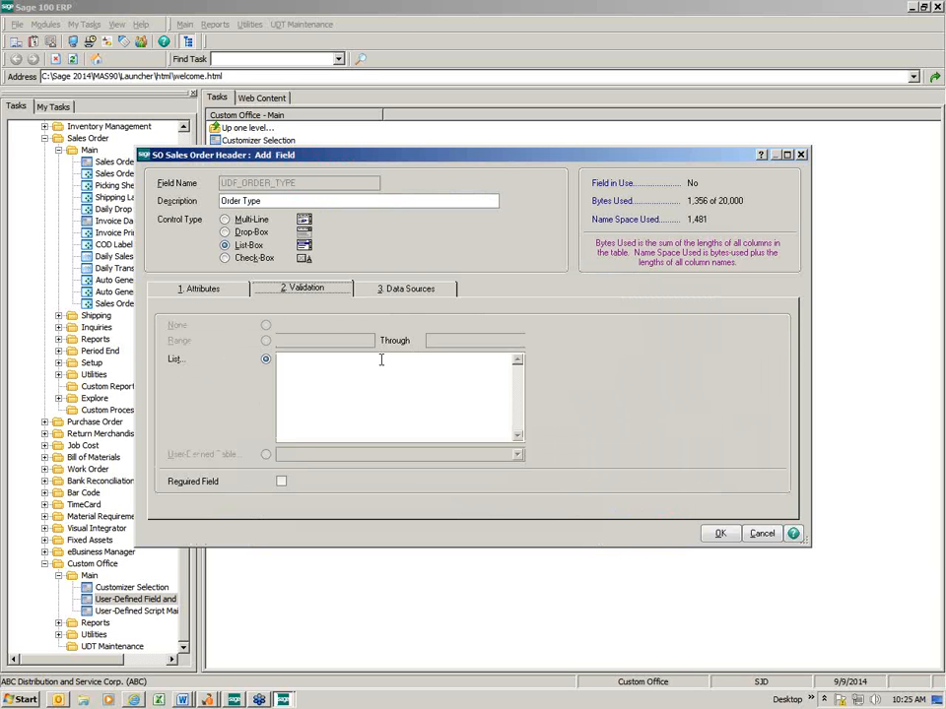
{"action": "left_click", "coordinate": [381, 360]}
{"action": "type", "text": "PHONE"}
{"action": "key", "text": "Return"}
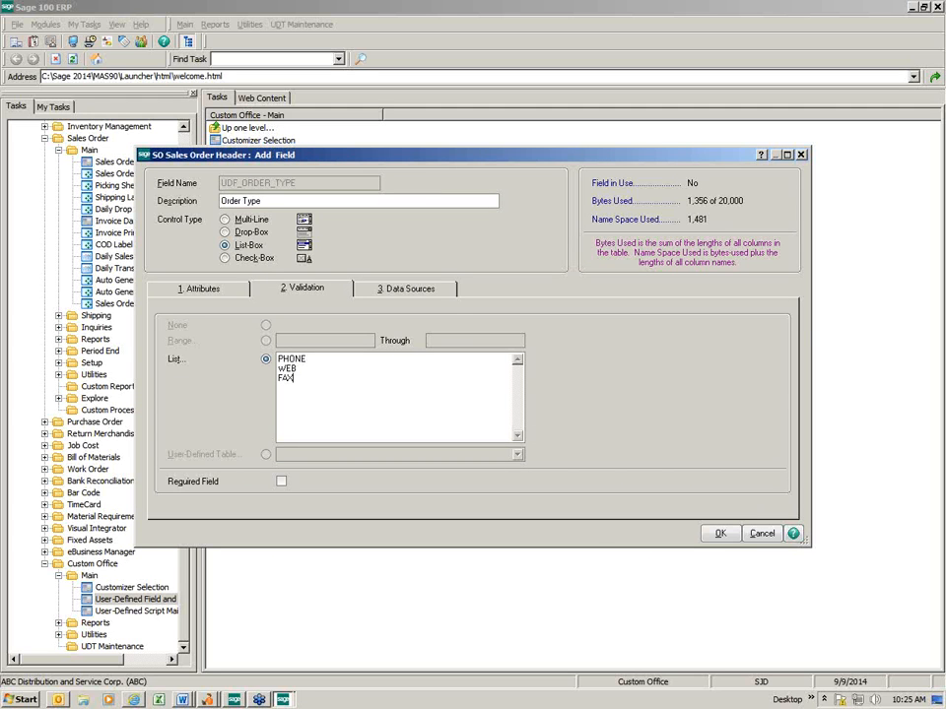
Accept the new Order Type field definition and run the update process for the SO Sales Order Header table.
{"action": "left_click", "coordinate": [718, 533]}
{"action": "left_click", "coordinate": [560, 491]}
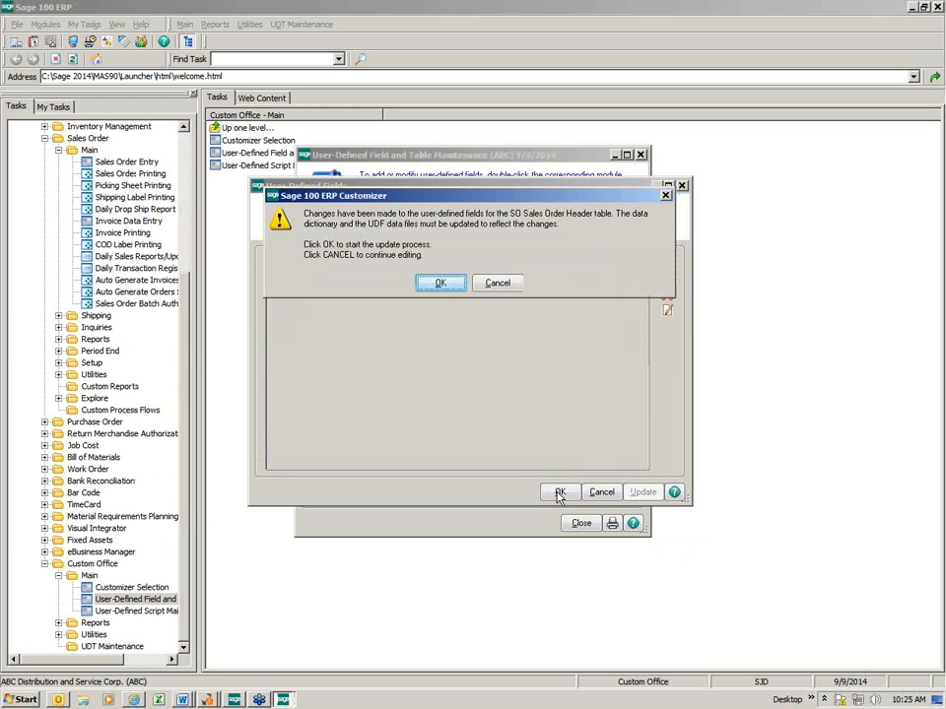
{"action": "left_click", "coordinate": [442, 283]}
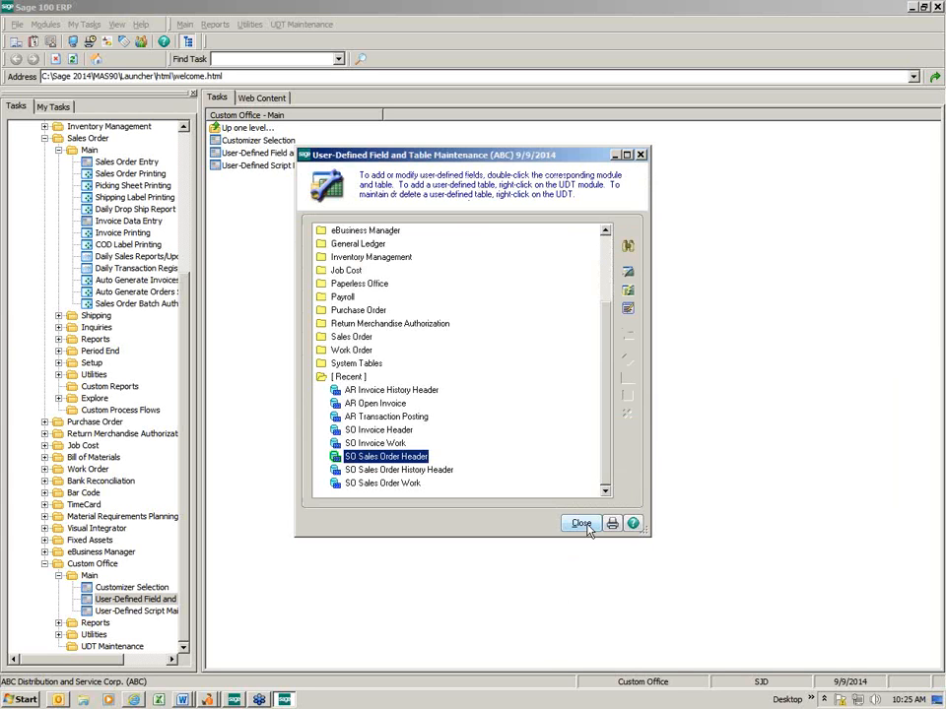
Leave field maintenance and open the already customized Sales Order Entry header panel in the Customizer.
{"action": "left_click", "coordinate": [579, 522]}
{"action": "left_click", "coordinate": [116, 162]}
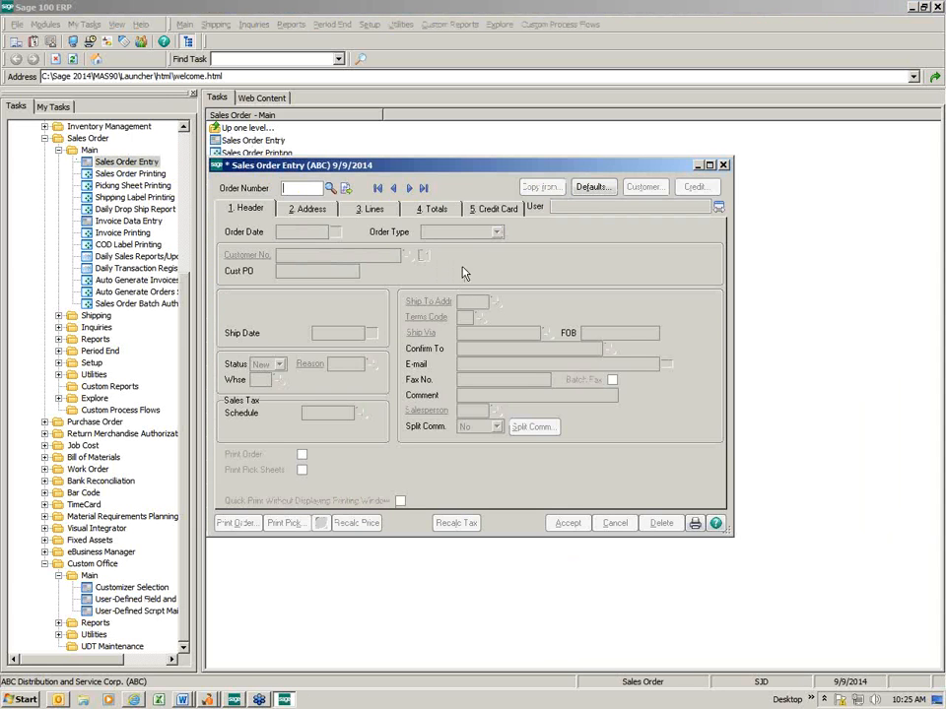
{"action": "right_click", "coordinate": [538, 234]}
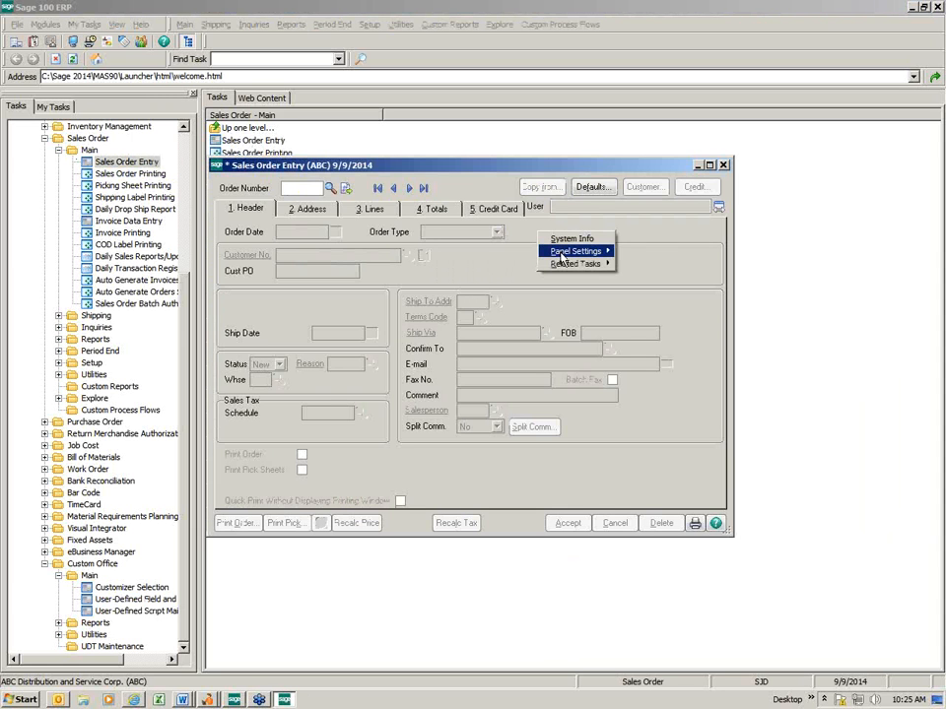
{"action": "mouse_move", "coordinate": [587, 251]}
{"action": "left_click", "coordinate": [647, 251]}
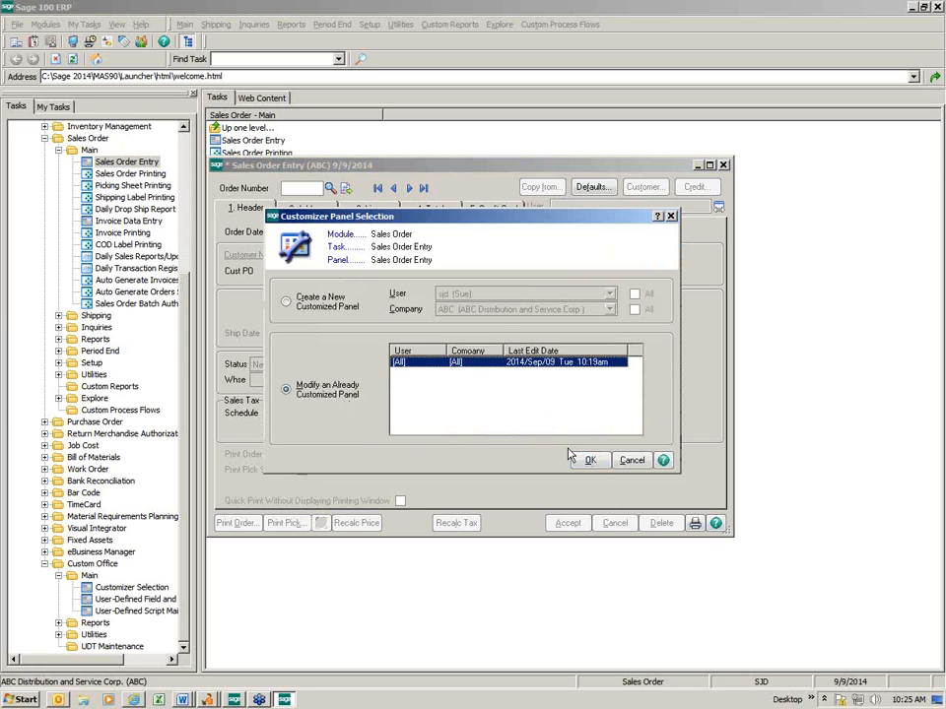
{"action": "left_click", "coordinate": [594, 463]}
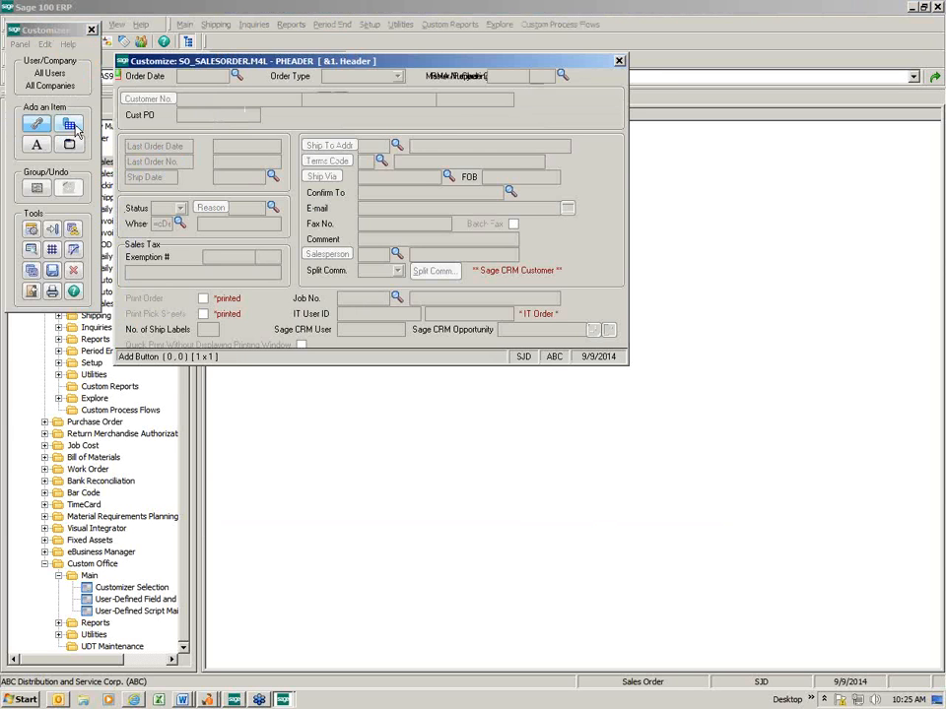
Place UDF_ORDER_TYPE at about column 61, row 4.5, sized about 20 x 1.25, above the Ship To fields, and save the panel.
{"action": "left_click", "coordinate": [69, 124]}
{"action": "left_click_drag", "start_coordinate": [430, 109], "coordinate": [538, 137]}
{"action": "left_click", "coordinate": [313, 174]}
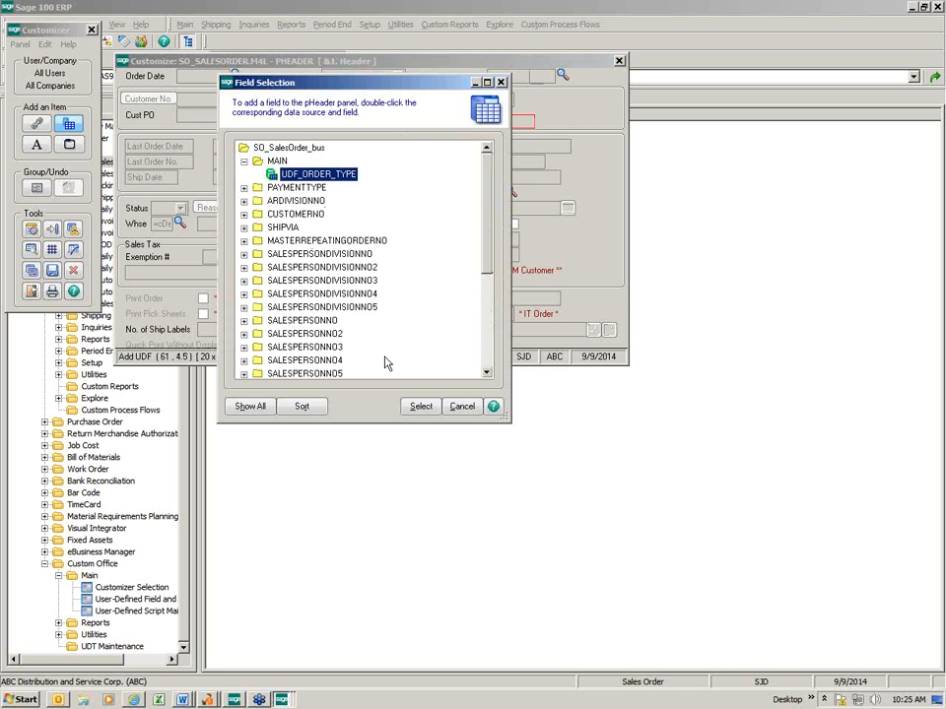
{"action": "left_click", "coordinate": [418, 406]}
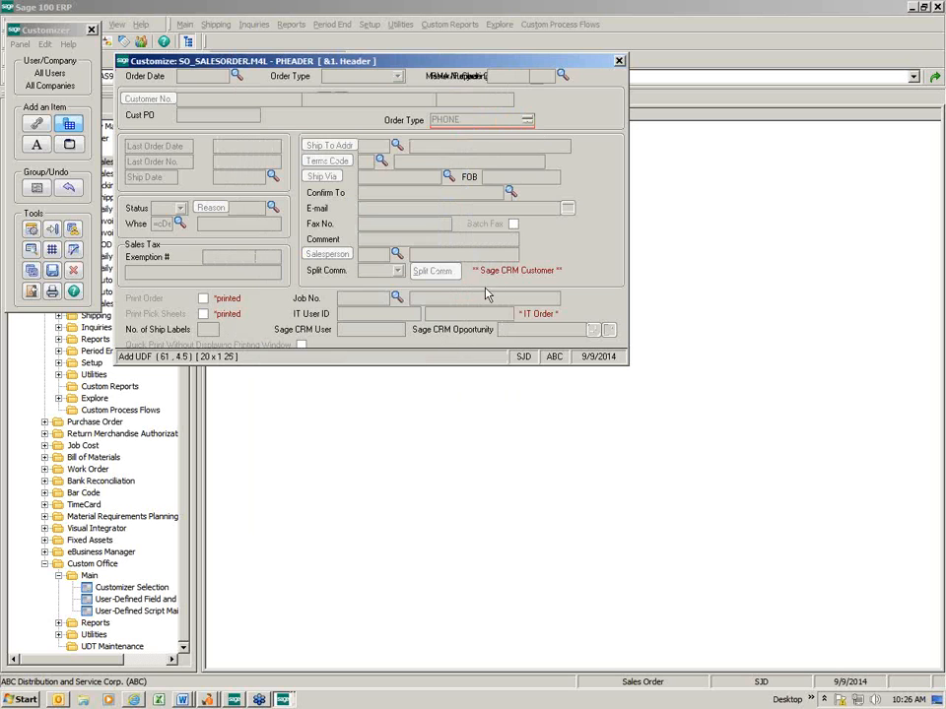
{"action": "left_click", "coordinate": [52, 270]}
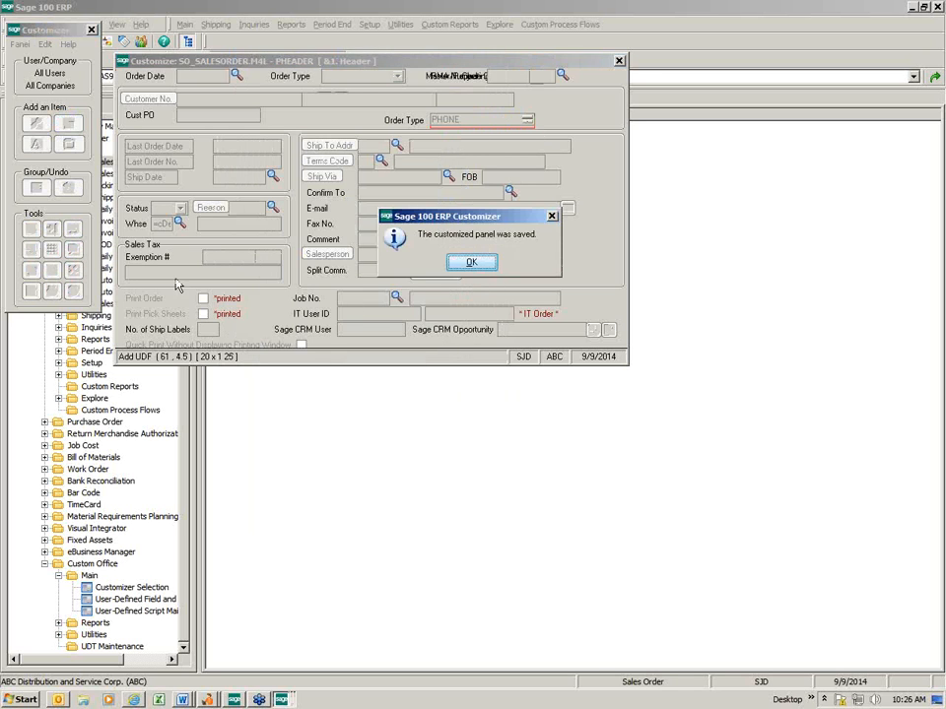
Leave the Customizer and bring up an existing repeating order in Sales Order Entry.
{"action": "left_click", "coordinate": [476, 266]}
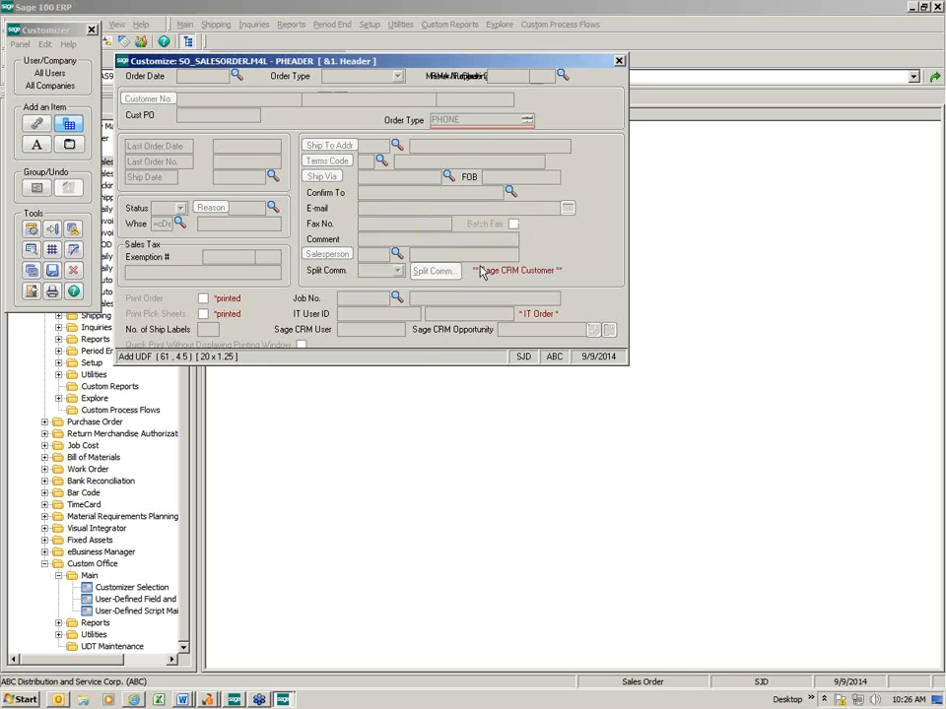
{"action": "left_click", "coordinate": [619, 61]}
{"action": "left_click", "coordinate": [476, 58]}
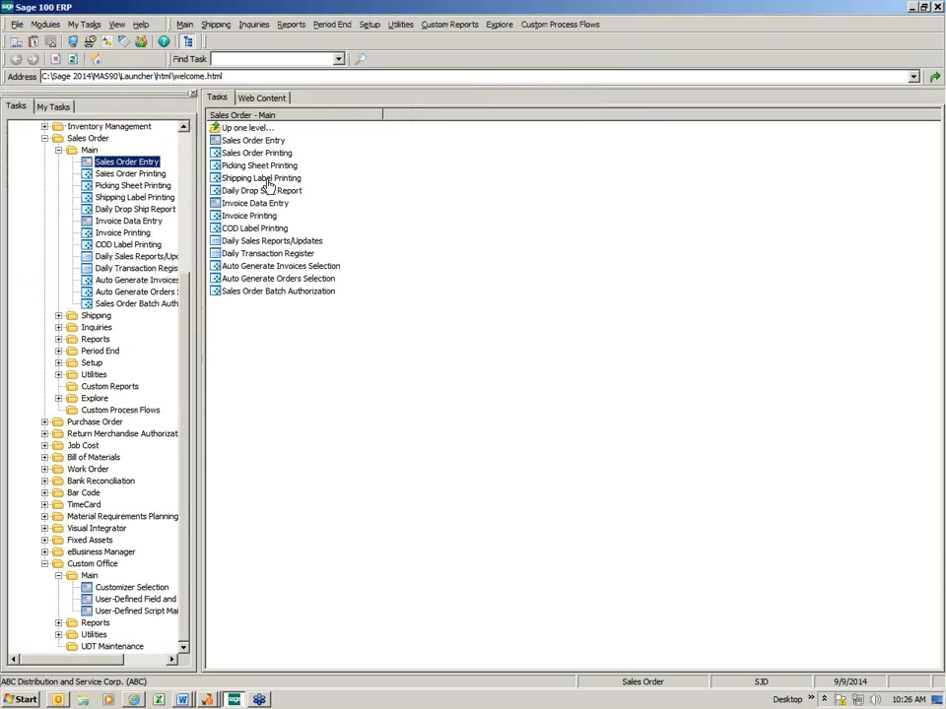
{"action": "double_click", "coordinate": [255, 140]}
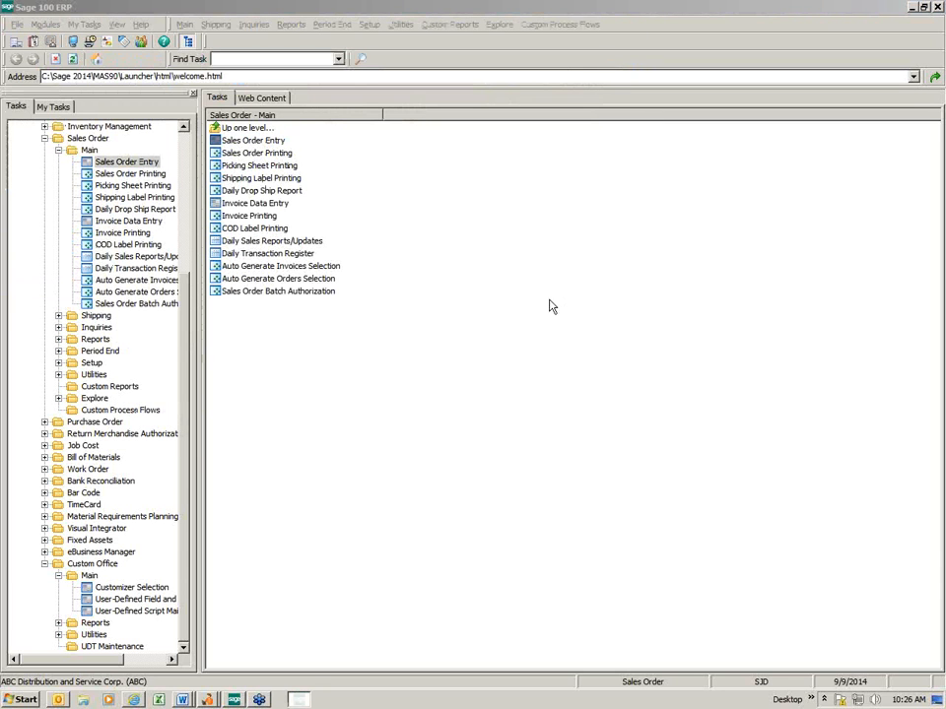
{"action": "left_click", "coordinate": [409, 188]}
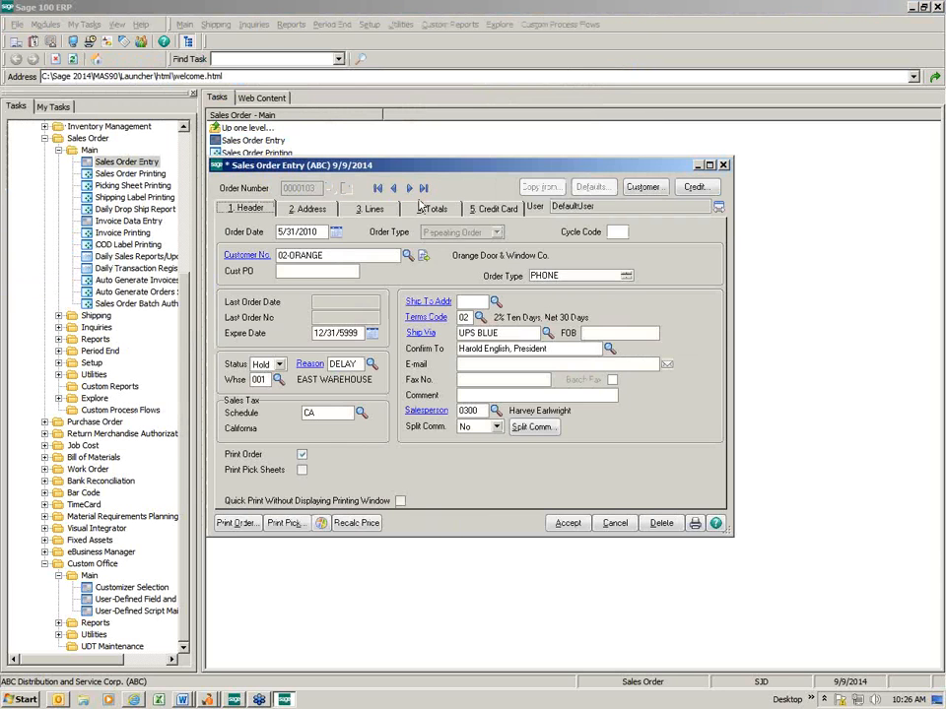
Cycle through the custom Order Type values on the existing order, leave it at PHONE, and accept the order.
{"action": "left_click", "coordinate": [626, 278]}
{"action": "left_click", "coordinate": [626, 279]}
{"action": "left_click", "coordinate": [627, 277]}
{"action": "left_click", "coordinate": [627, 277]}
{"action": "left_click", "coordinate": [627, 279]}
{"action": "left_click", "coordinate": [628, 279]}
{"action": "left_click", "coordinate": [627, 277]}
{"action": "left_click", "coordinate": [627, 277]}
{"action": "left_click", "coordinate": [562, 281]}
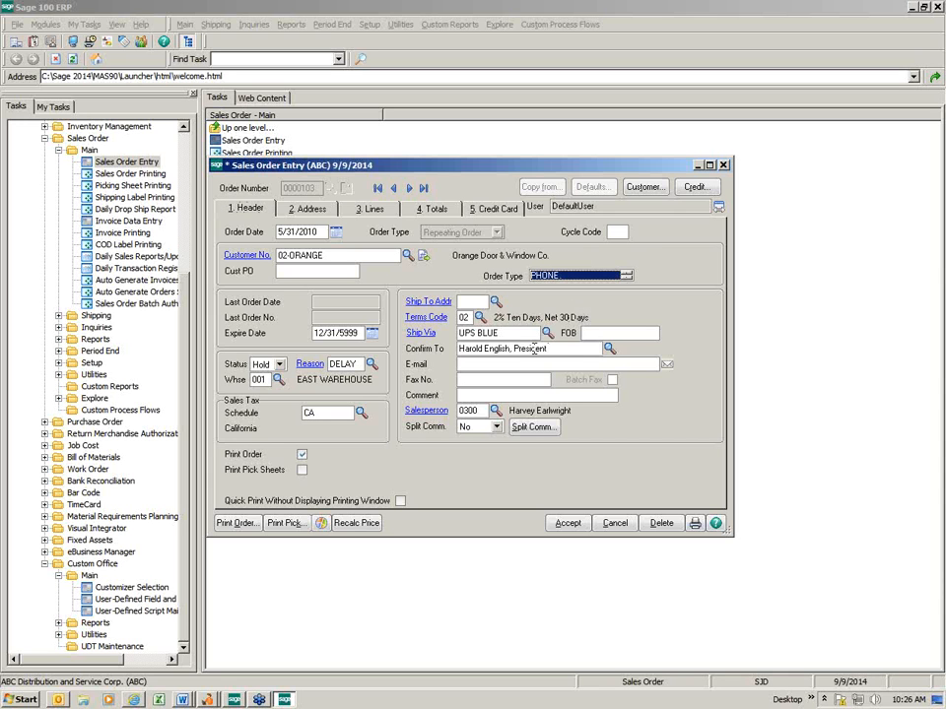
{"action": "left_click", "coordinate": [568, 522]}
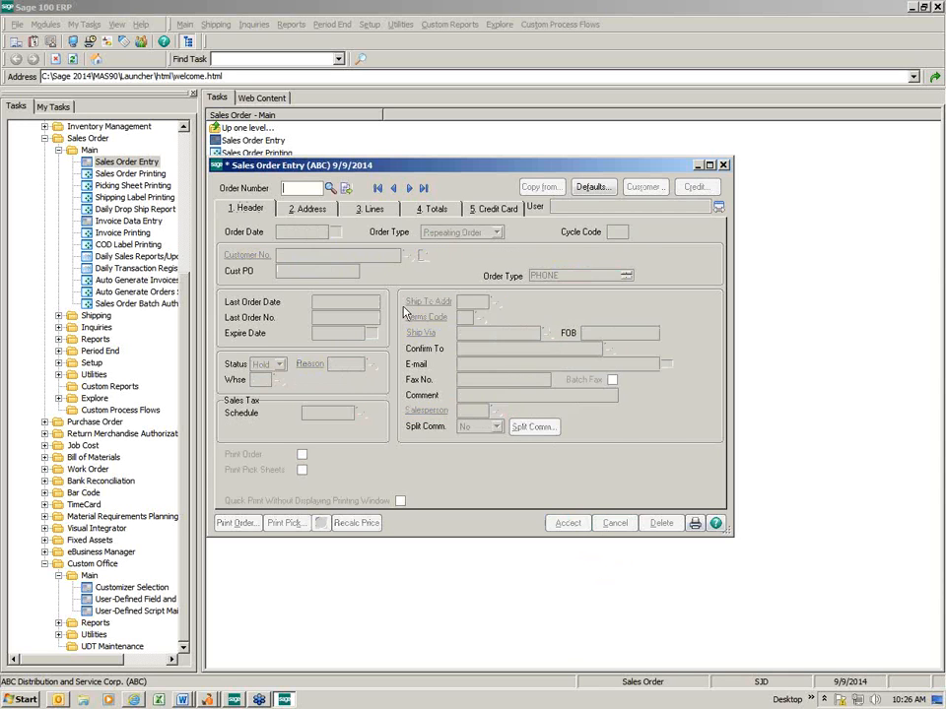
Start a new sales order for American Business Futures and set its custom Order Type to WEB.
{"action": "left_click", "coordinate": [346, 188]}
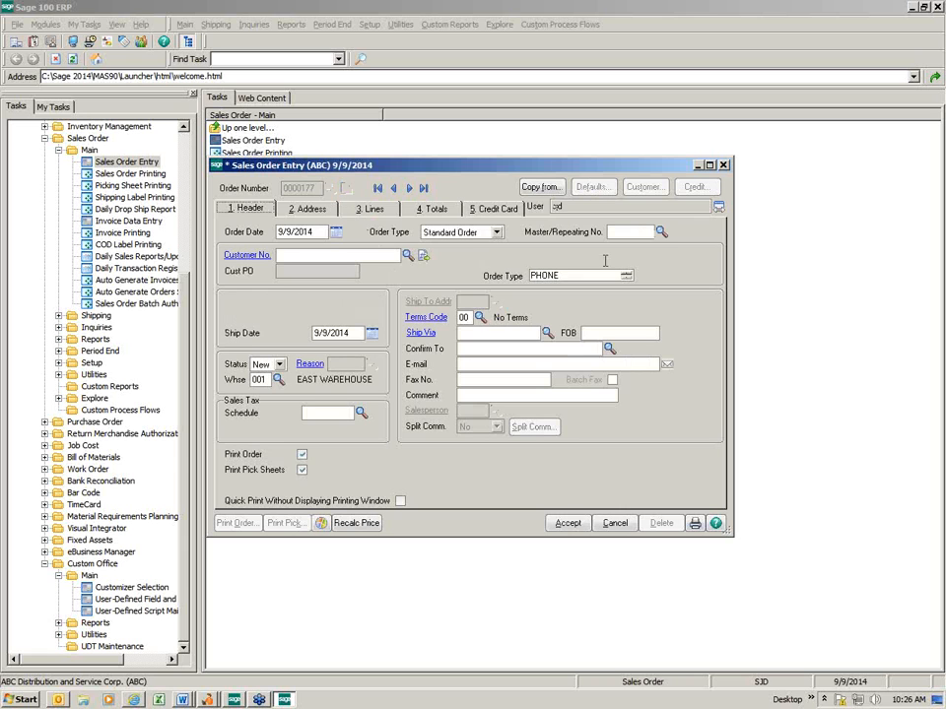
{"action": "left_click", "coordinate": [407, 257]}
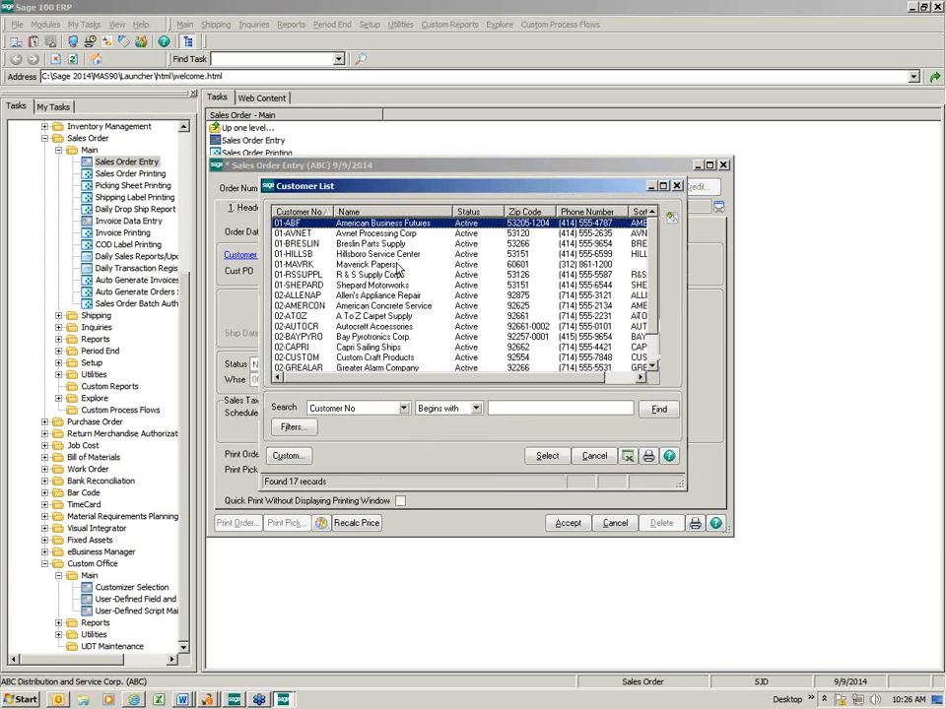
{"action": "double_click", "coordinate": [430, 223]}
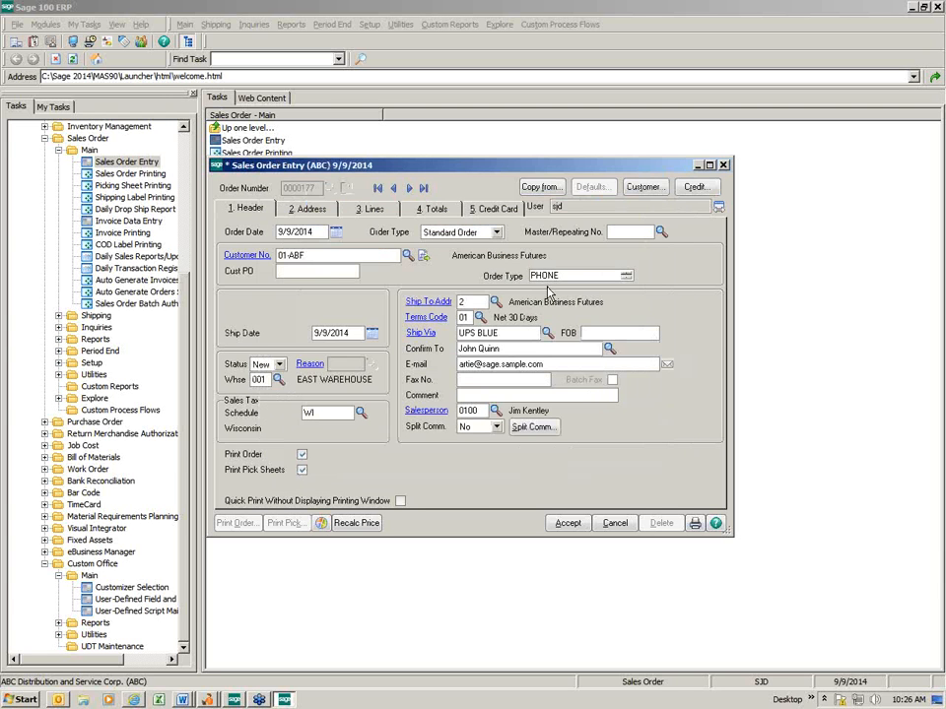
{"action": "left_click", "coordinate": [626, 279]}
{"action": "left_click", "coordinate": [589, 278]}
Add an order line for item 1001-HON-H252 with an ordered quantity of 1.
{"action": "left_click", "coordinate": [380, 210]}
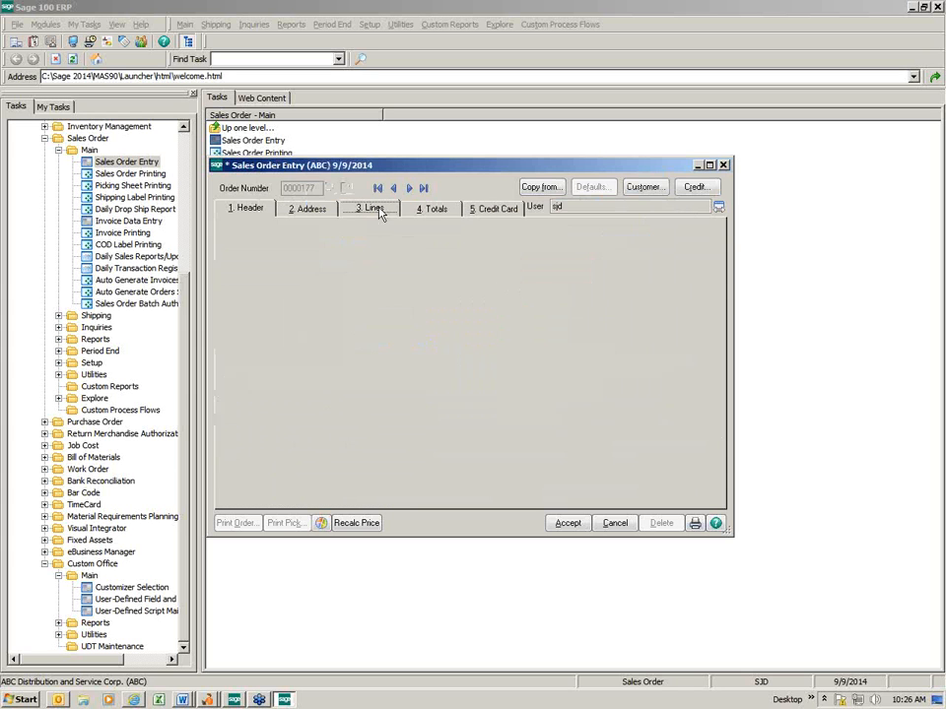
{"action": "left_click", "coordinate": [329, 281]}
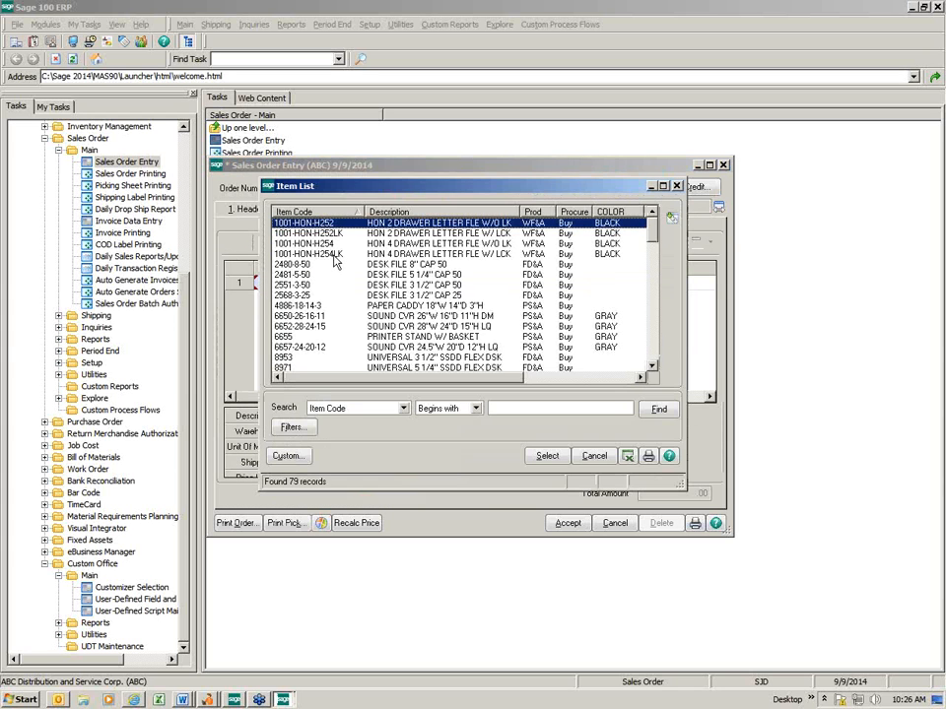
{"action": "key", "text": "Return"}
{"action": "type", "text": "1"}
{"action": "key", "text": "Tab"}
{"action": "key", "text": "Tab"}
{"action": "key", "text": "Tab"}
{"action": "key", "text": "Tab"}
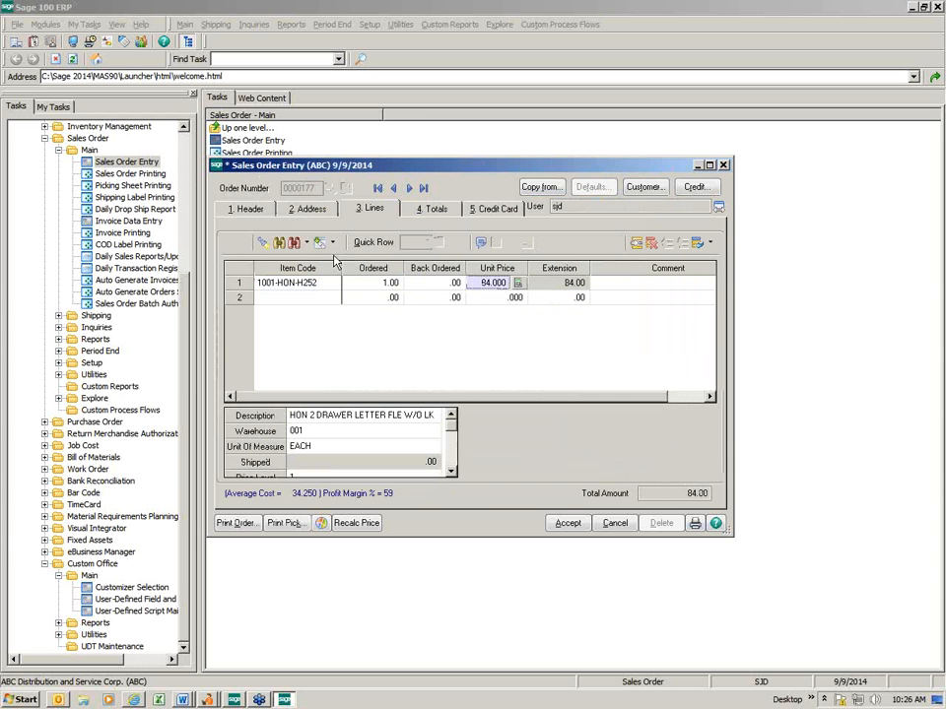
Go to the new sales order's totals, accept the order, and leave Sales Order Entry.
{"action": "left_click", "coordinate": [440, 209]}
{"action": "left_click", "coordinate": [568, 523]}
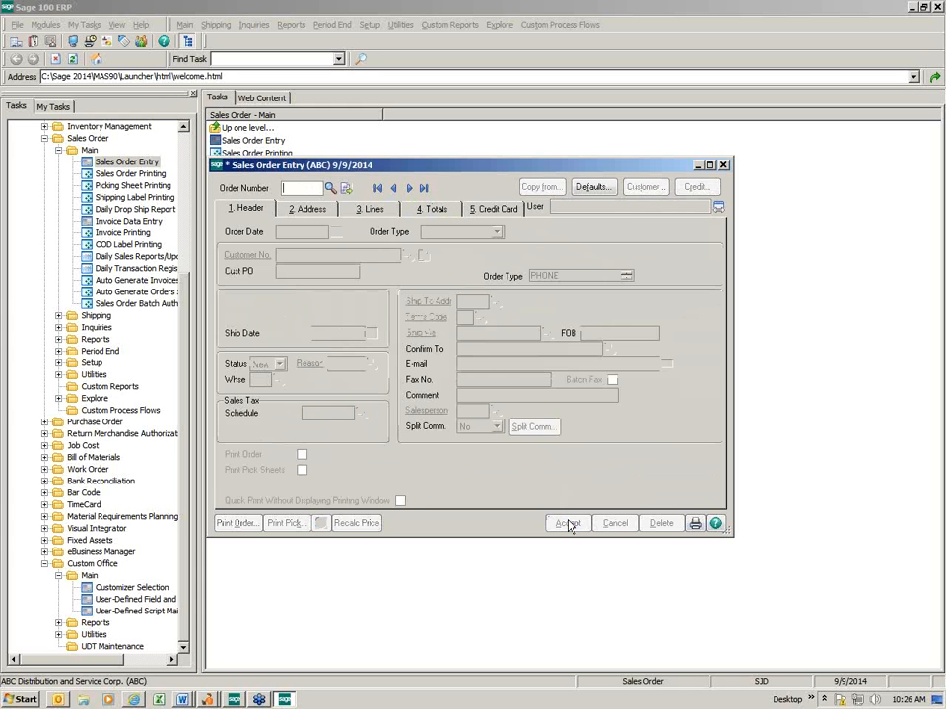
{"action": "left_click", "coordinate": [724, 165]}
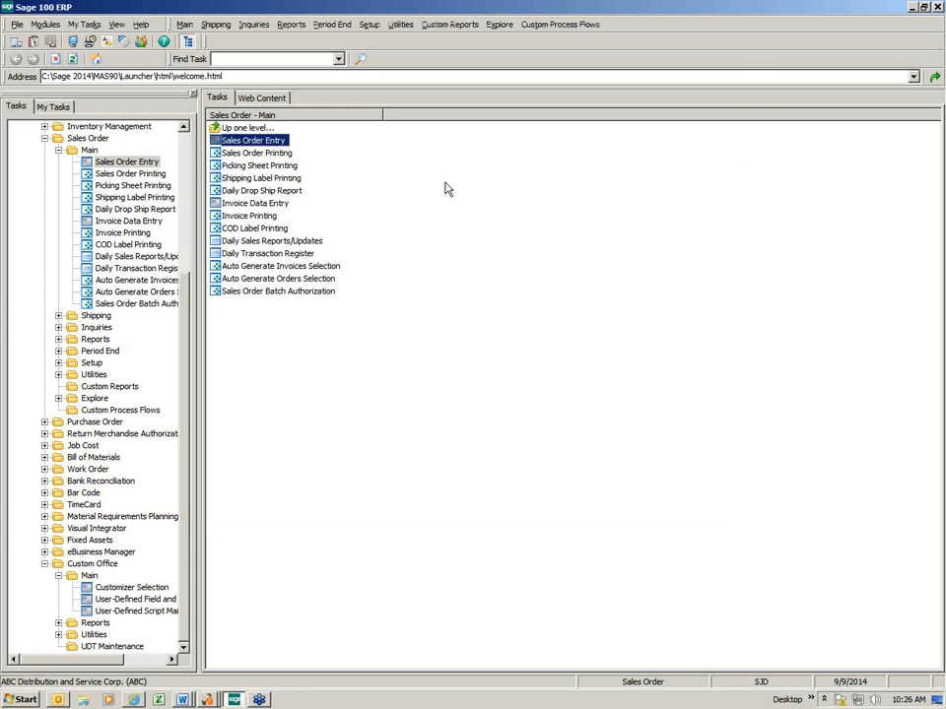
Open S/O Invoice Data Entry and load its already customized header panel for all users and companies in the Customizer.
{"action": "left_click", "coordinate": [255, 204]}
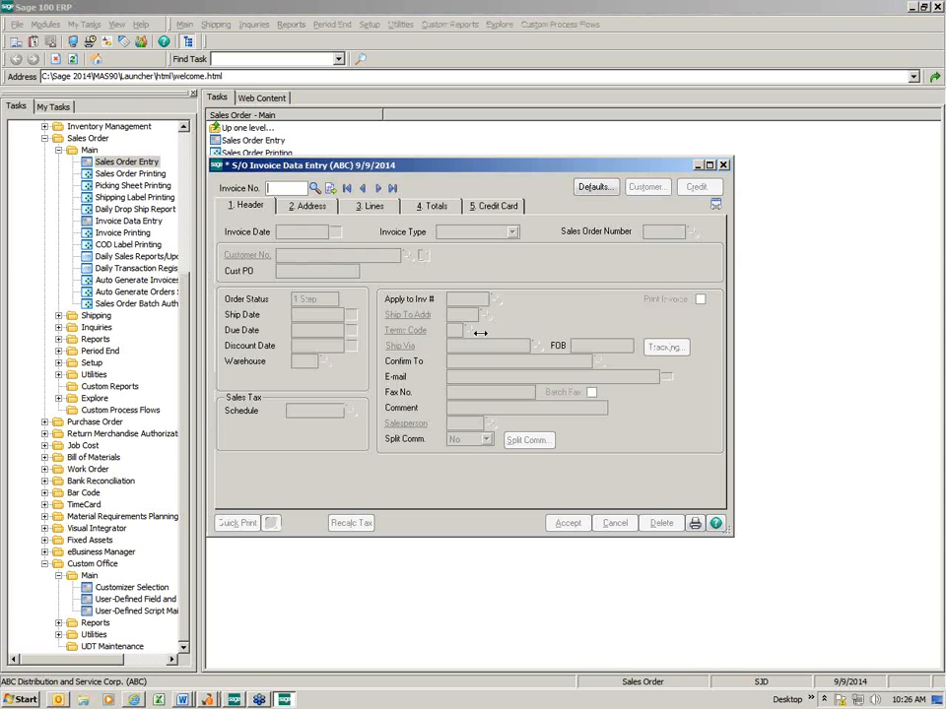
{"action": "right_click", "coordinate": [550, 267]}
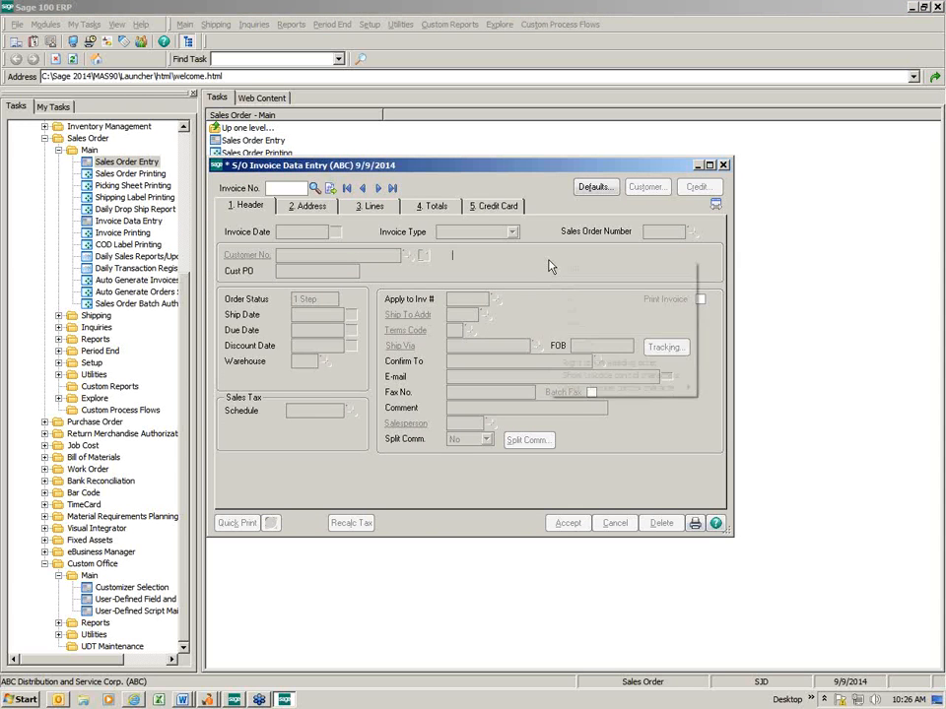
{"action": "left_click", "coordinate": [531, 201]}
{"action": "right_click", "coordinate": [523, 188]}
{"action": "mouse_move", "coordinate": [583, 209]}
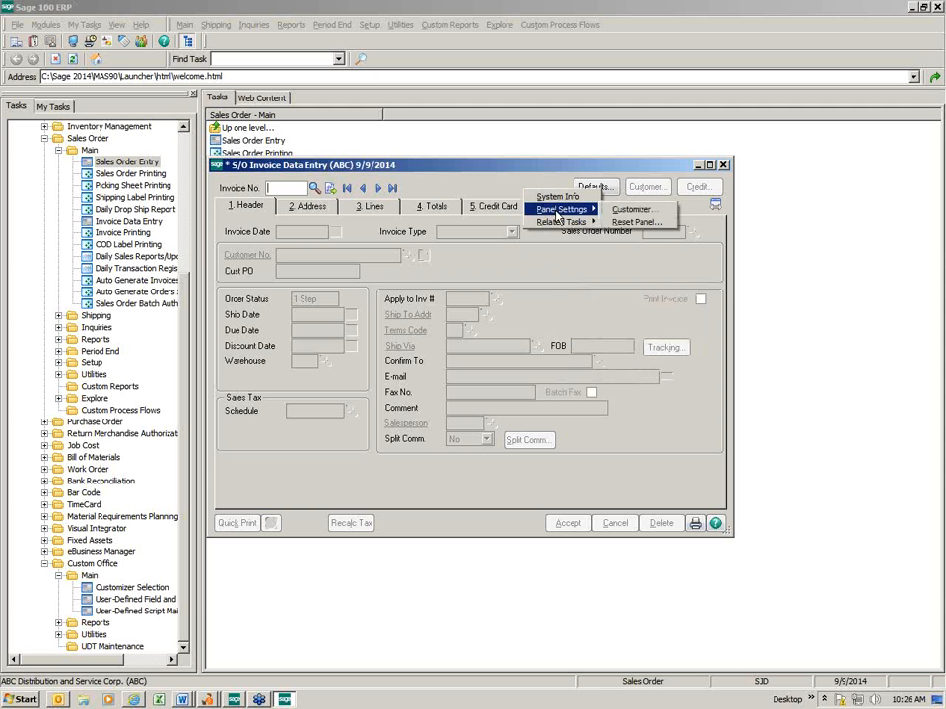
{"action": "left_click", "coordinate": [614, 210]}
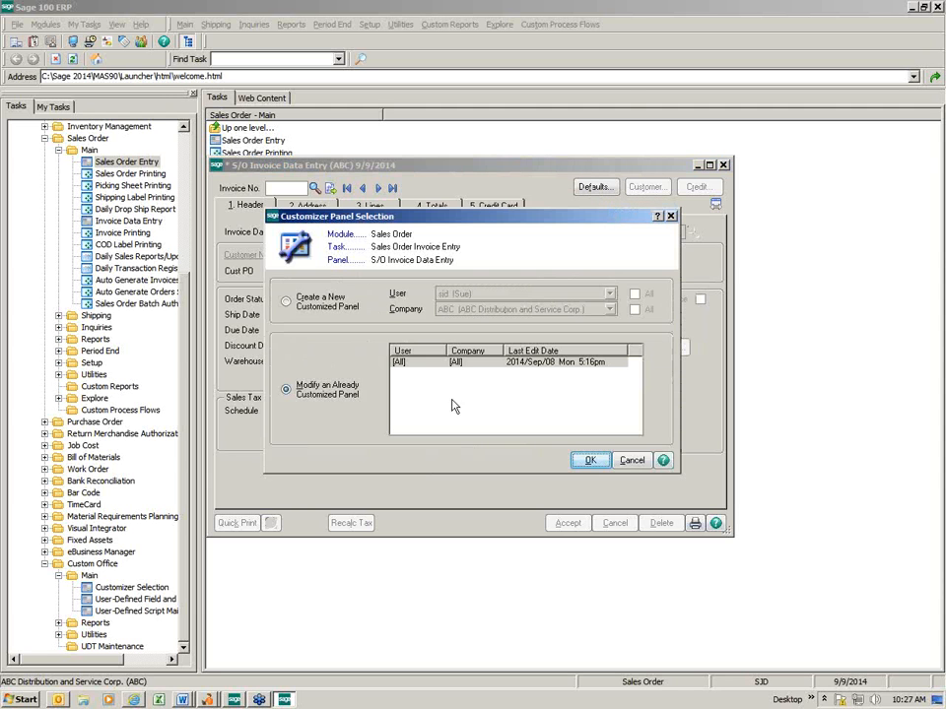
{"action": "left_click", "coordinate": [588, 461]}
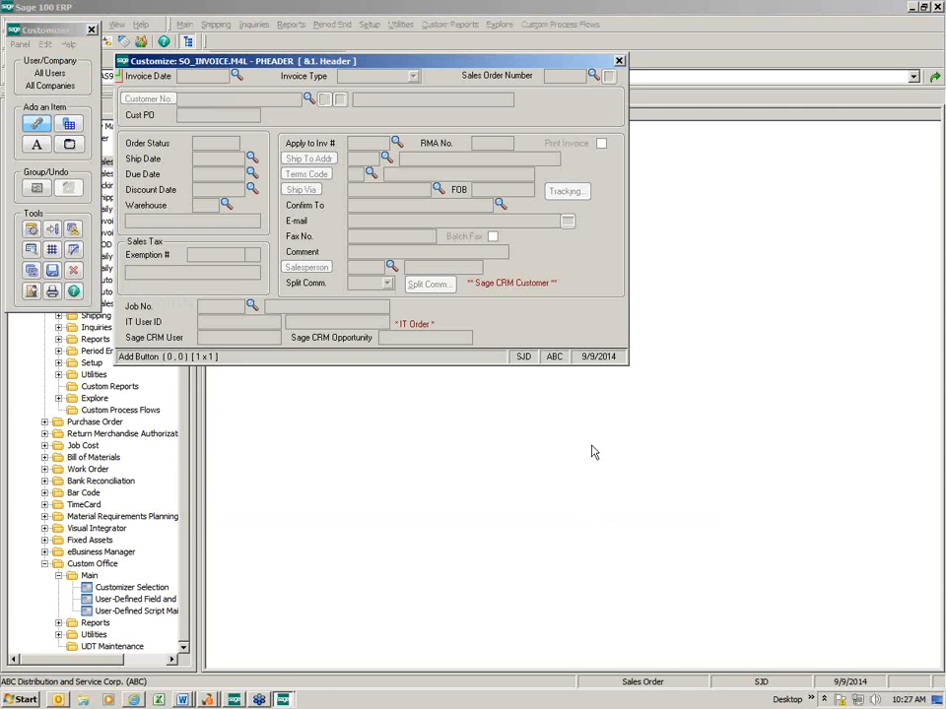
Place UDF_ORDER_TYPE at about column 62, row 4.25, sized about 20 x 0.75, above the Apply to Inv # row, and save the panel.
{"action": "left_click", "coordinate": [67, 128]}
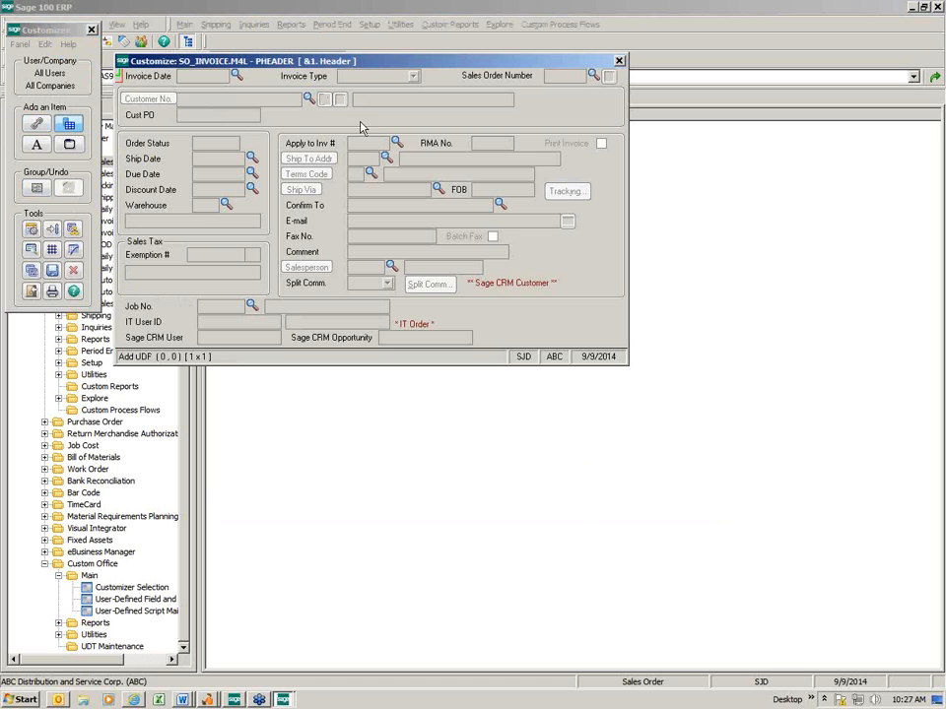
{"action": "left_click_drag", "start_coordinate": [434, 108], "coordinate": [545, 127]}
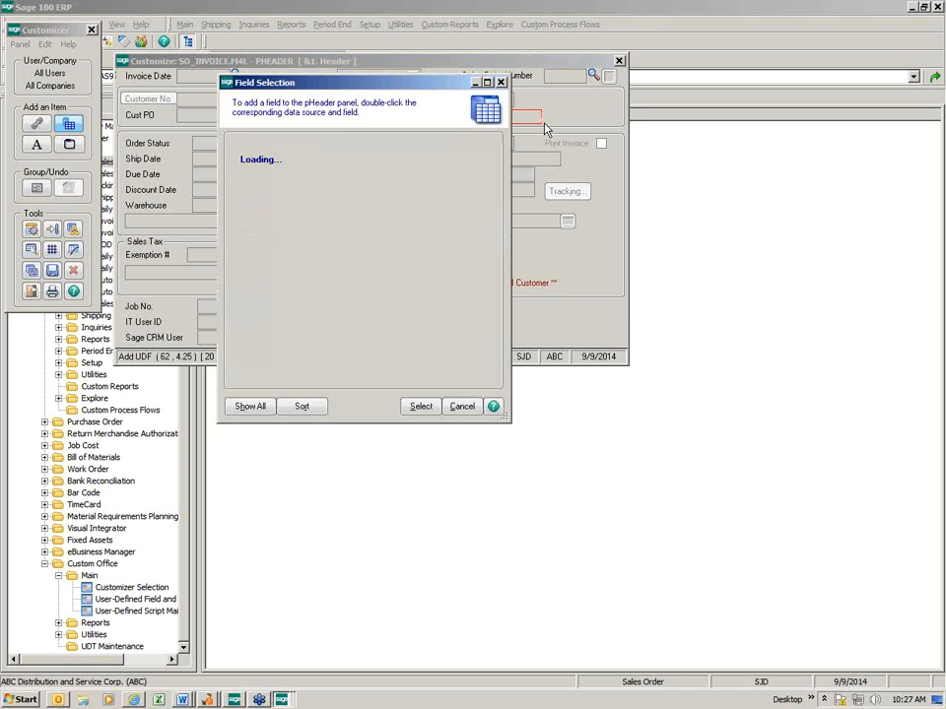
{"action": "left_click", "coordinate": [318, 174]}
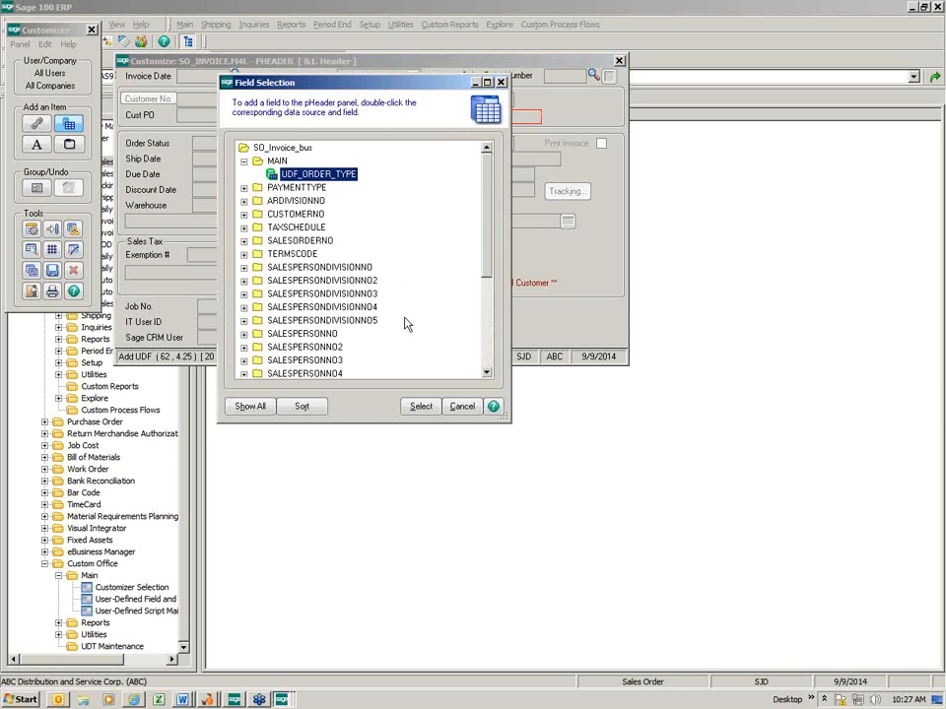
{"action": "left_click", "coordinate": [421, 405]}
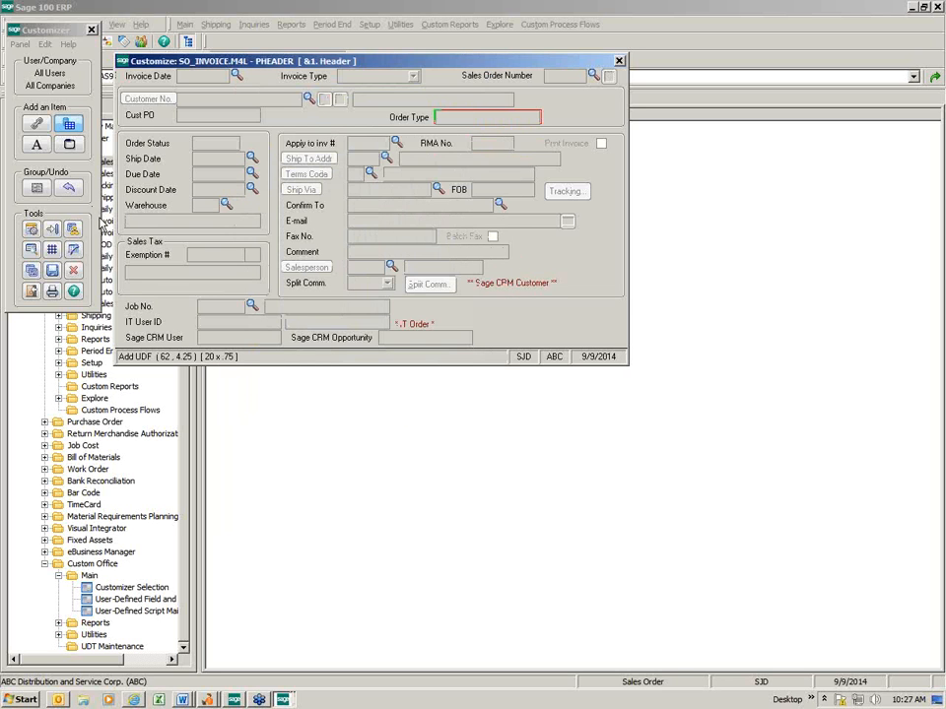
{"action": "left_click", "coordinate": [53, 271]}
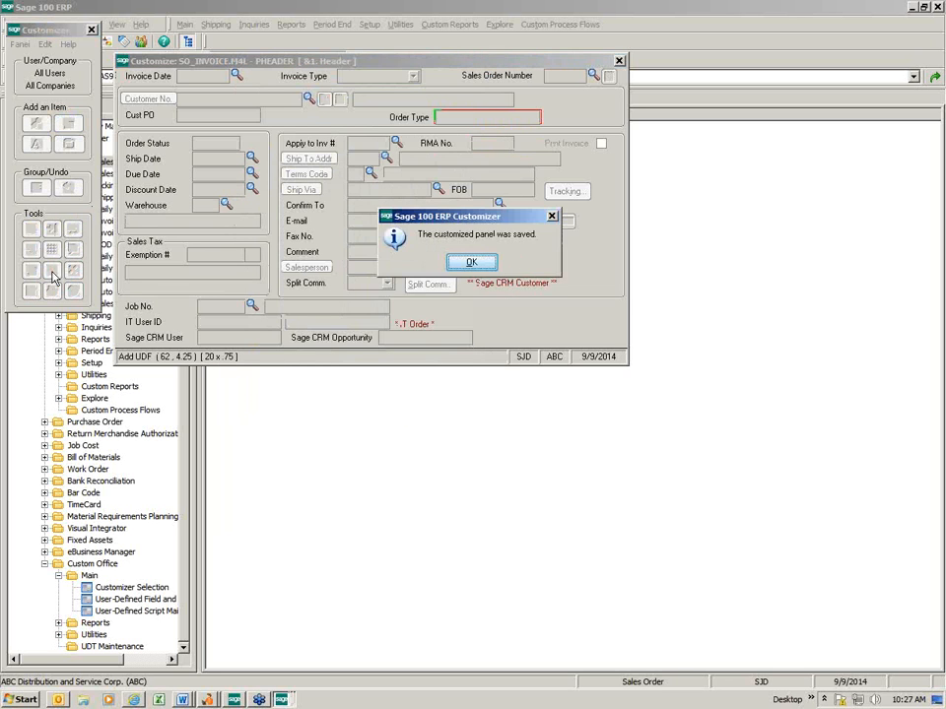
{"action": "left_click", "coordinate": [473, 262]}
Leave the Customizer and start a new invoice from the American Business Futures sales order dated 9/9/2014.
{"action": "left_click", "coordinate": [620, 62]}
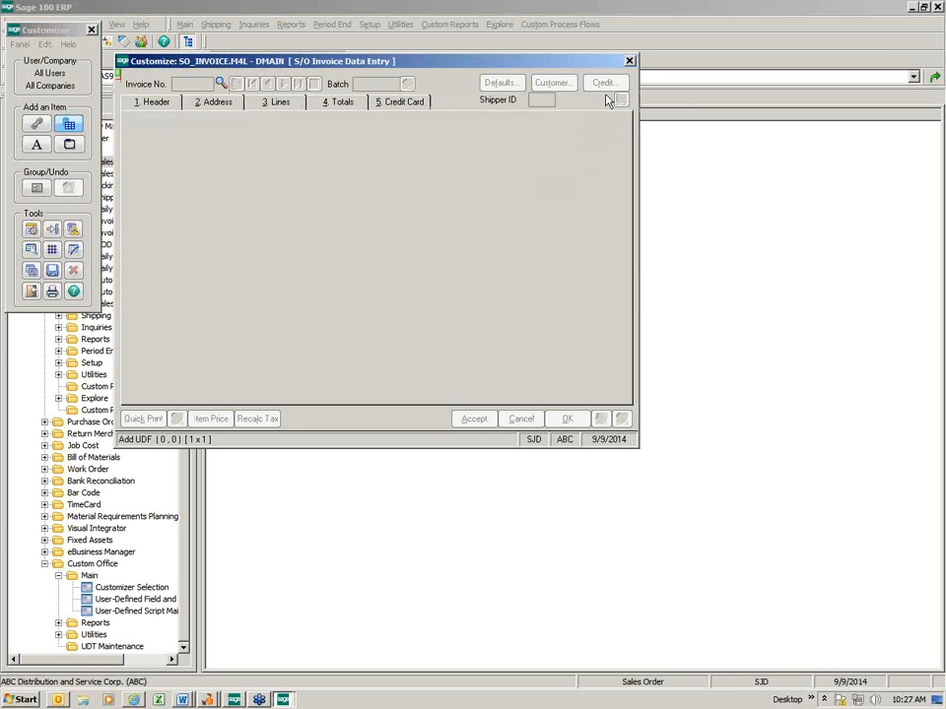
{"action": "left_click", "coordinate": [627, 63]}
{"action": "double_click", "coordinate": [261, 207]}
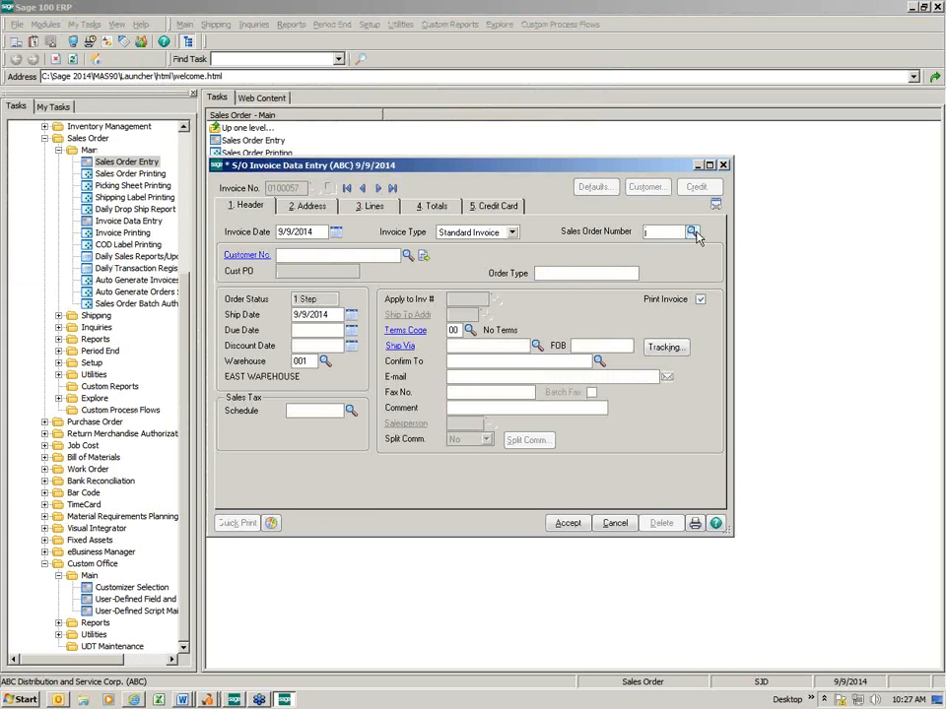
{"action": "left_click", "coordinate": [693, 230]}
{"action": "scroll", "coordinate": [675, 246], "scroll_direction": "down", "scroll_amount": 2}
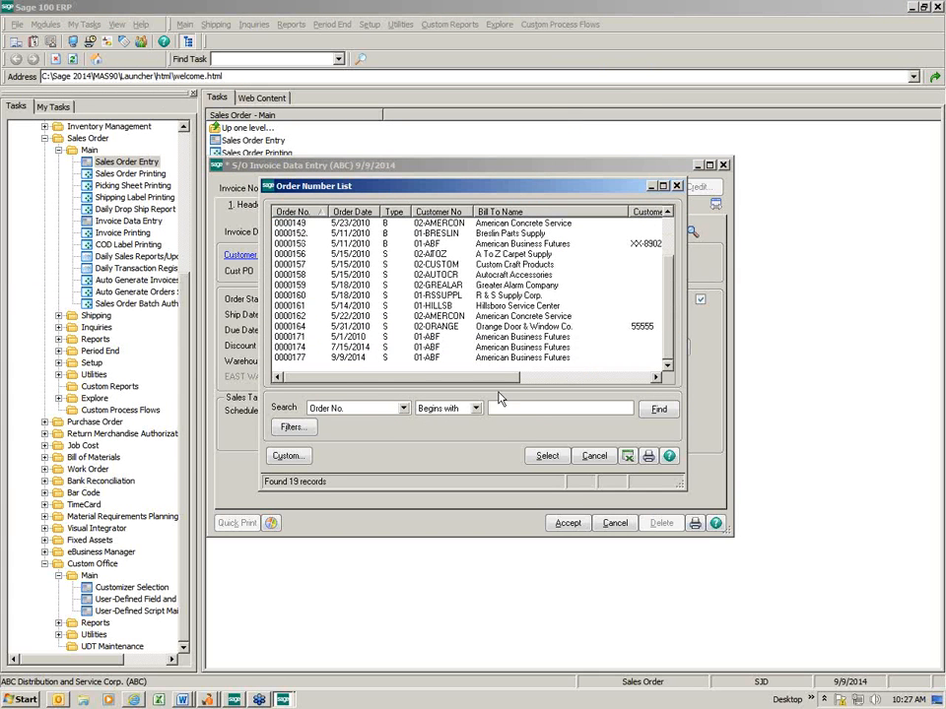
{"action": "left_click", "coordinate": [352, 361]}
{"action": "double_click", "coordinate": [352, 361]}
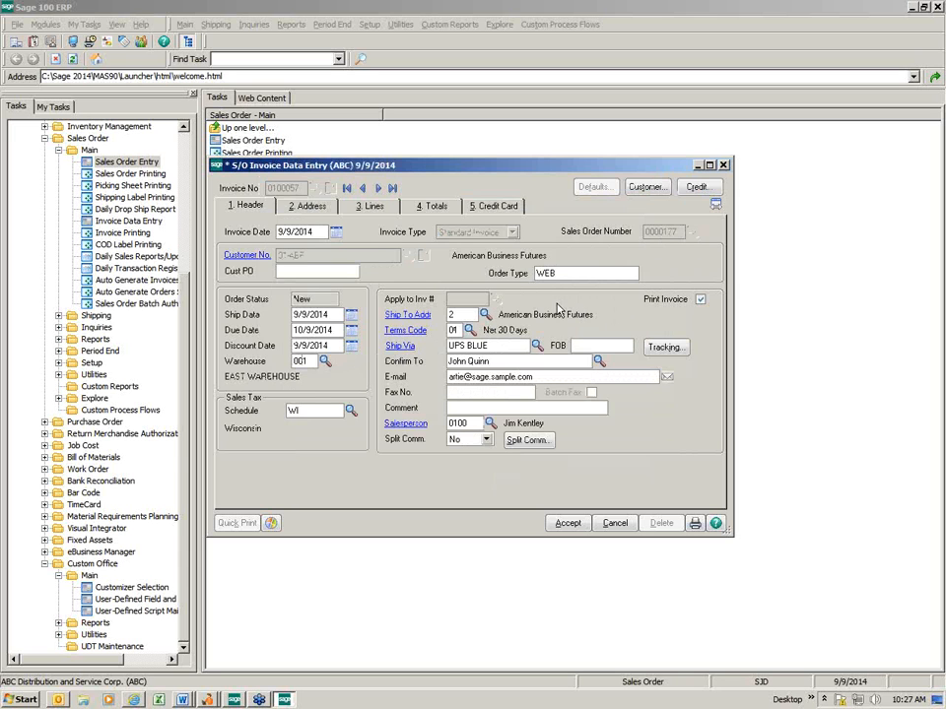
Ship the complete sales order on the invoice lines and accept the invoice from its totals.
{"action": "left_click", "coordinate": [371, 206]}
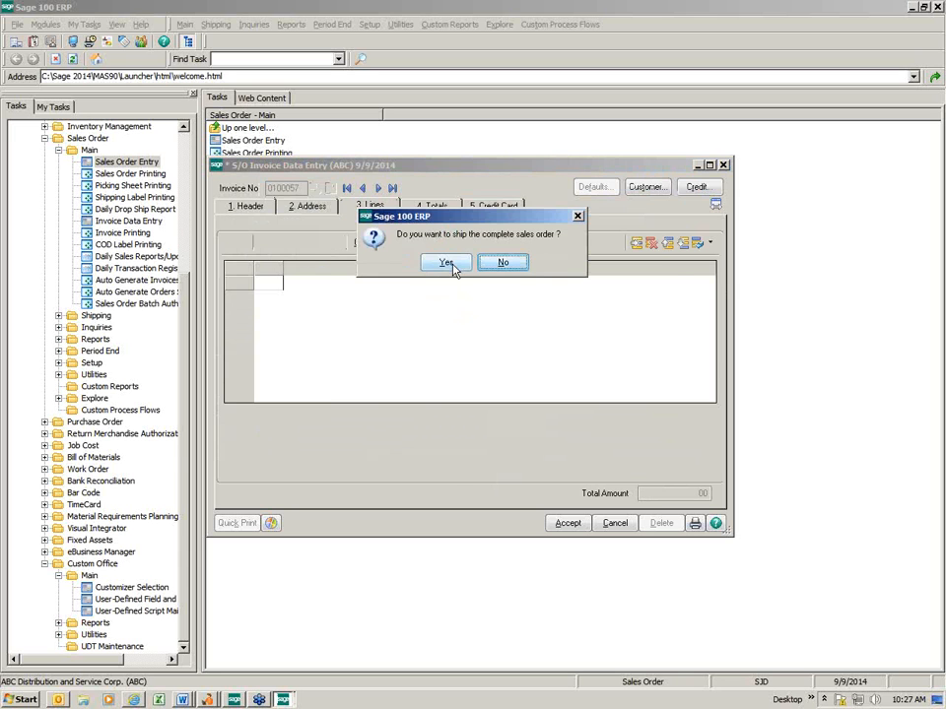
{"action": "left_click", "coordinate": [446, 263]}
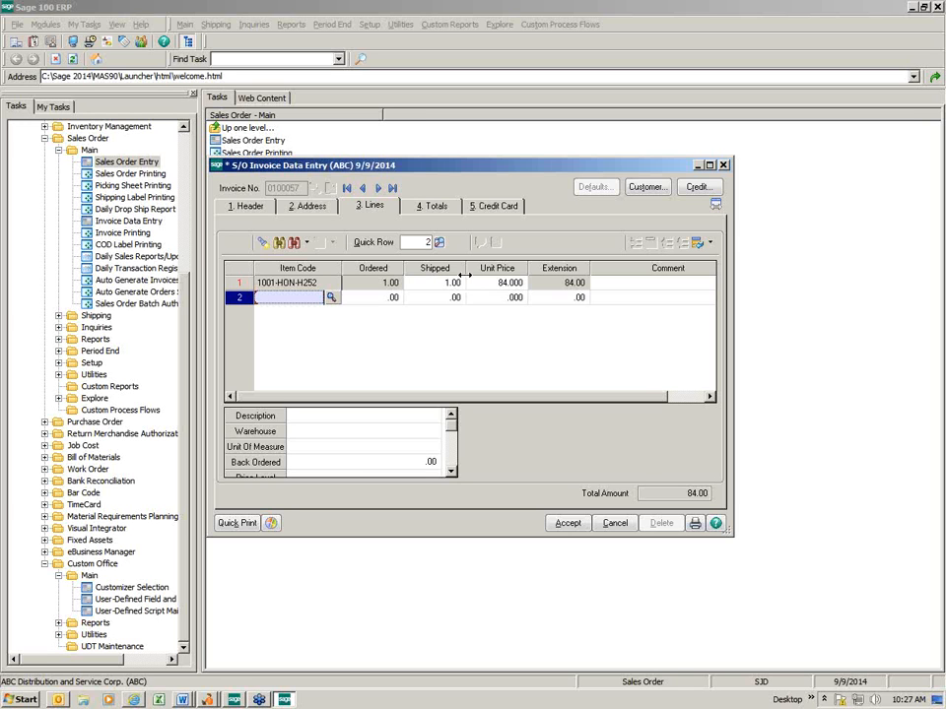
{"action": "left_click", "coordinate": [439, 207]}
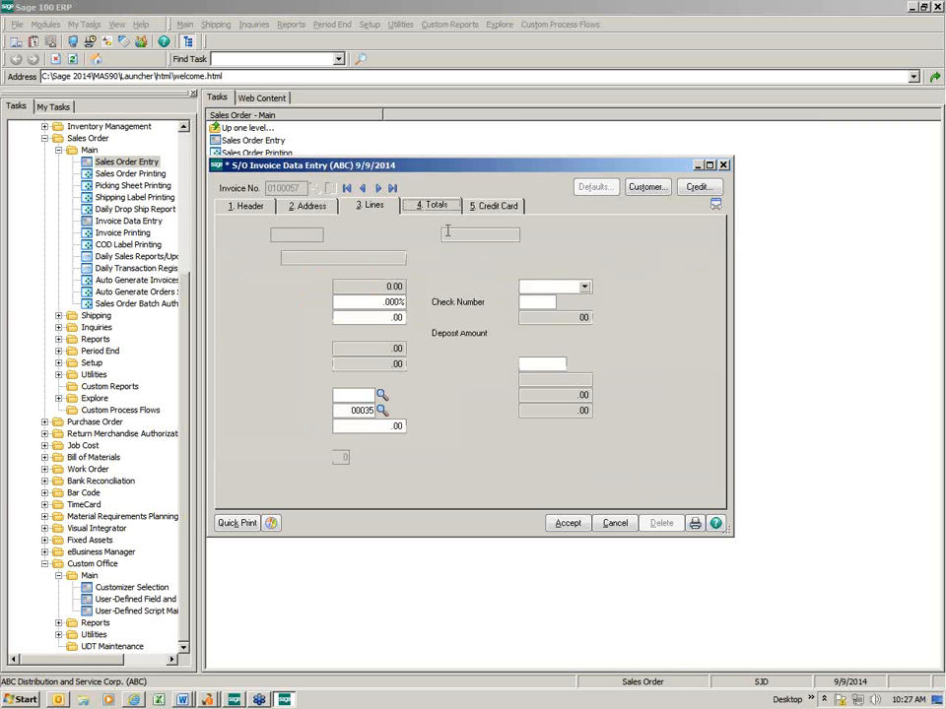
{"action": "left_click", "coordinate": [570, 523]}
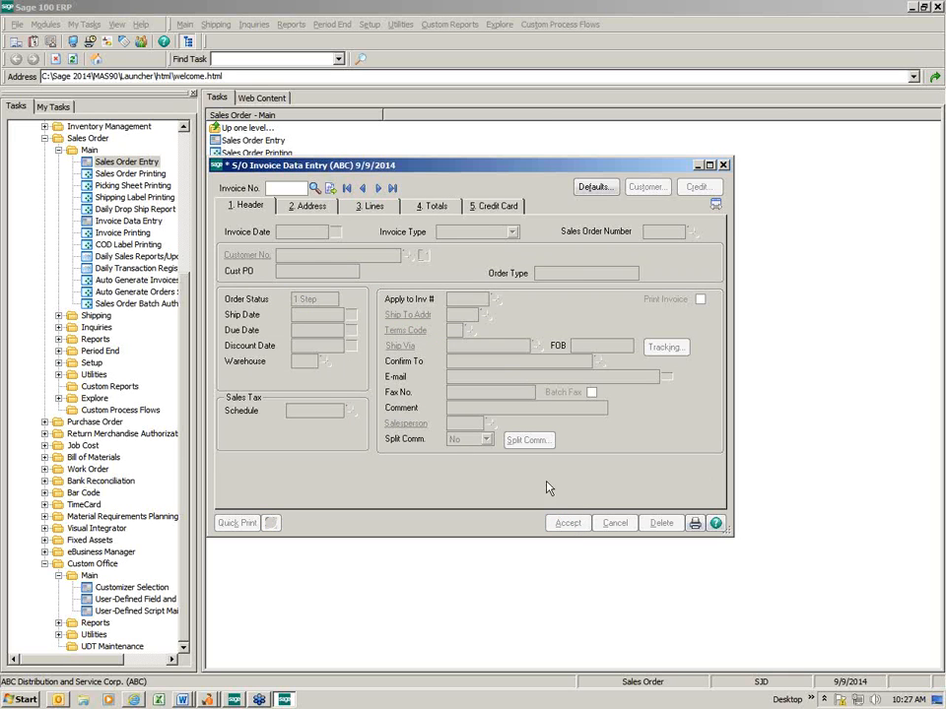
Load the just-accepted invoice, bring up its quick print, and open the INVOICE form in the Crystal Reports designer.
{"action": "left_click", "coordinate": [362, 189]}
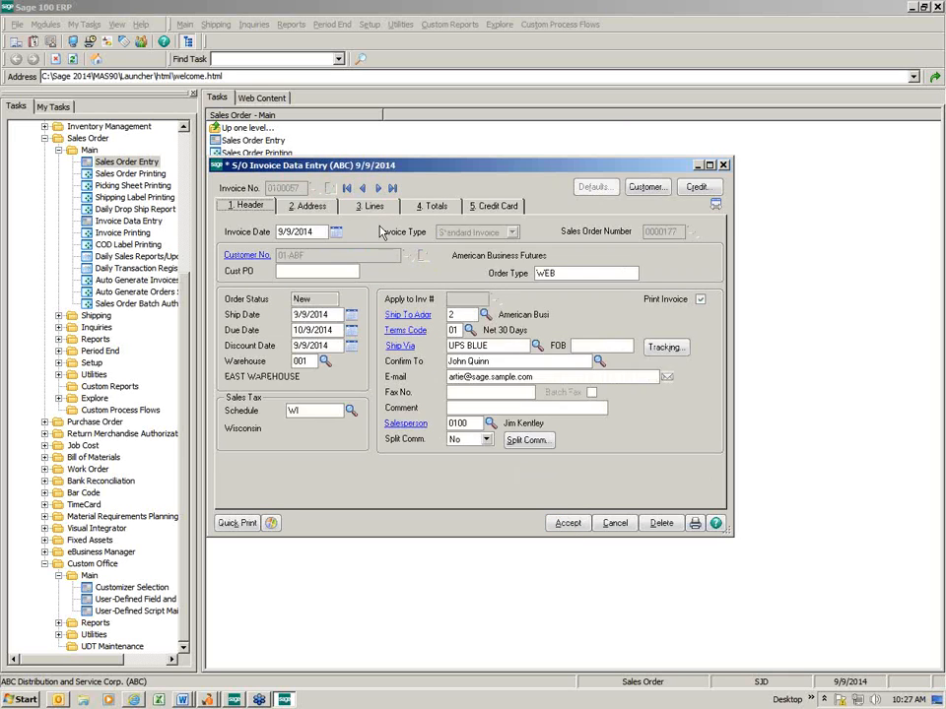
{"action": "left_click", "coordinate": [240, 527]}
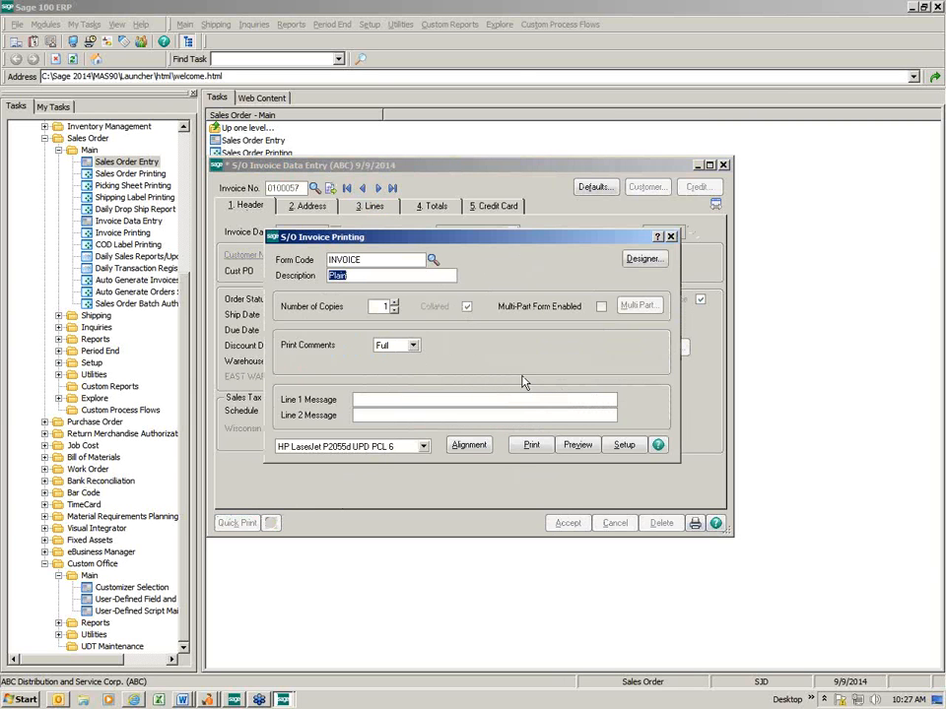
{"action": "left_click", "coordinate": [643, 261]}
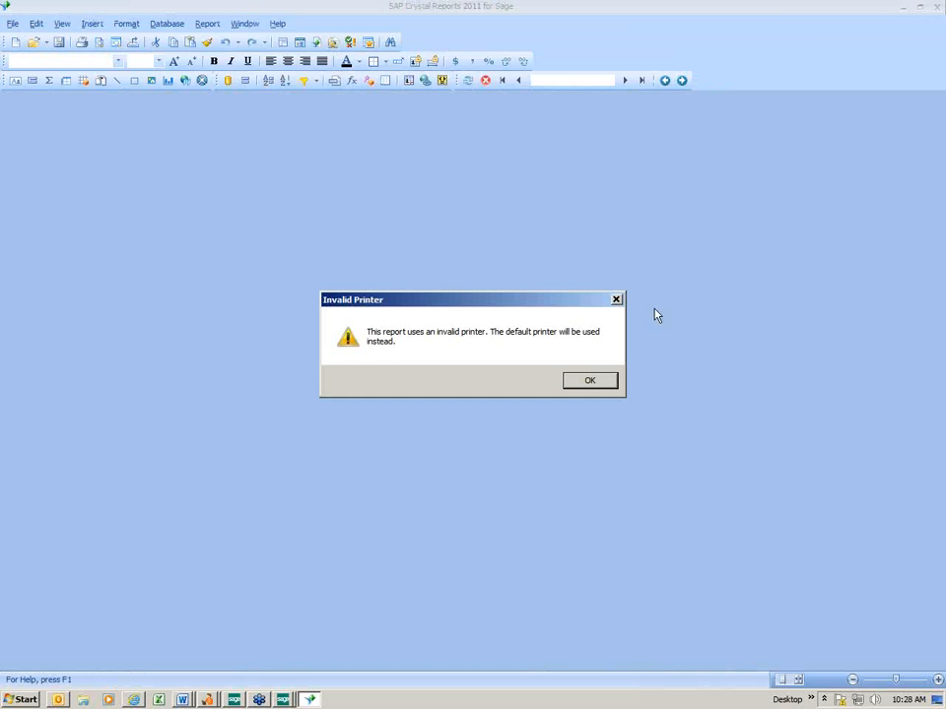
{"action": "left_click", "coordinate": [591, 382]}
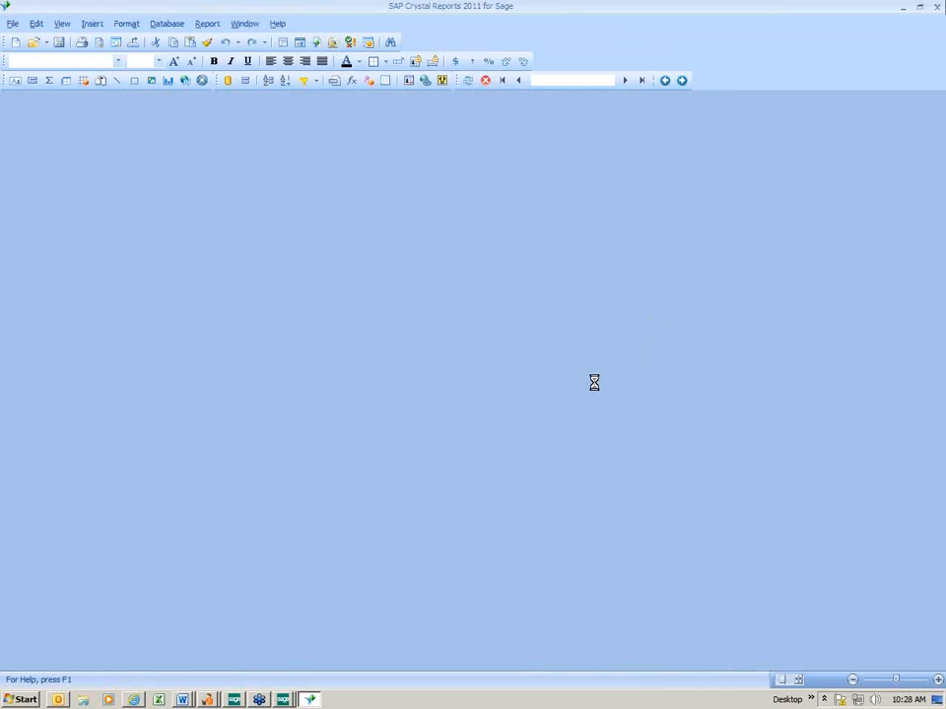
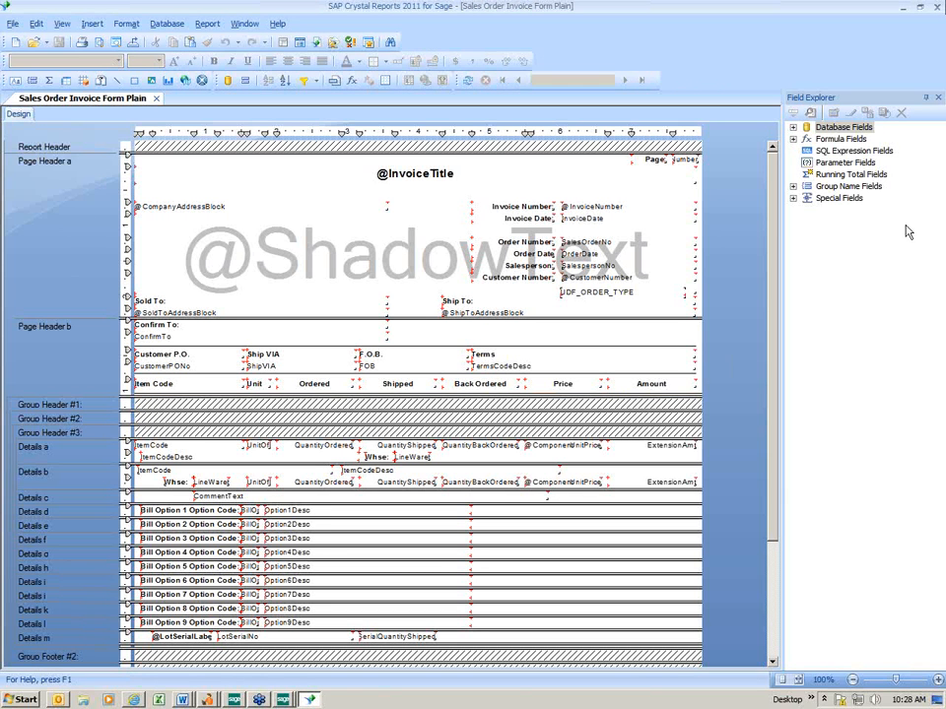
Examine UDF_ORDER_TYPE among the SO_InvoiceWrk database fields and in Page Header a of the invoice form, then close the designer.
{"action": "left_click", "coordinate": [794, 127]}
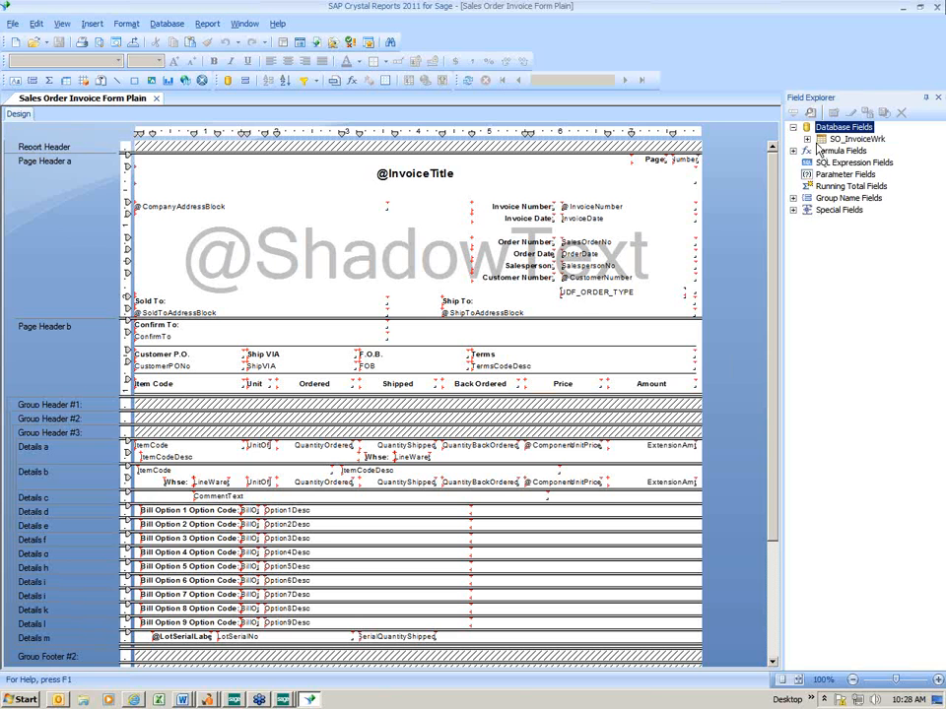
{"action": "left_click", "coordinate": [806, 138]}
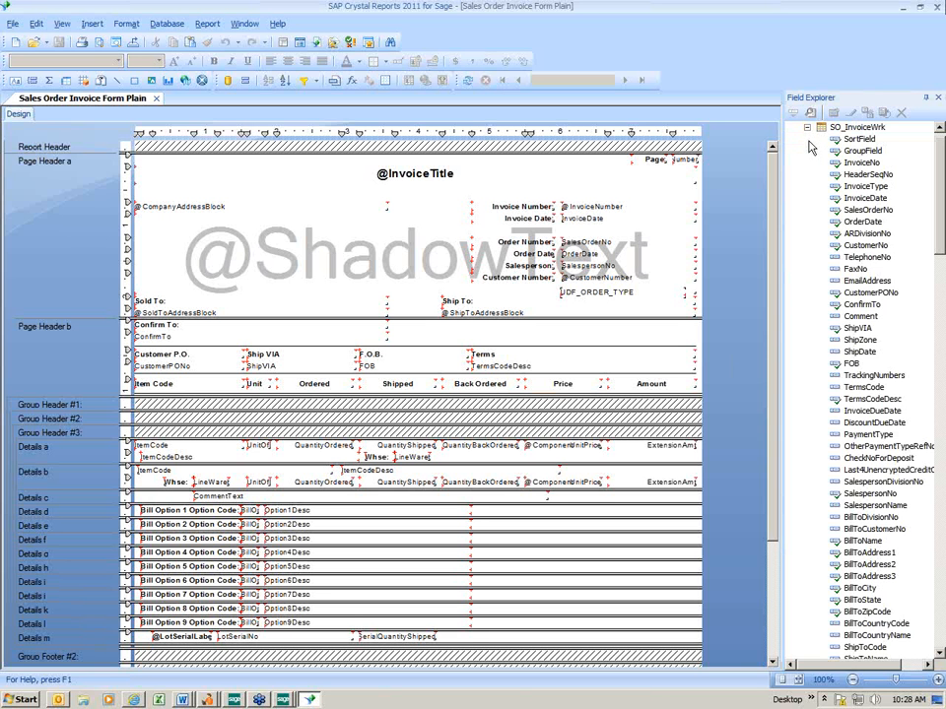
{"action": "scroll", "coordinate": [941, 249], "scroll_direction": "down", "scroll_amount": 1}
{"action": "left_click_drag", "start_coordinate": [941, 249], "coordinate": [941, 650]}
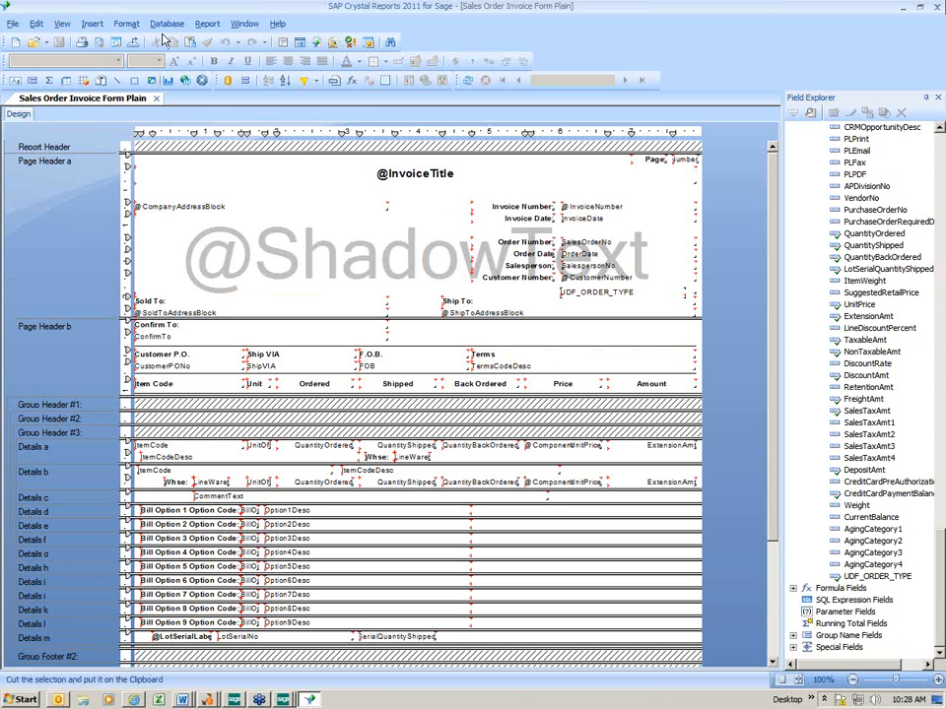
{"action": "left_click", "coordinate": [162, 25]}
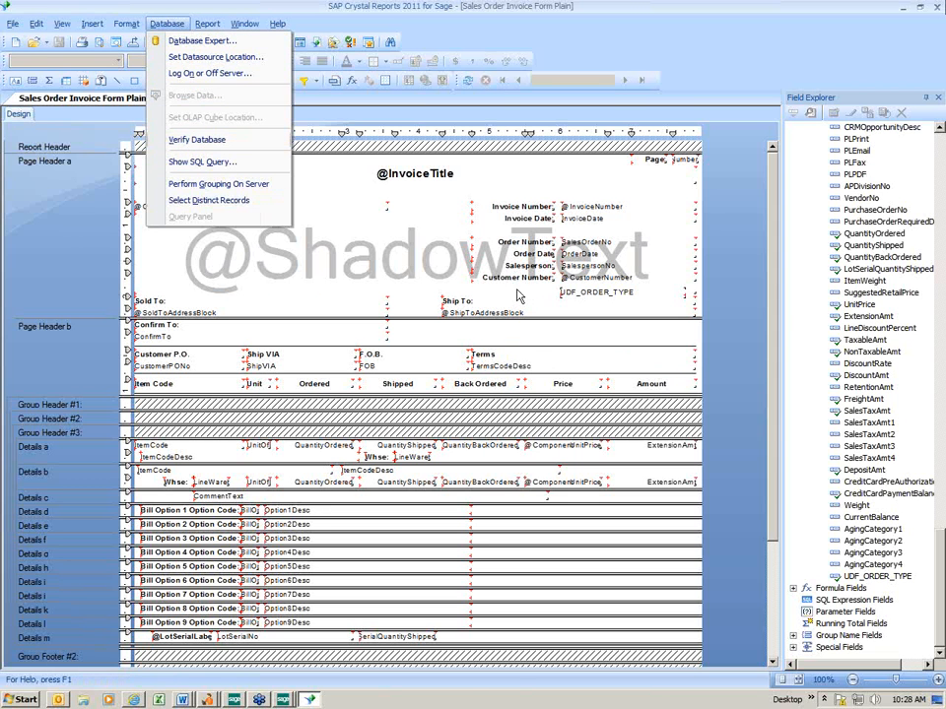
{"action": "left_click", "coordinate": [598, 290]}
{"action": "left_click", "coordinate": [597, 294]}
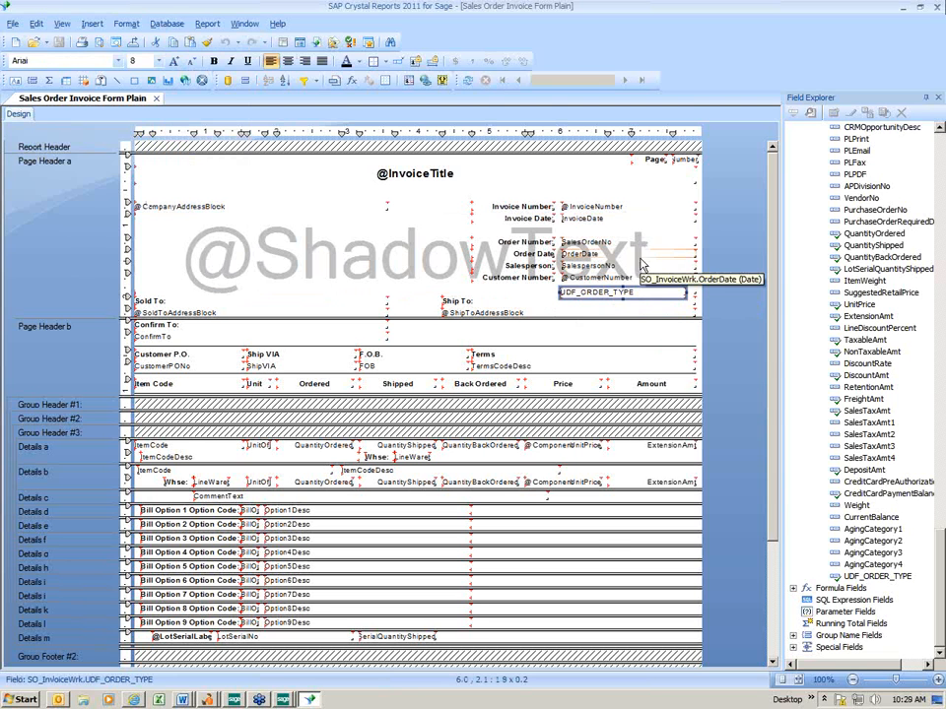
{"action": "left_click", "coordinate": [936, 7]}
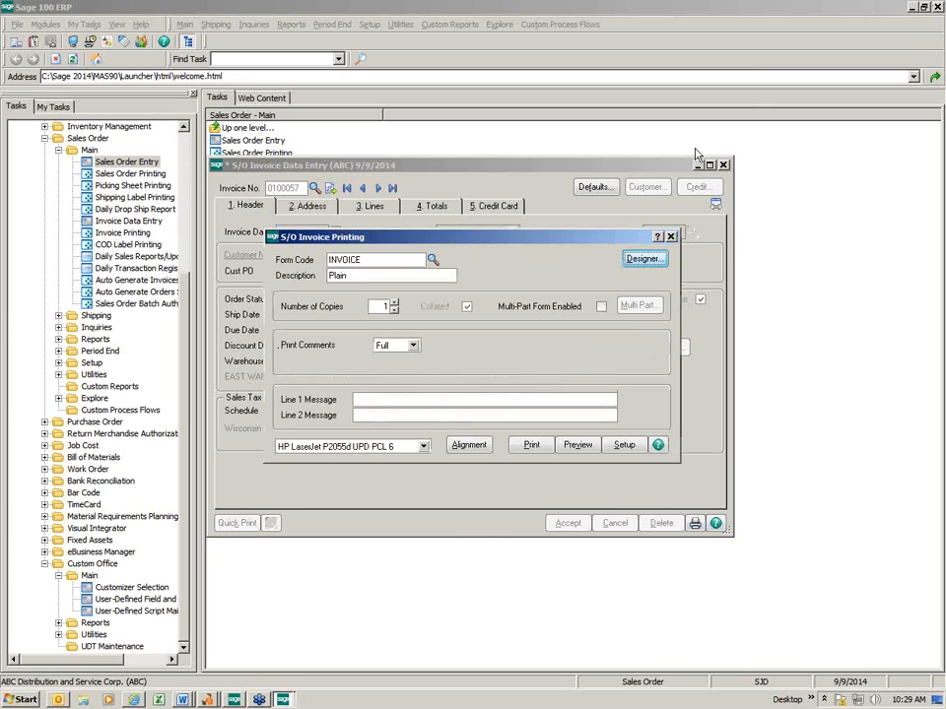
Preview the printed invoice to check its order type, then close the preview and S/O Invoice Data Entry.
{"action": "left_click", "coordinate": [577, 443]}
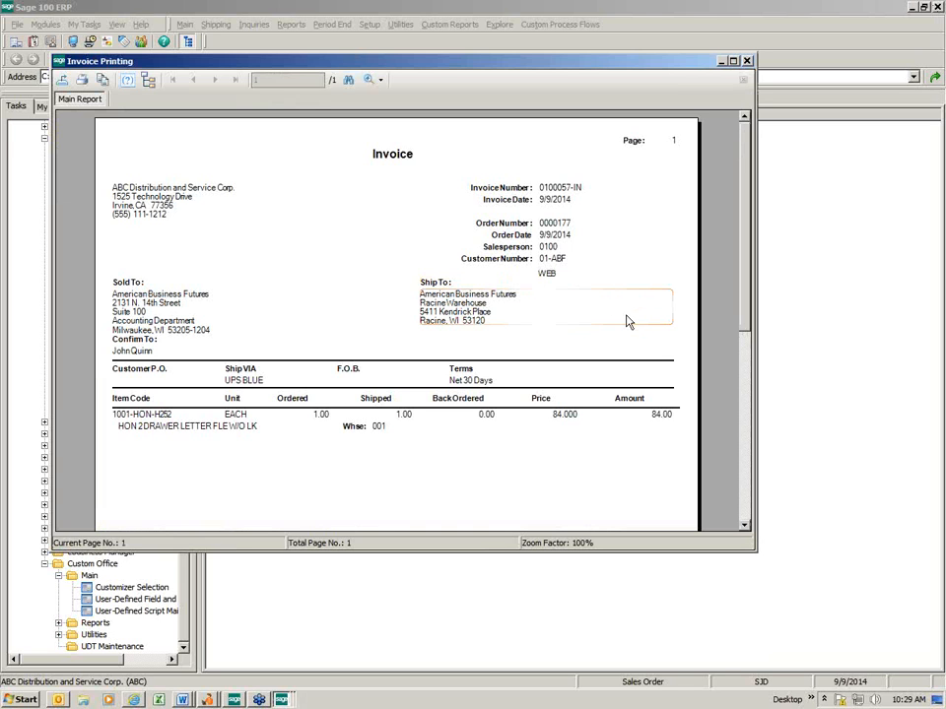
{"action": "left_click", "coordinate": [748, 62]}
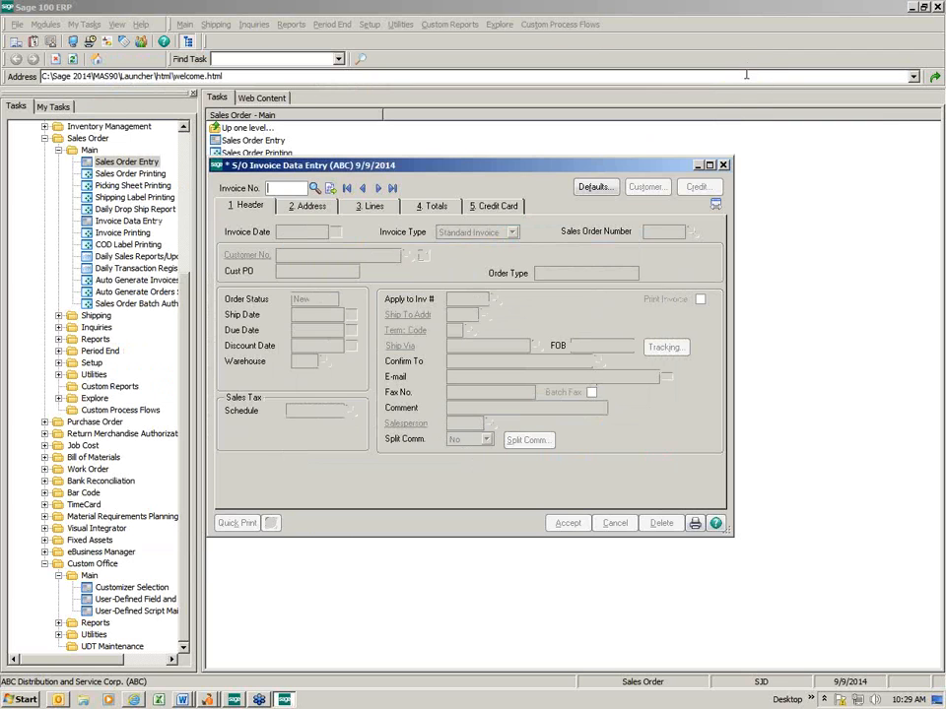
{"action": "left_click", "coordinate": [723, 166]}
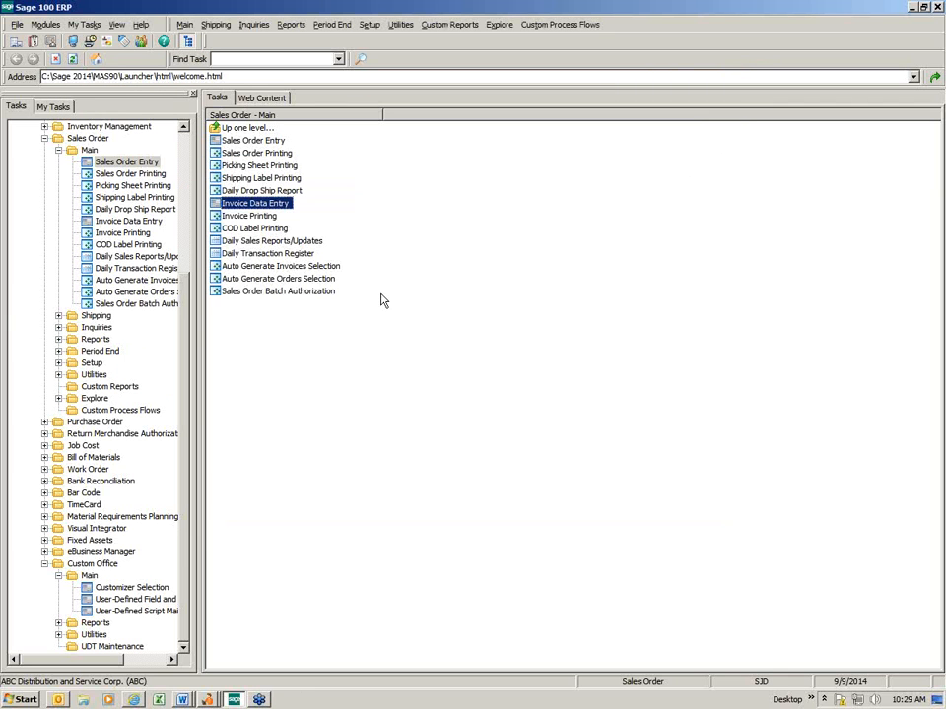
Print and update the Daily Sales Journal for posting date 9/9/2014, skipping the Gross Profit Journal, Daily Recap Reports and Daily Transaction Register printout.
{"action": "left_click", "coordinate": [264, 246]}
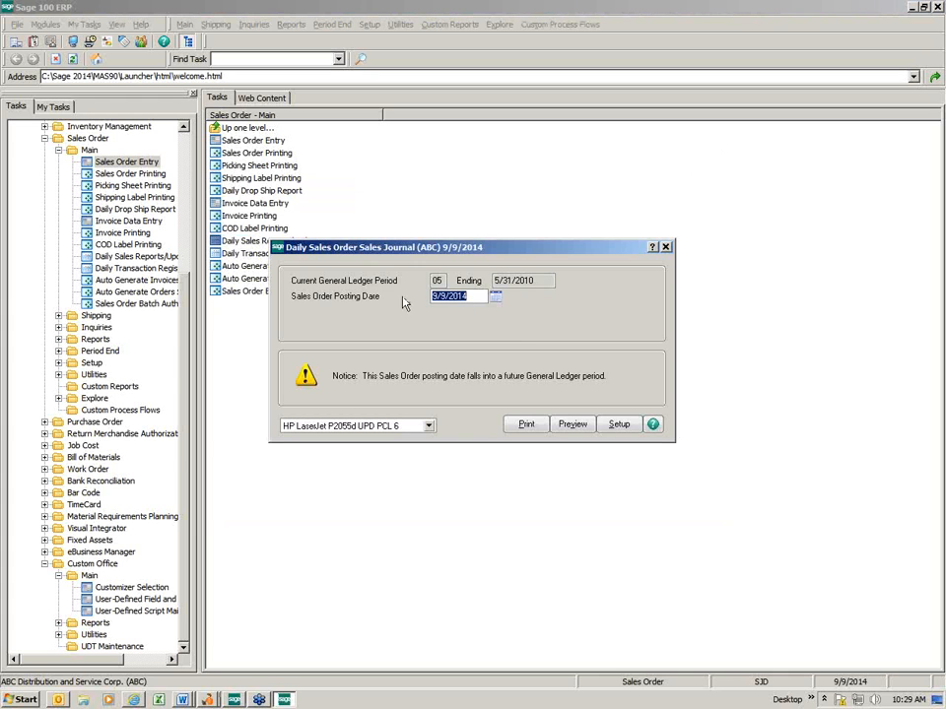
{"action": "left_click", "coordinate": [525, 424]}
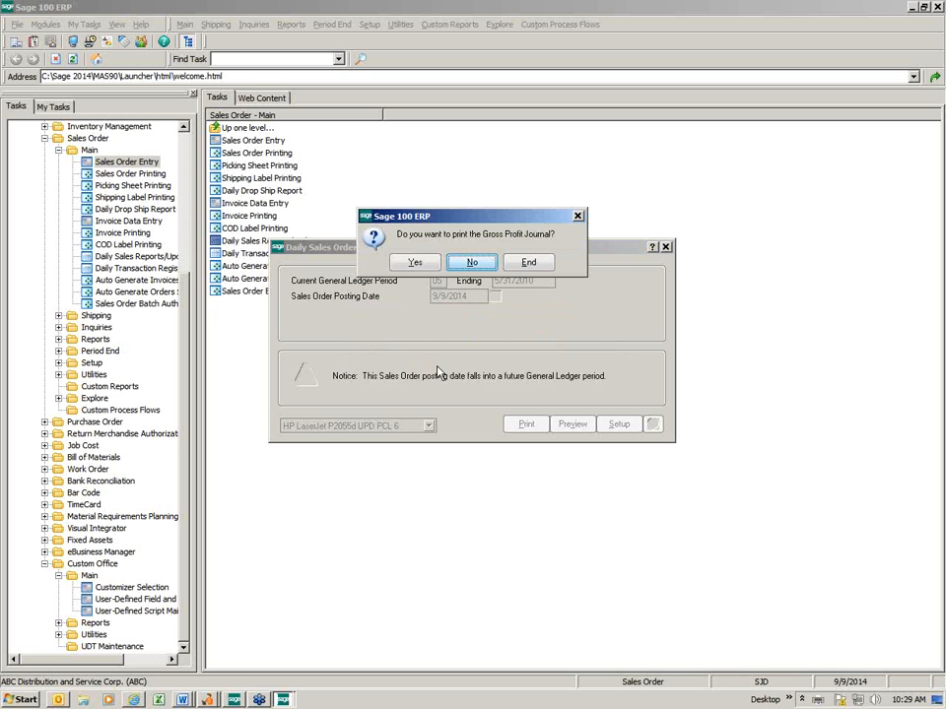
{"action": "left_click", "coordinate": [470, 264]}
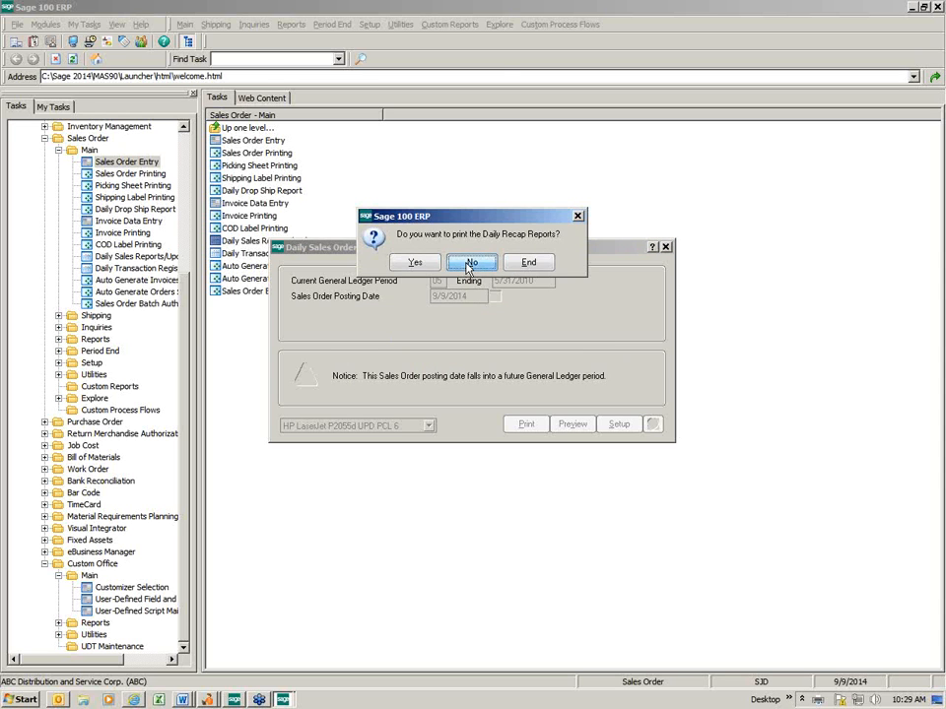
{"action": "left_click", "coordinate": [471, 264]}
{"action": "left_click", "coordinate": [440, 264]}
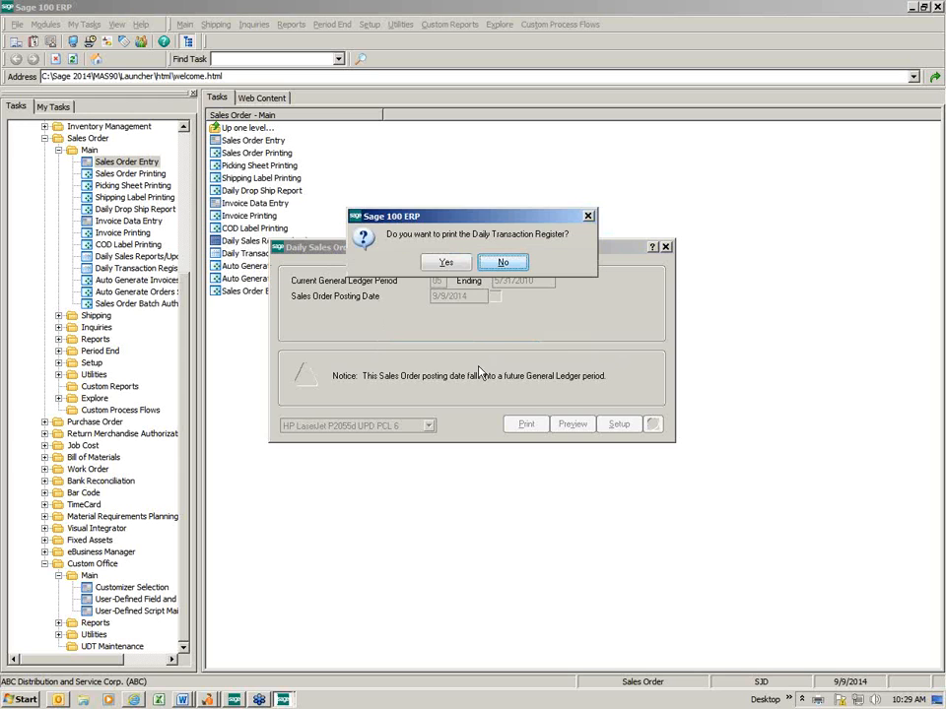
{"action": "left_click", "coordinate": [453, 262]}
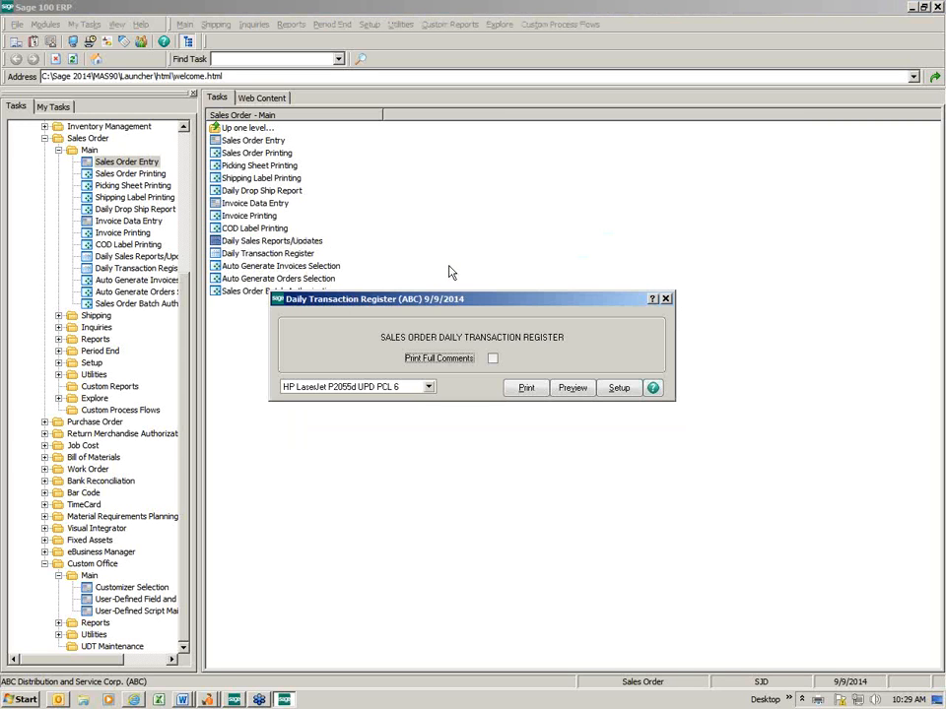
{"action": "left_click", "coordinate": [665, 298]}
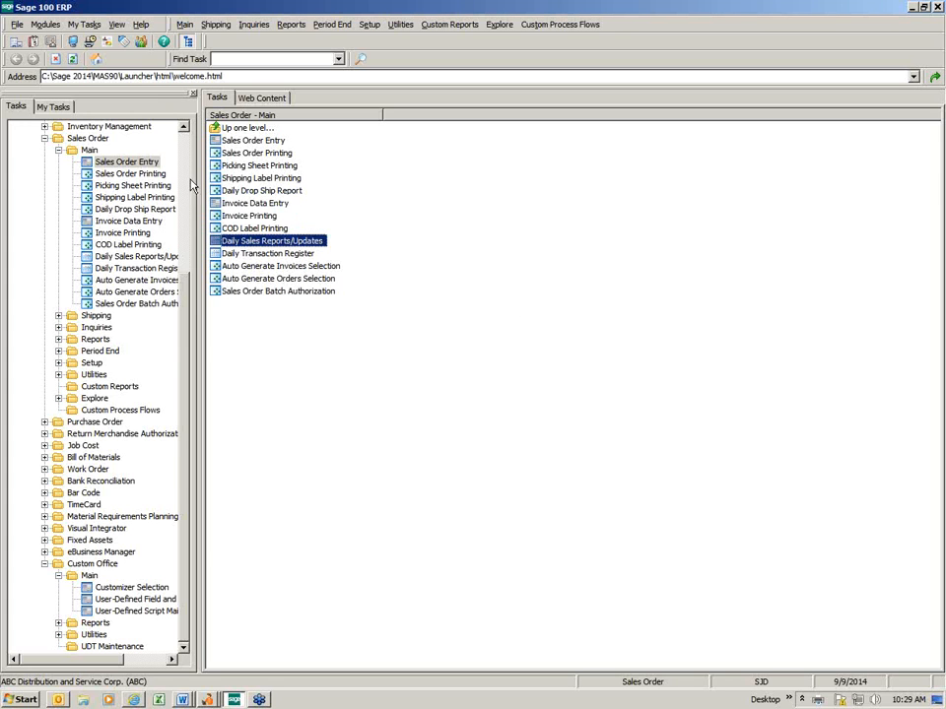
Open American Business Futures in Accounts Receivable Customer Maintenance and show its invoice list in a maximized window.
{"action": "scroll", "coordinate": [143, 138], "scroll_direction": "up", "scroll_amount": 6}
{"action": "left_click", "coordinate": [104, 280]}
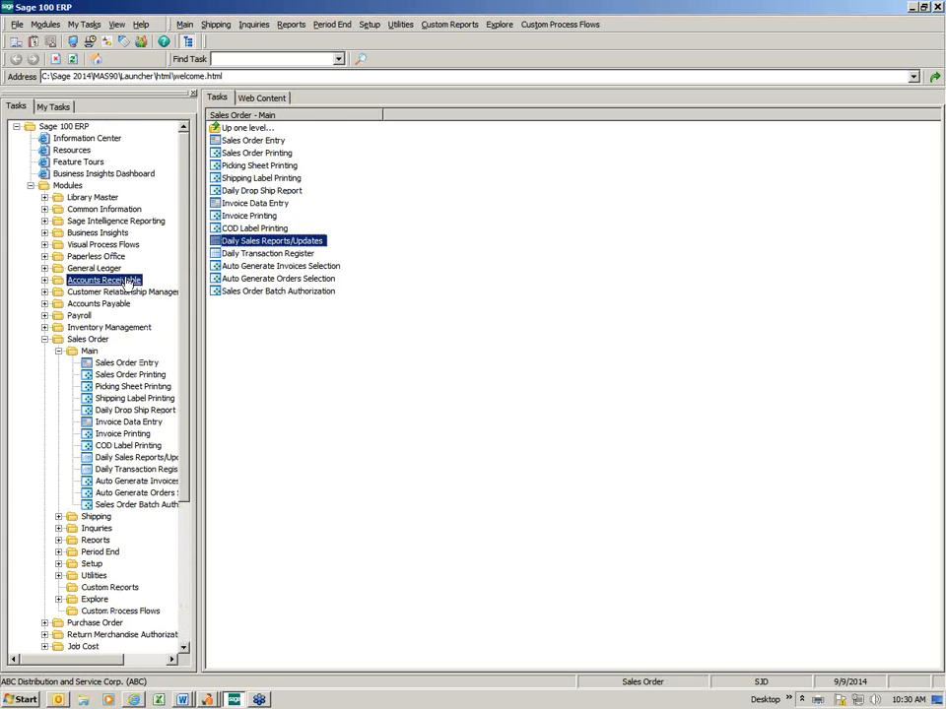
{"action": "left_click", "coordinate": [89, 293]}
{"action": "left_click", "coordinate": [246, 140]}
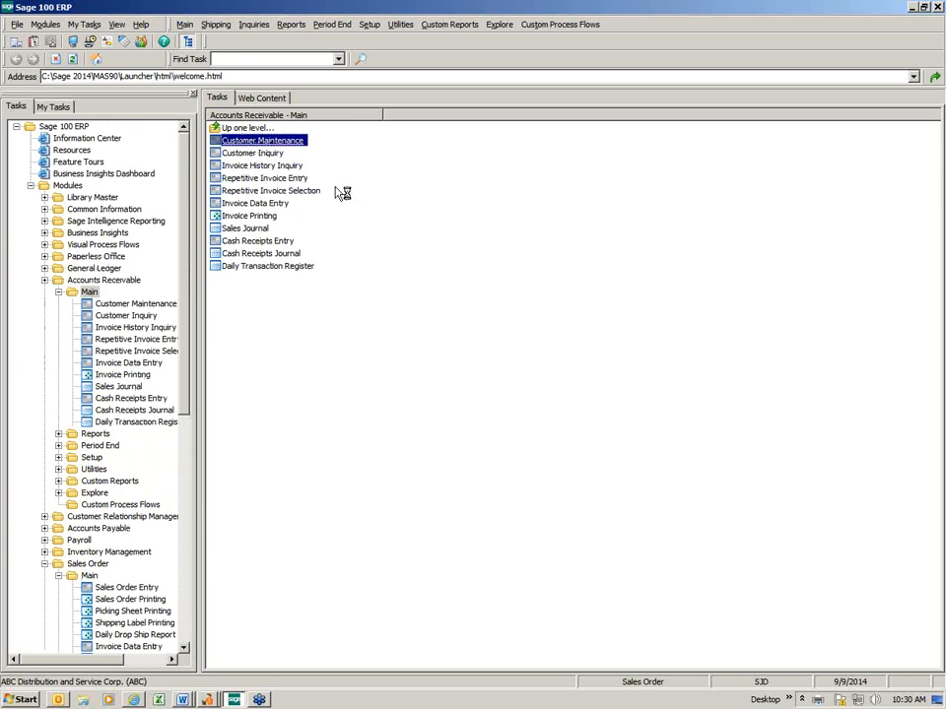
{"action": "left_click", "coordinate": [287, 158]}
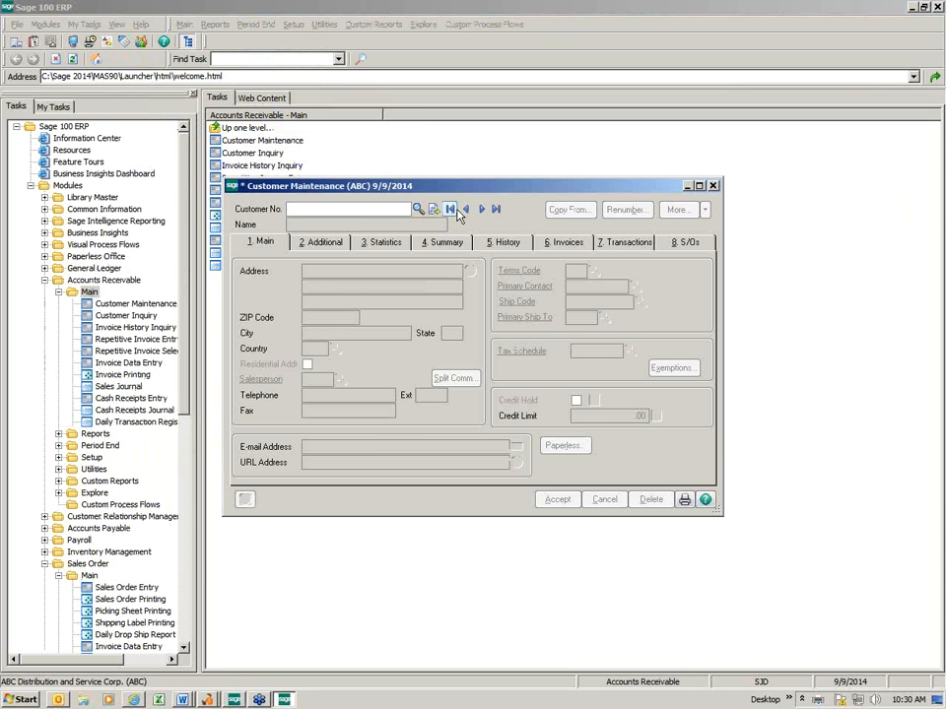
{"action": "left_click", "coordinate": [418, 209]}
{"action": "double_click", "coordinate": [402, 224]}
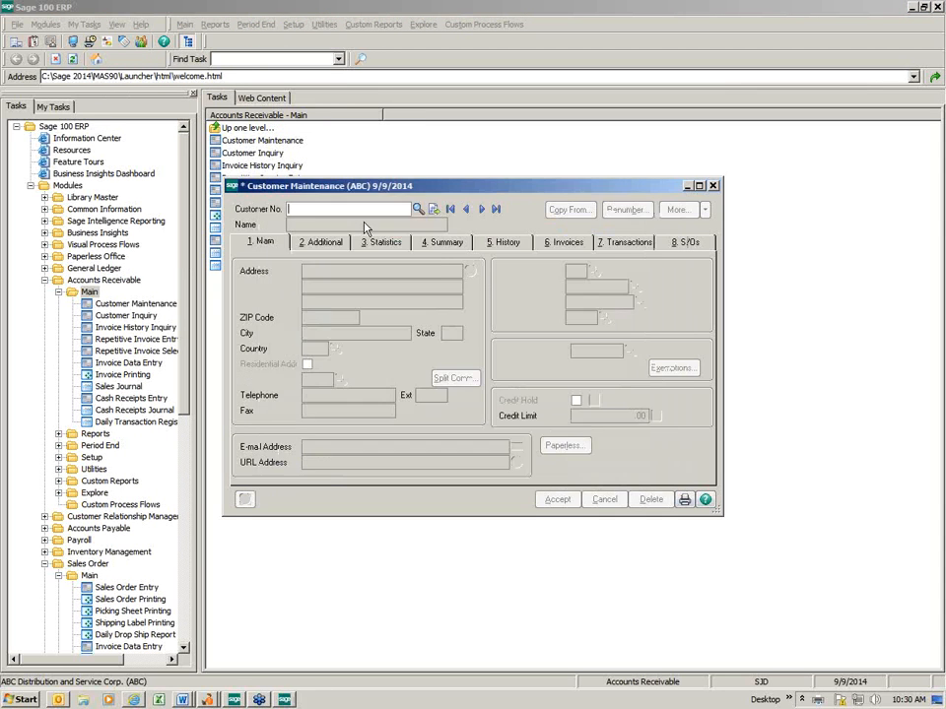
{"action": "left_click", "coordinate": [563, 243]}
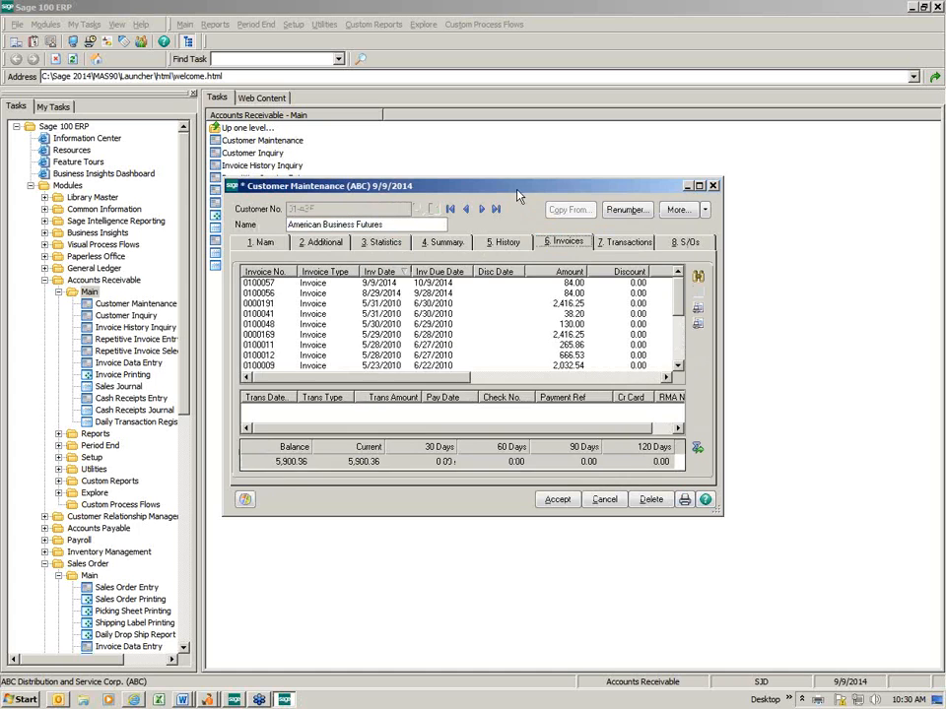
{"action": "left_click_drag", "start_coordinate": [517, 188], "coordinate": [500, 152]}
{"action": "left_click", "coordinate": [681, 151]}
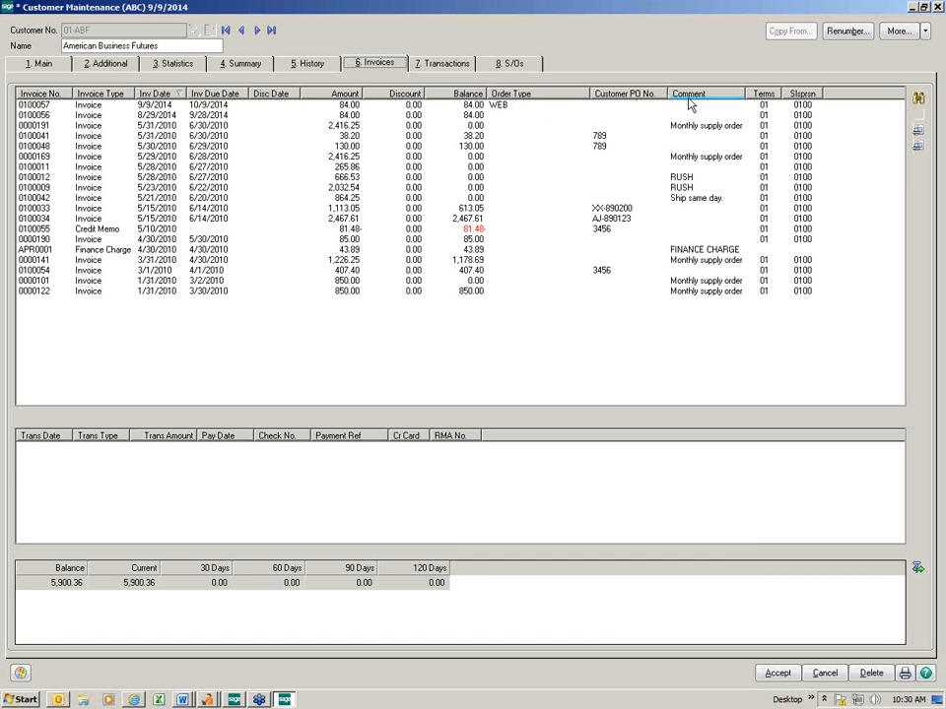
Load the already customized Invoices panel of Customer Maintenance for company ABC in the Customizer.
{"action": "right_click", "coordinate": [556, 116]}
{"action": "mouse_move", "coordinate": [592, 131]}
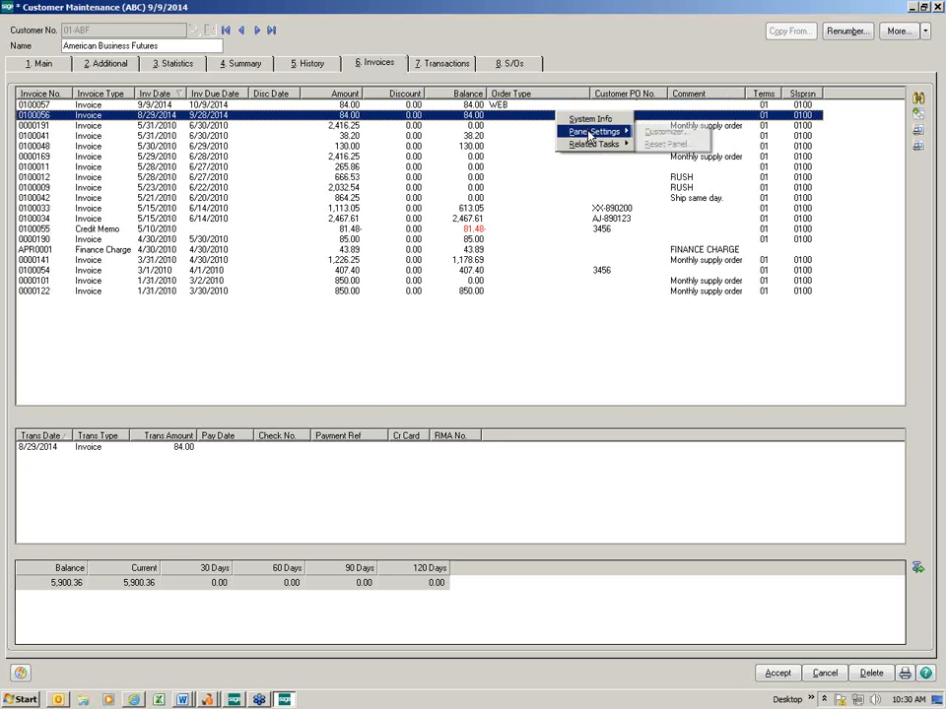
{"action": "left_click", "coordinate": [649, 135]}
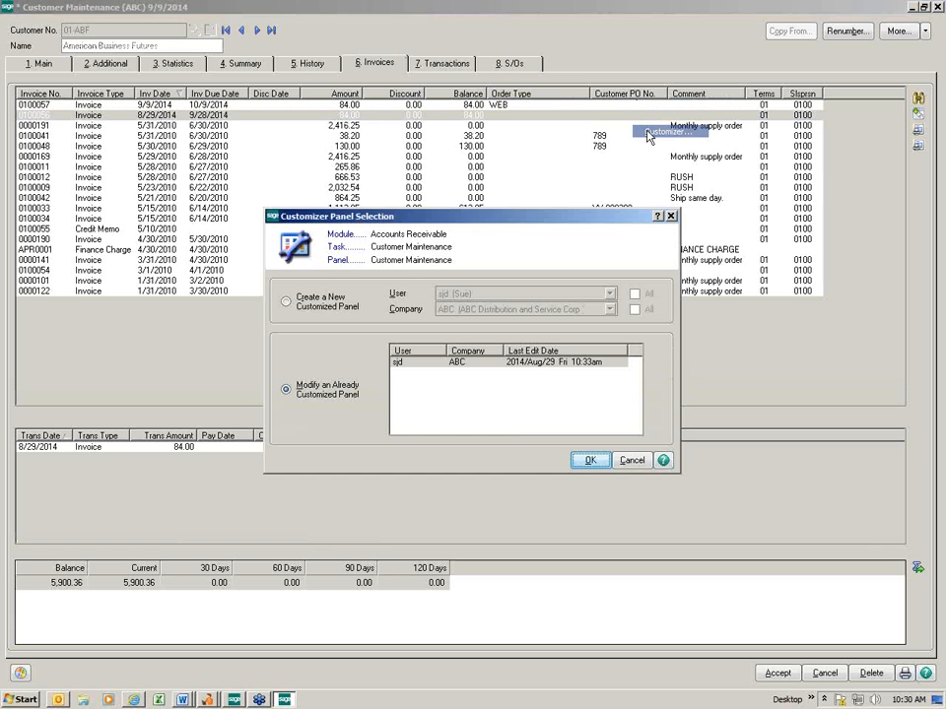
{"action": "left_click", "coordinate": [444, 365]}
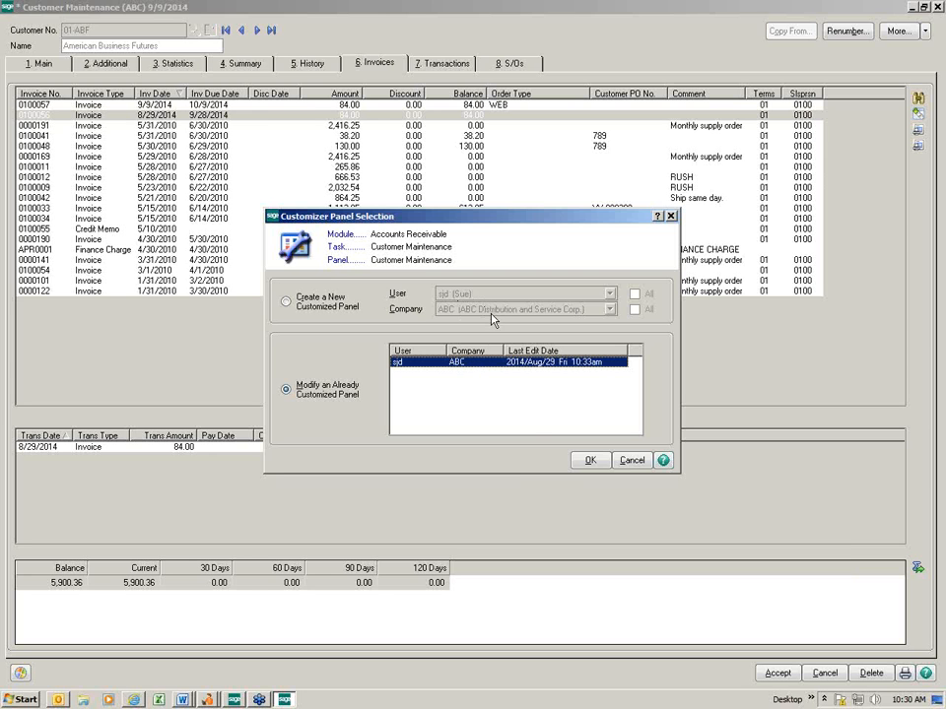
{"action": "left_click", "coordinate": [590, 461]}
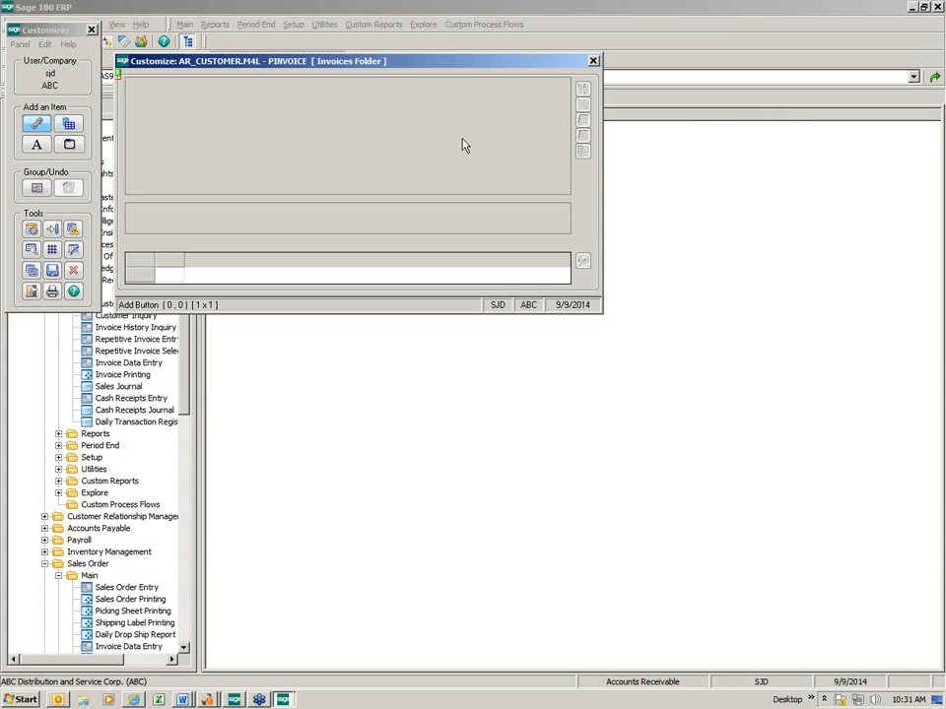
Examine the LB_OPEN_INVOICES list box format, checking UDF_ORDER_TYPE among the addable fields without adding it and the Order Type column among the existing ones.
{"action": "double_click", "coordinate": [420, 138]}
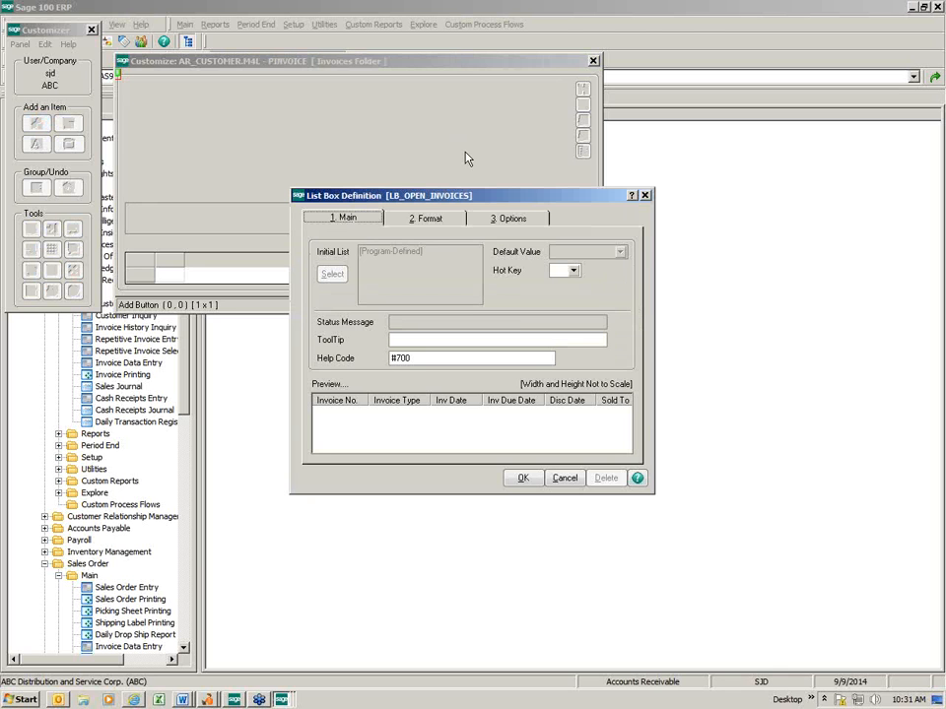
{"action": "left_click", "coordinate": [438, 227]}
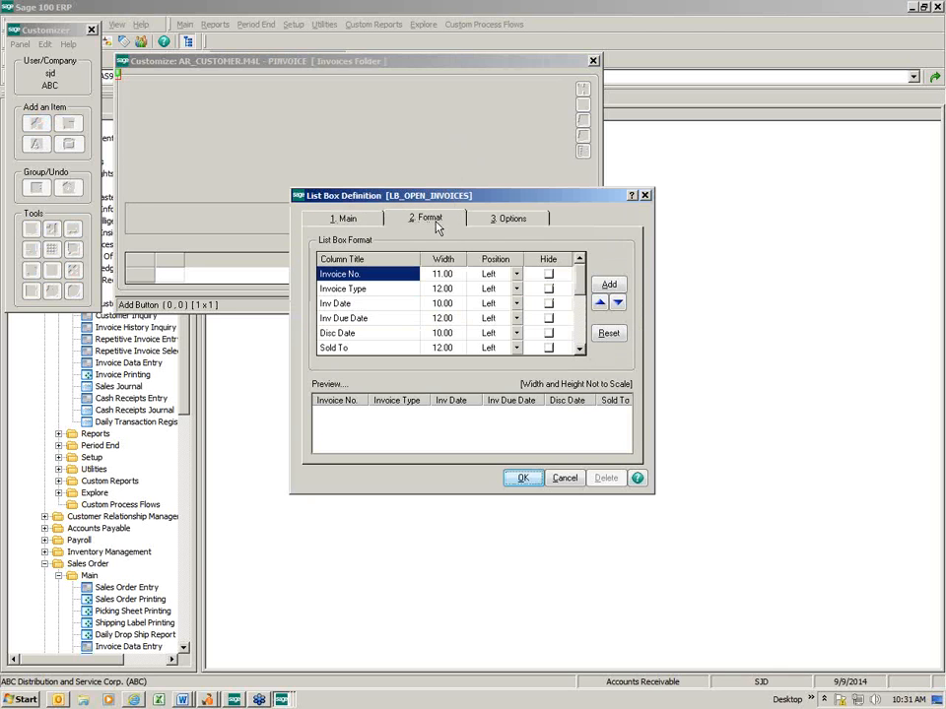
{"action": "left_click", "coordinate": [609, 286]}
{"action": "left_click_drag", "start_coordinate": [566, 354], "coordinate": [563, 482]}
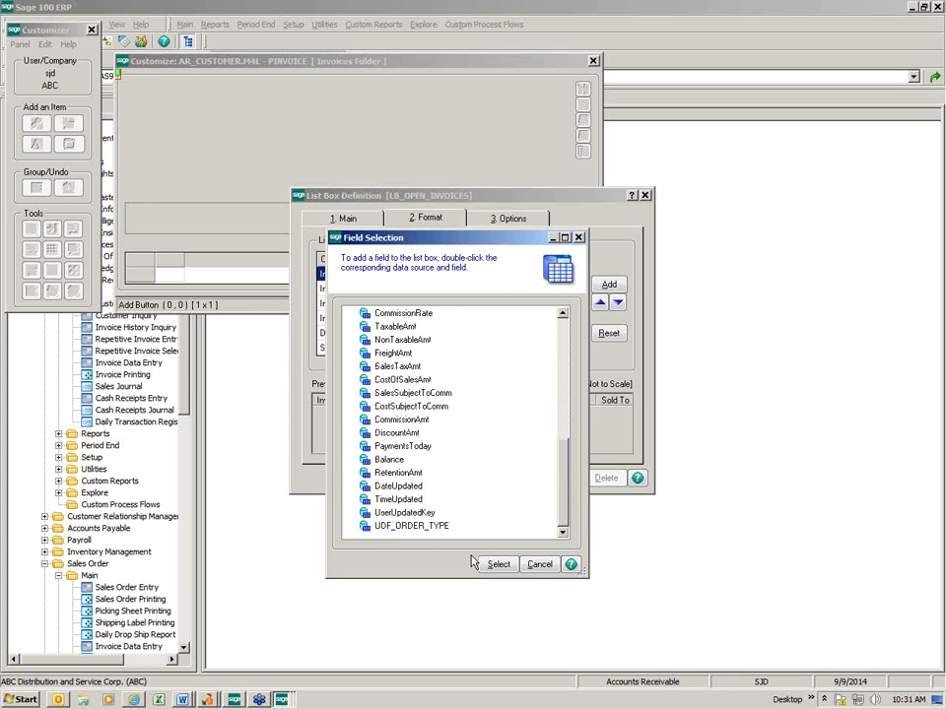
{"action": "left_click", "coordinate": [540, 564]}
{"action": "left_click_drag", "start_coordinate": [580, 280], "coordinate": [585, 341]}
{"action": "left_click", "coordinate": [580, 350]}
{"action": "left_click", "coordinate": [579, 350]}
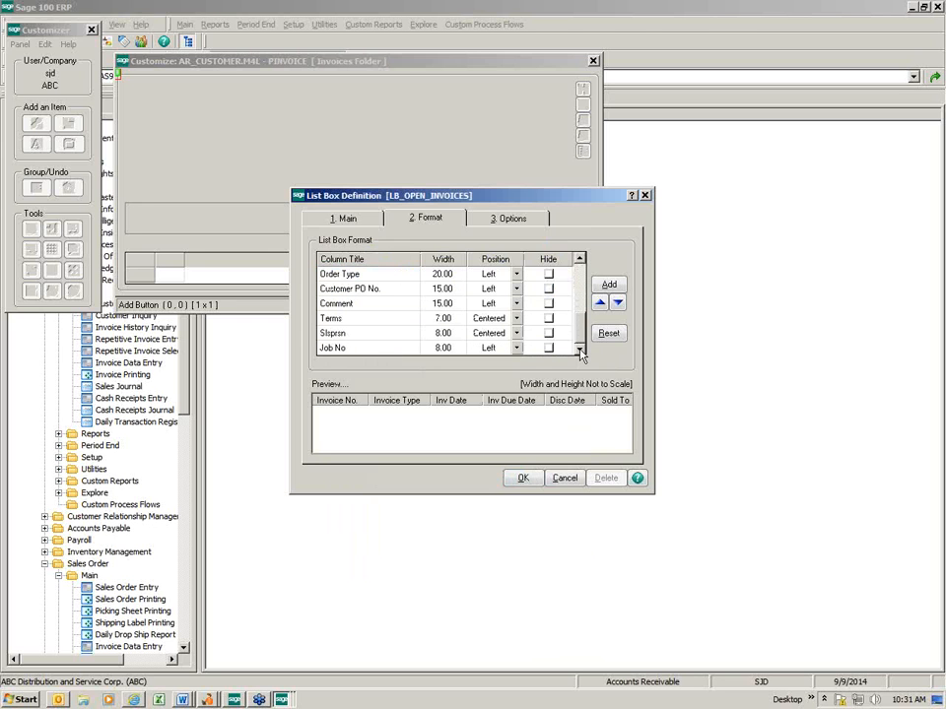
{"action": "mouse_move", "coordinate": [577, 330]}
{"action": "left_mouse_down"}
{"action": "mouse_move", "coordinate": [574, 257]}
{"action": "mouse_move", "coordinate": [579, 314]}
{"action": "left_mouse_up"}
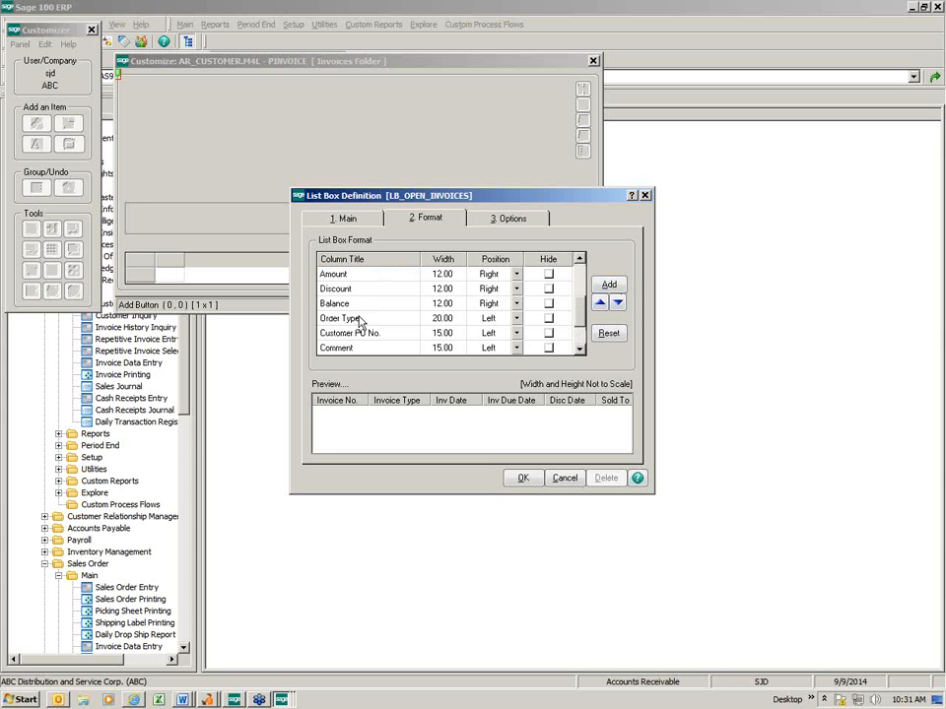
Move the Job No. column one position up, above Slsprsn, in the LB_OPEN_INVOICES list box format.
{"action": "scroll", "coordinate": [360, 325], "scroll_direction": "down", "scroll_amount": 1}
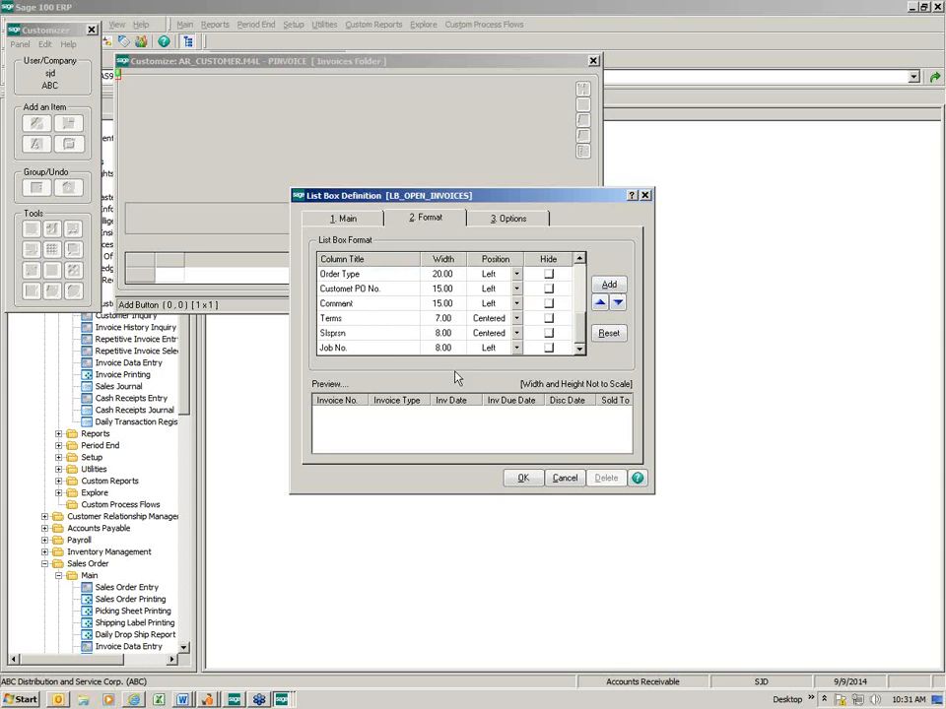
{"action": "left_click", "coordinate": [385, 350]}
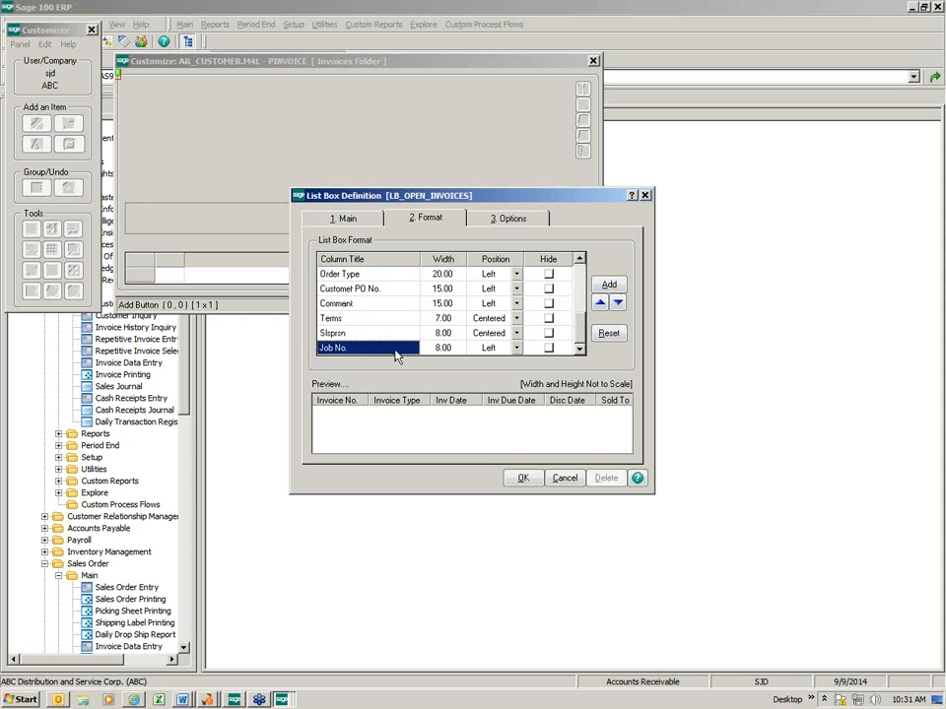
{"action": "left_click", "coordinate": [600, 303]}
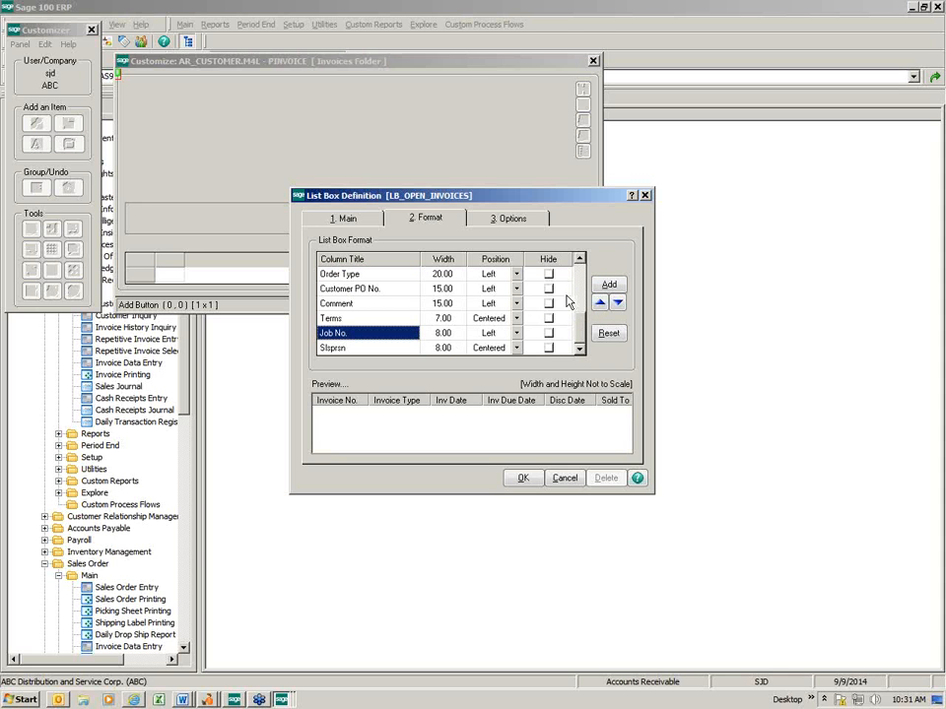
Hide the Disc Date and Discount columns of the open invoices list box.
{"action": "left_click_drag", "start_coordinate": [579, 330], "coordinate": [580, 272]}
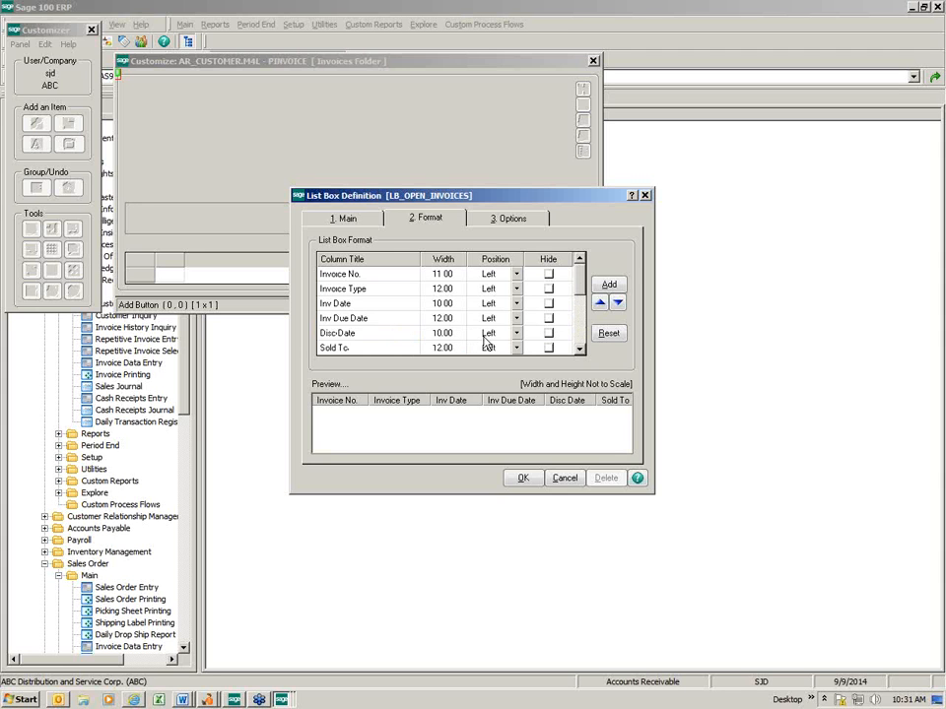
{"action": "left_click", "coordinate": [549, 333]}
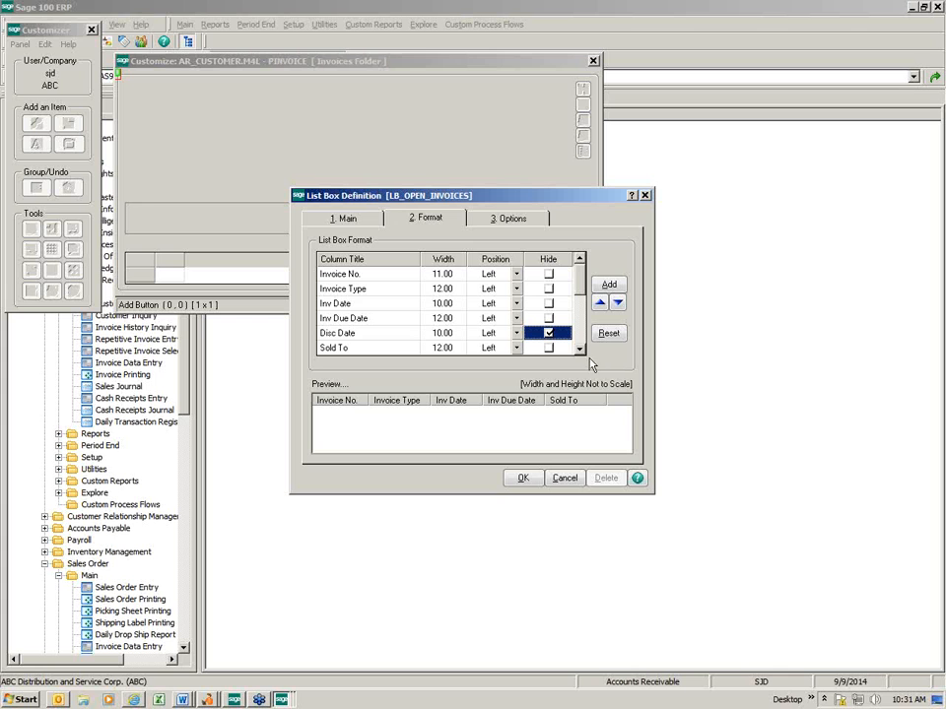
{"action": "left_click", "coordinate": [580, 352]}
{"action": "left_click", "coordinate": [580, 351]}
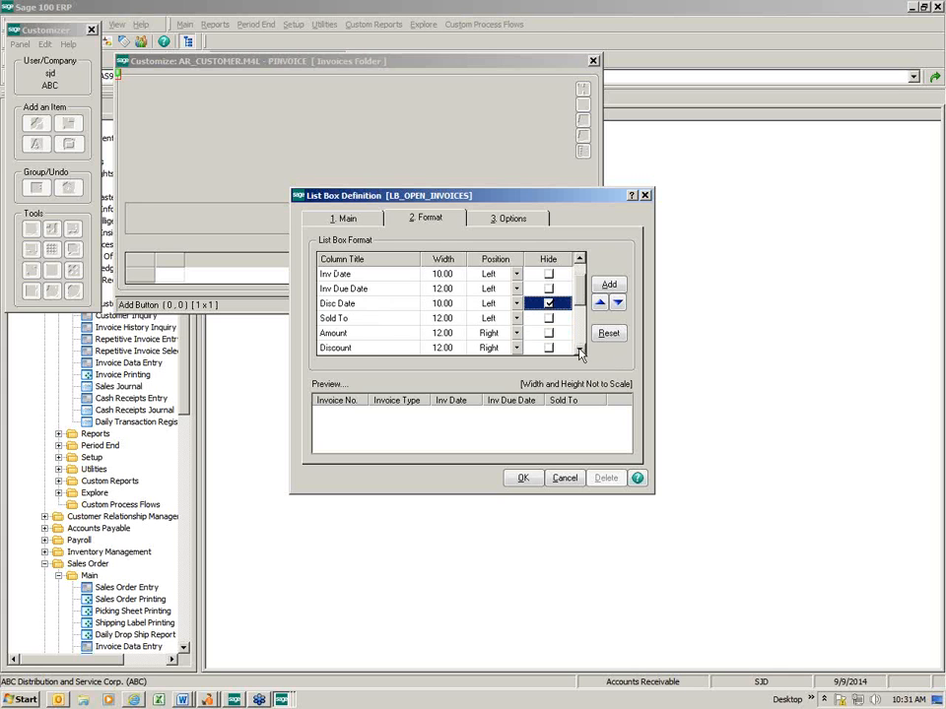
{"action": "left_click", "coordinate": [580, 352]}
{"action": "left_click", "coordinate": [581, 351]}
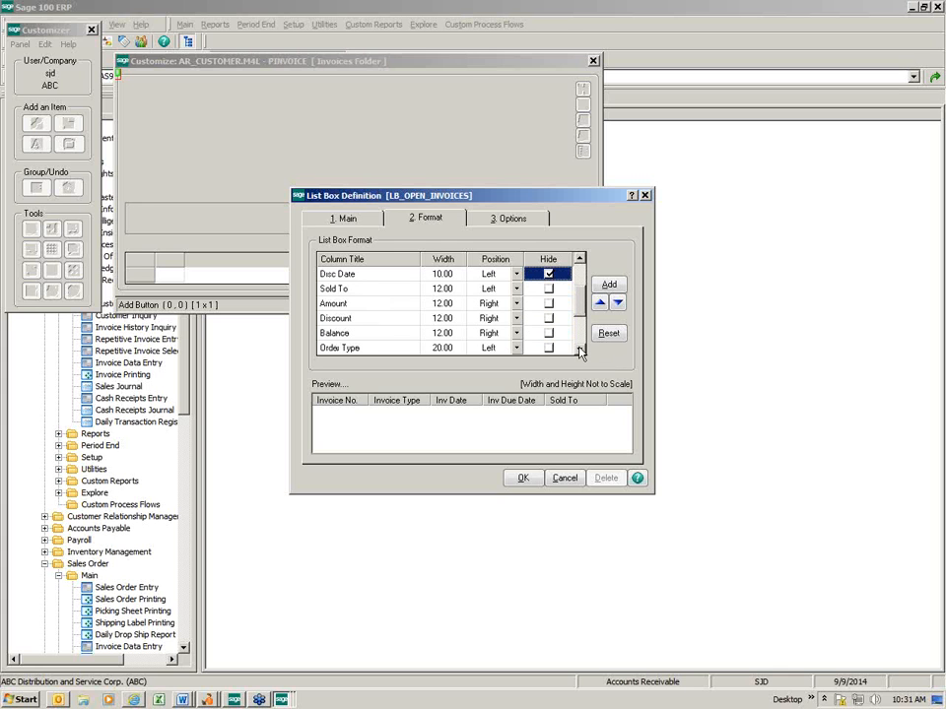
{"action": "left_click", "coordinate": [549, 318]}
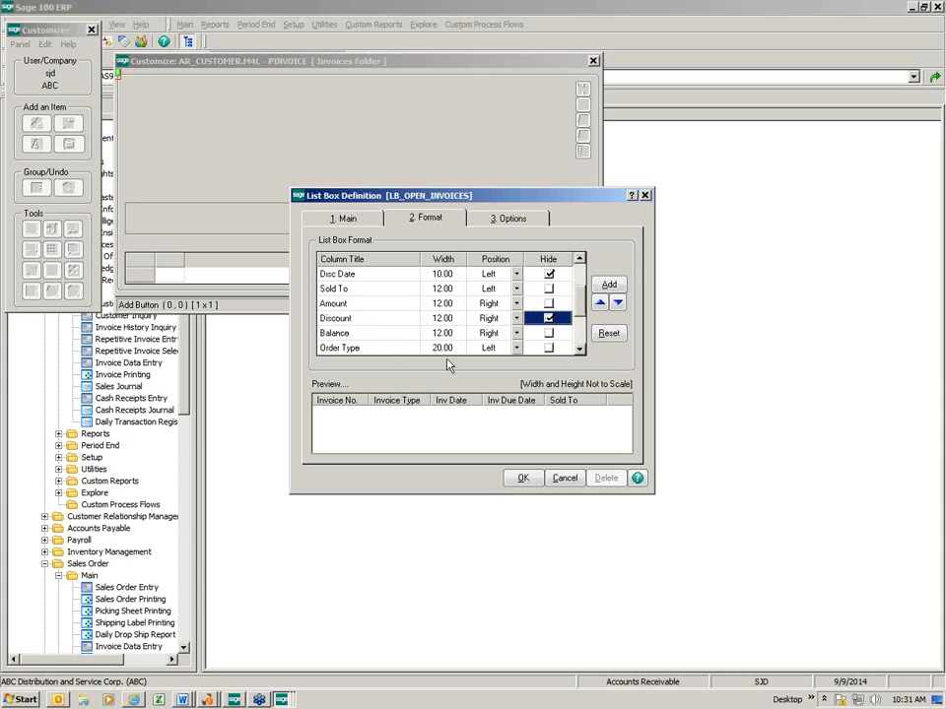
Accept the list box definition, save the customized Invoices panel and close the Customizer.
{"action": "left_click", "coordinate": [523, 479]}
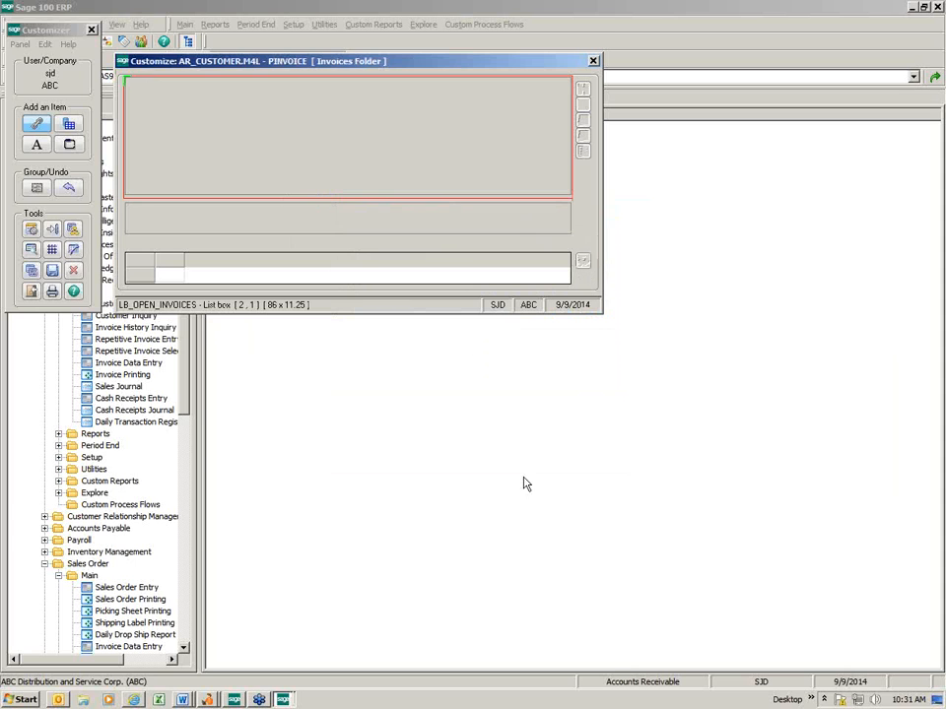
{"action": "left_click", "coordinate": [52, 270]}
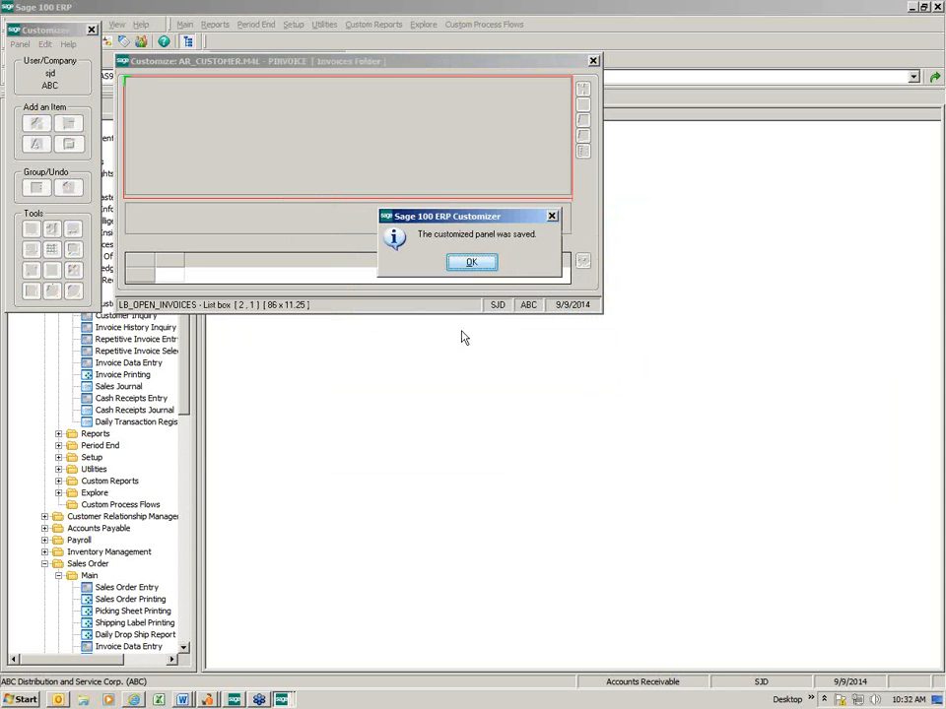
{"action": "left_click", "coordinate": [471, 264]}
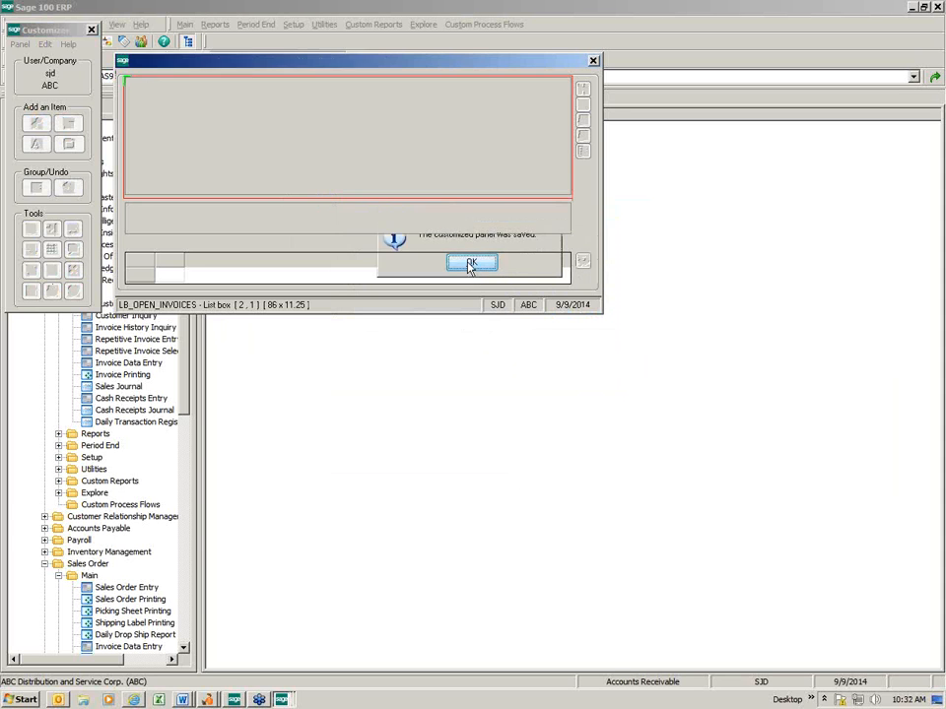
{"action": "left_click", "coordinate": [592, 62]}
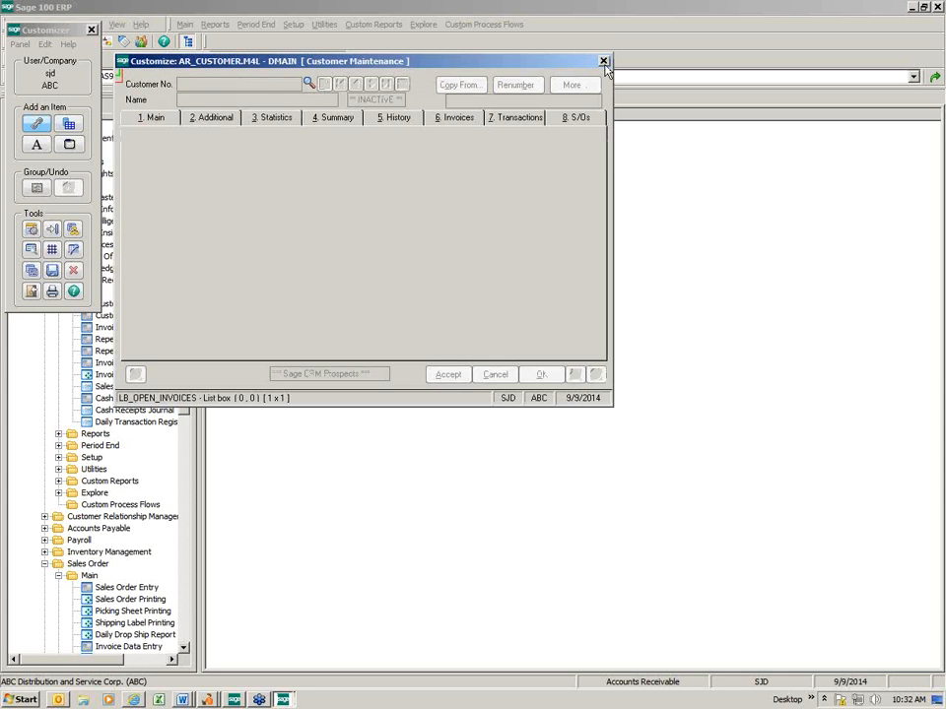
{"action": "left_click", "coordinate": [603, 62]}
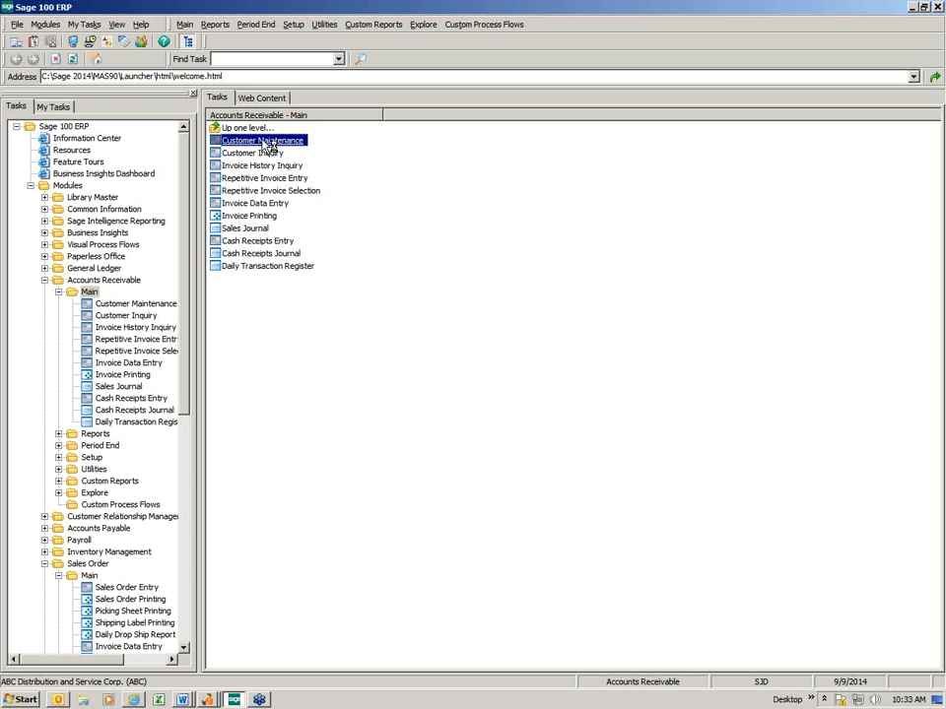
Check the customized invoice list of American Business Futures in Customer Maintenance and close the window.
{"action": "left_click", "coordinate": [266, 144]}
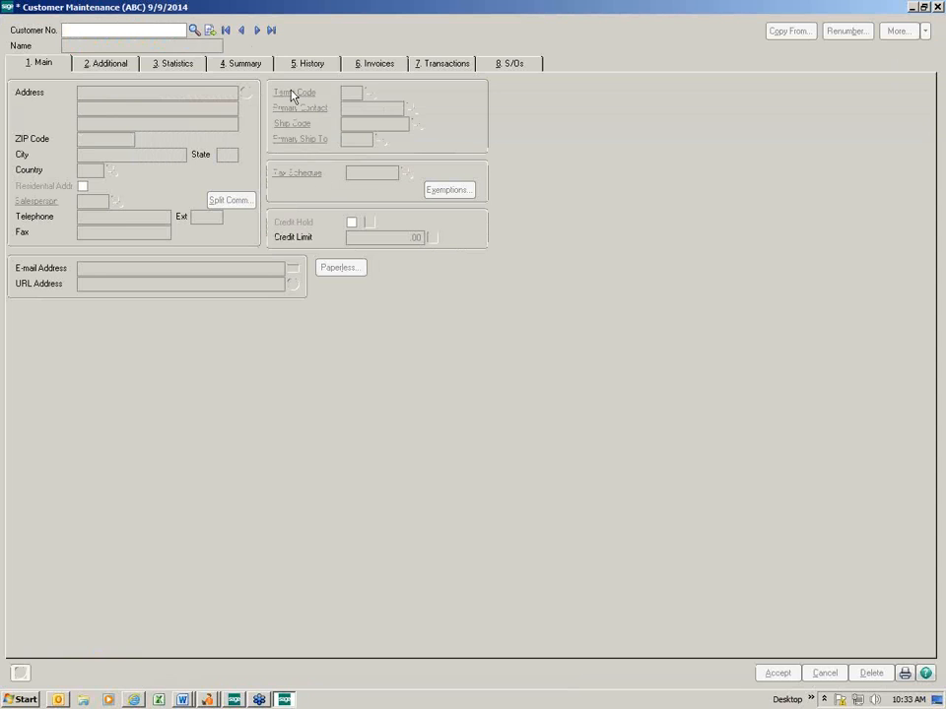
{"action": "left_click", "coordinate": [256, 31]}
{"action": "left_click", "coordinate": [379, 65]}
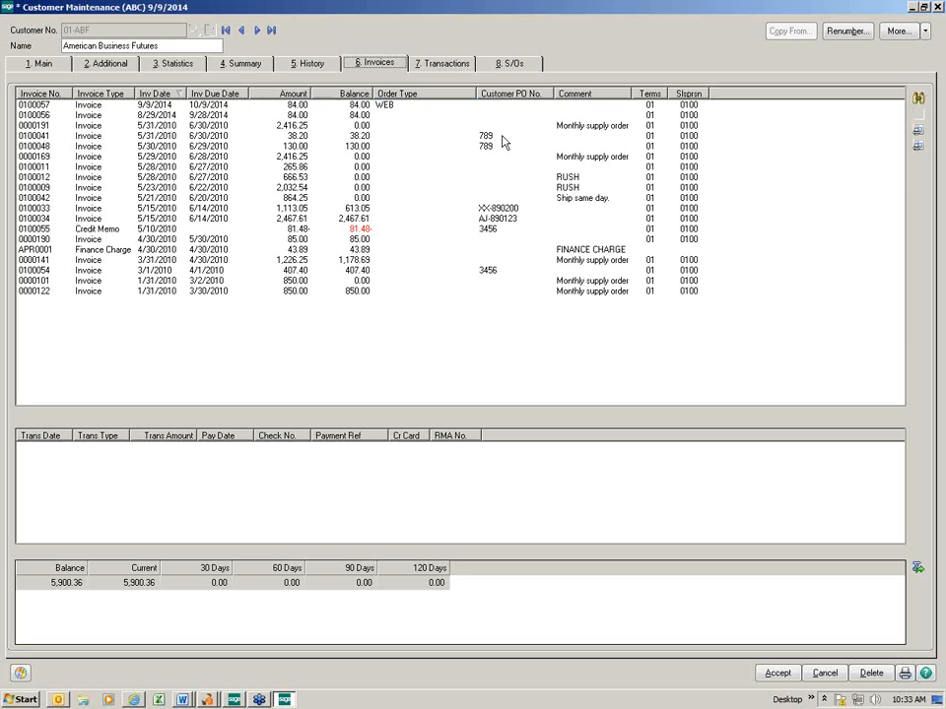
{"action": "left_click", "coordinate": [937, 8]}
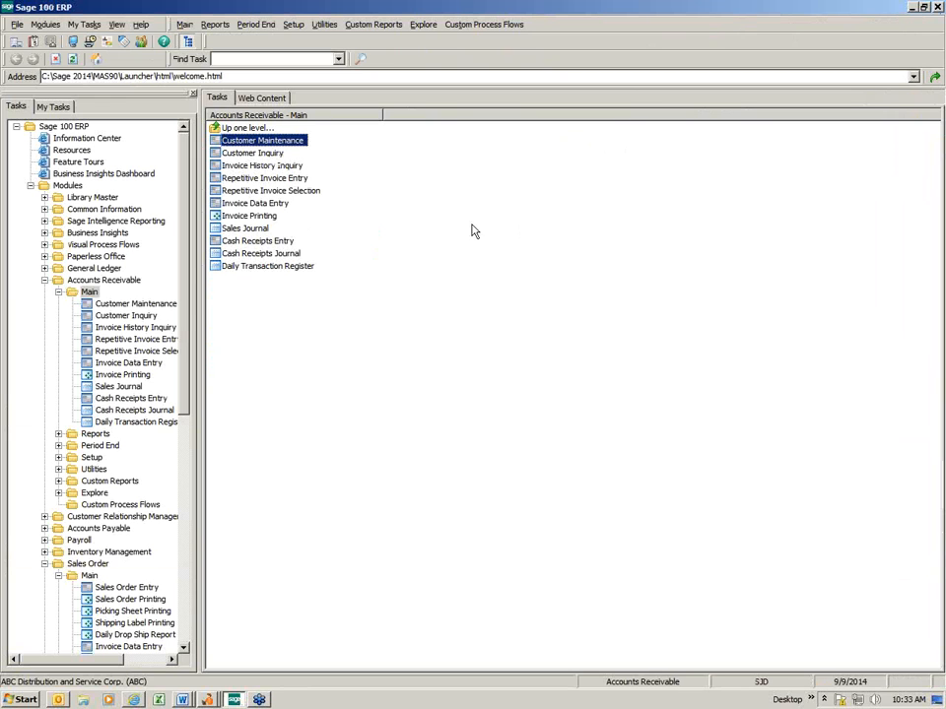
Assign customization group AR to the current user's logon in Library Master User Maintenance, save the record and close the window.
{"action": "left_click", "coordinate": [84, 200]}
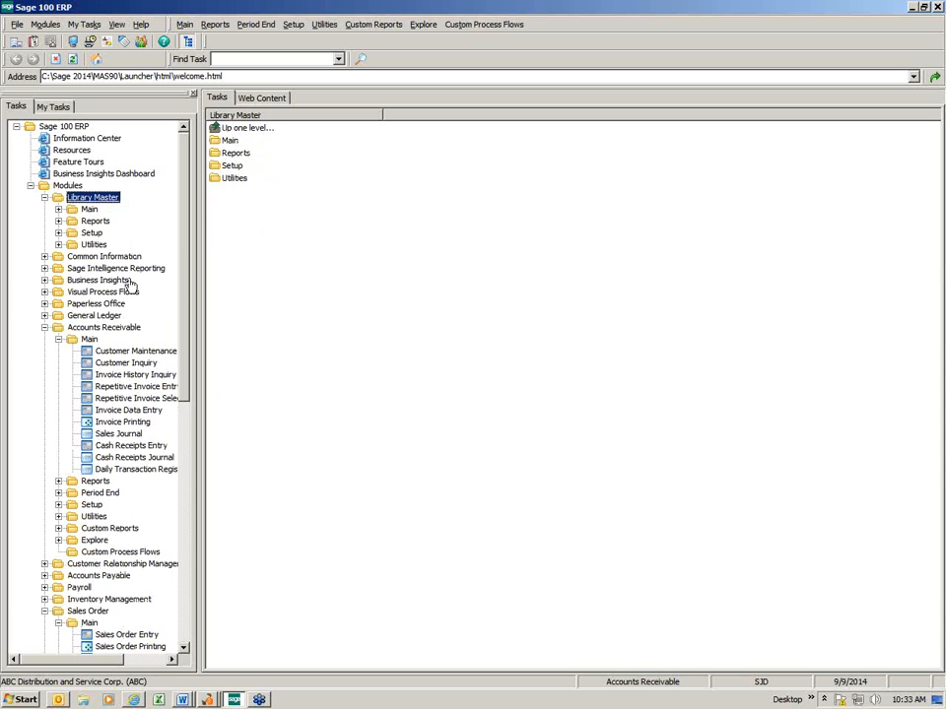
{"action": "left_click", "coordinate": [93, 210]}
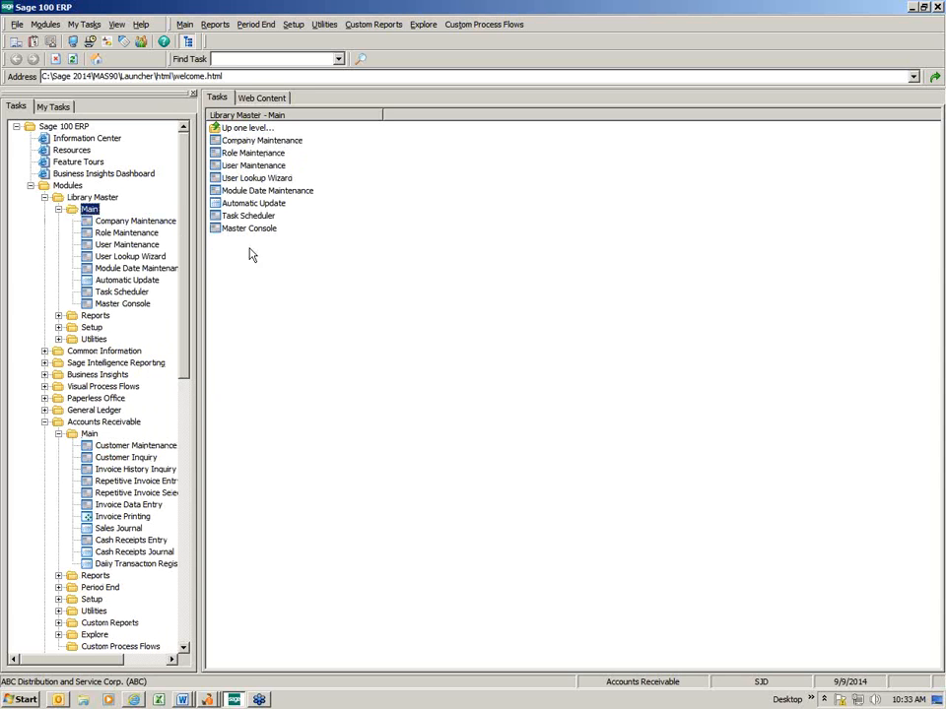
{"action": "double_click", "coordinate": [258, 166]}
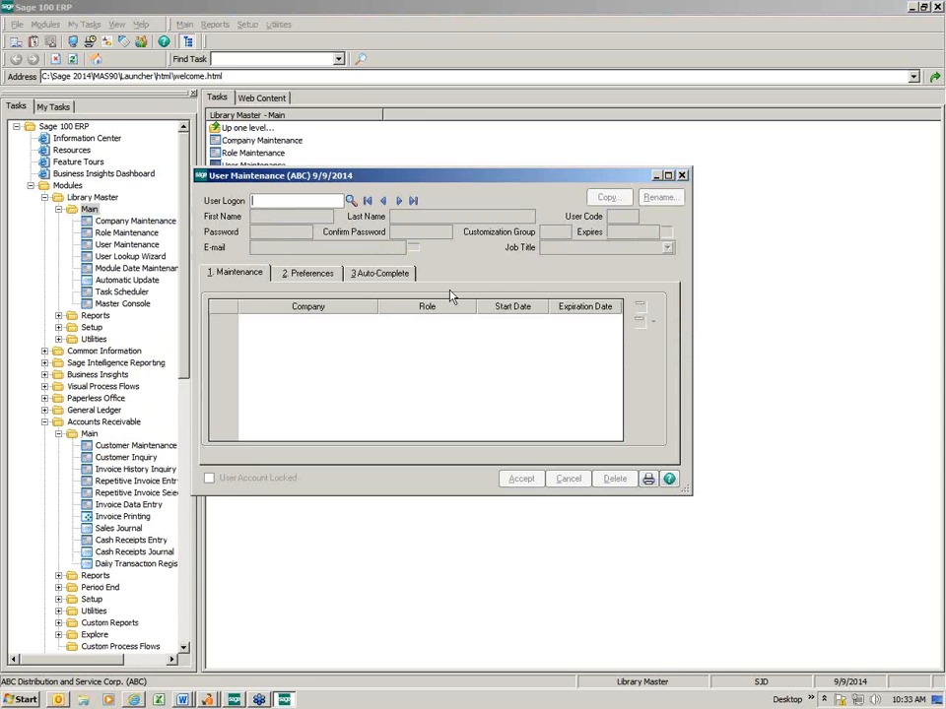
{"action": "left_click", "coordinate": [351, 202]}
{"action": "double_click", "coordinate": [293, 228]}
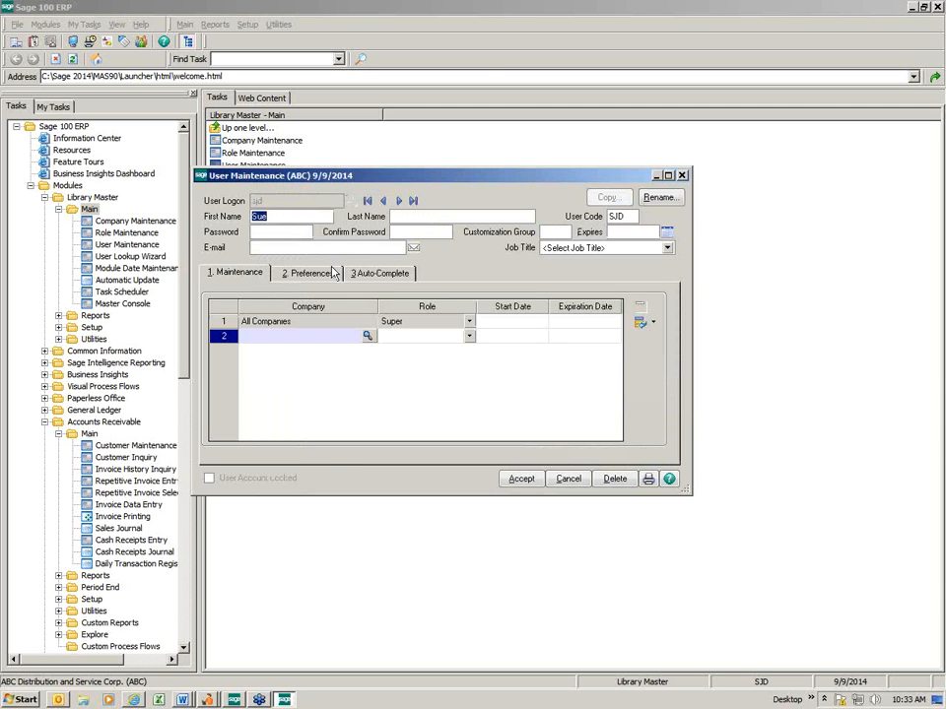
{"action": "left_click", "coordinate": [550, 234]}
{"action": "type", "text": "AR"}
{"action": "left_click", "coordinate": [521, 479]}
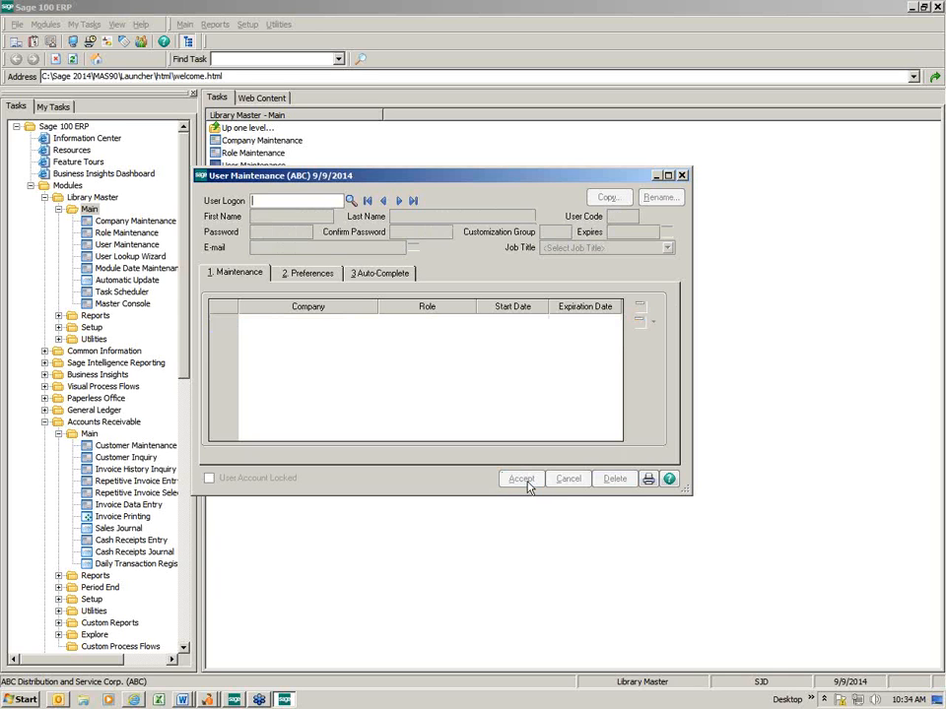
{"action": "left_click", "coordinate": [682, 176]}
Check the company and user choices for a new customized Customer Maintenance panel, including Group 'AR', without creating the panel.
{"action": "double_click", "coordinate": [143, 447]}
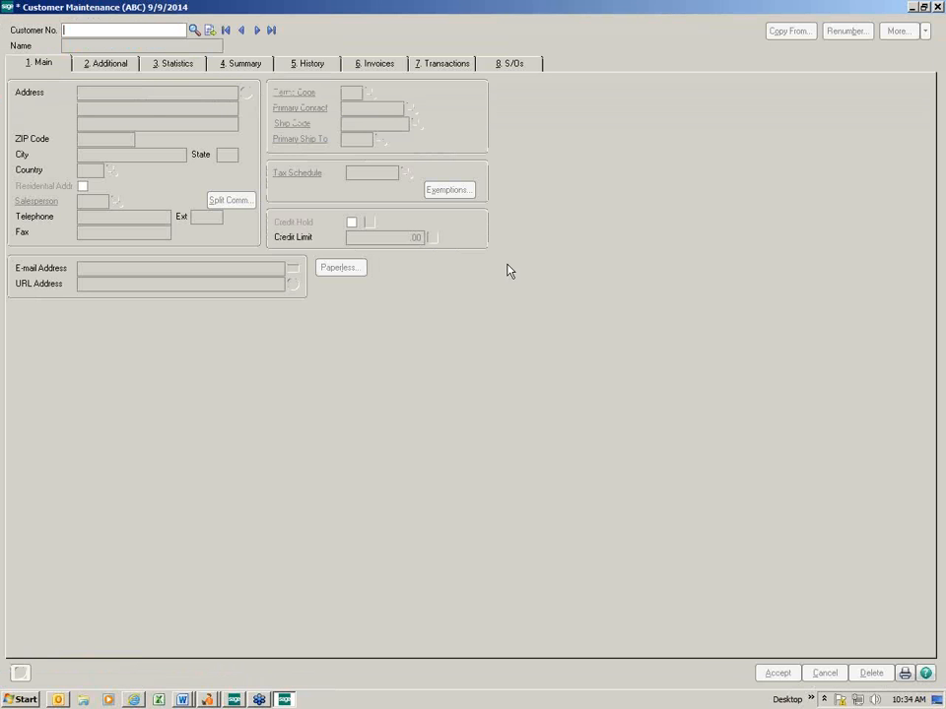
{"action": "right_click", "coordinate": [467, 44]}
{"action": "mouse_move", "coordinate": [503, 61]}
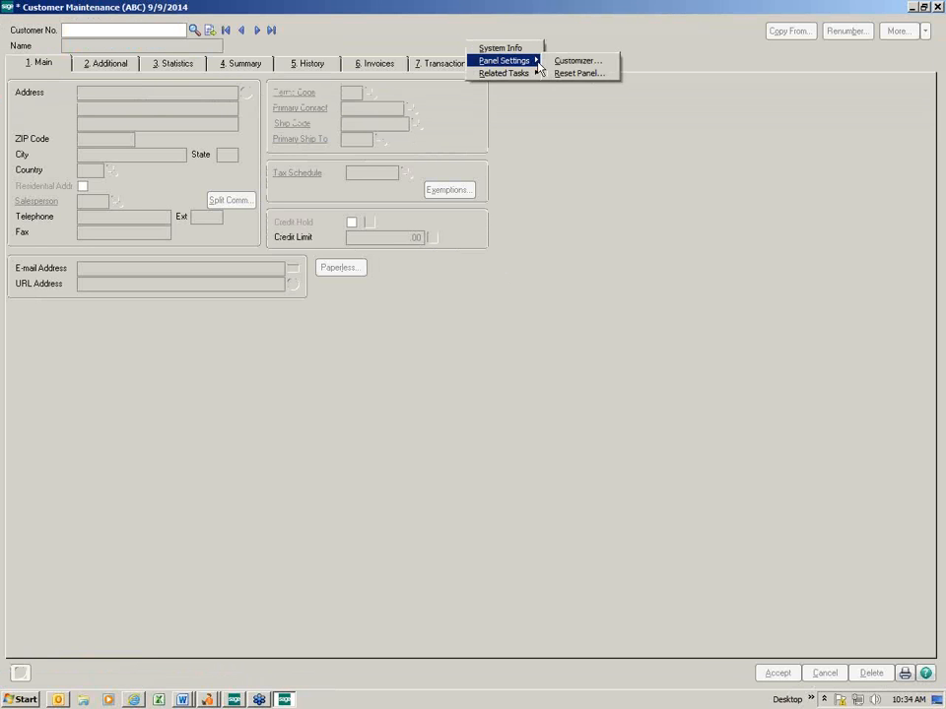
{"action": "left_click", "coordinate": [557, 61]}
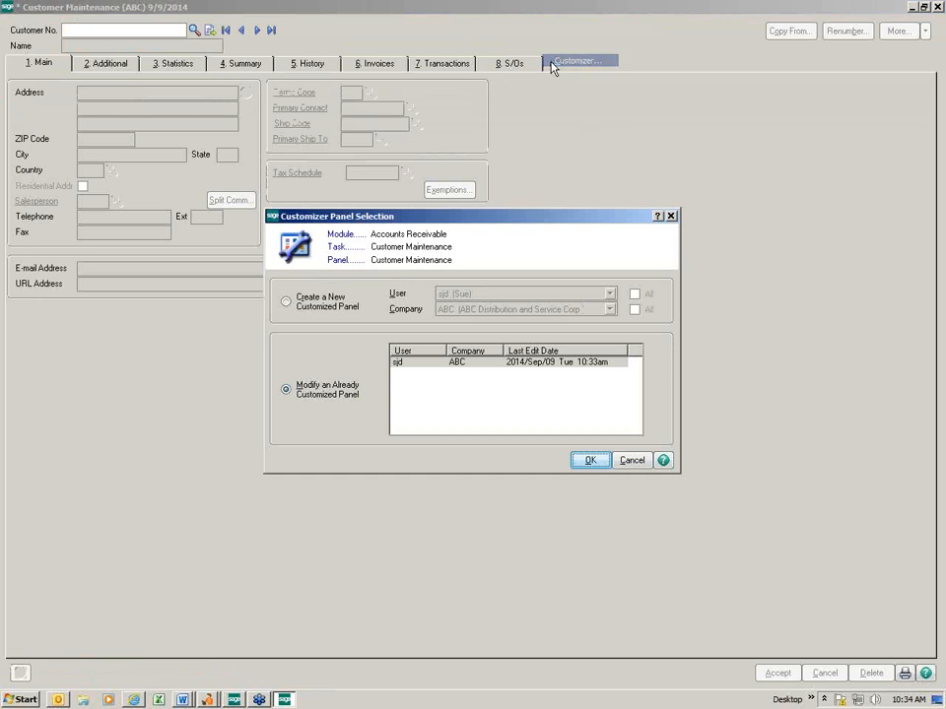
{"action": "left_click", "coordinate": [356, 307]}
{"action": "left_click", "coordinate": [610, 309]}
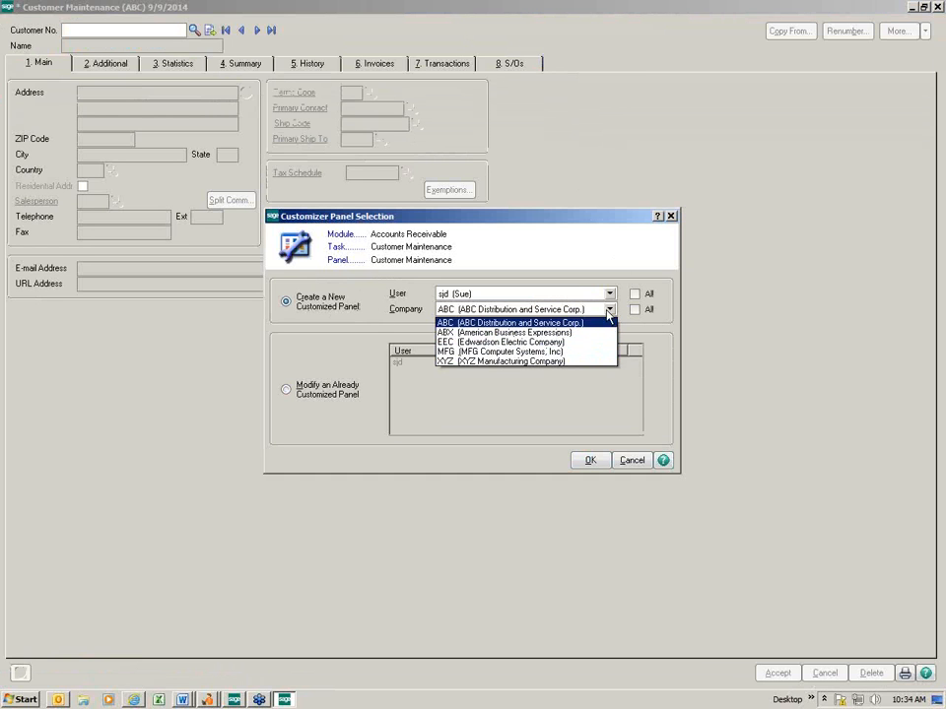
{"action": "left_click", "coordinate": [609, 310]}
{"action": "left_click", "coordinate": [611, 294]}
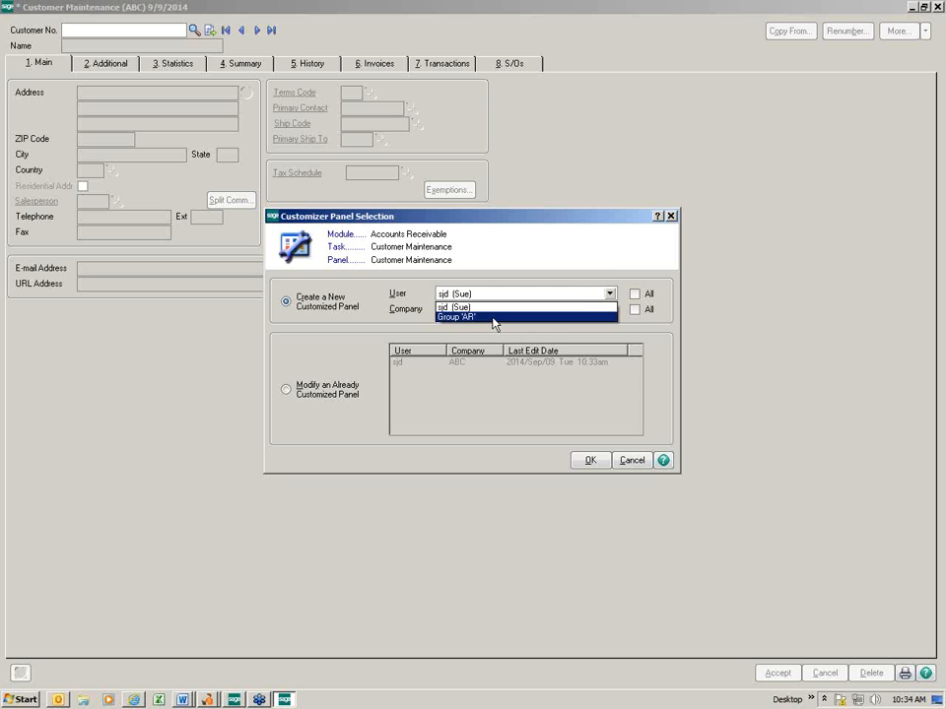
{"action": "left_click", "coordinate": [492, 317]}
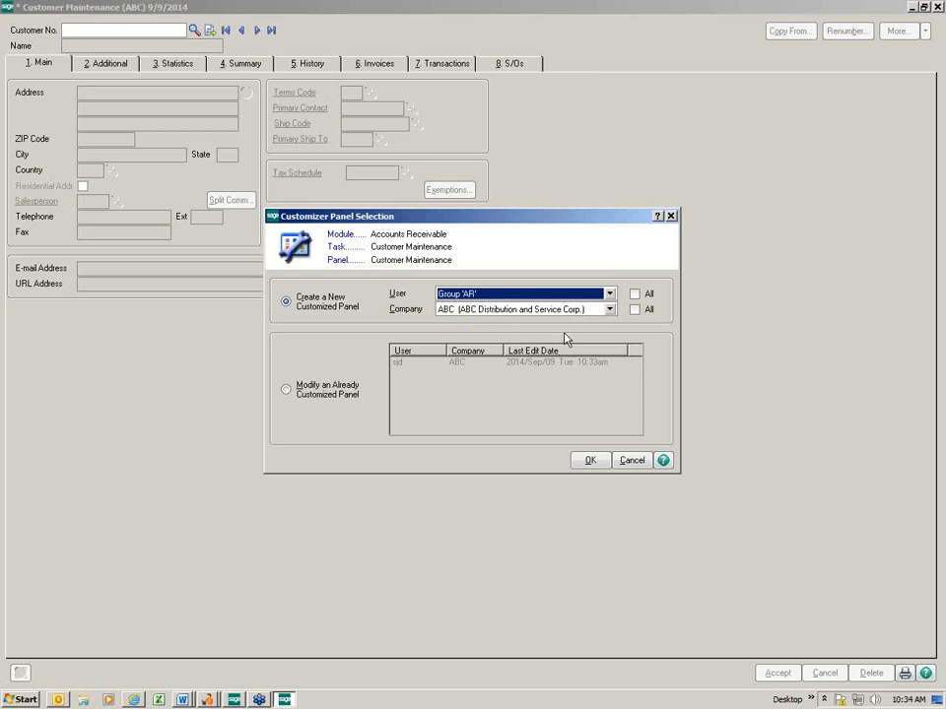
{"action": "left_click", "coordinate": [631, 460]}
{"action": "left_click", "coordinate": [938, 7]}
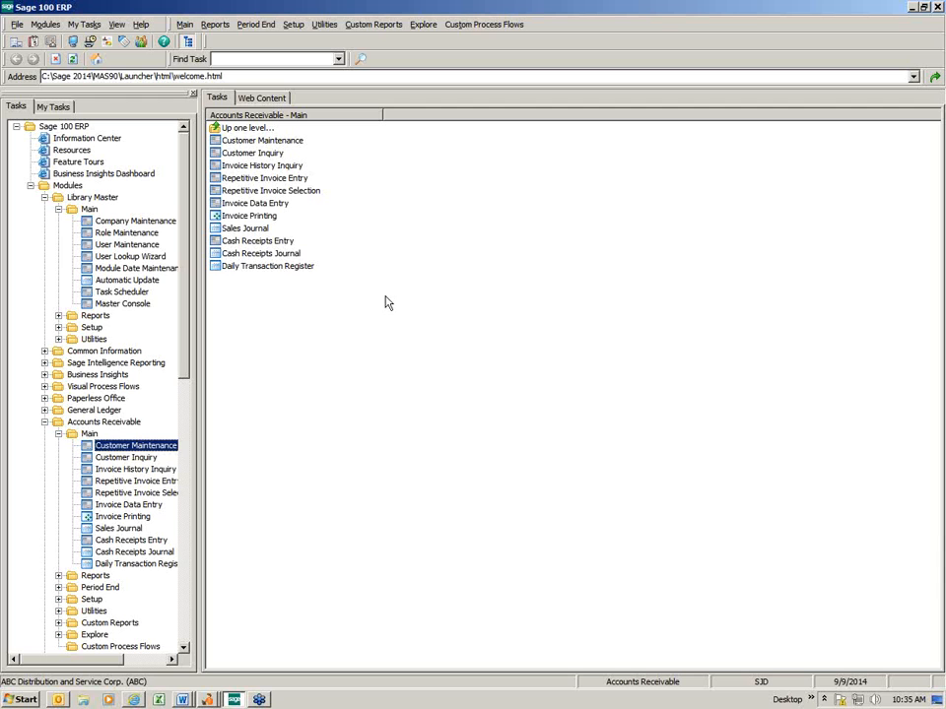
Open the Main panel of A/R Invoice History Inquiry in the Customizer for all users and all companies, and close it without adding anything.
{"action": "double_click", "coordinate": [152, 470]}
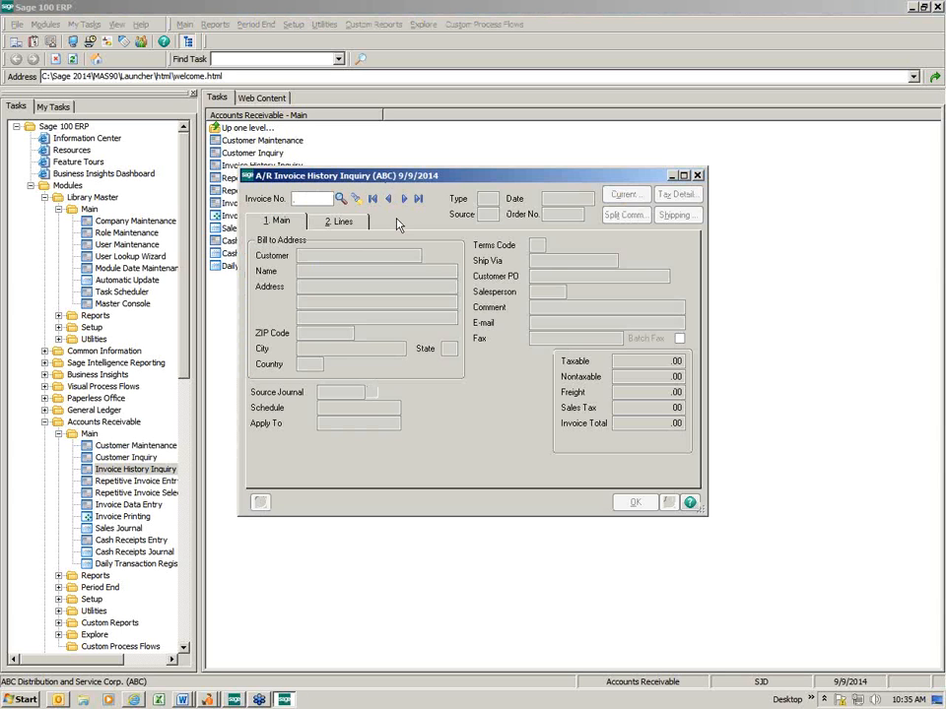
{"action": "right_click", "coordinate": [565, 246]}
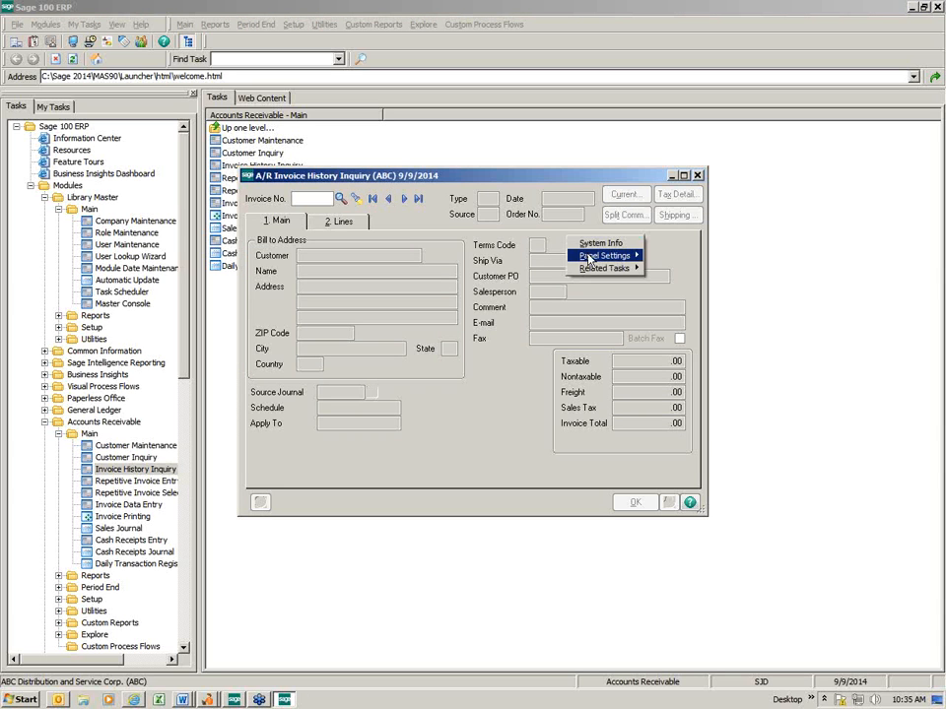
{"action": "mouse_move", "coordinate": [612, 255]}
{"action": "left_click", "coordinate": [659, 258]}
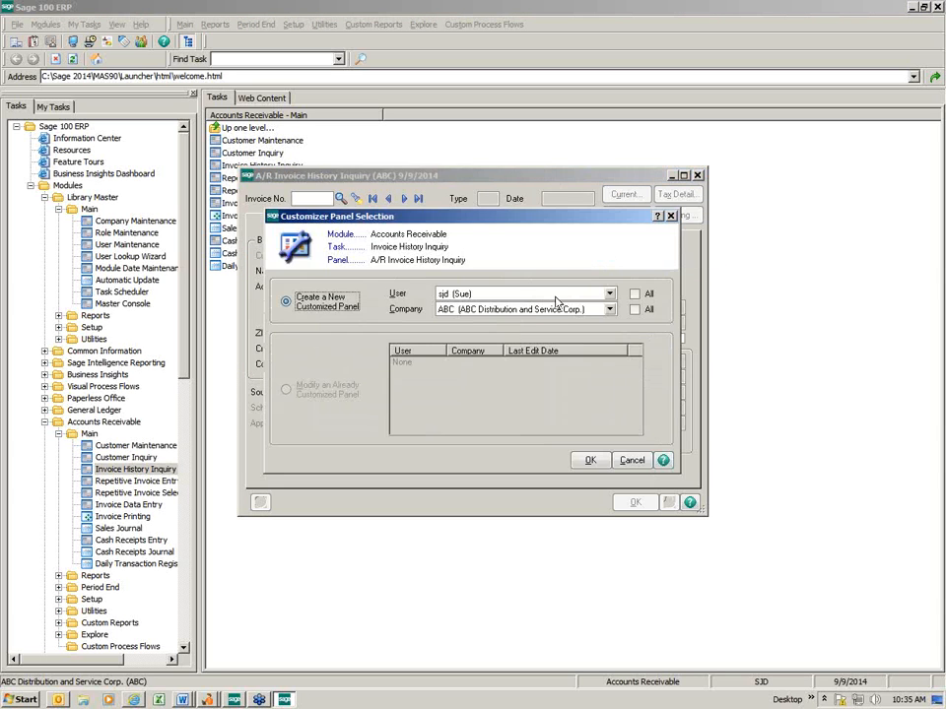
{"action": "left_click", "coordinate": [635, 294]}
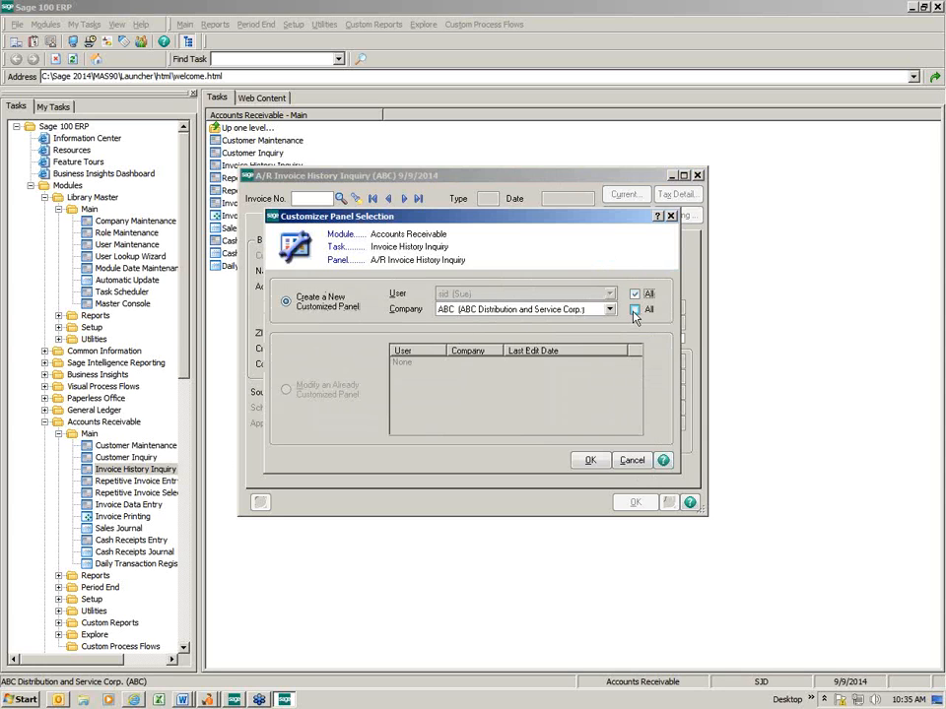
{"action": "left_click", "coordinate": [634, 310]}
{"action": "left_click", "coordinate": [589, 460]}
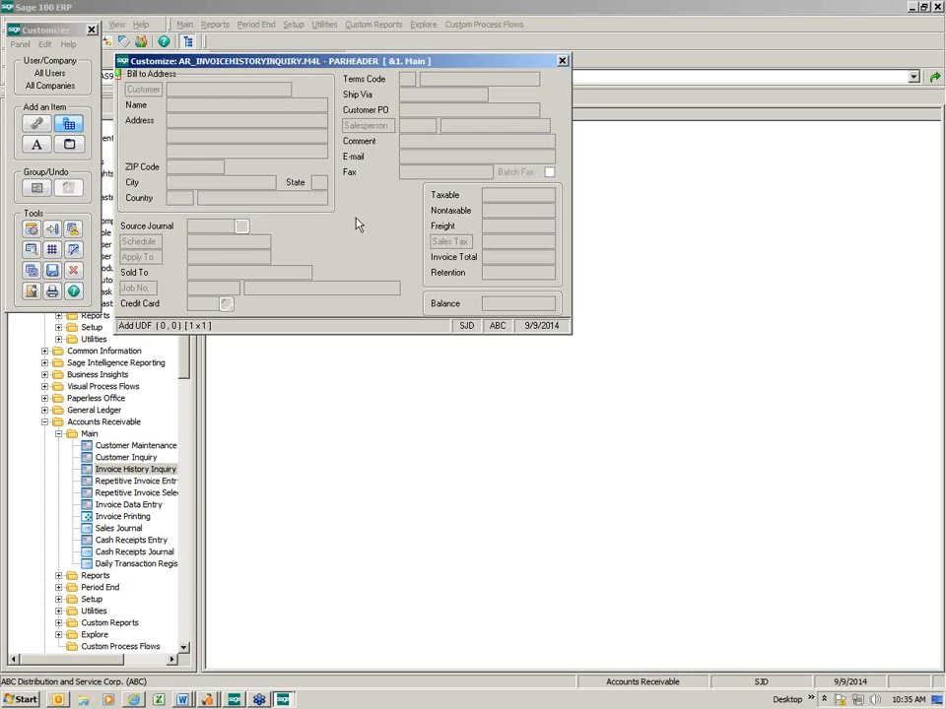
{"action": "left_click", "coordinate": [562, 61]}
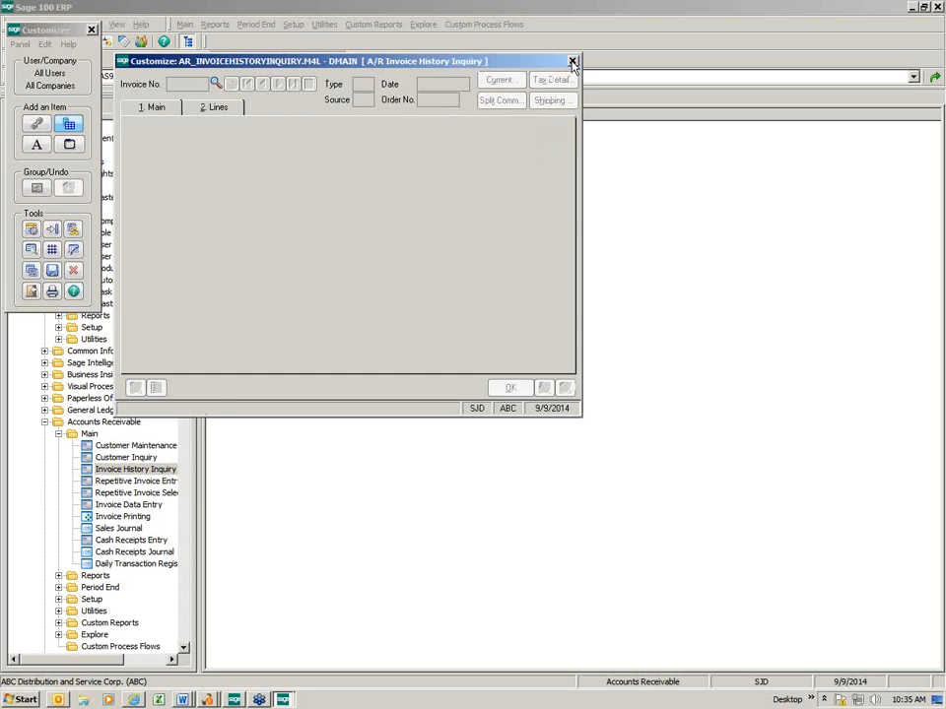
{"action": "left_click", "coordinate": [570, 62]}
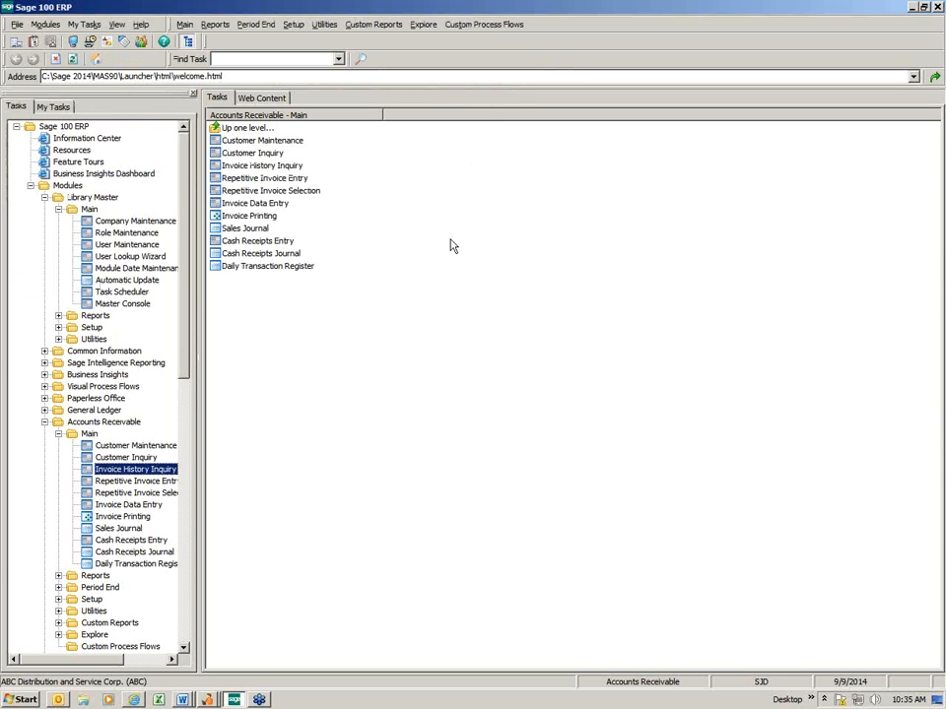
Collapse the Library Master Main tasks and open User-Defined Field and Table Maintenance from Custom Office.
{"action": "left_click", "coordinate": [58, 209]}
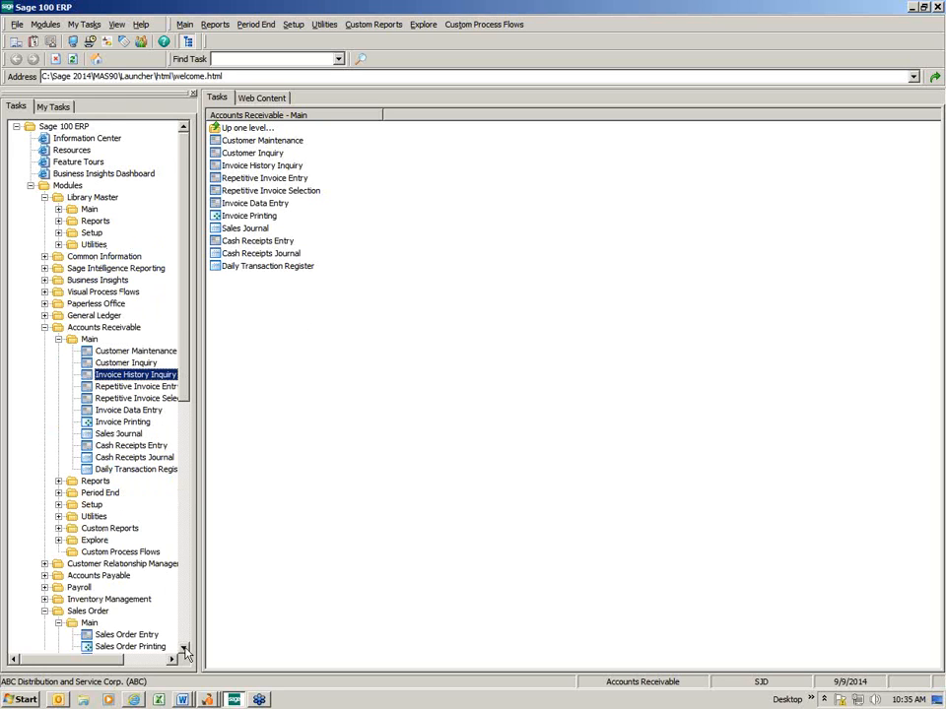
{"action": "scroll", "coordinate": [185, 648], "scroll_direction": "down", "scroll_amount": 4}
{"action": "scroll", "coordinate": [185, 650], "scroll_direction": "down", "scroll_amount": 9}
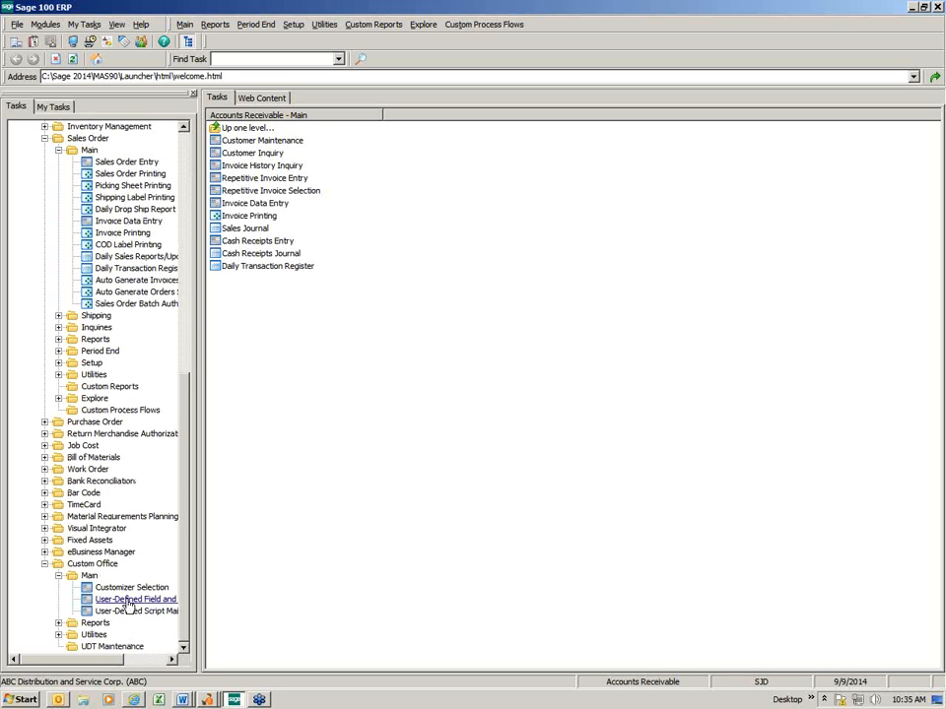
{"action": "left_click", "coordinate": [131, 599]}
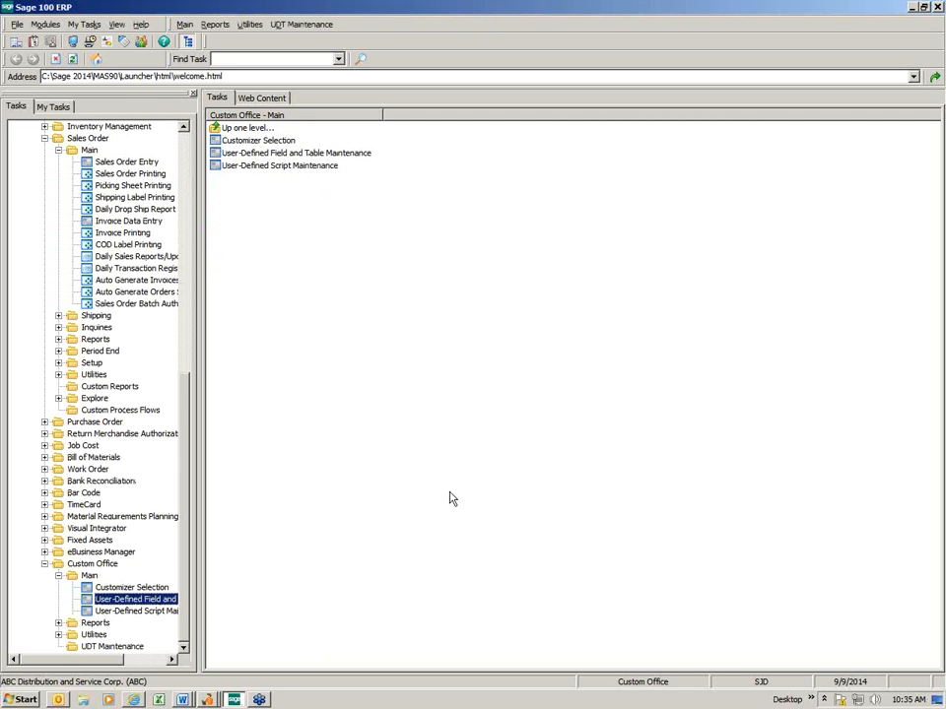
Review the user-defined fields of the SO Sales Order History Header table and close the maintenance windows without changes.
{"action": "scroll", "coordinate": [451, 352], "scroll_direction": "down", "scroll_amount": 3}
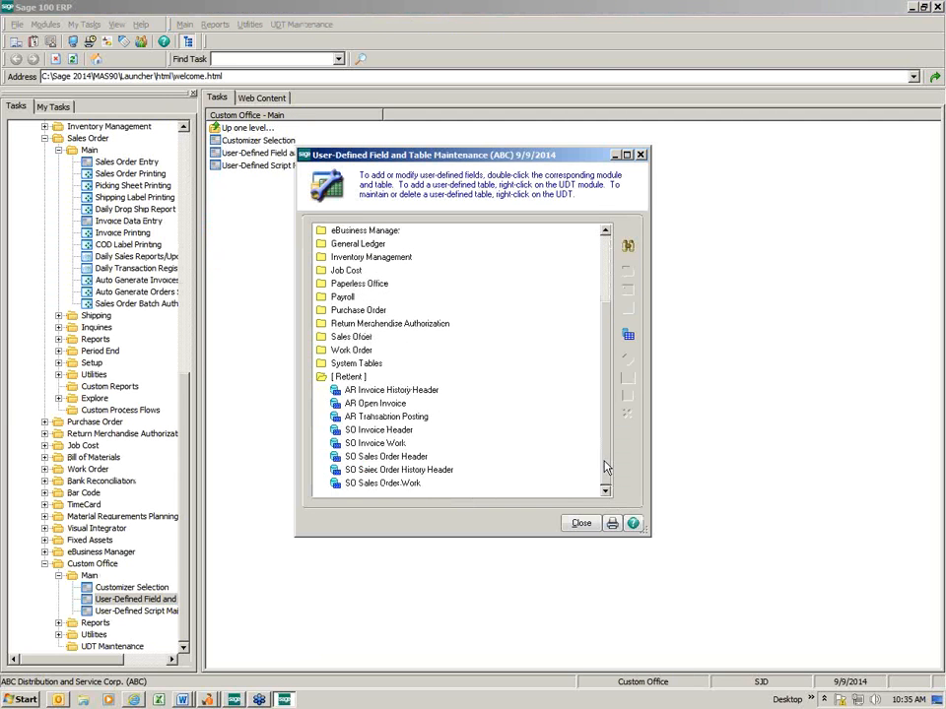
{"action": "left_click", "coordinate": [431, 472]}
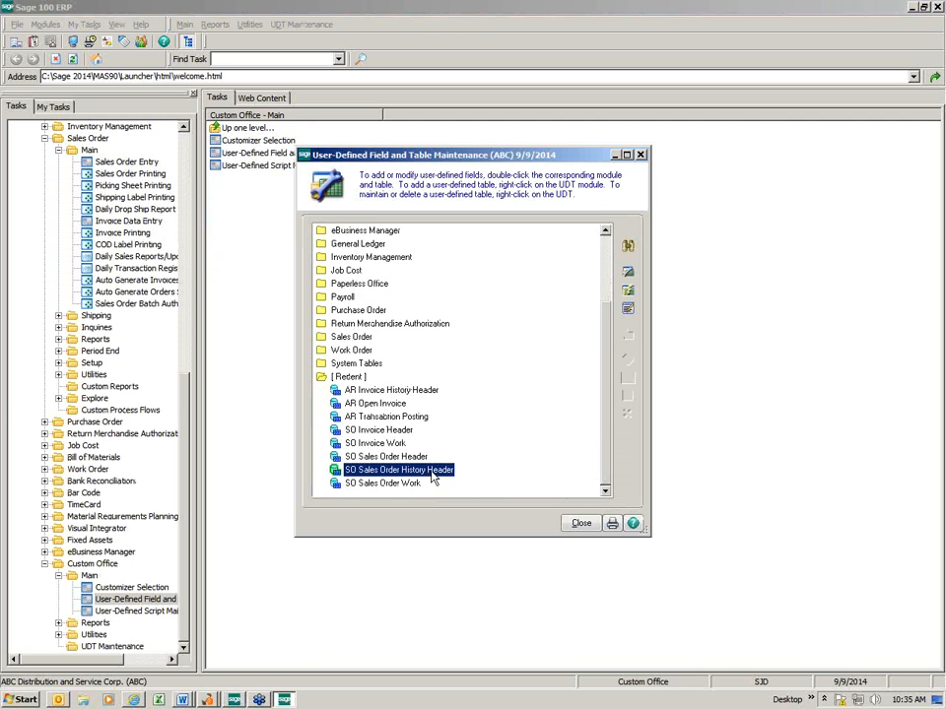
{"action": "right_click", "coordinate": [434, 473]}
{"action": "left_click", "coordinate": [451, 483]}
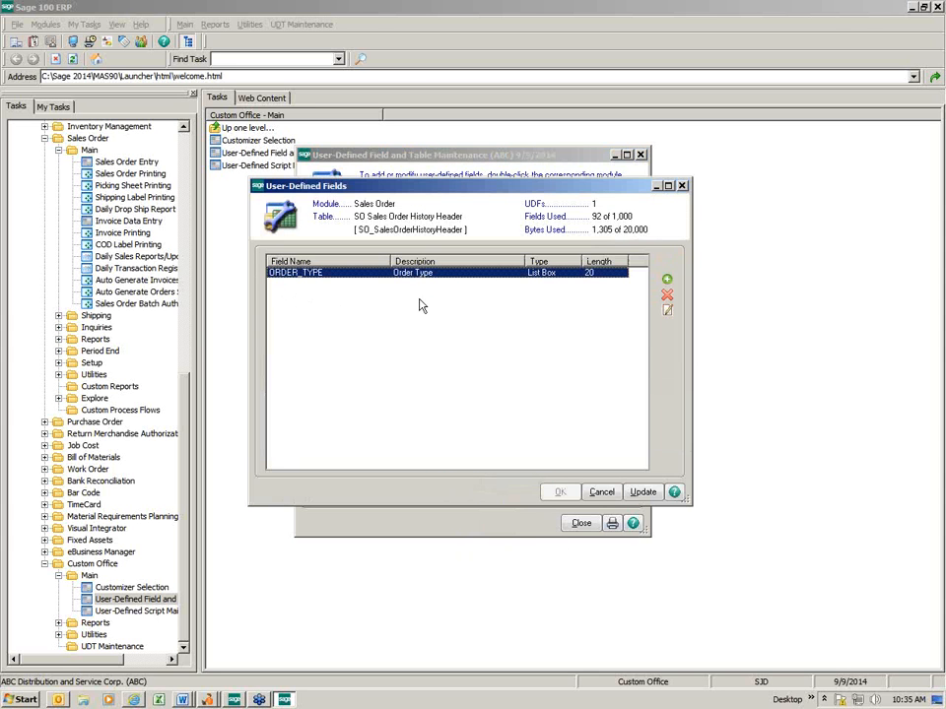
{"action": "left_click_drag", "start_coordinate": [433, 192], "coordinate": [458, 495]}
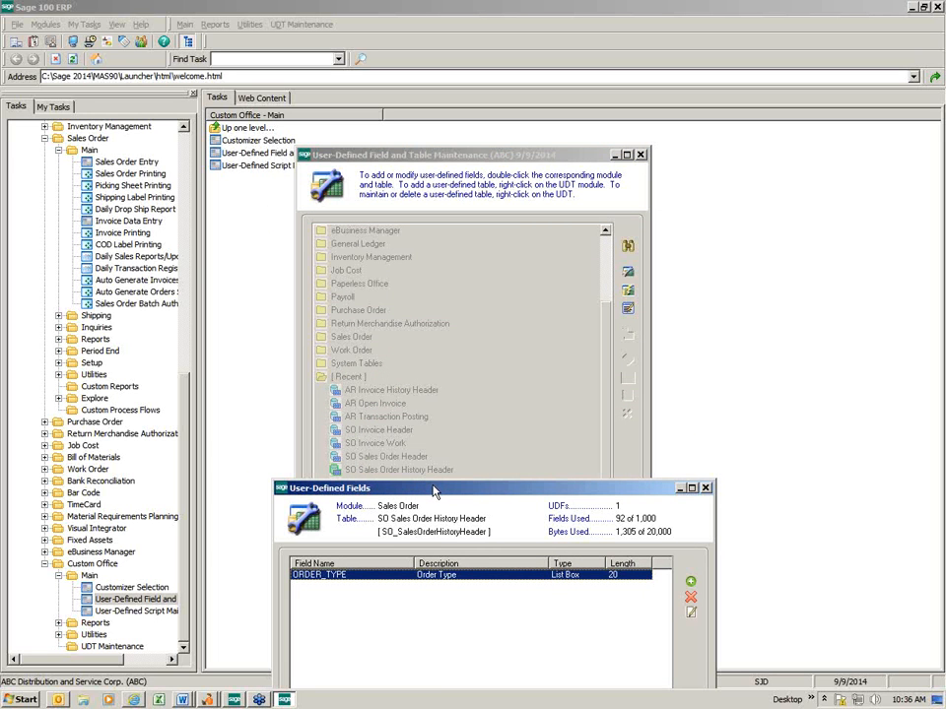
{"action": "left_click_drag", "start_coordinate": [430, 495], "coordinate": [496, 82]}
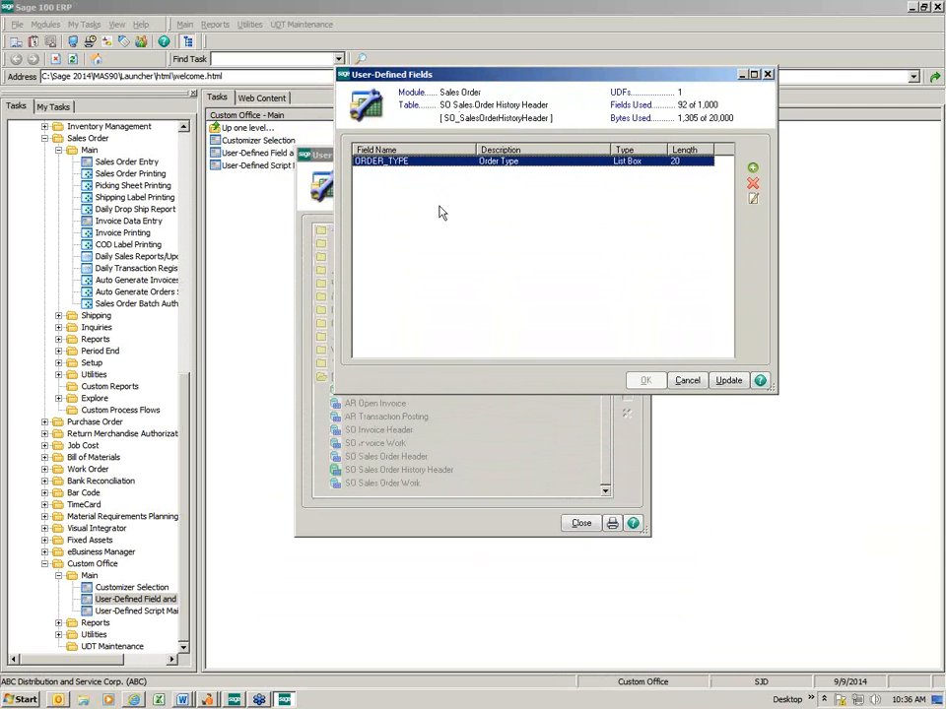
{"action": "left_click", "coordinate": [767, 73]}
{"action": "key", "text": "Escape"}
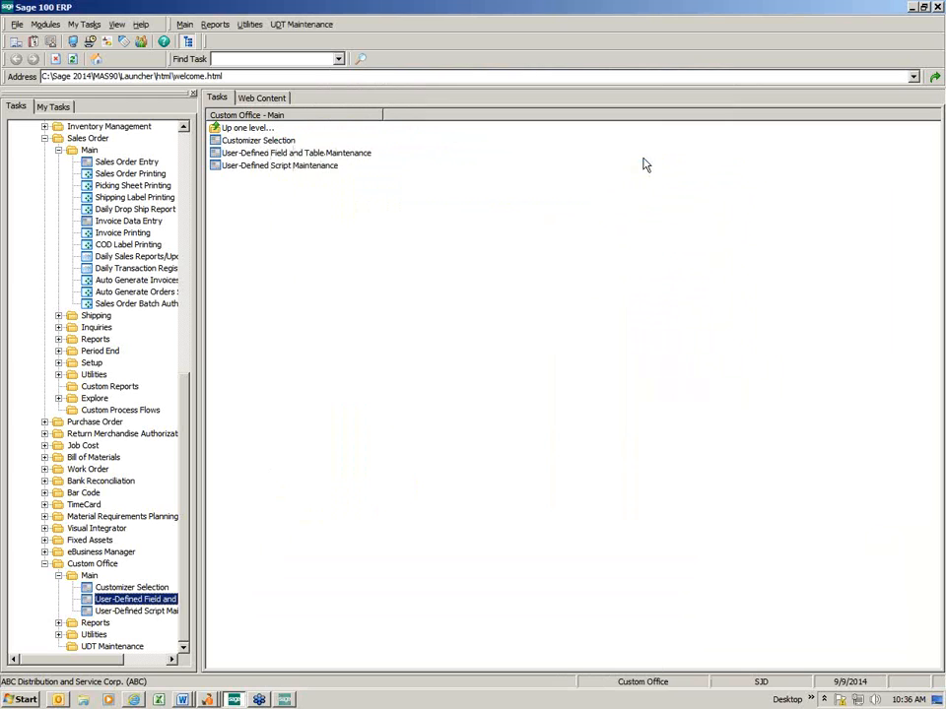
View the blank Sales Order and Quote History Inquiry, close it, and collapse the Sales Order Inquiries and Main folders.
{"action": "left_click", "coordinate": [95, 329]}
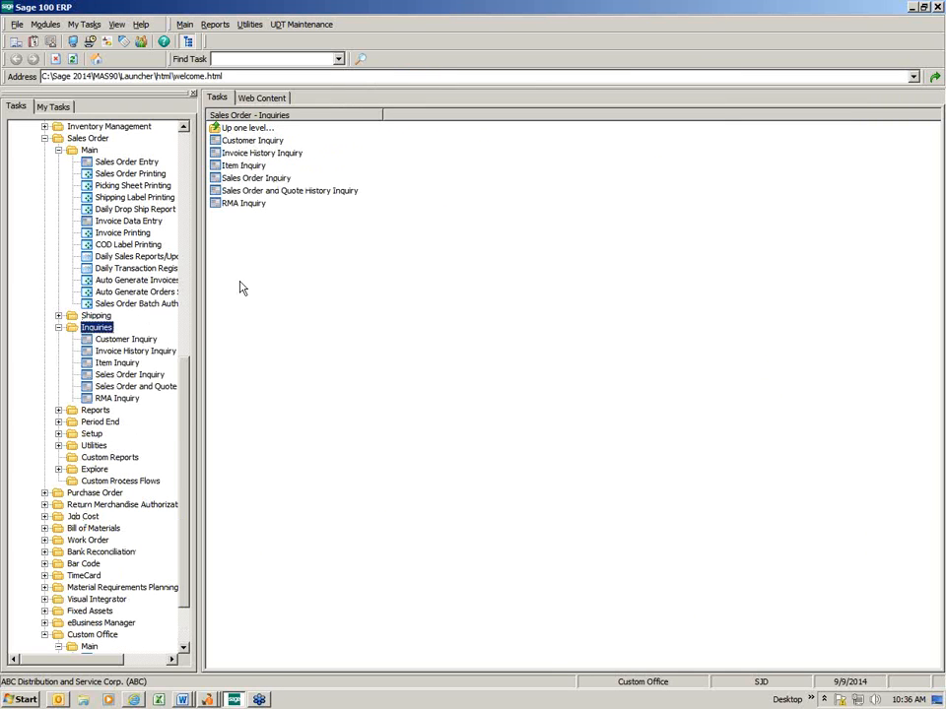
{"action": "left_click", "coordinate": [301, 198]}
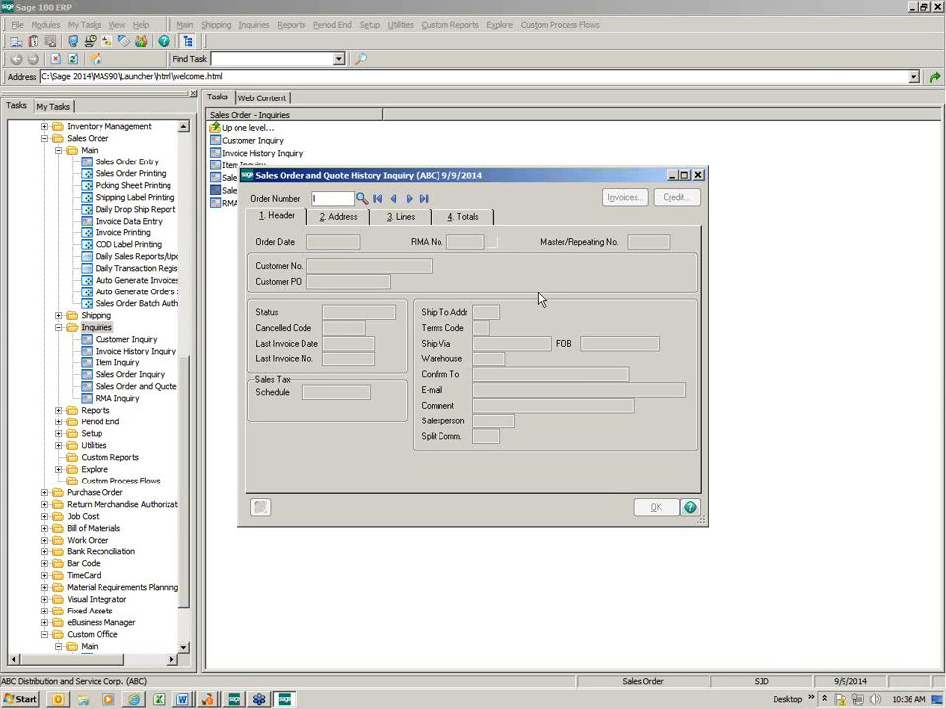
{"action": "left_click", "coordinate": [696, 176]}
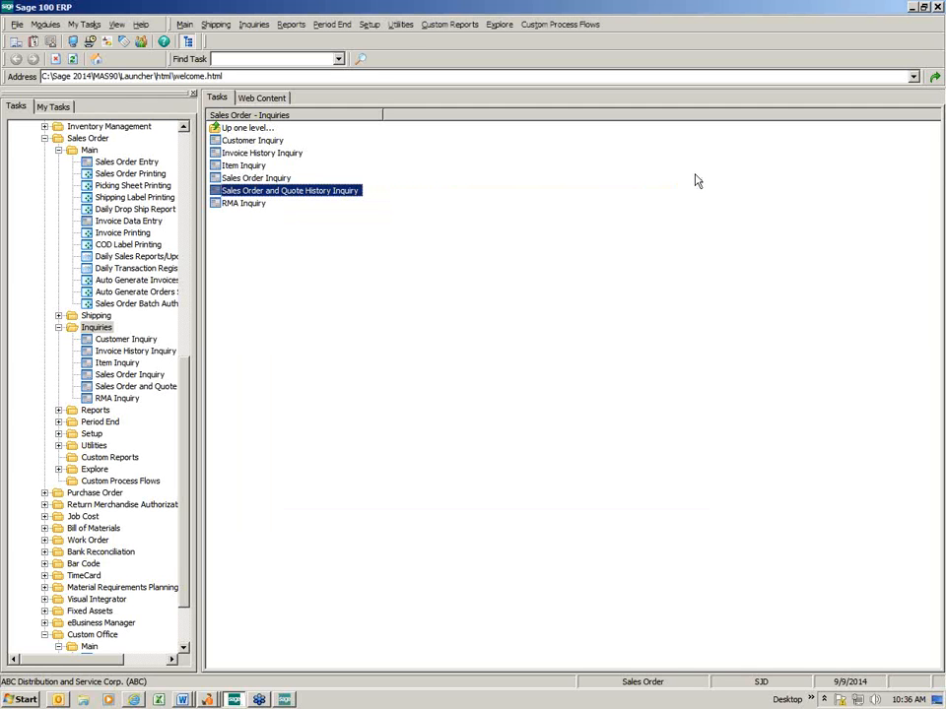
{"action": "left_click", "coordinate": [58, 327]}
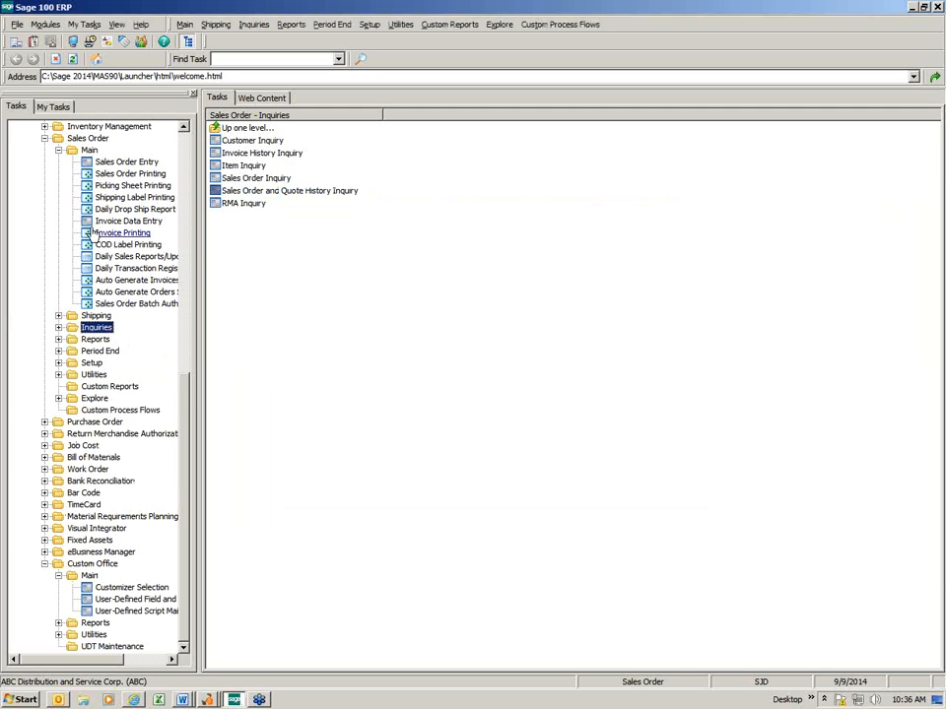
{"action": "left_click", "coordinate": [58, 151]}
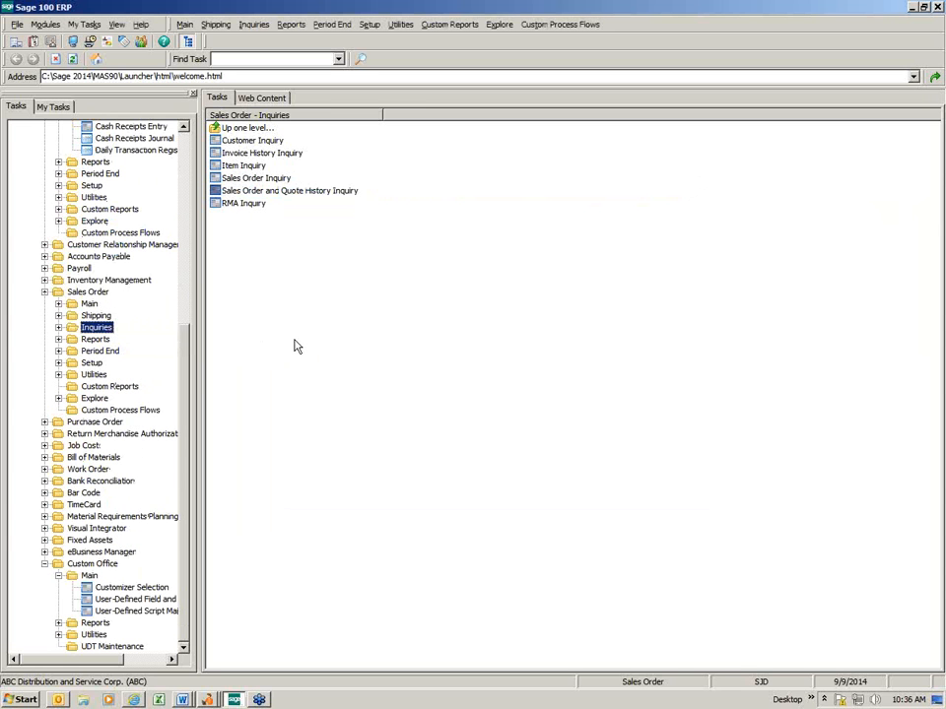